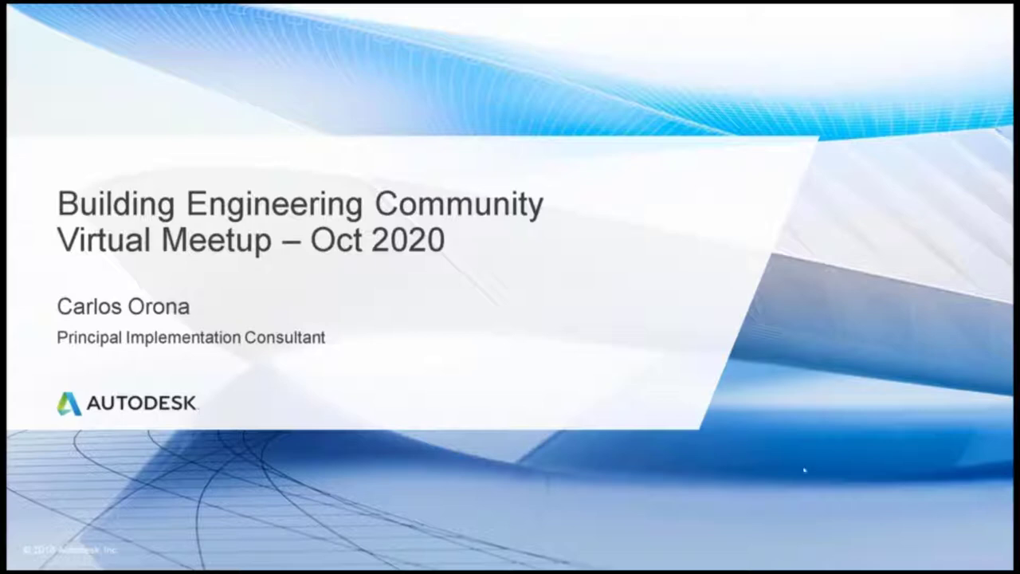
left_click(721, 431)
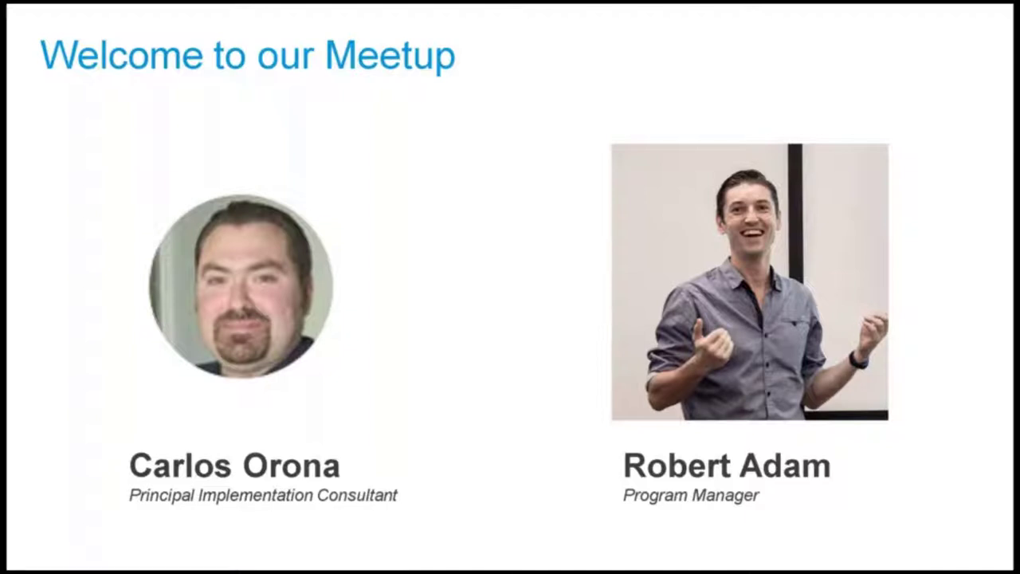
key("Right")
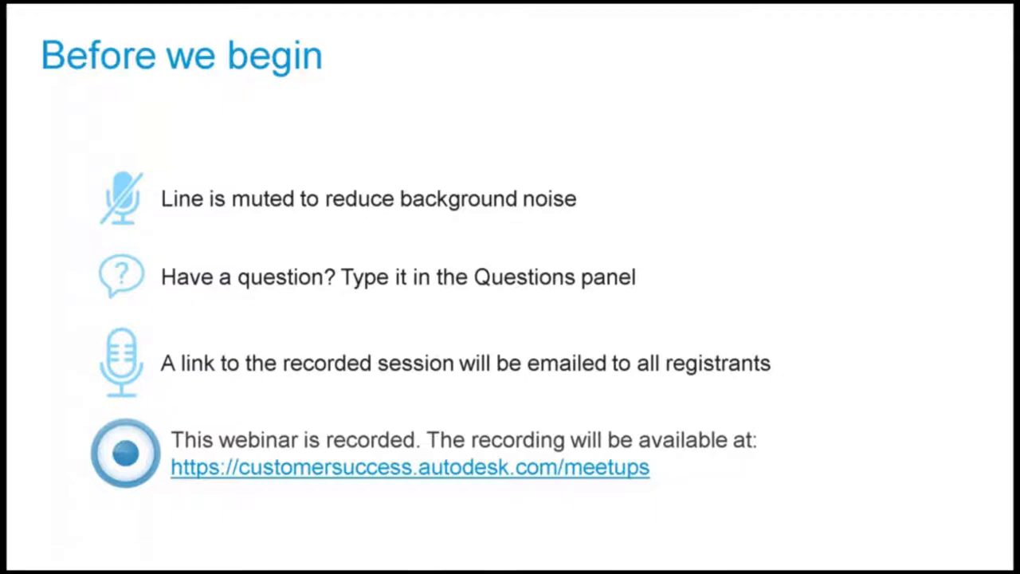
key("Right")
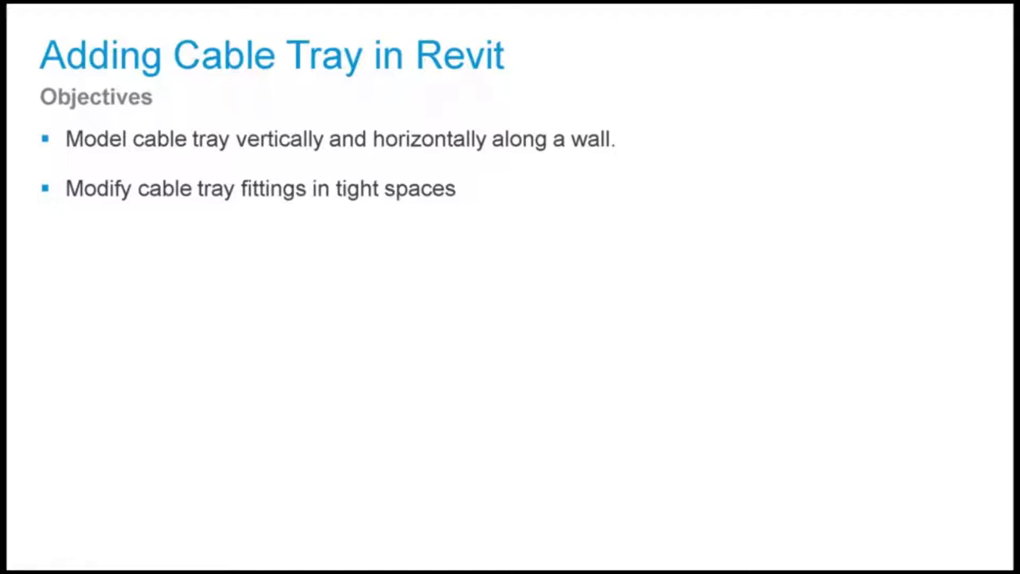
Step: End the slide show and switch to the building model in Revit
key("Escape")
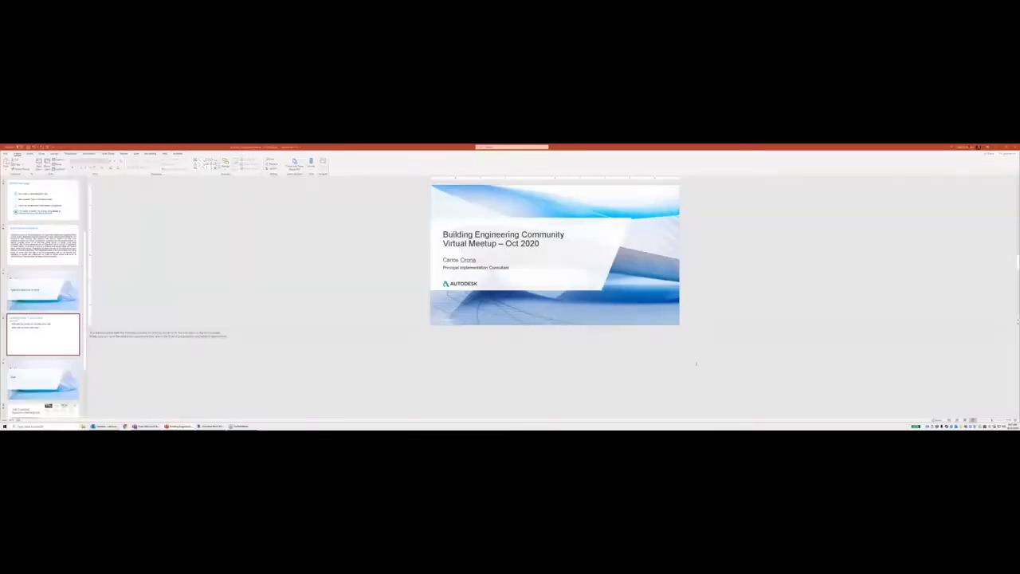
left_click(213, 427)
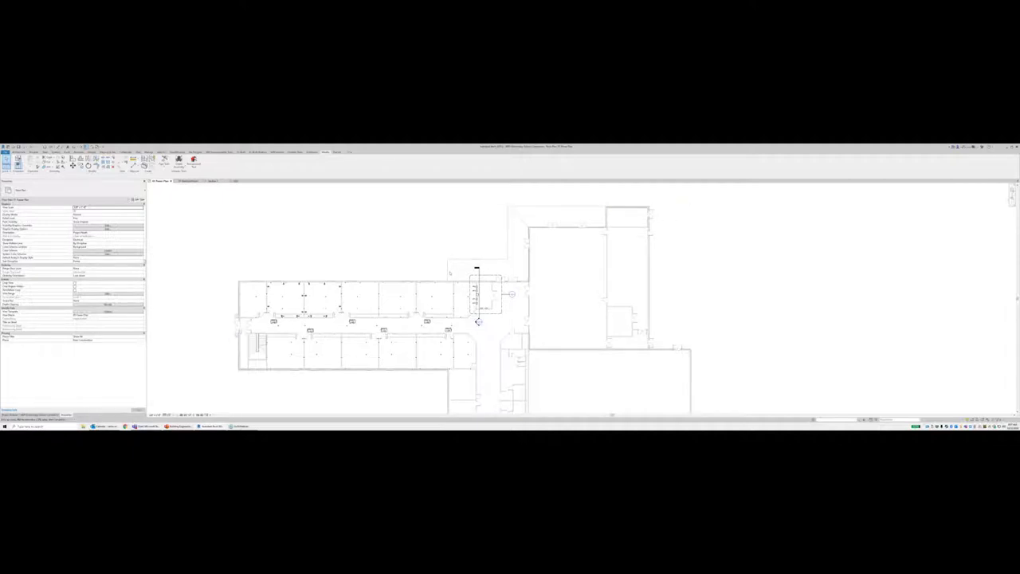
Step: Examine the electrical room with panels PP2, PP1, LP1 and DP1 and the adjoining wall on the power plan
scroll(461, 306, "up", 5)
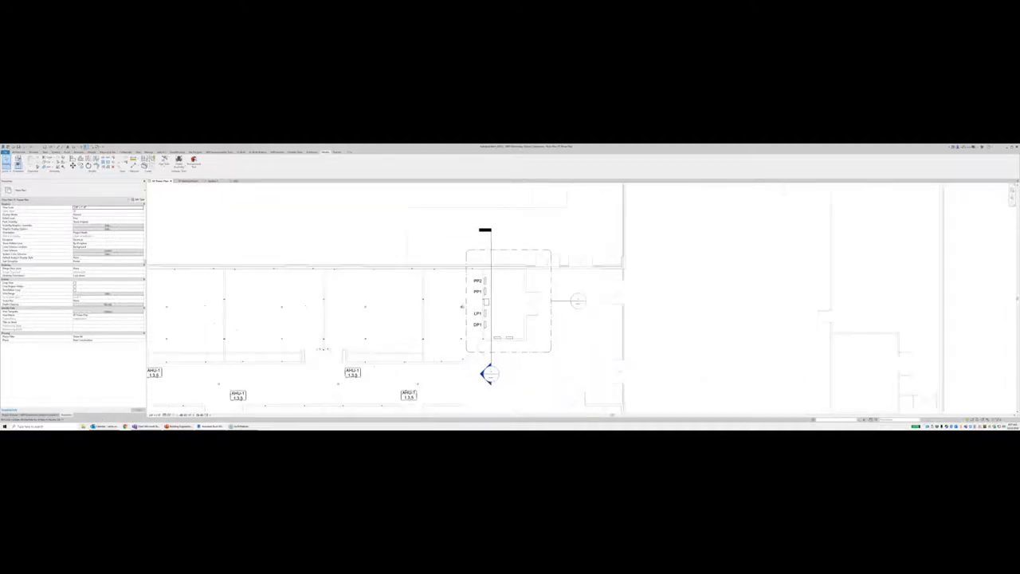
scroll(461, 306, "up", 3)
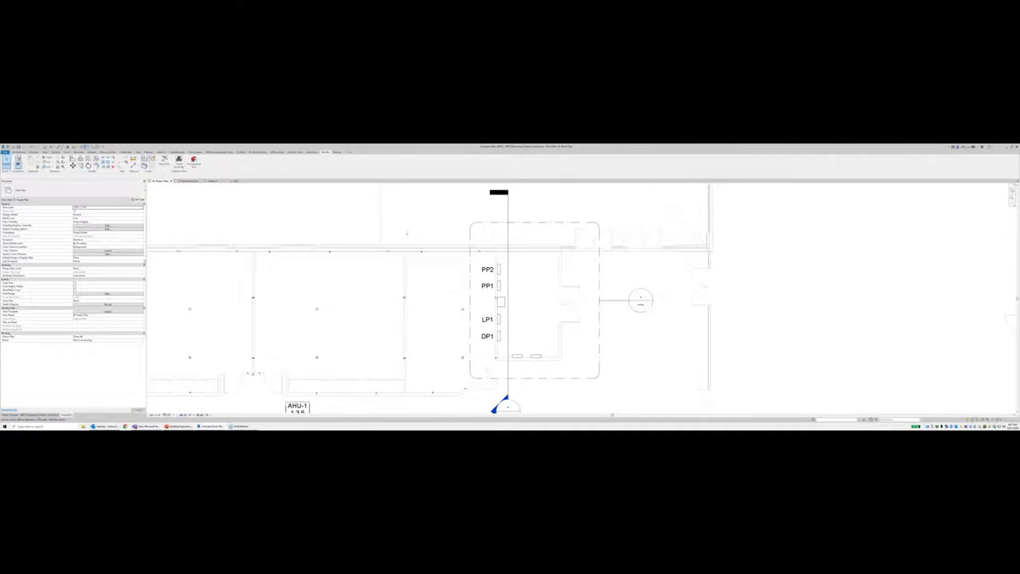
scroll(409, 224, "down", 1)
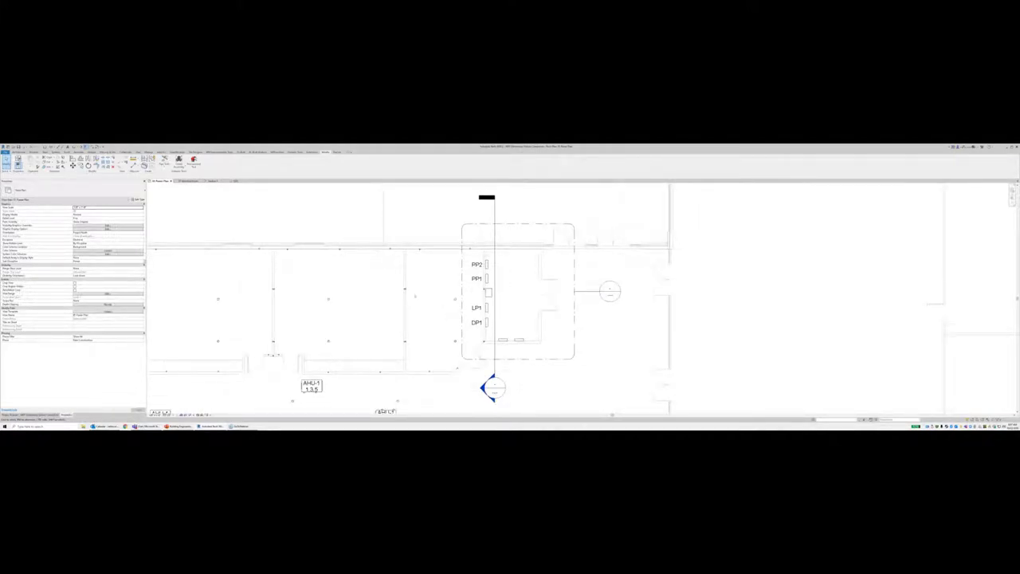
scroll(334, 236, "down", 2)
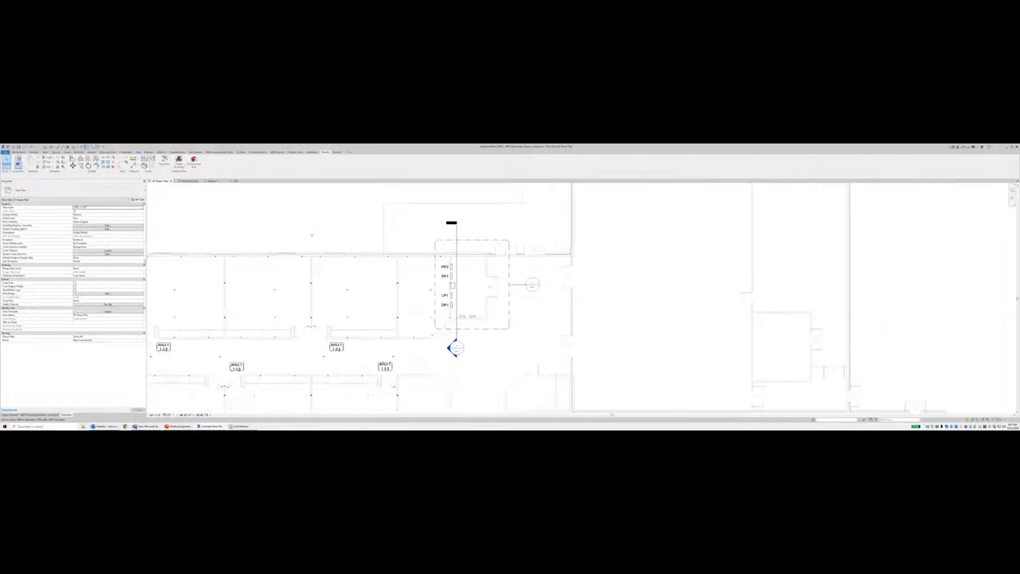
middle_click_drag(315, 233, 380, 232)
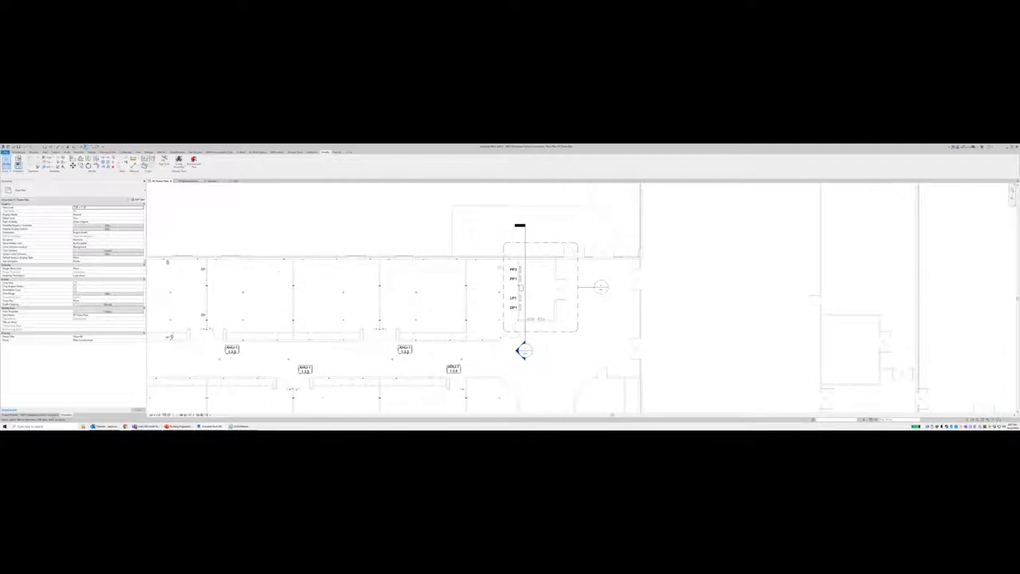
scroll(520, 260, "up", 2)
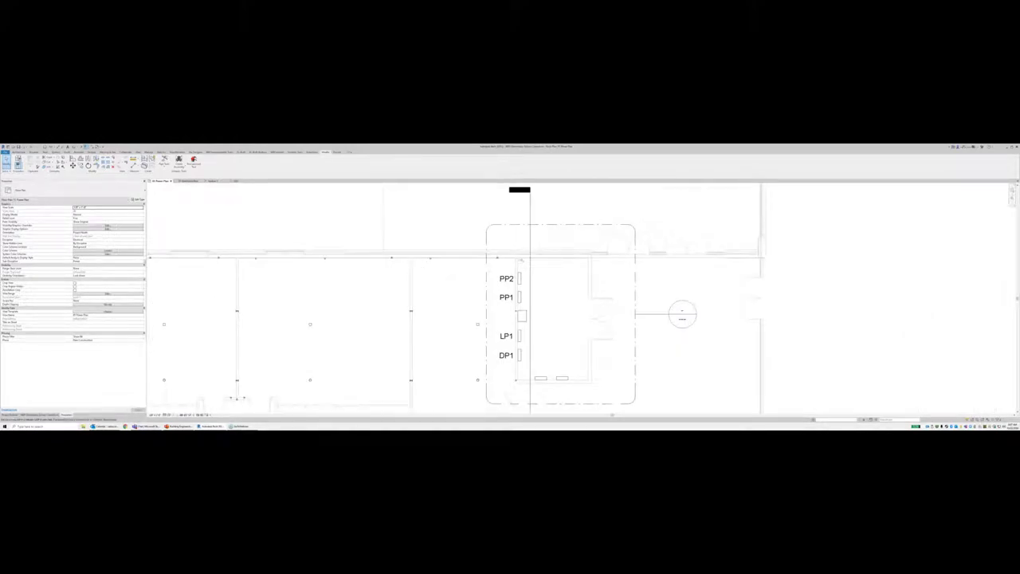
scroll(508, 262, "up", 3)
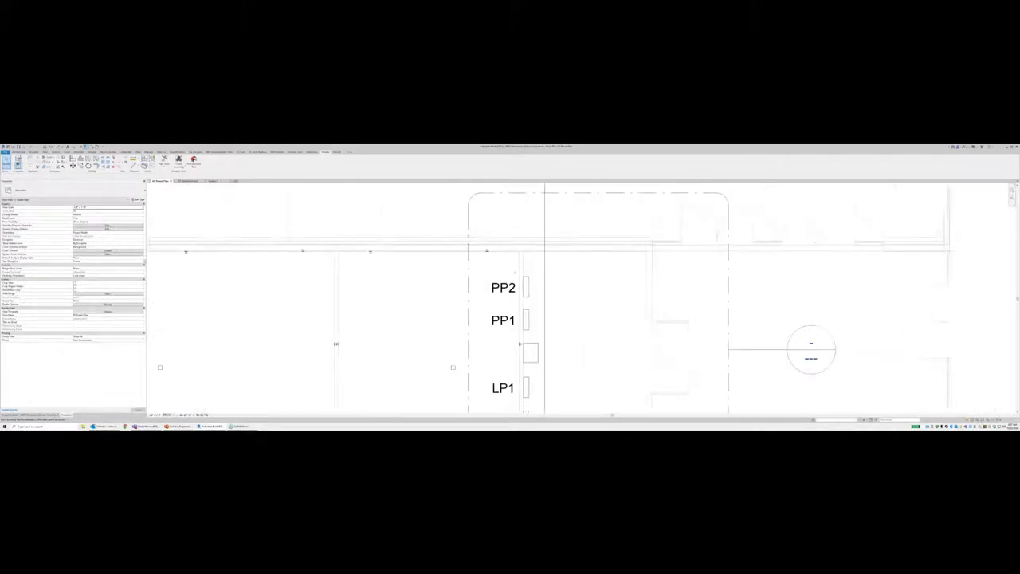
scroll(513, 270, "down", 5)
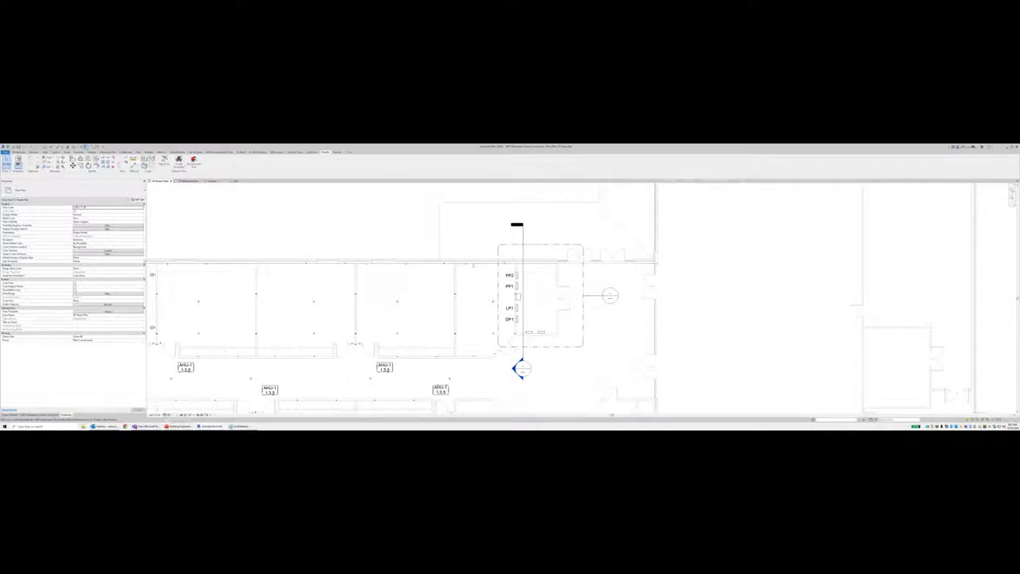
scroll(487, 262, "up", 3)
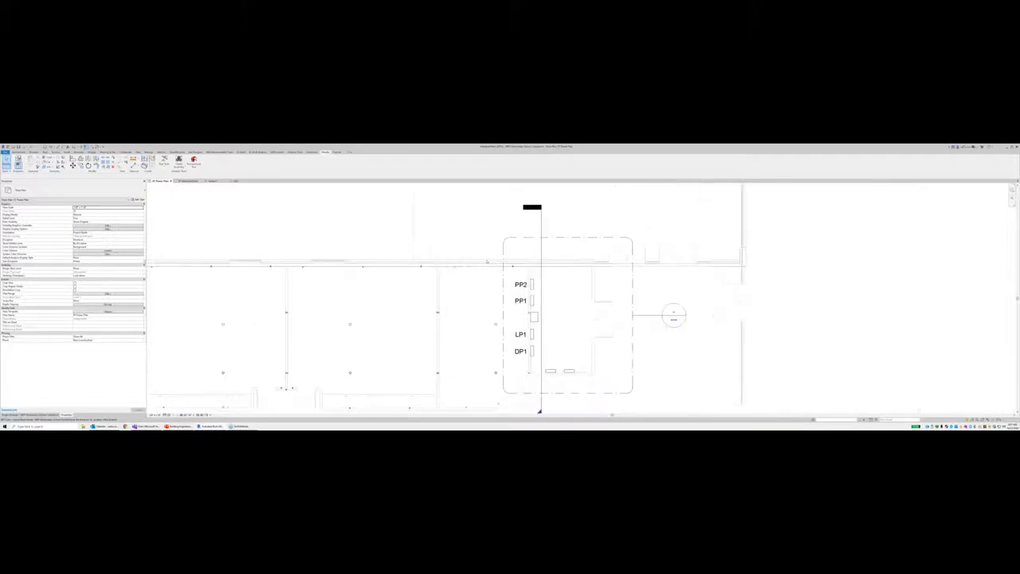
scroll(487, 261, "up", 2)
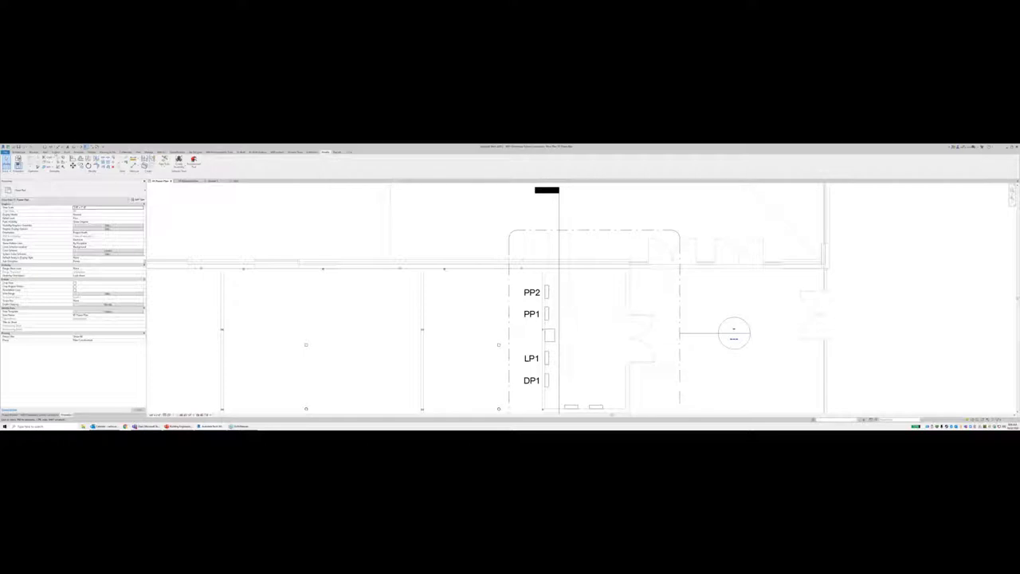
Step: Dismiss the save reminder and draw a straight ladder cable tray at a chosen width along the upper wall of the adjacent room
left_click(56, 152)
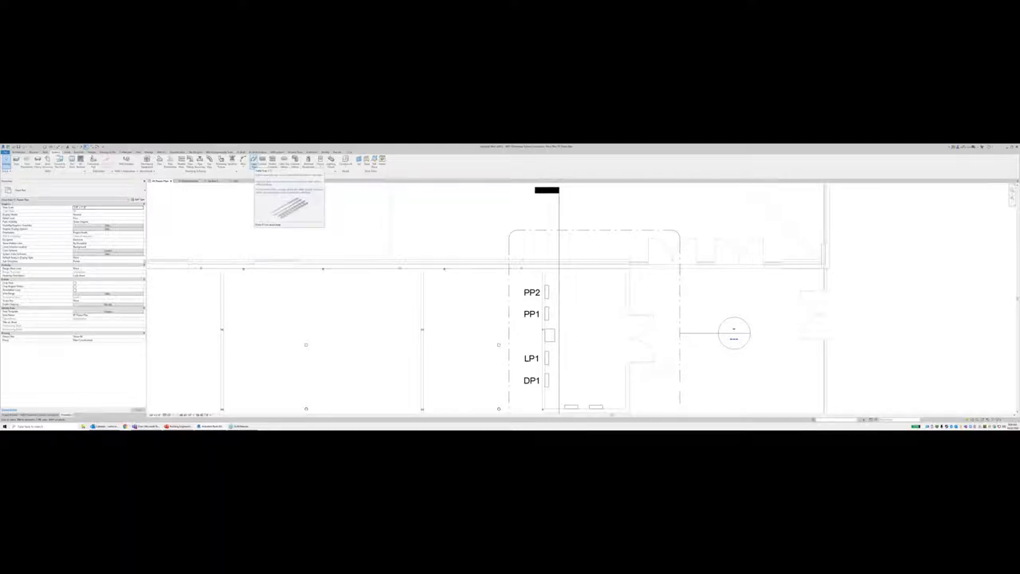
left_click(254, 161)
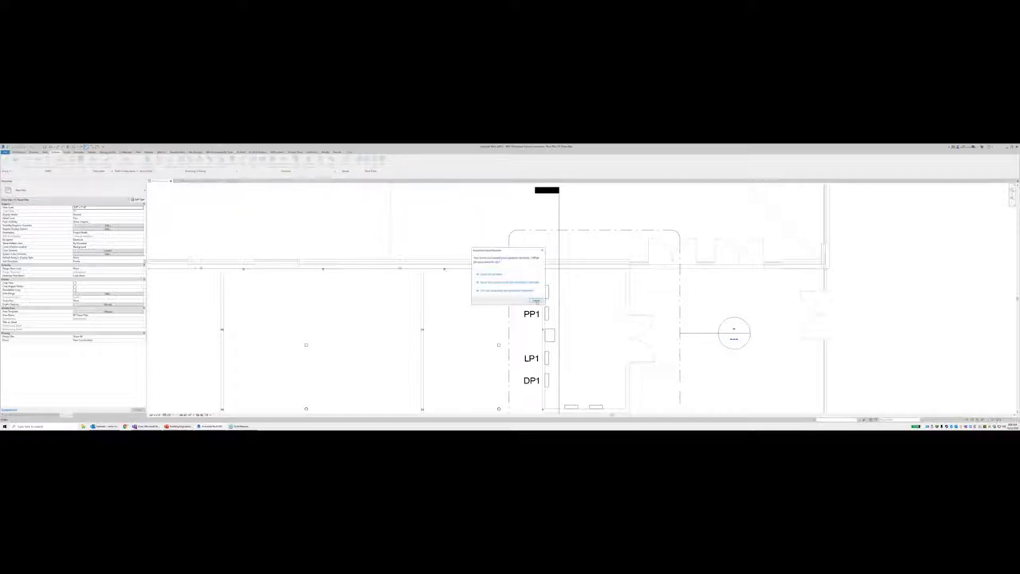
left_click(538, 301)
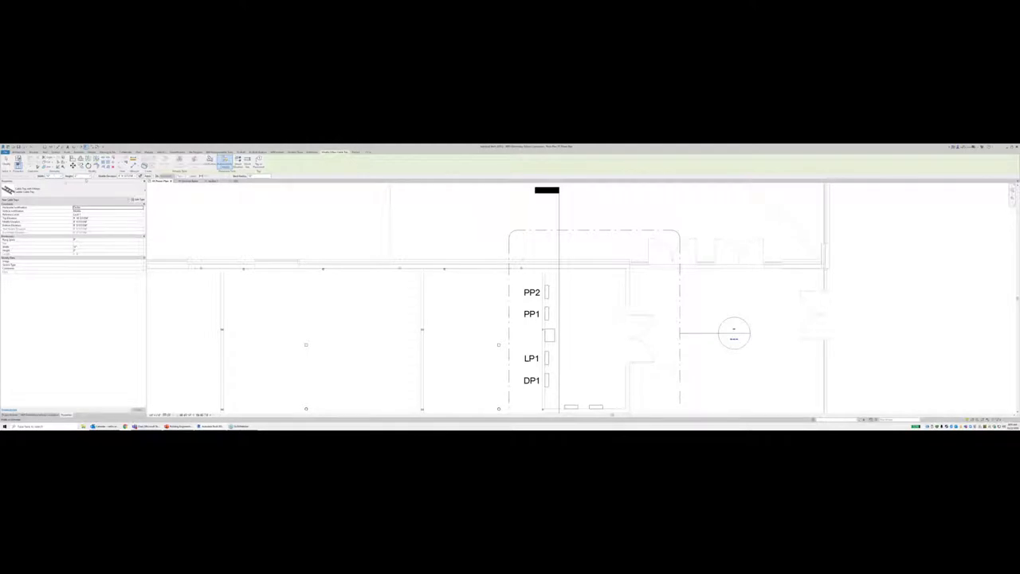
left_click(61, 176)
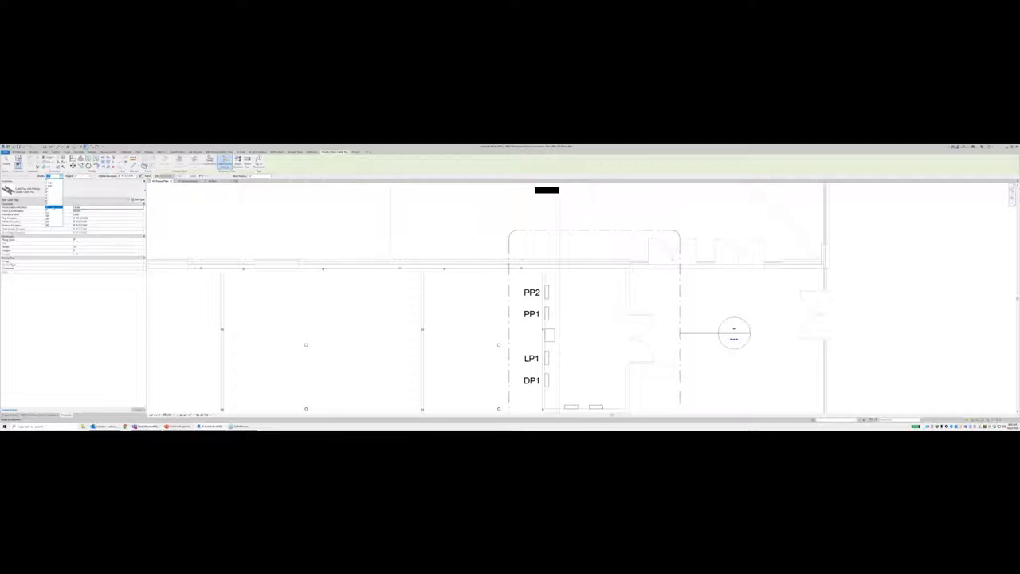
left_click(53, 206)
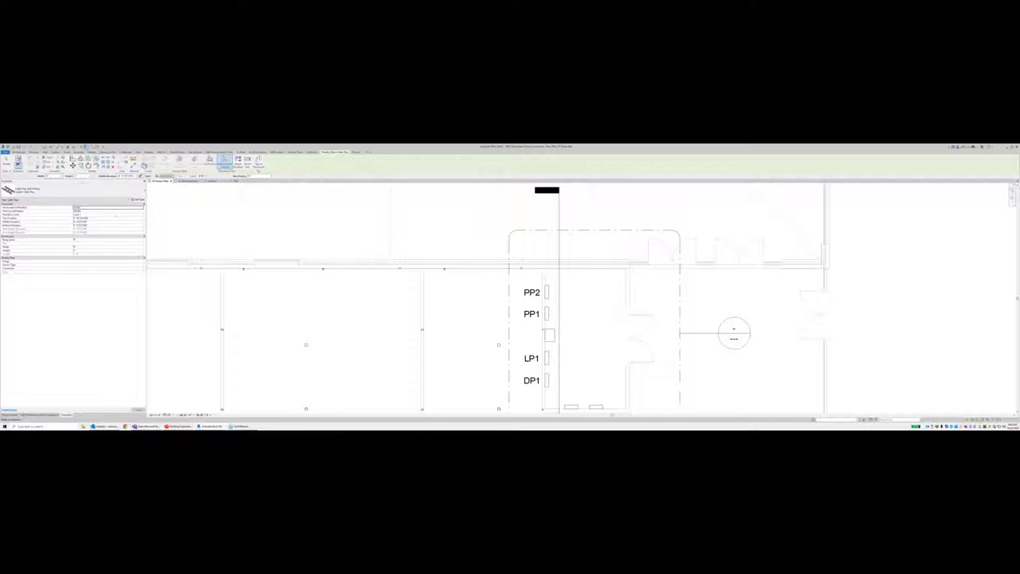
left_click(230, 277)
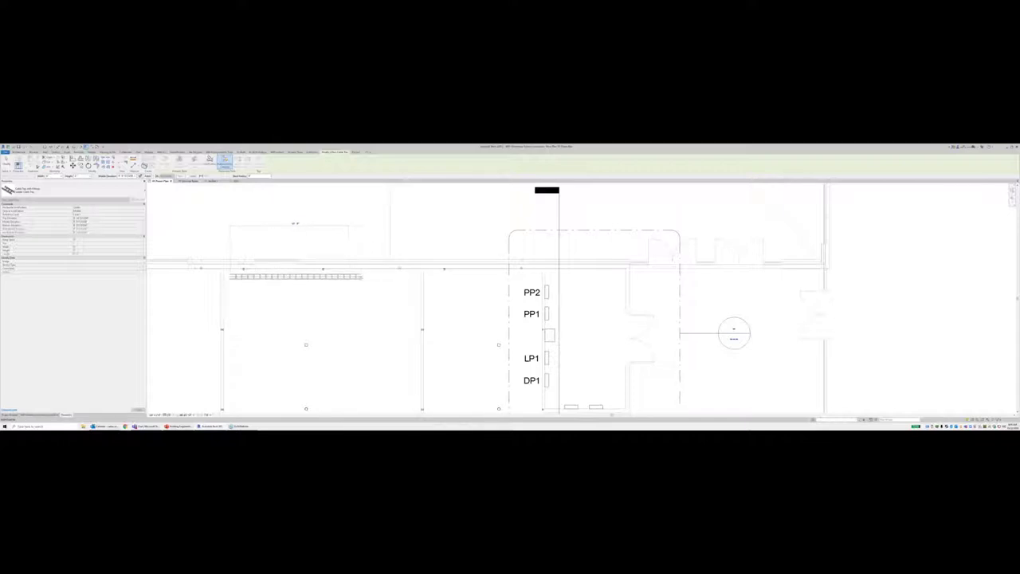
left_click(364, 276)
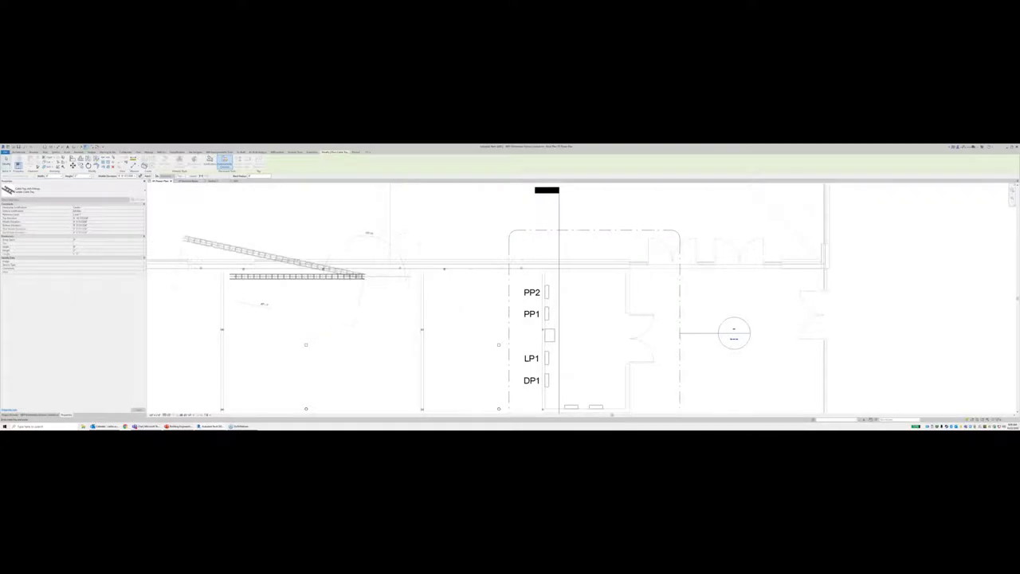
Step: Continue the cable tray along the wall at a larger width, ending inside the electrical room just past panel PP2
left_click(61, 177)
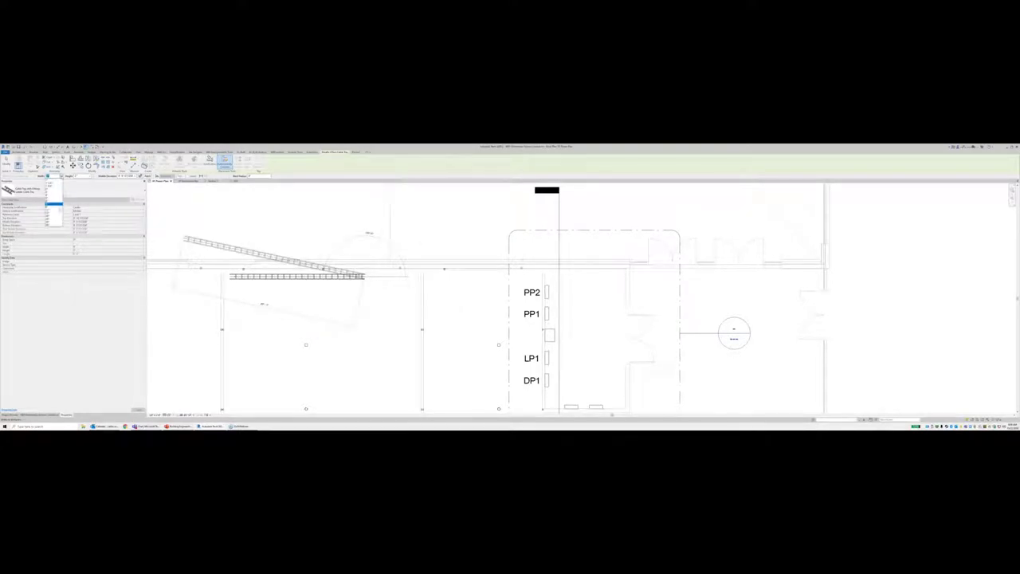
left_click(53, 213)
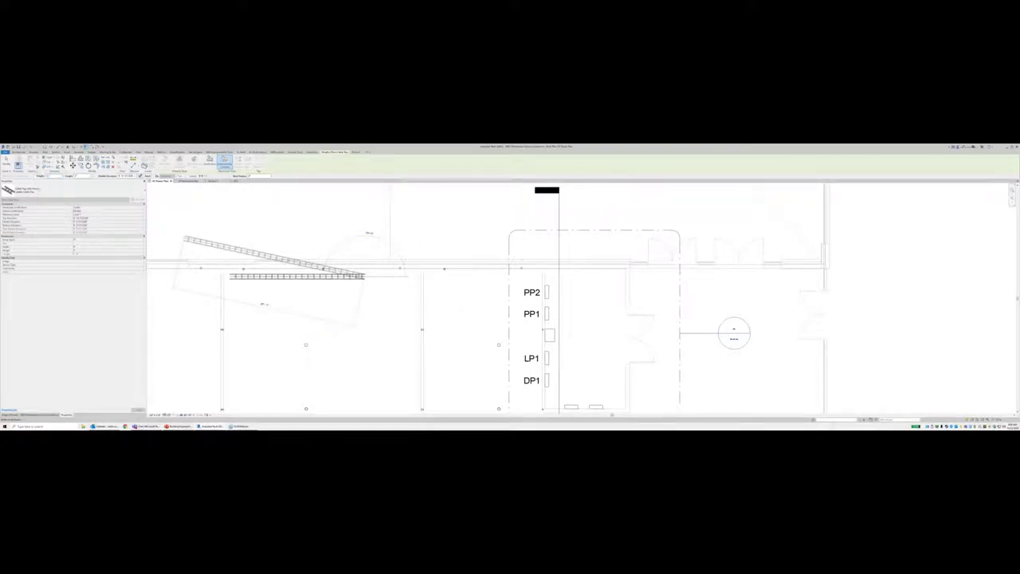
left_click(460, 276)
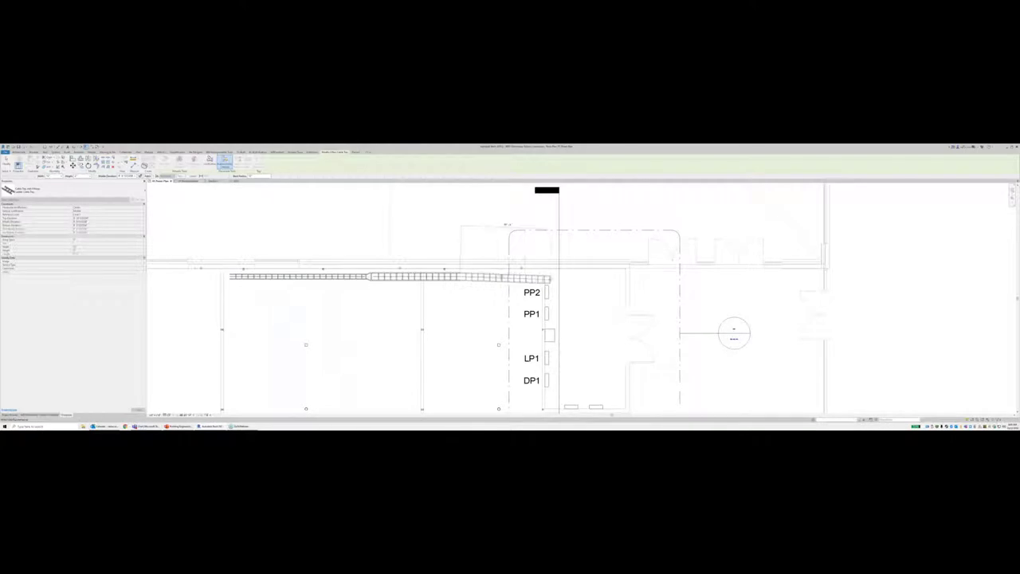
scroll(550, 278, "up", 3)
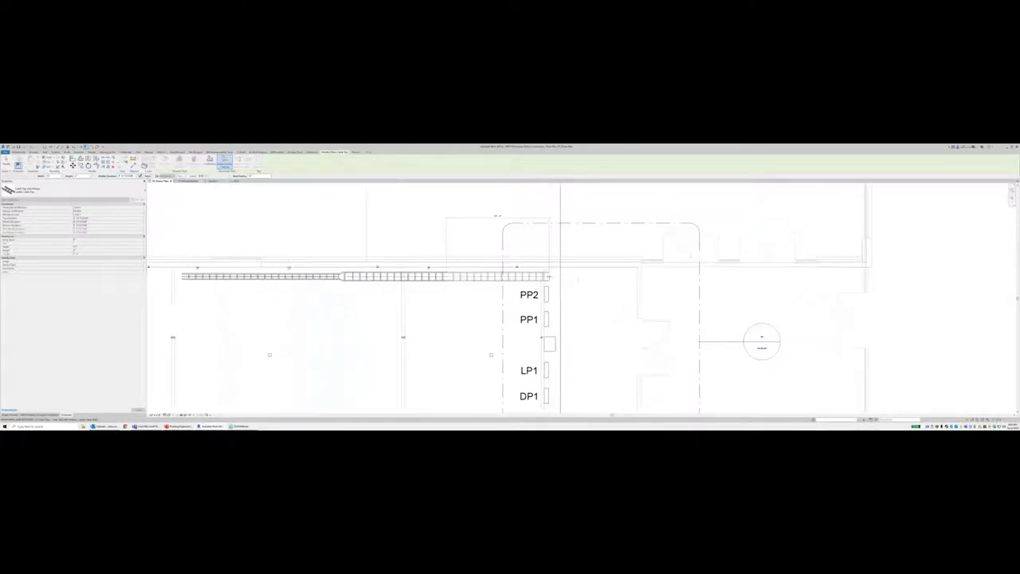
middle_click_drag(538, 278, 465, 285)
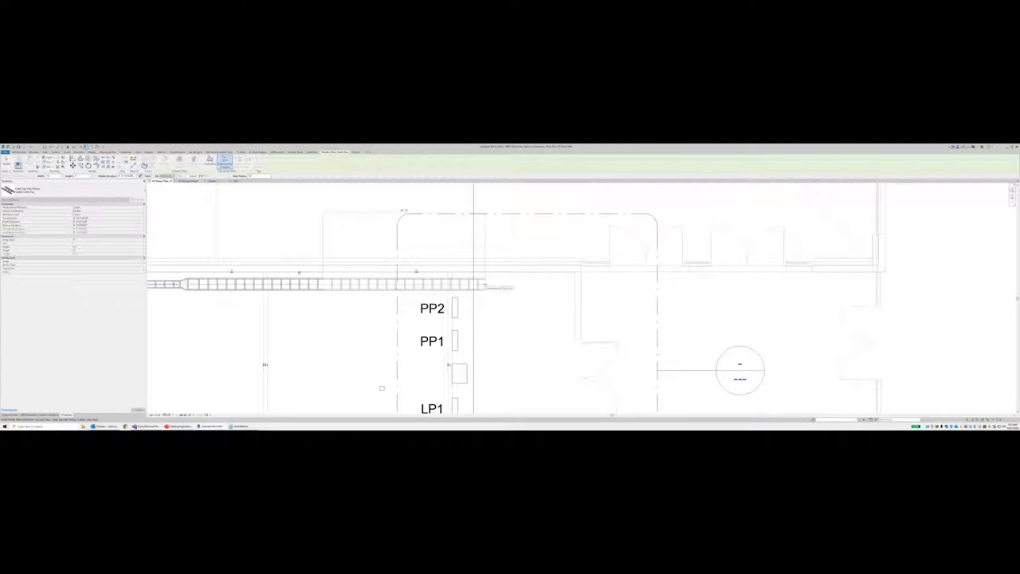
left_click(484, 285)
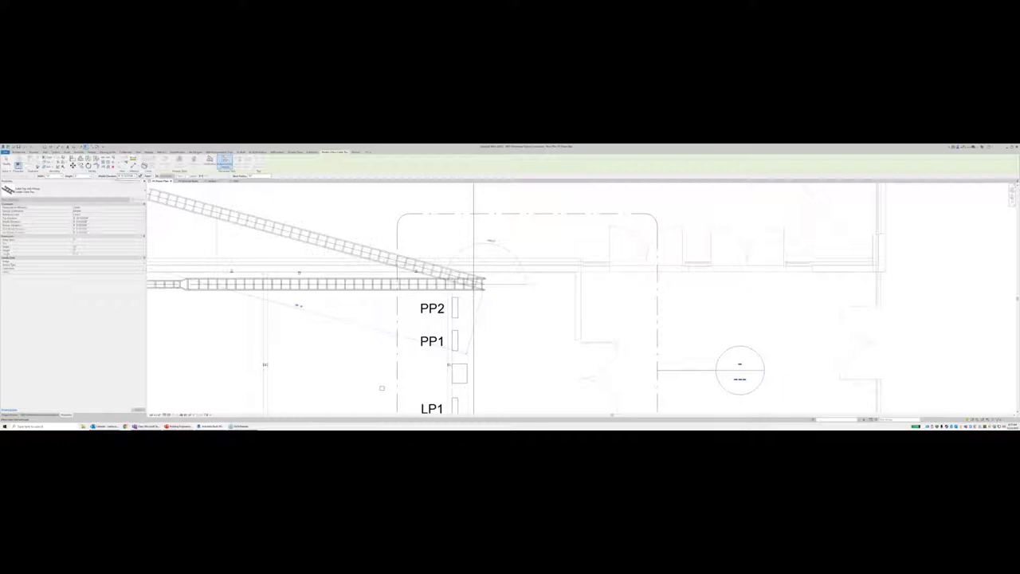
Step: Enter a new middle elevation and apply it to create a vertical cable tray at the end of the run, finishing the command
left_click(135, 176)
key("Return")
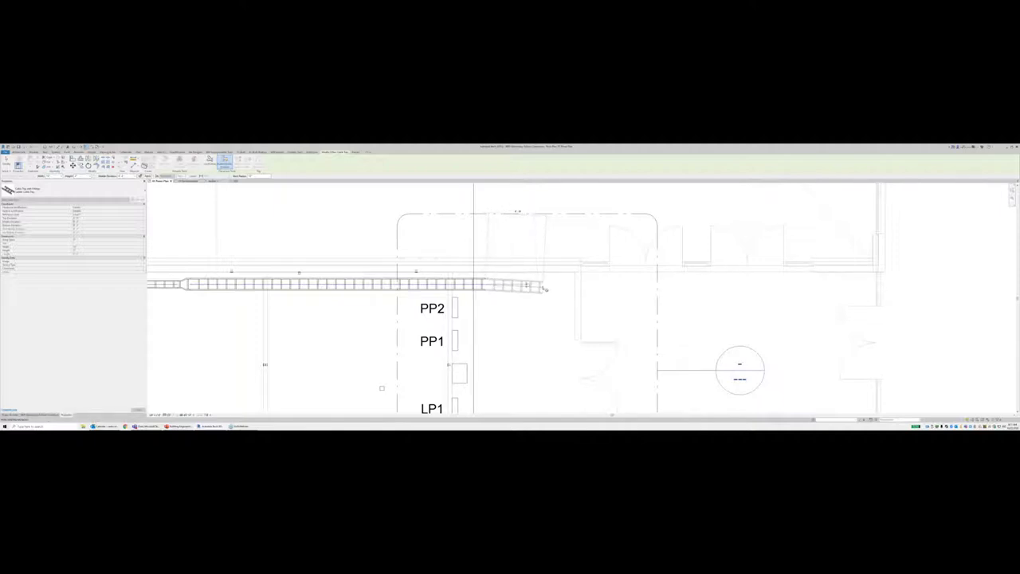
left_click(543, 284)
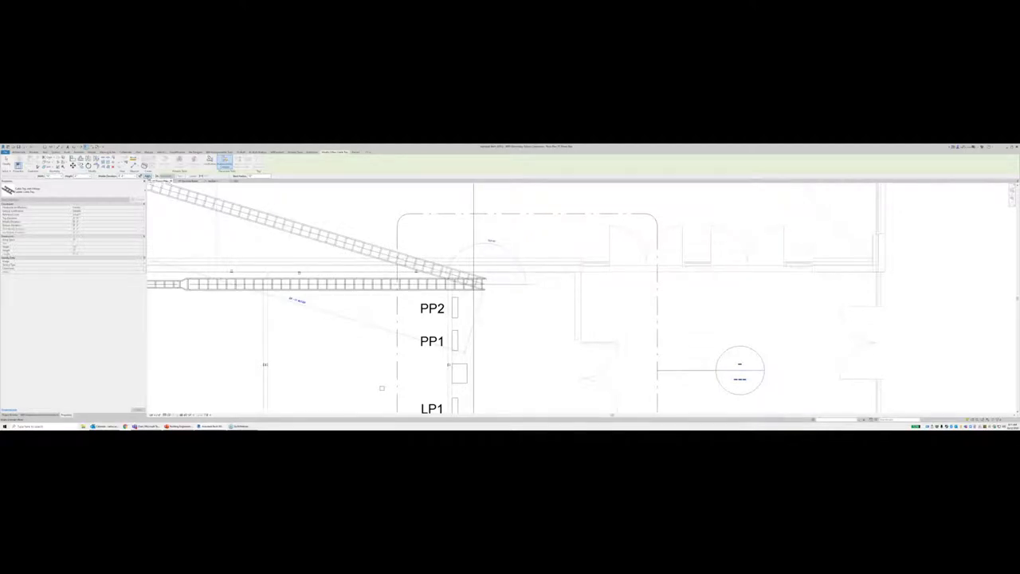
key("Escape")
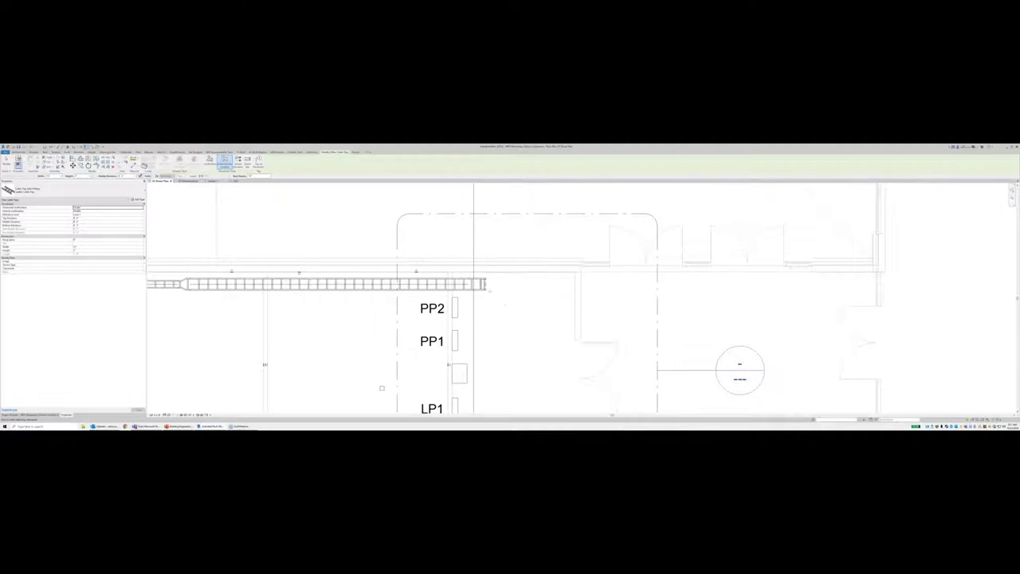
key("Escape")
Step: Select the vertical cable tray at the end of the run and set the plan view to the Shaded visual style
scroll(486, 286, "up", 2)
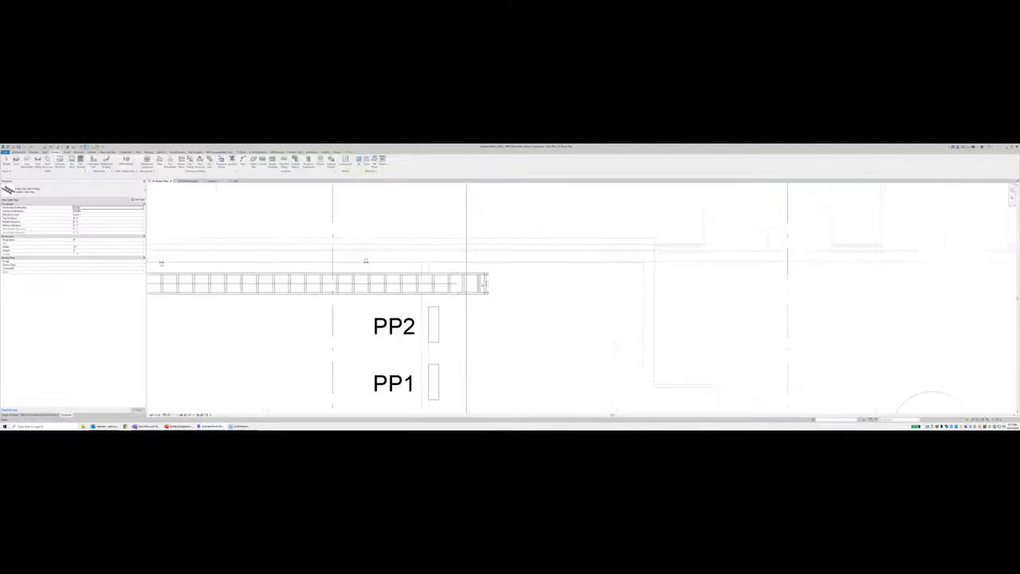
scroll(484, 284, "up", 3)
left_click(509, 287)
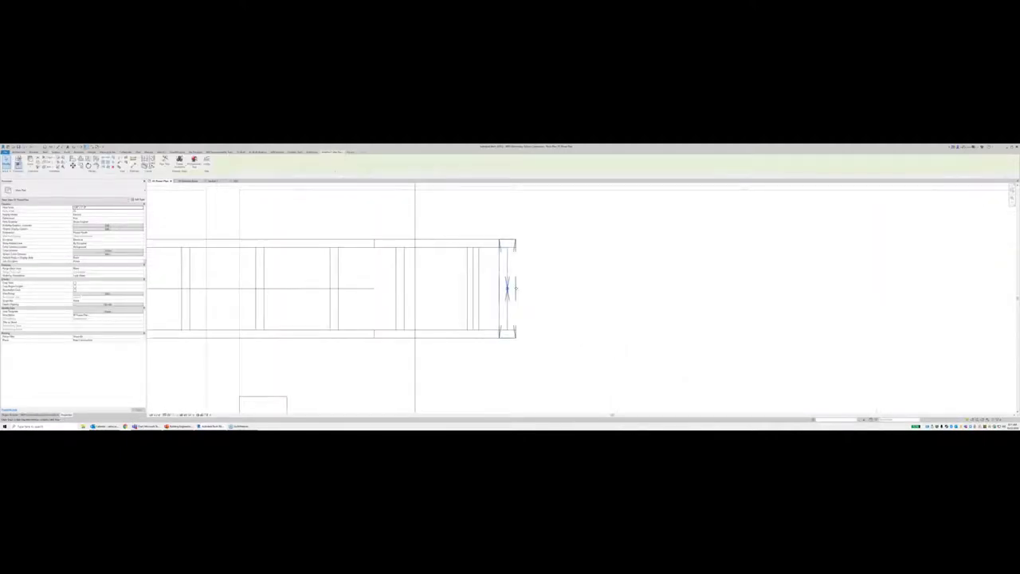
left_click(509, 287)
scroll(520, 279, "up", 2)
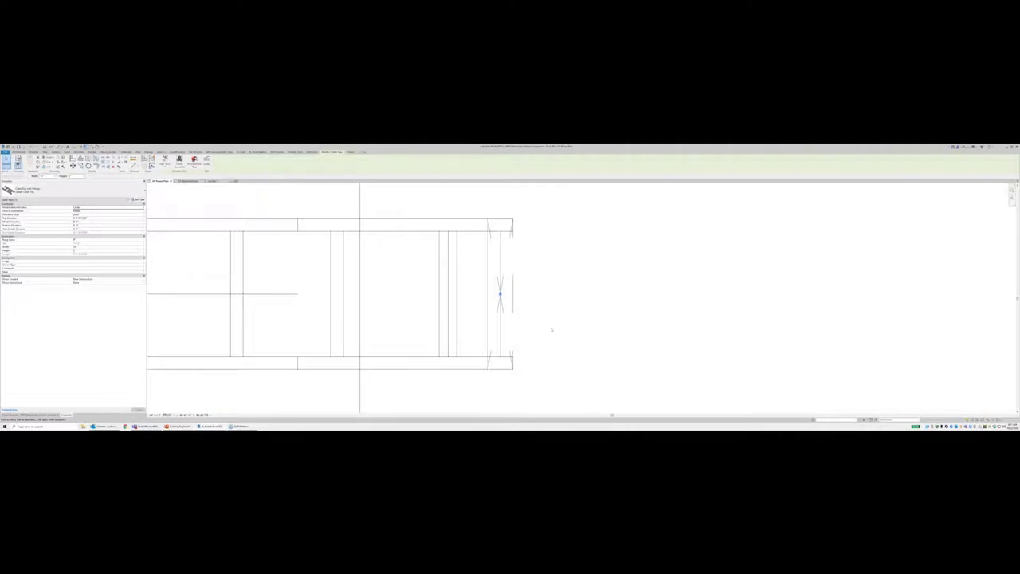
key("s")
key("d")
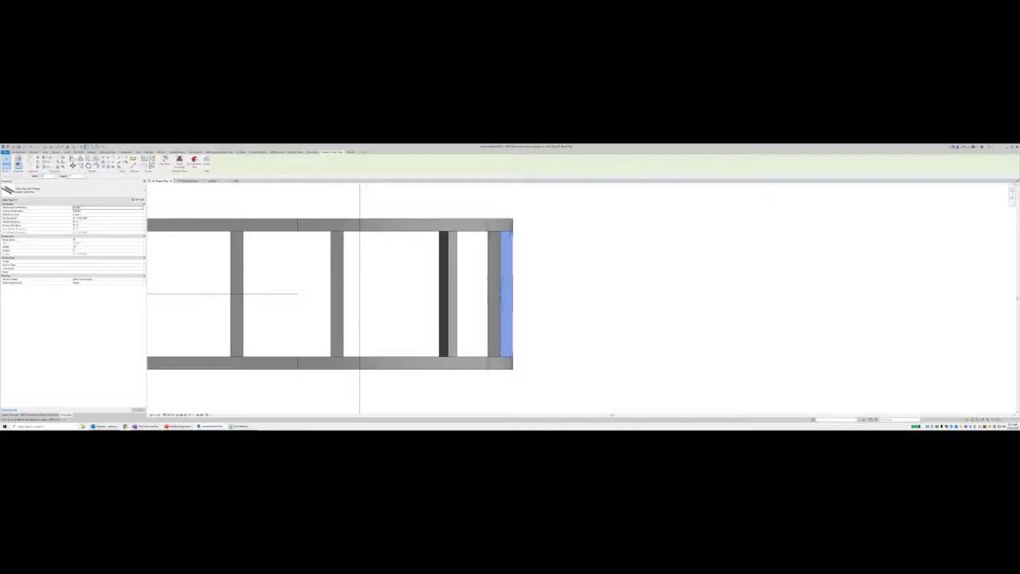
left_click(533, 335)
scroll(532, 334, "down", 2)
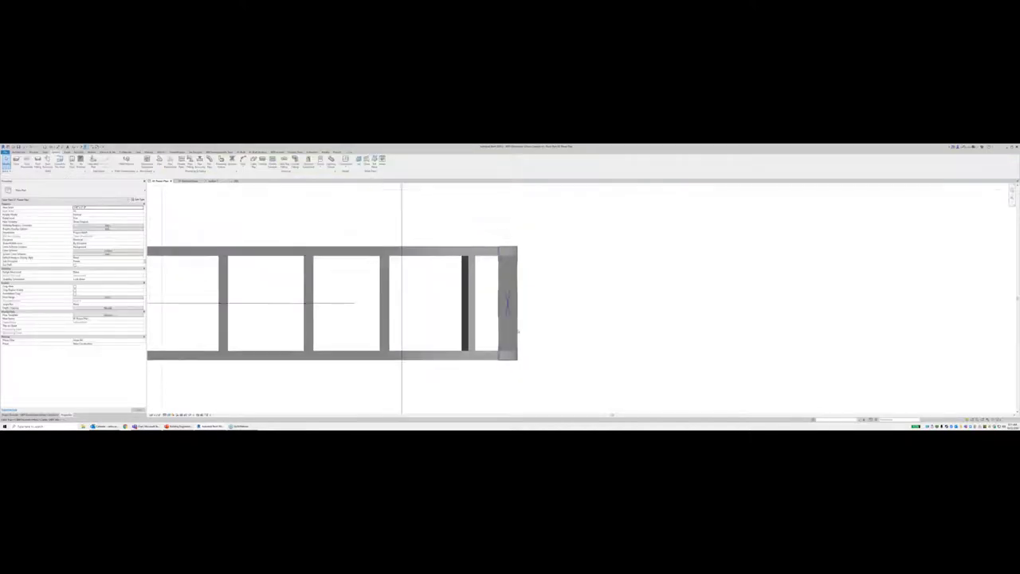
left_click(514, 328)
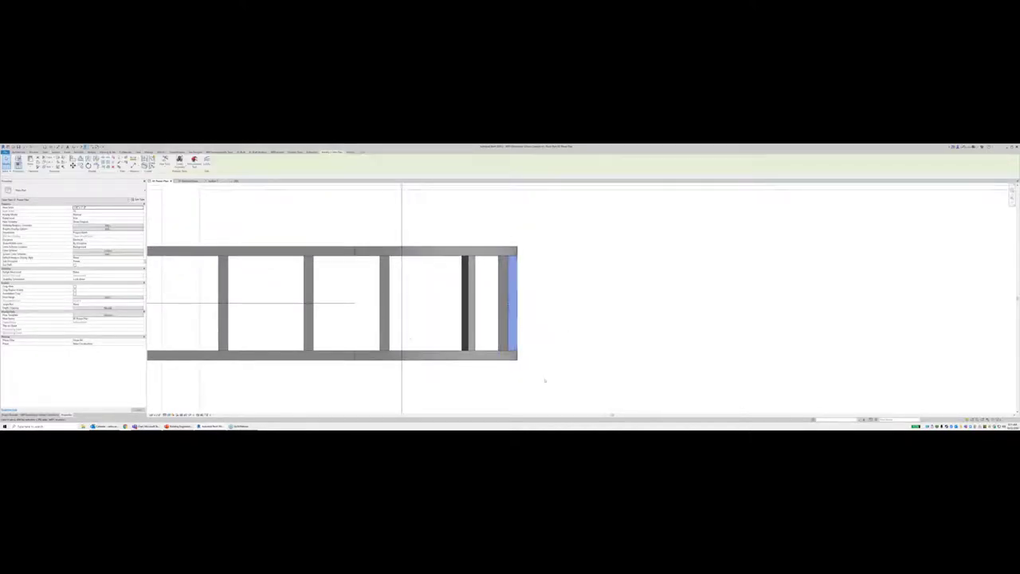
left_click(563, 354)
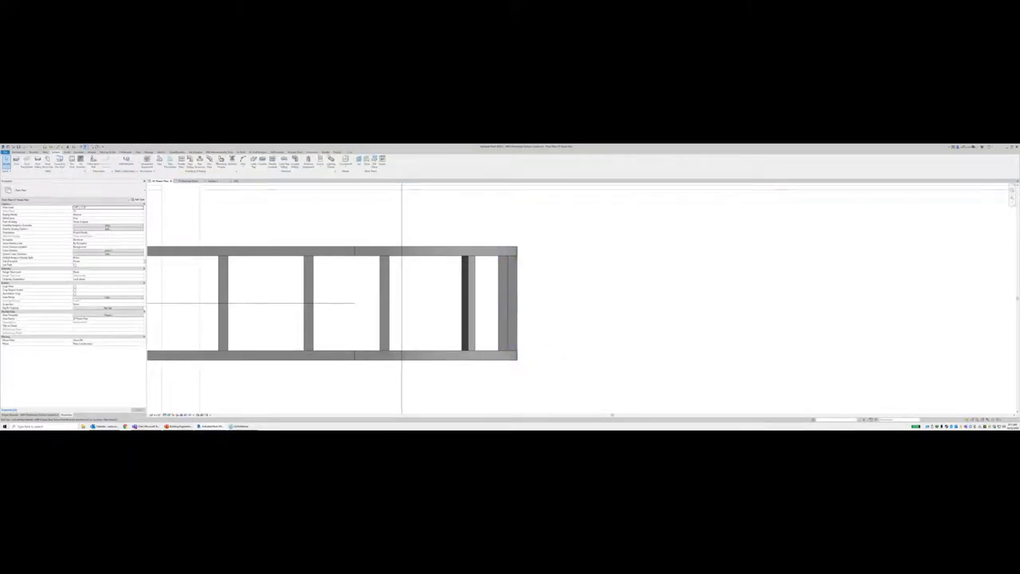
Step: Align the vertical cable tray at the end of the run with the wall face behind panel PP2
left_click(326, 152)
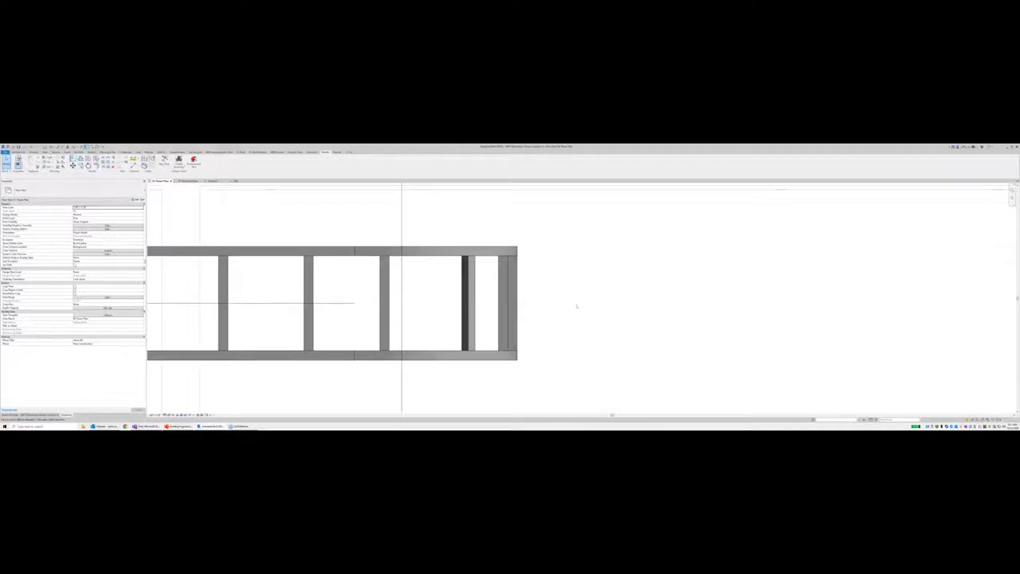
key("a")
key("l")
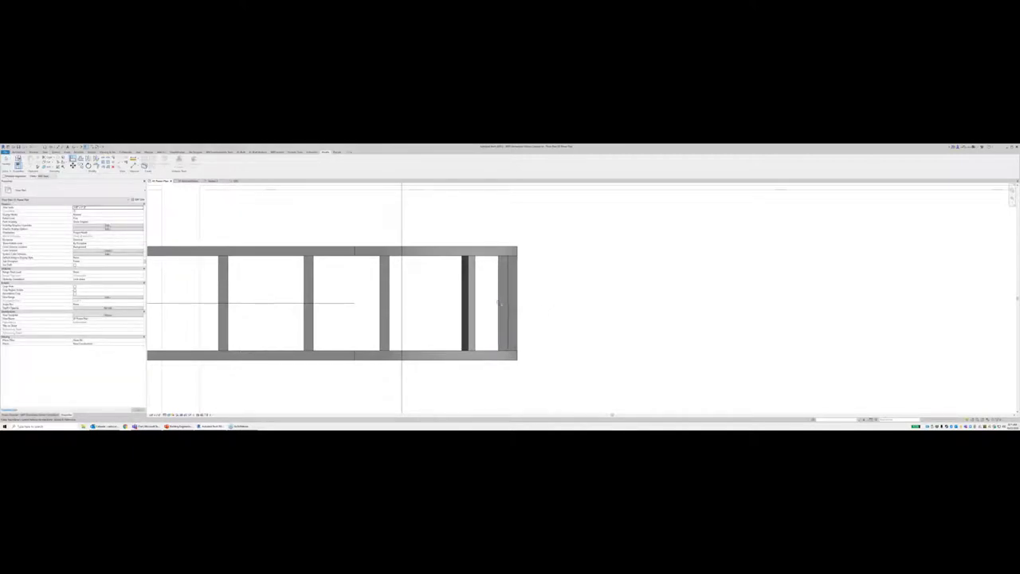
scroll(407, 314, "down", 1)
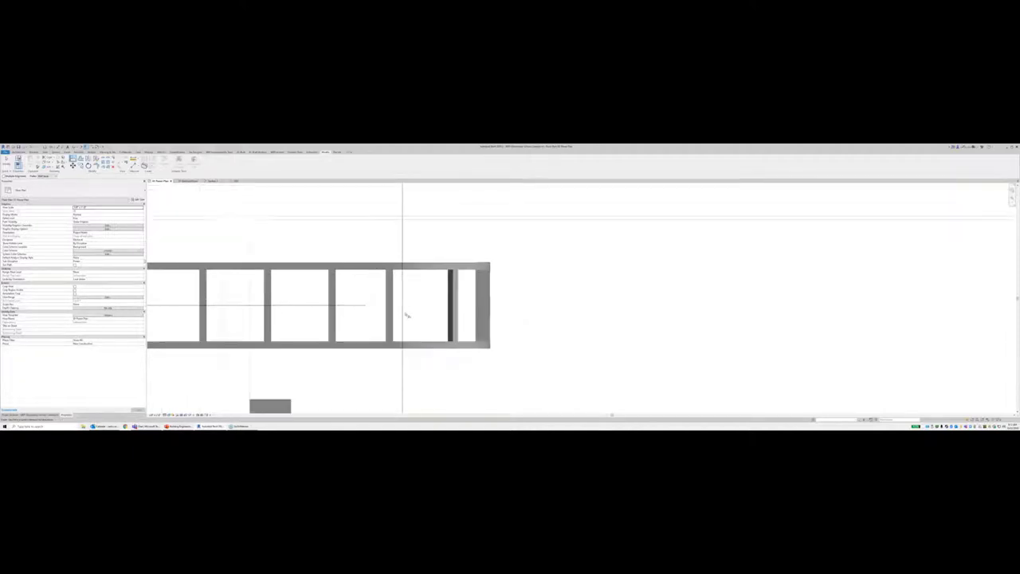
scroll(406, 315, "down", 2)
middle_click_drag(353, 338, 459, 319)
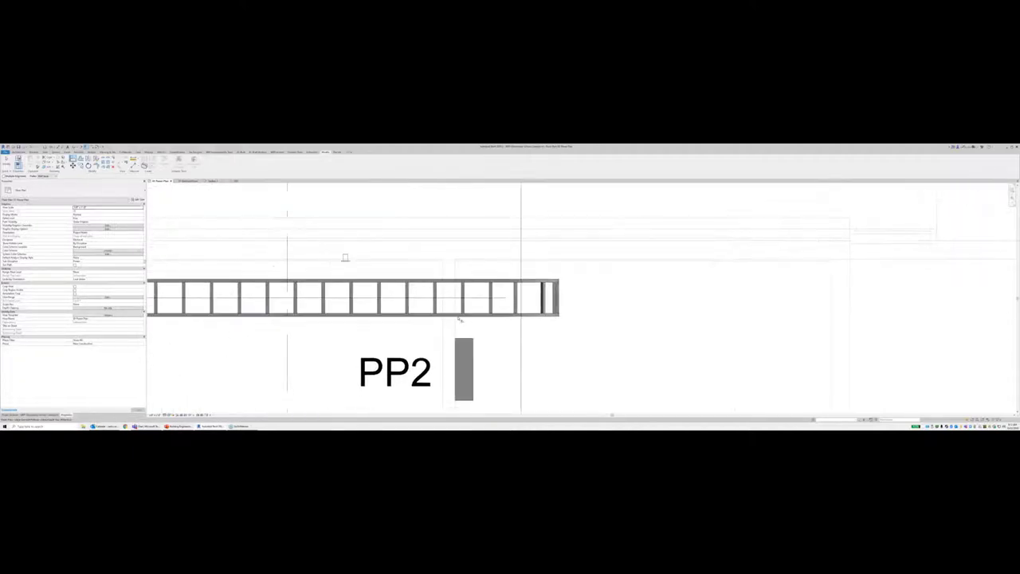
scroll(459, 319, "up", 4)
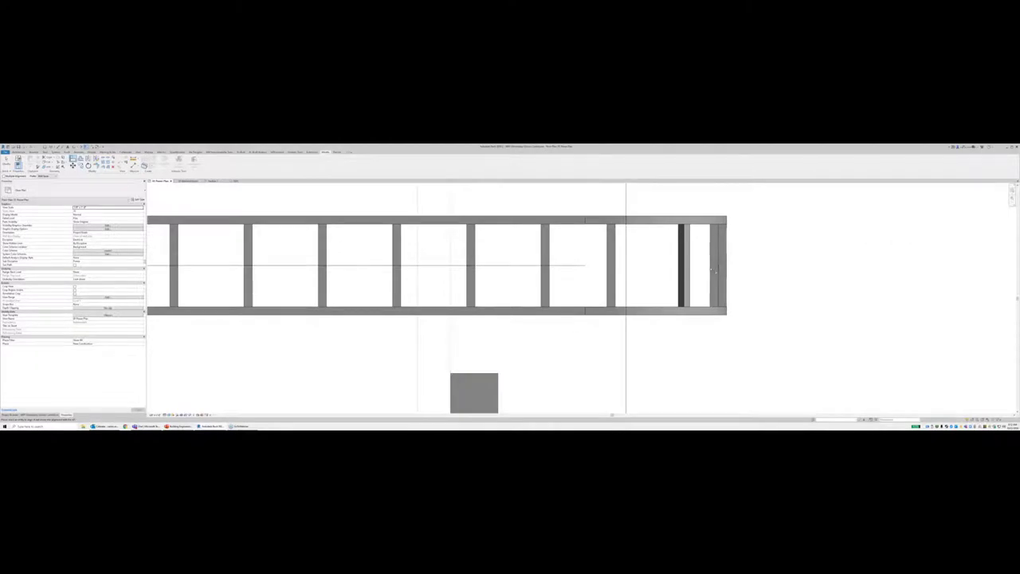
left_click(711, 269)
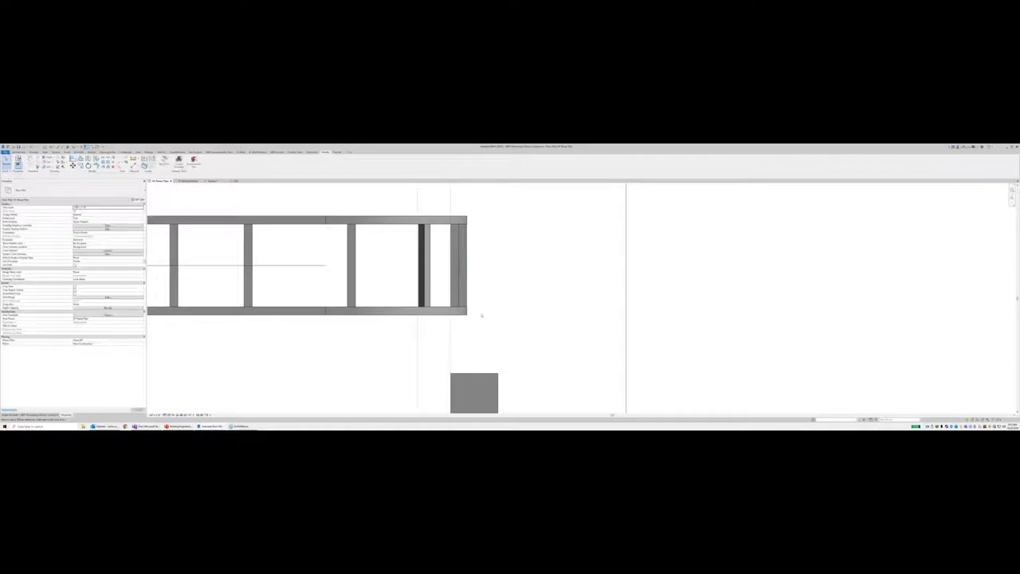
Step: Open the section view that cuts through the electrical room facing the panel wall
scroll(484, 323, "down", 5)
middle_click_drag(499, 332, 499, 285)
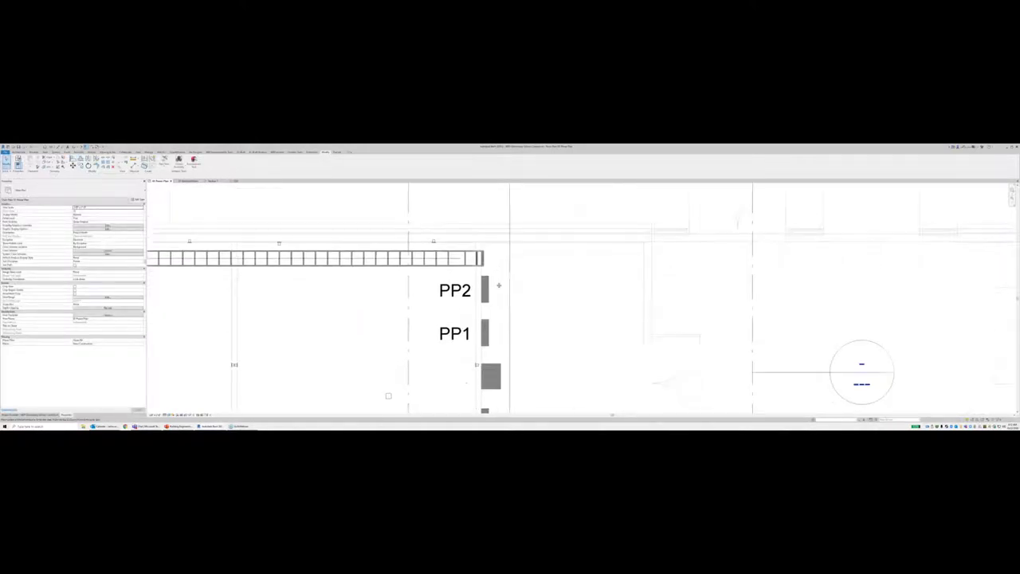
scroll(499, 283, "down", 2)
scroll(516, 320, "down", 1)
scroll(517, 319, "down", 3)
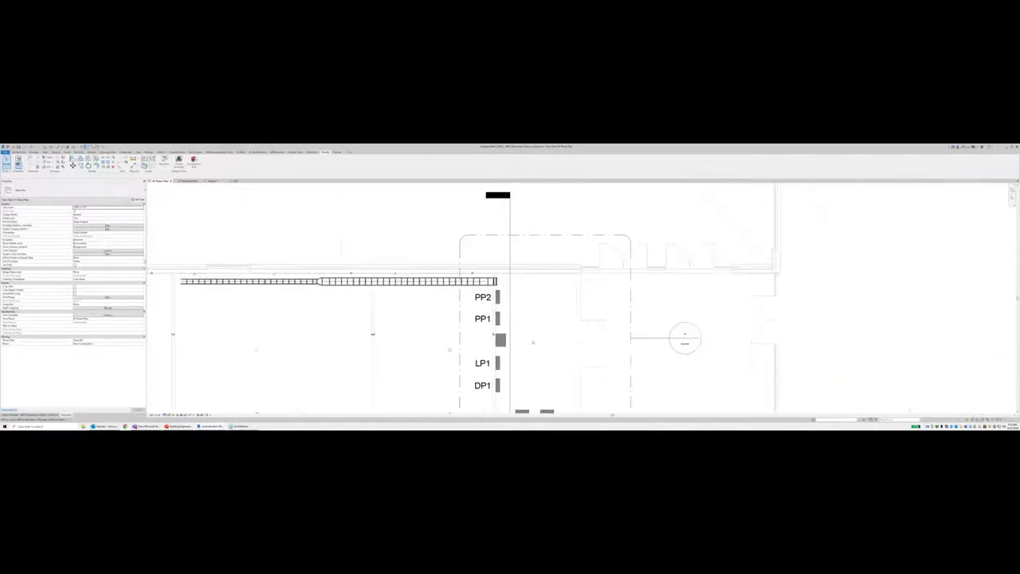
scroll(534, 299, "down", 3)
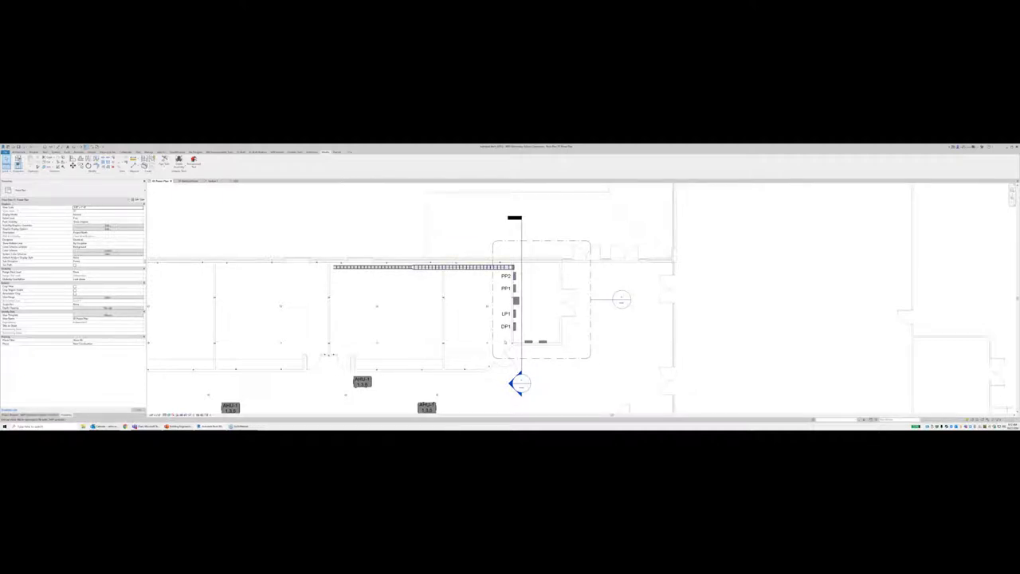
double_click(520, 384)
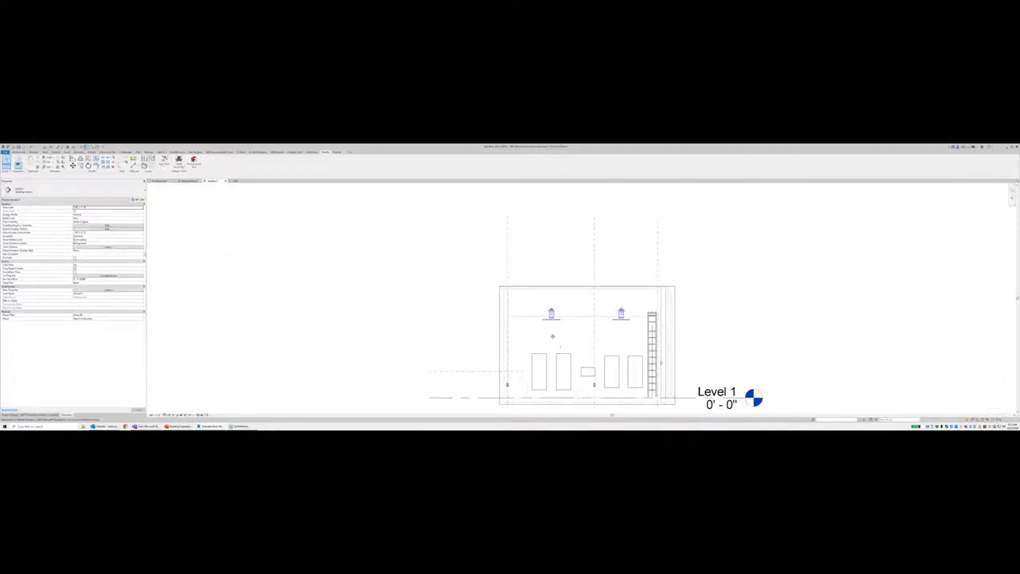
scroll(508, 309, "up", 4)
scroll(507, 309, "up", 1)
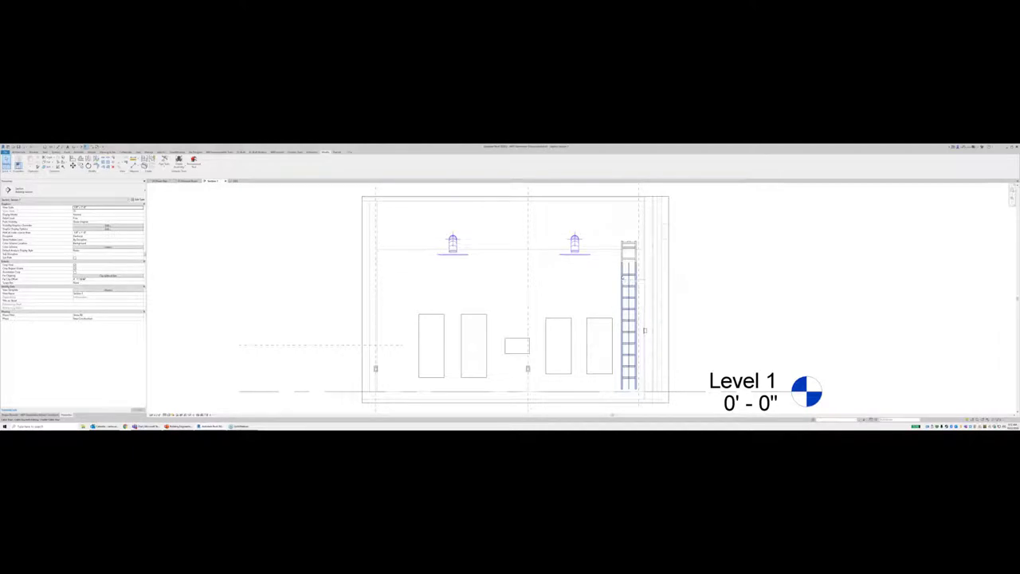
Step: Draw a horizontal cable tray from the vertical tray across the wall above the panels, ending over the farthest panel
left_click(645, 330)
right_click(625, 275)
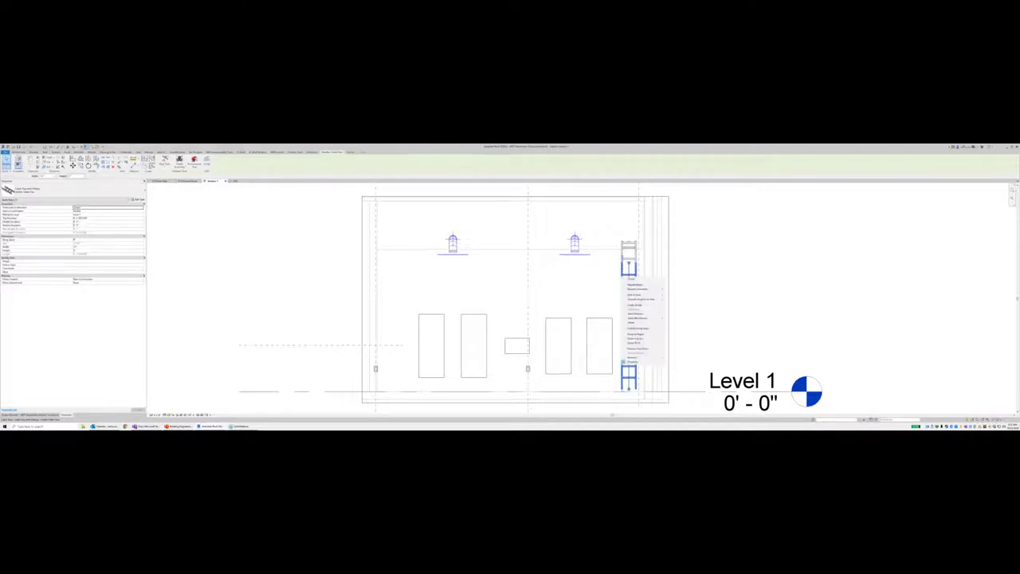
left_click(638, 304)
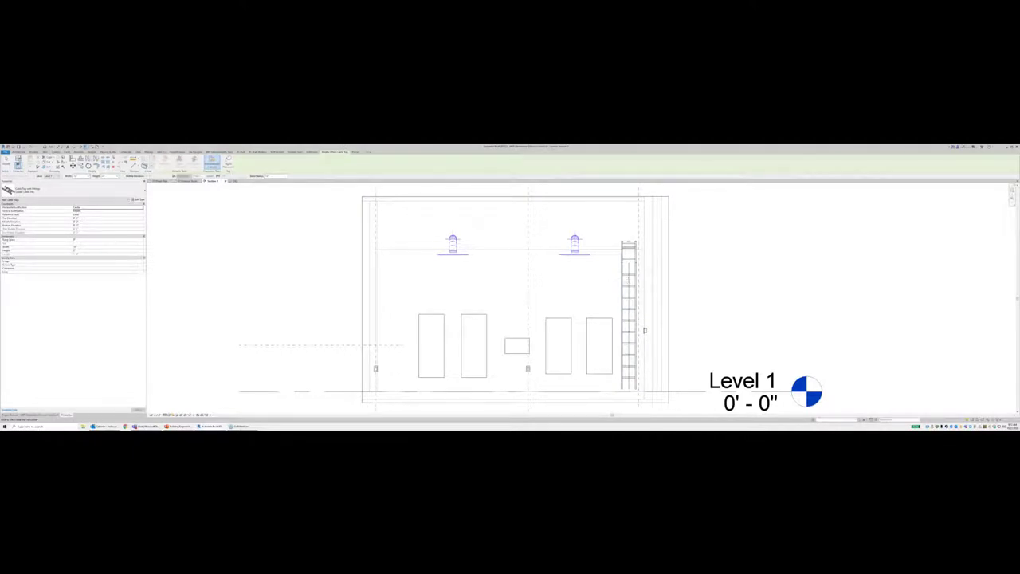
left_click(629, 281)
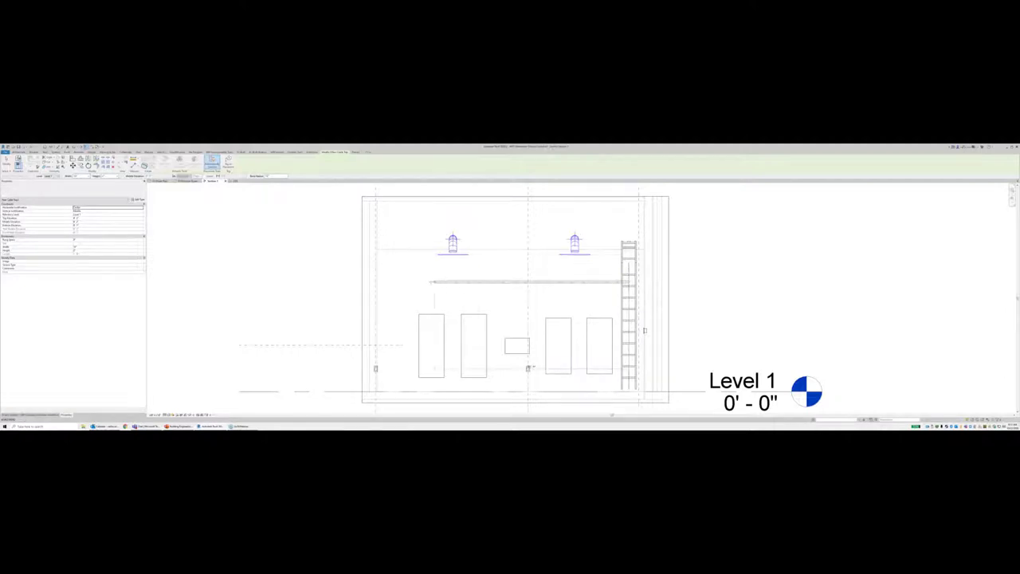
left_click(421, 282)
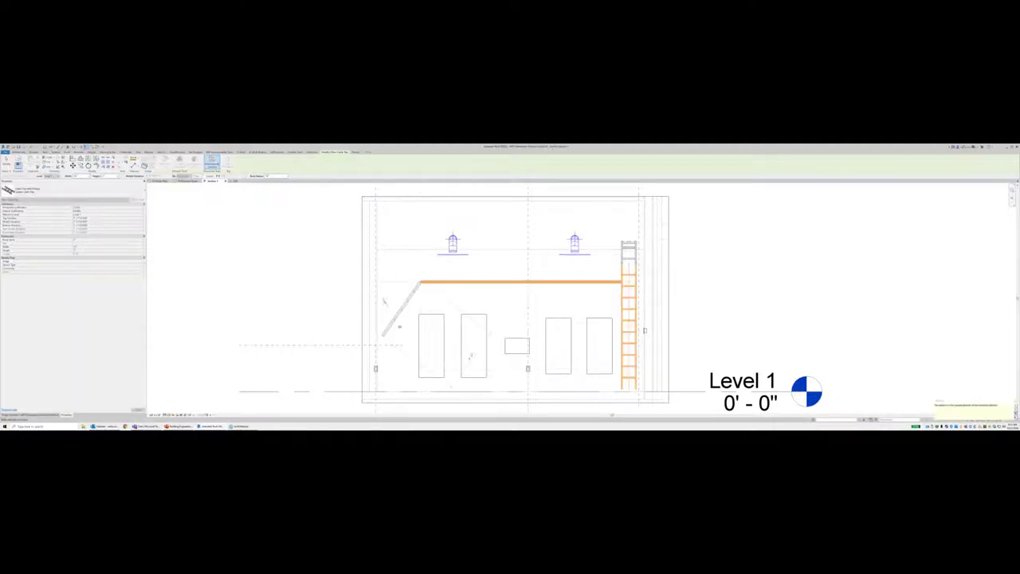
left_click_drag(970, 402, 522, 306)
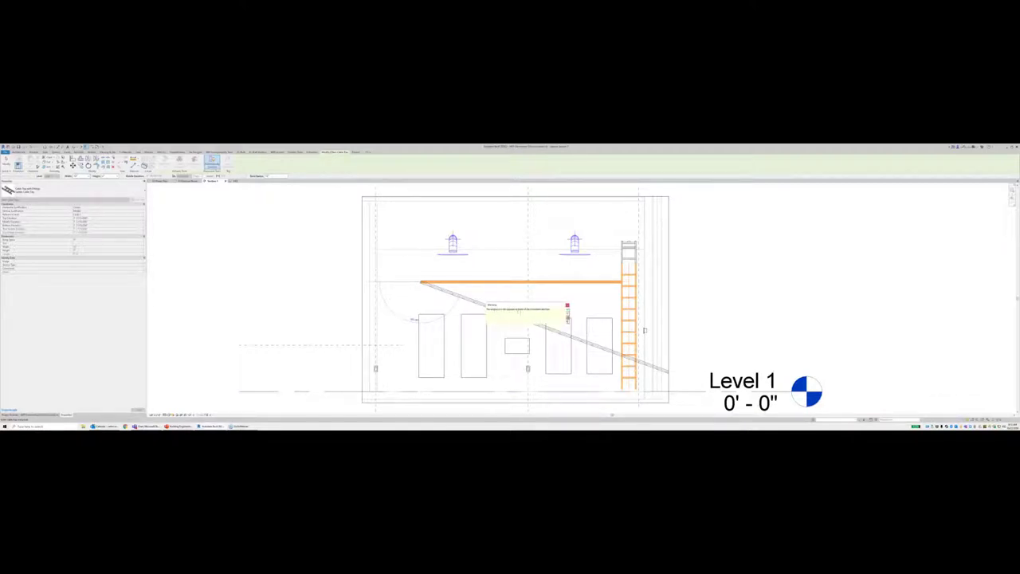
key("Escape")
key("Escape")
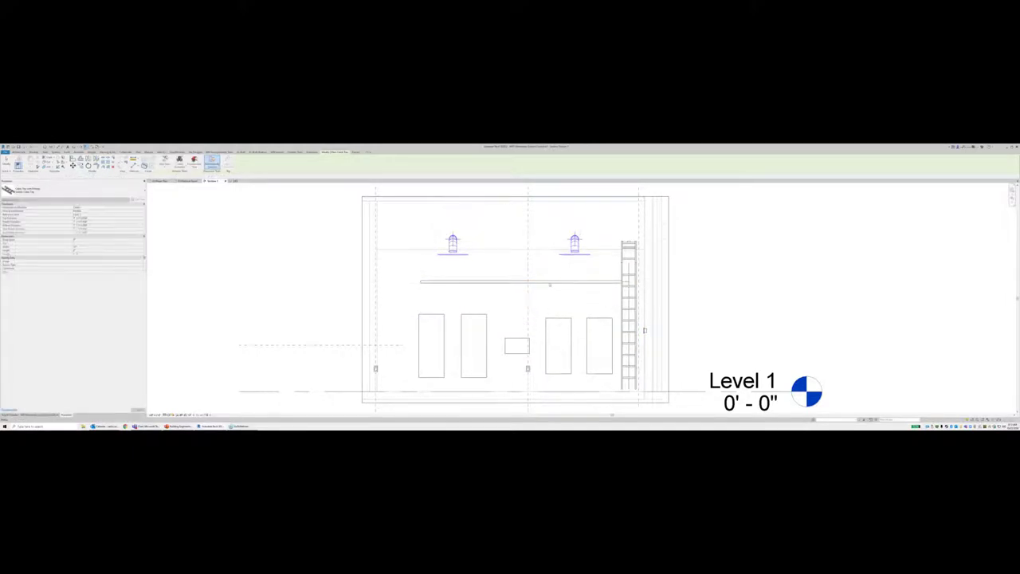
left_click(526, 281)
key("c")
key("s")
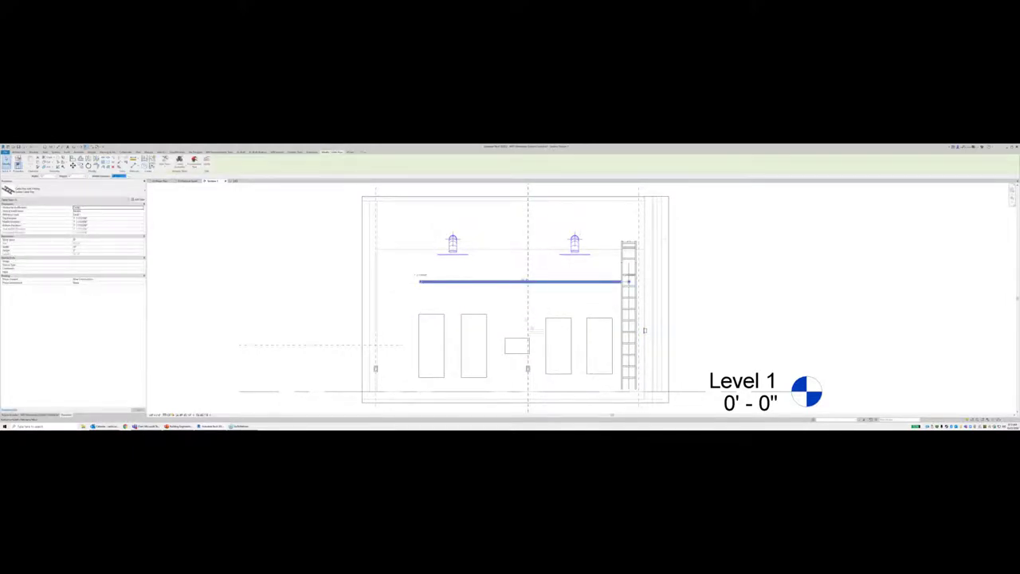
key("Escape")
key("Escape")
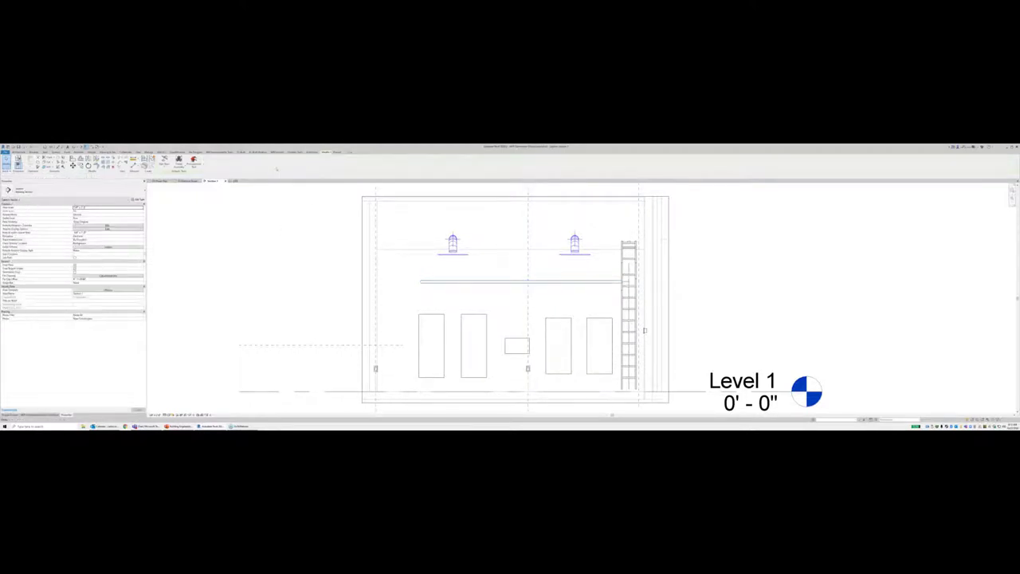
Step: Try to rotate the horizontal tray about its midpoint in the section, and delete that tray
left_click(479, 281)
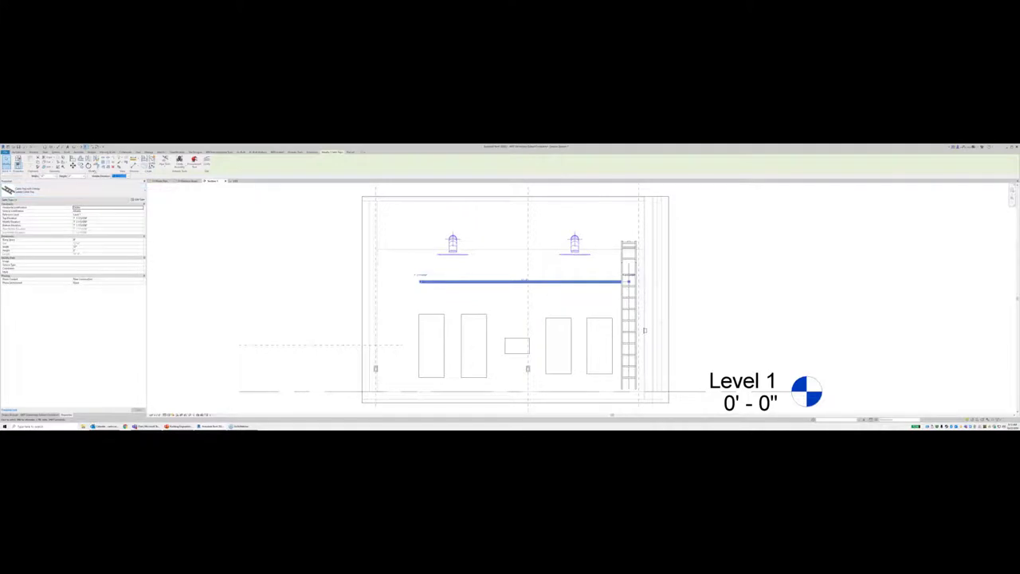
left_click(88, 166)
left_click(487, 291)
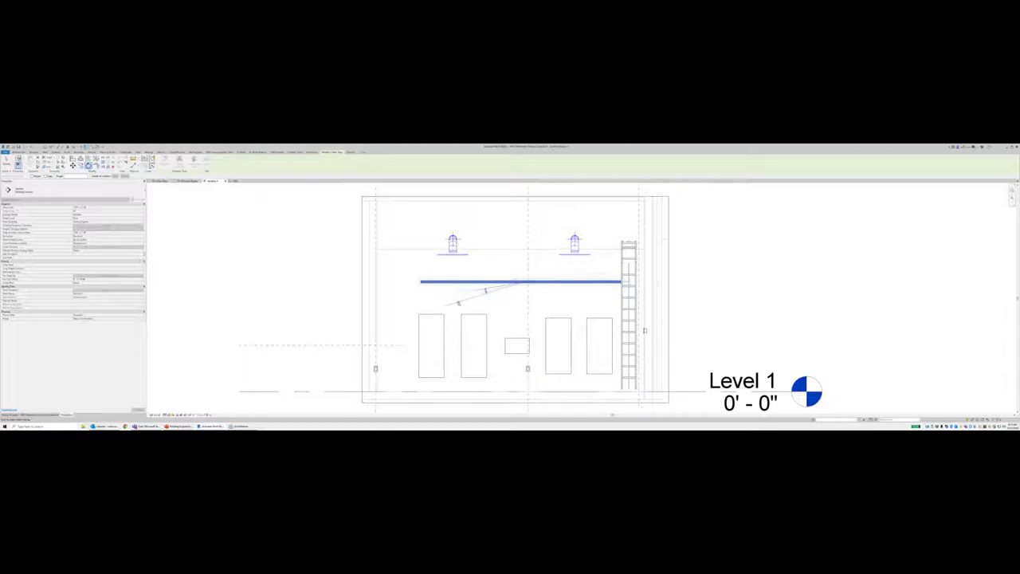
key("Escape")
key("Escape")
left_click(457, 281)
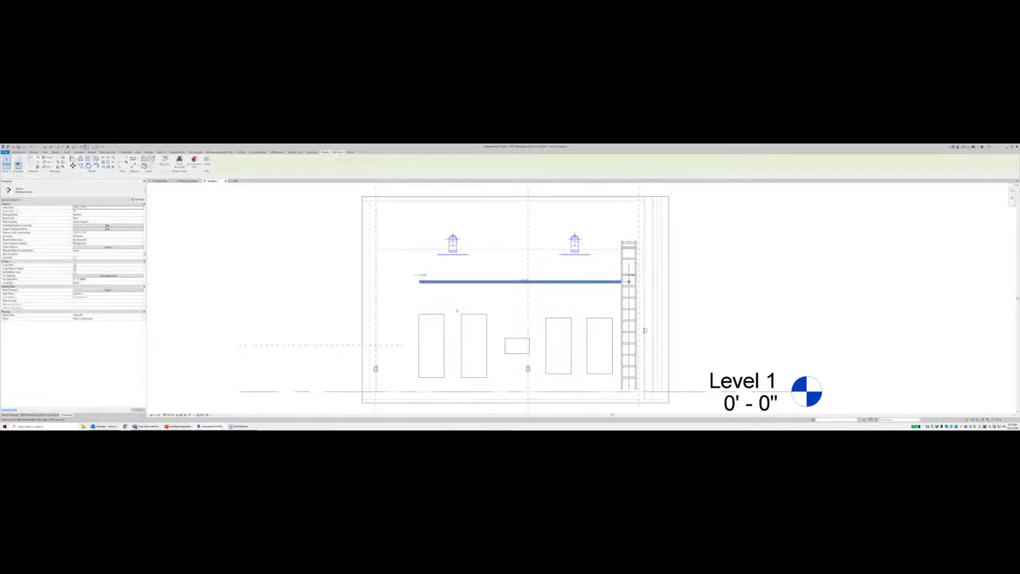
key("Delete")
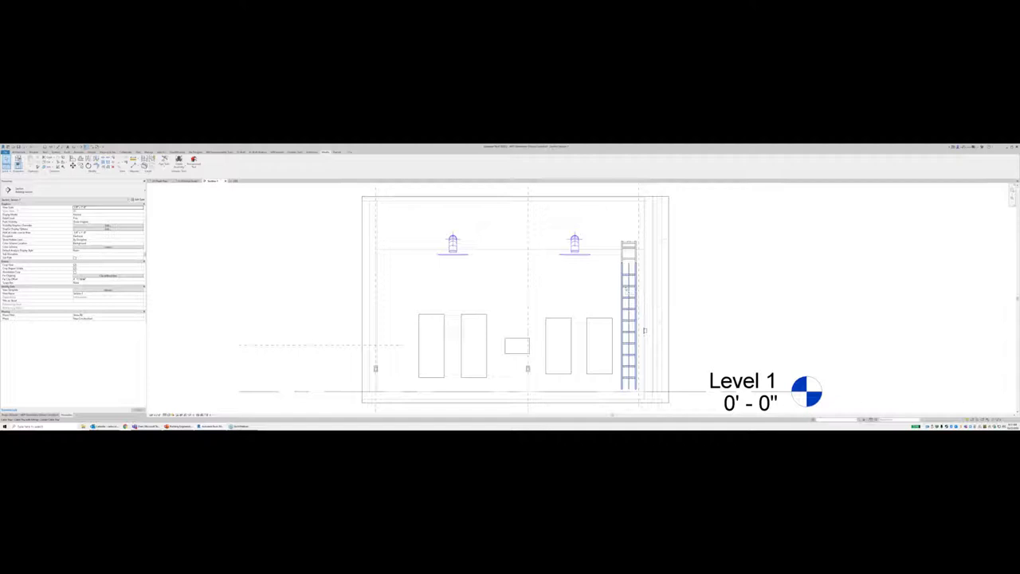
Step: Copy the vertical cable tray along the wall to the middle of the section, between the two pairs of panels
left_click(628, 290)
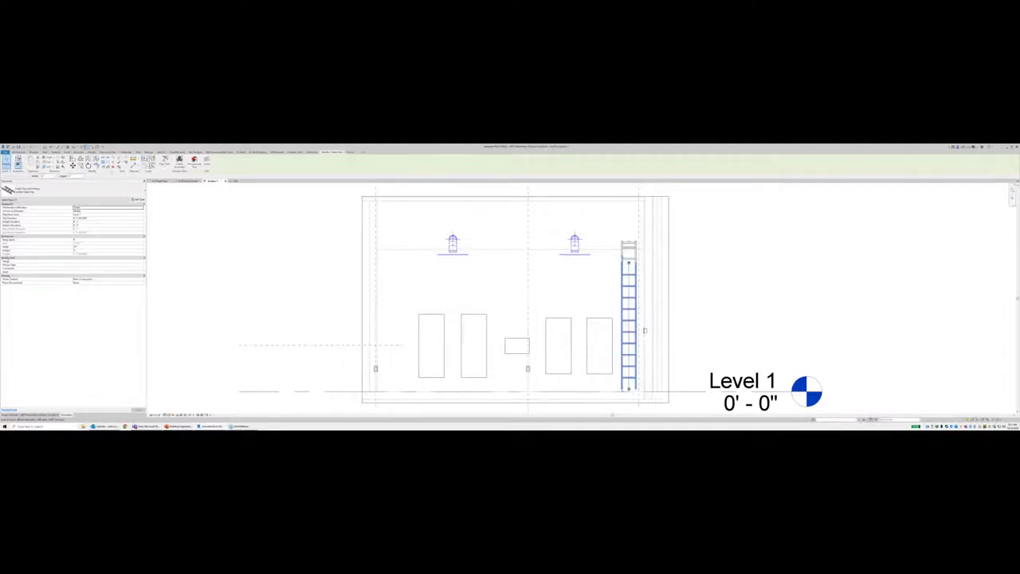
left_click(81, 166)
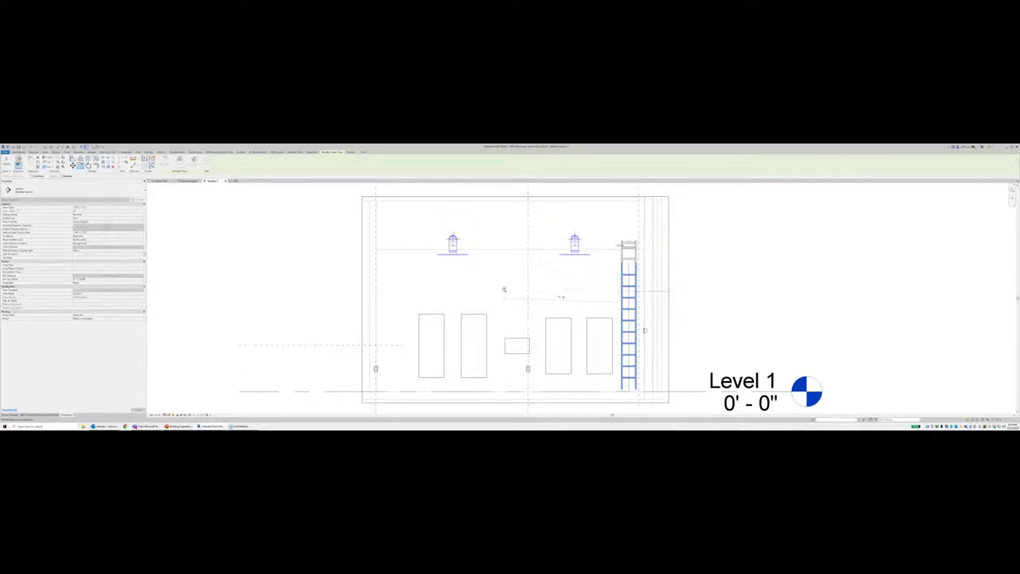
left_click(505, 300)
key("Escape")
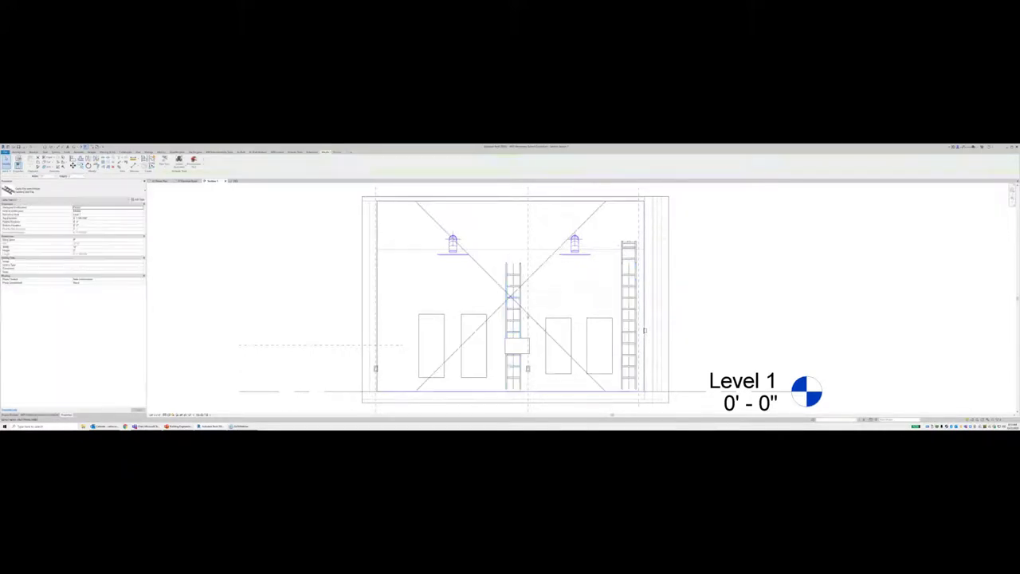
Step: Rotate the copied cable tray to horizontal and move it up so it sits above the panels
left_click(508, 298)
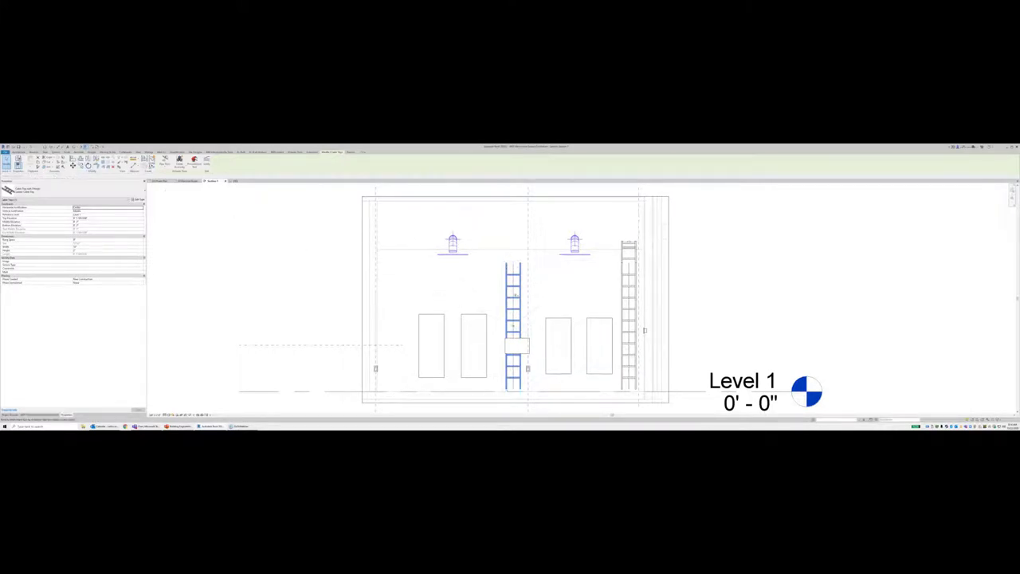
left_click(539, 329)
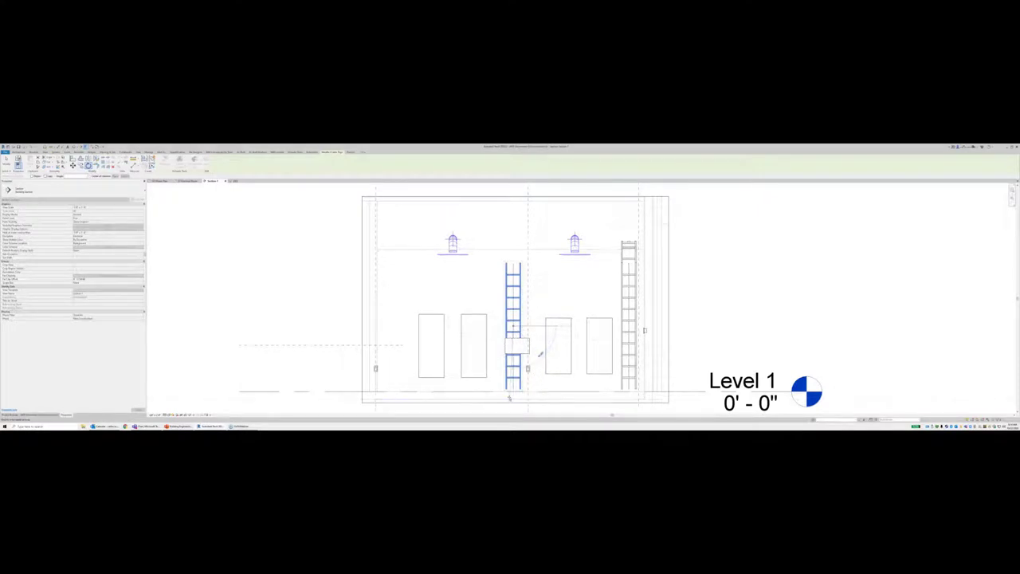
left_click(549, 326)
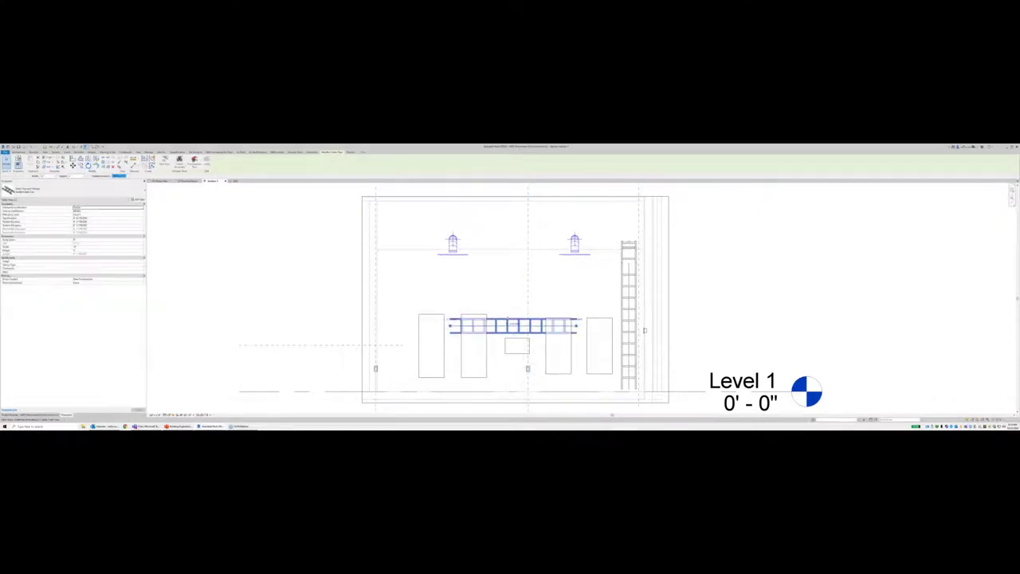
left_click_drag(507, 320, 509, 275)
left_click_drag(507, 279, 511, 286)
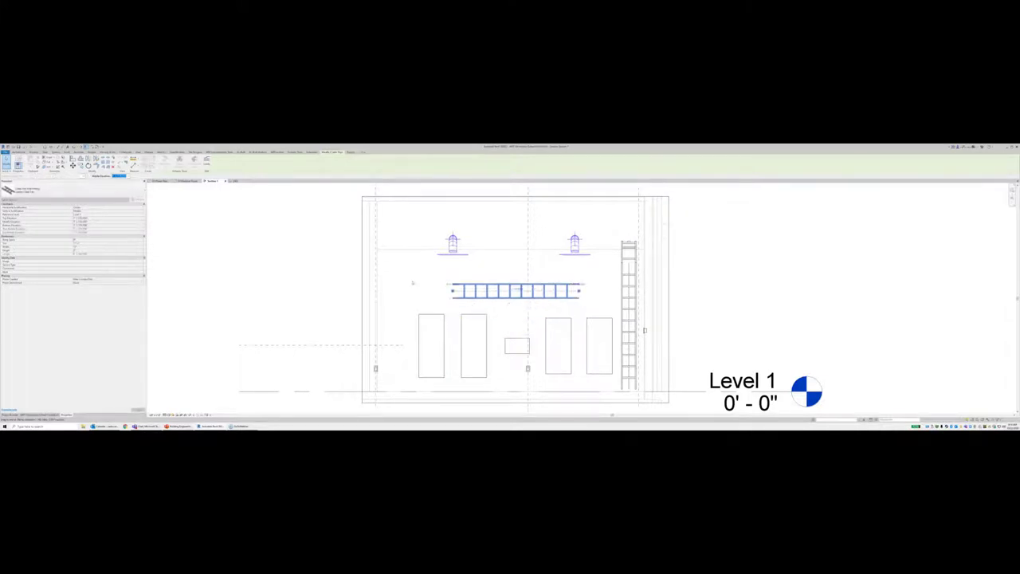
left_click(406, 320)
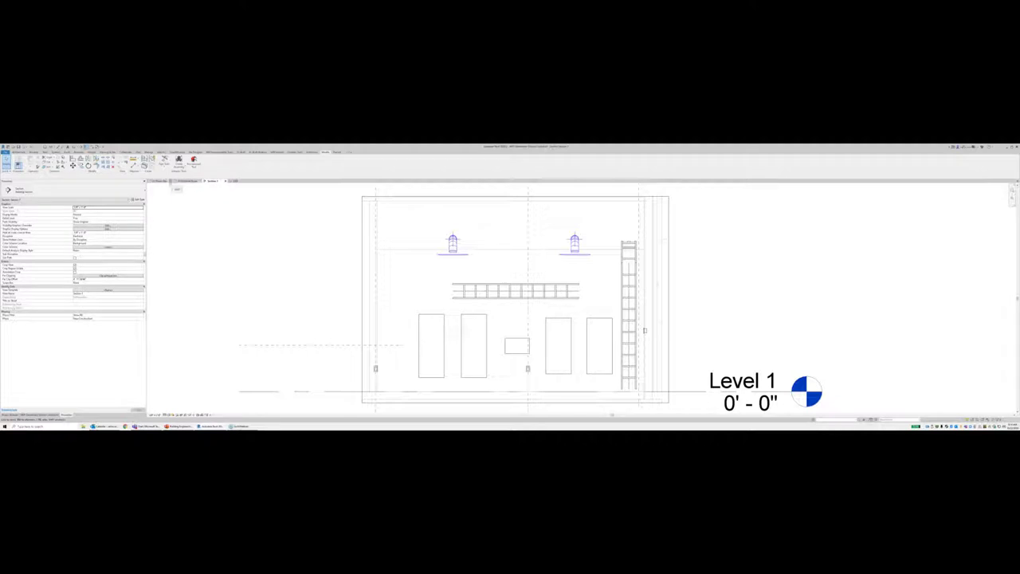
Step: Switch from the section to the enlarged electrical room plan view
left_click(175, 182)
left_click(167, 181)
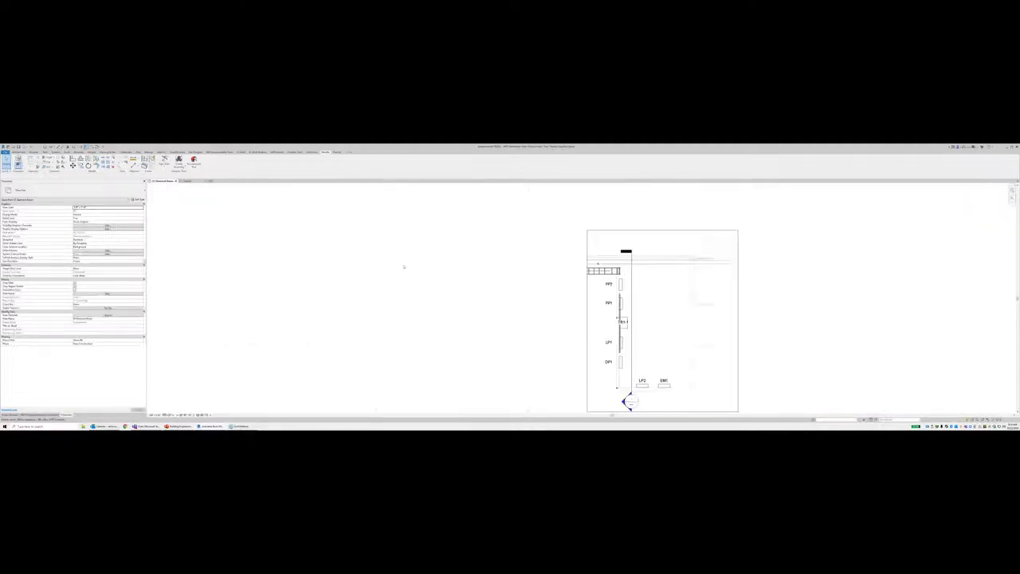
Step: Inspect in the plan how the horizontal cable tray sits against the wall behind panels PP1, TR1-1 and LP1
scroll(625, 335, "up", 5)
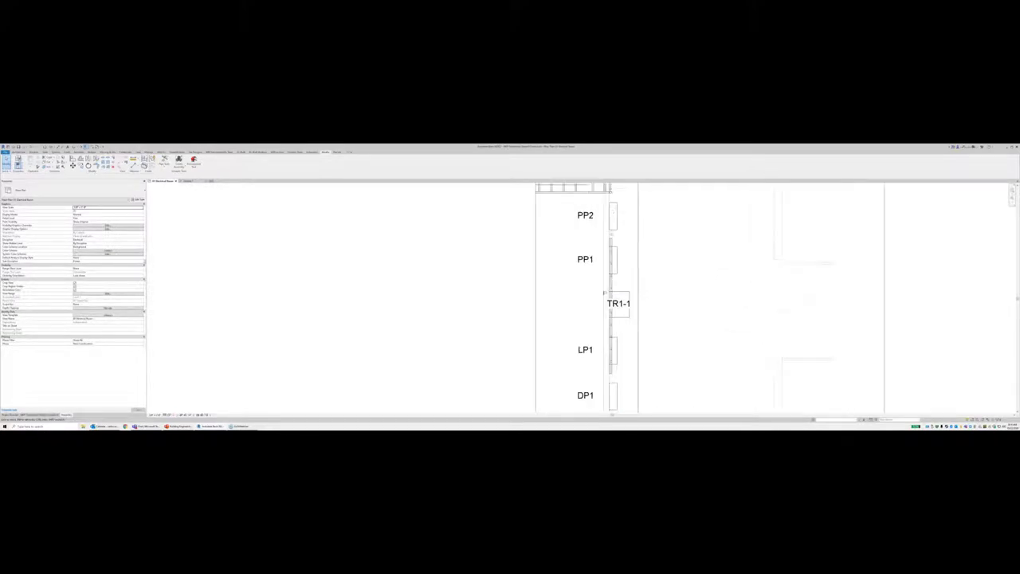
scroll(624, 258, "up", 5)
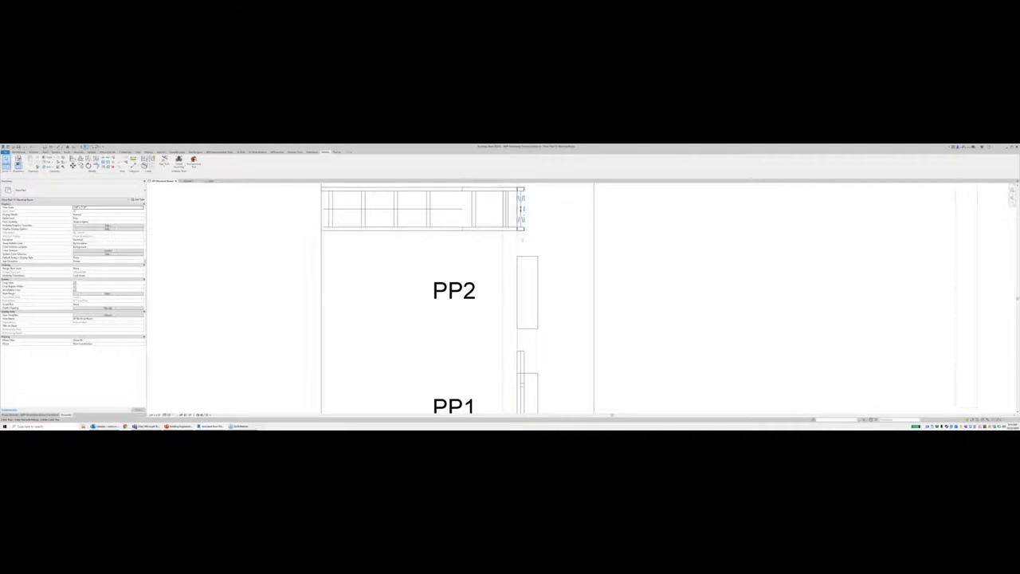
scroll(535, 302, "down", 2)
middle_click_drag(540, 338, 516, 235)
left_click(504, 326)
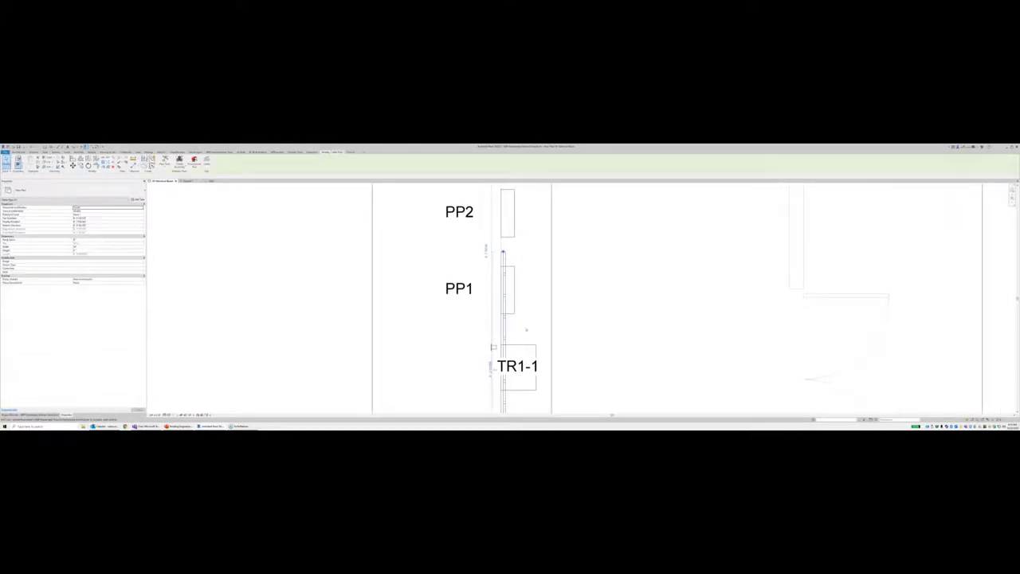
scroll(526, 329, "down", 2)
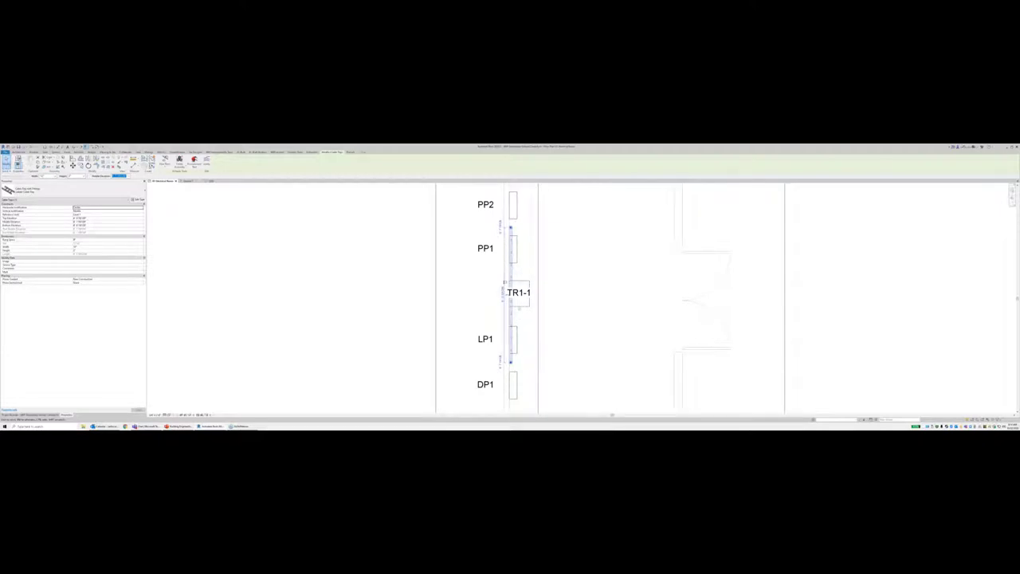
Step: Return to the section and move the horizontal cable tray up and slightly left, just below the two upper fixtures
left_click(189, 181)
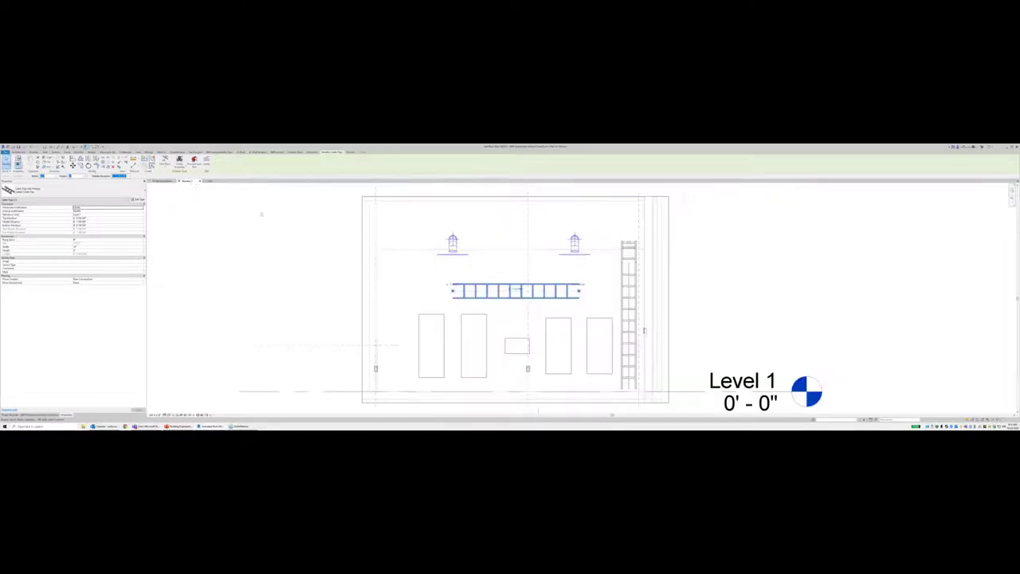
left_click(421, 285)
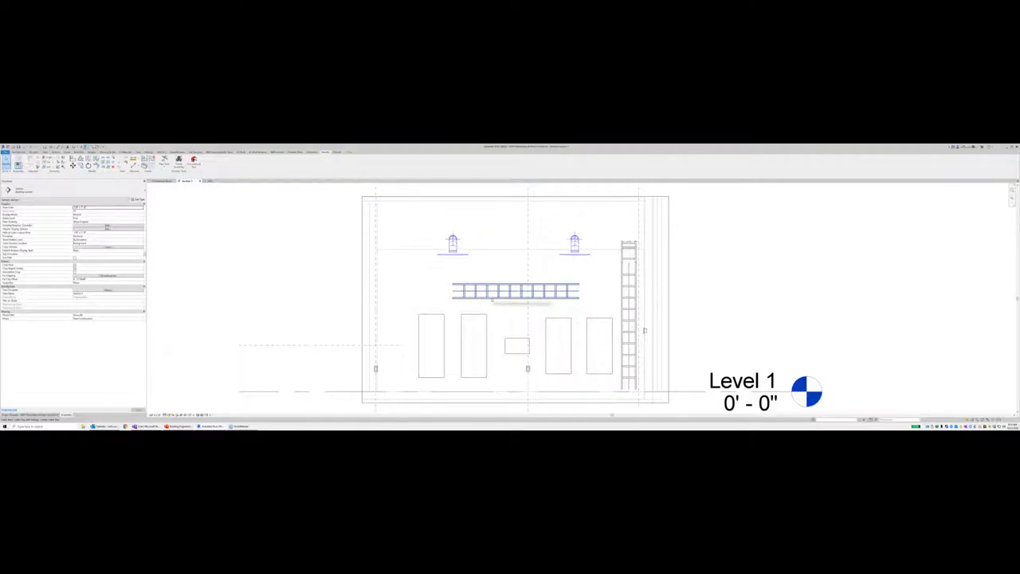
left_click(492, 299)
left_click_drag(493, 299, 488, 284)
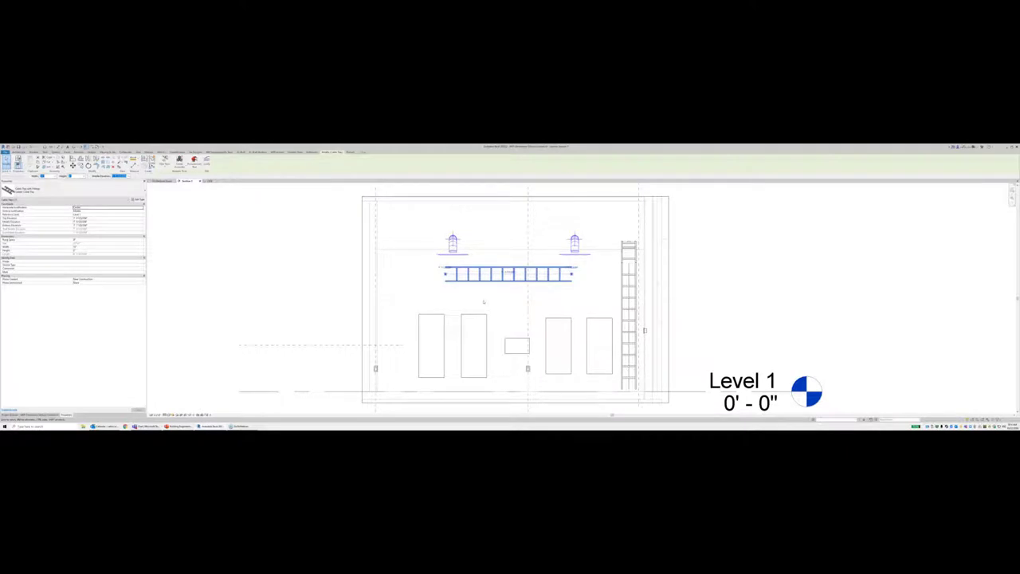
Step: Try to draw a new cable tray from the horizontal tray's left end, running it down beside the leftmost panel, and delete it
right_click(445, 274)
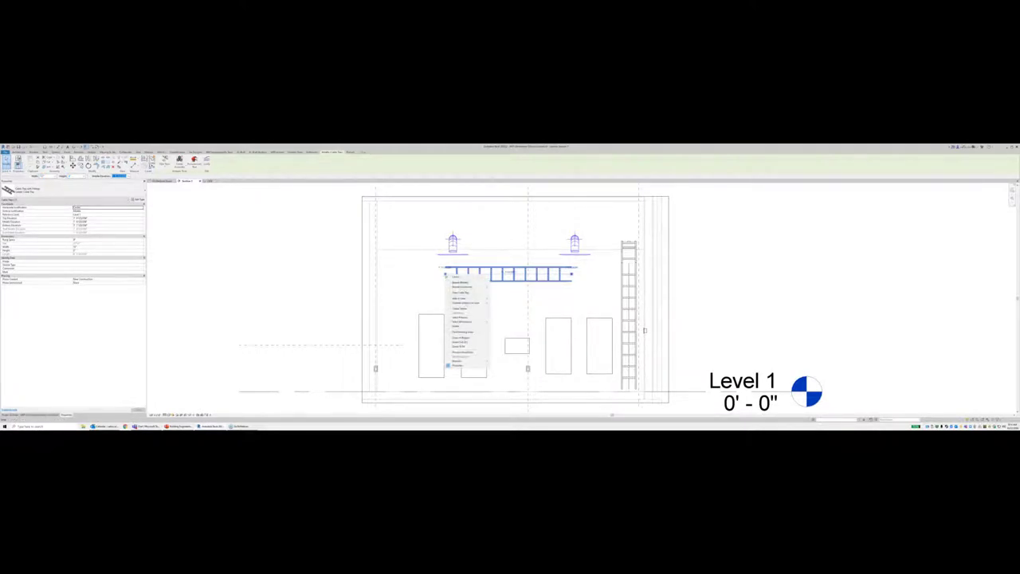
left_click(460, 309)
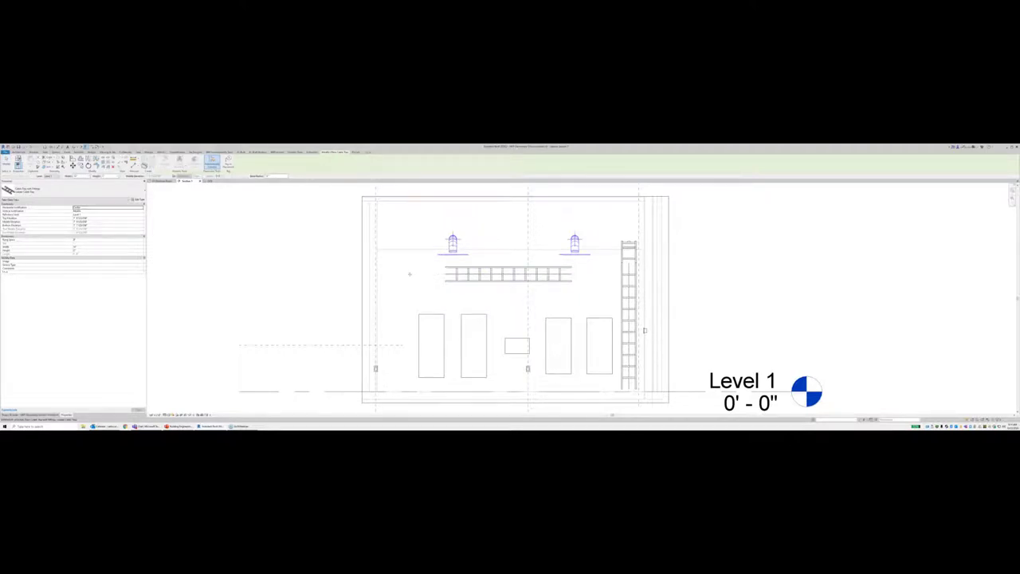
left_click(410, 275)
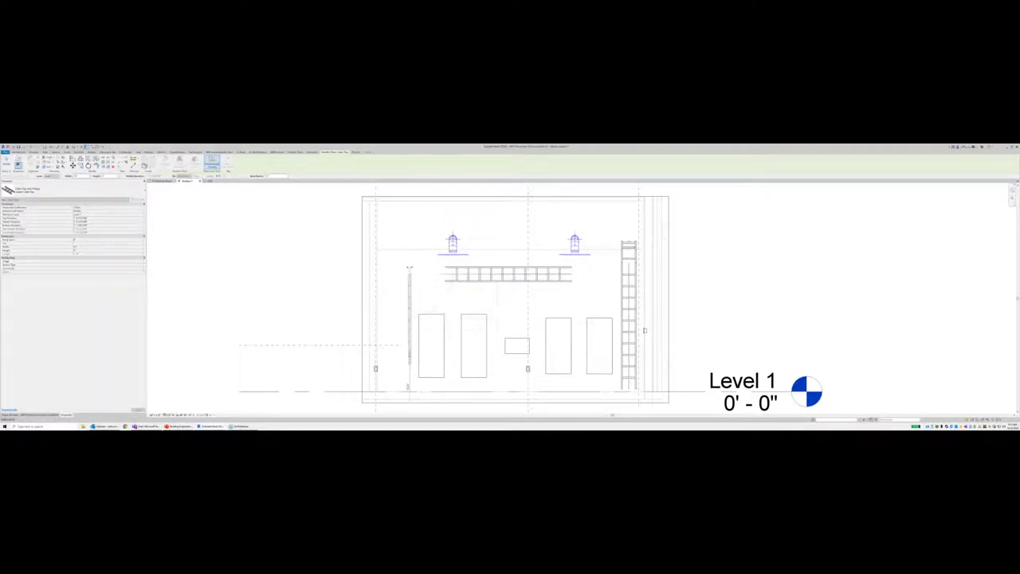
left_click(409, 357)
key("Escape")
key("Escape")
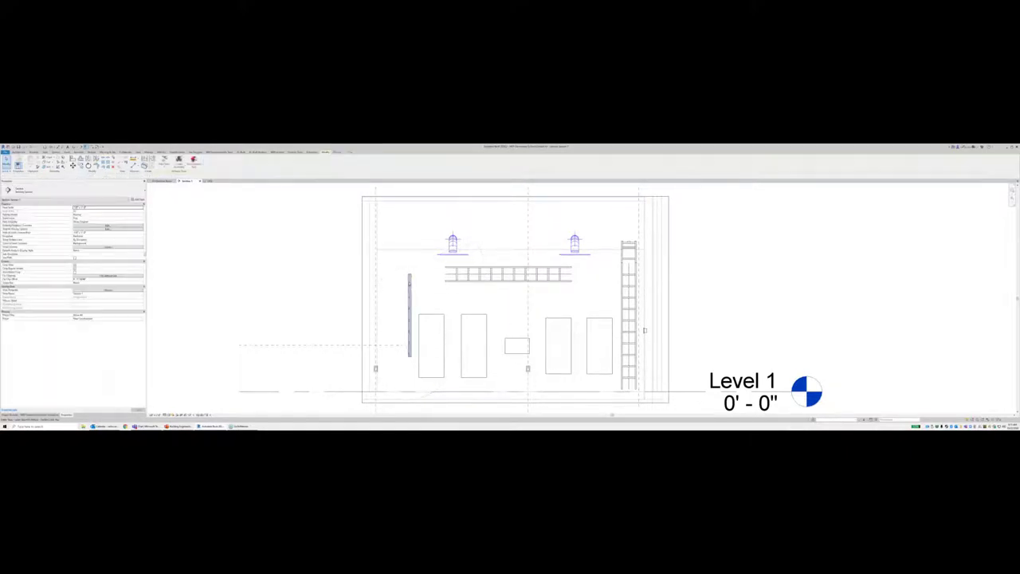
left_click(410, 314)
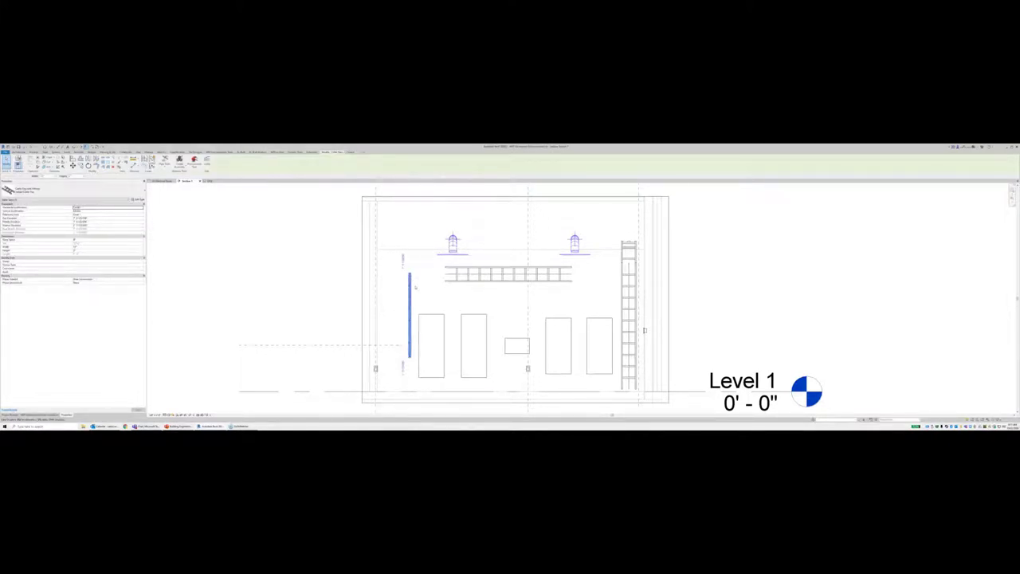
key("Delete")
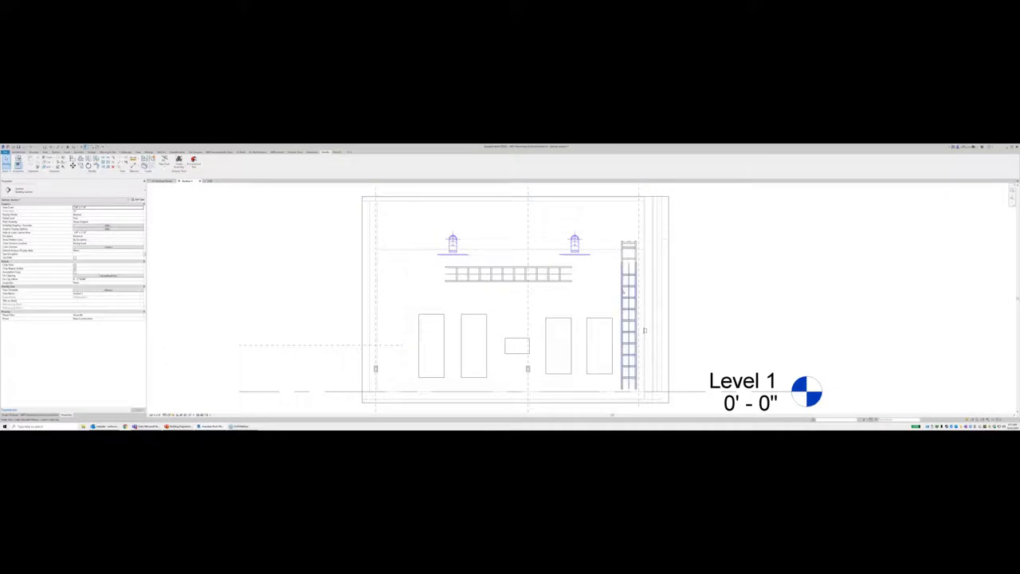
Step: Copy the vertical ladder tray at the room's right end to the left of the leftmost panel
left_click(629, 319)
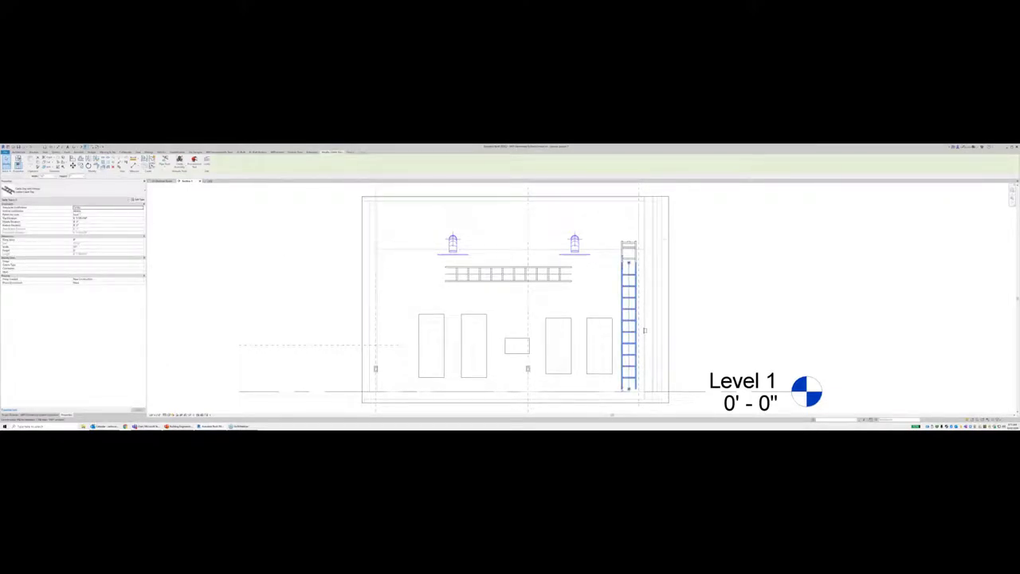
left_click(81, 166)
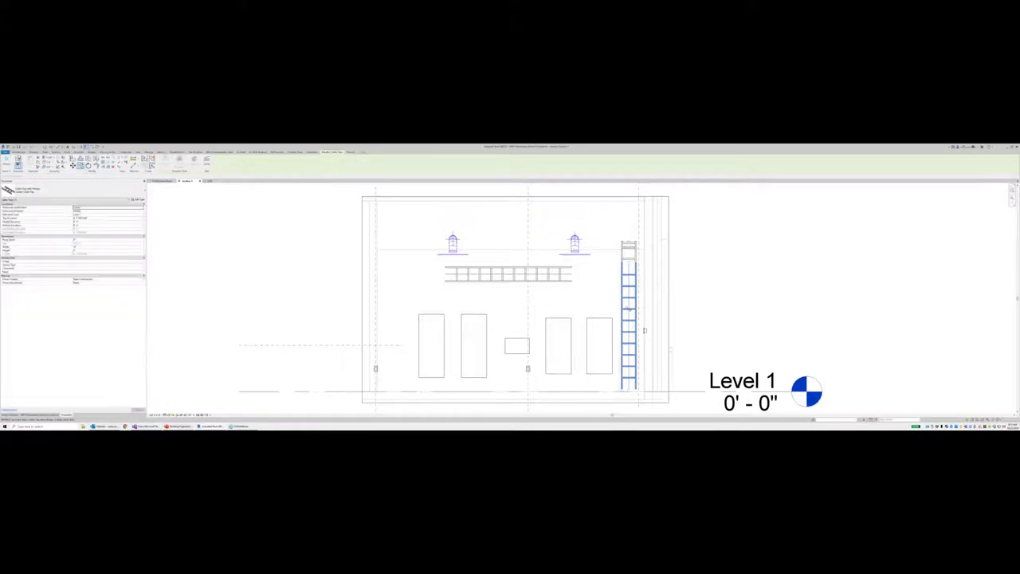
left_click(627, 311)
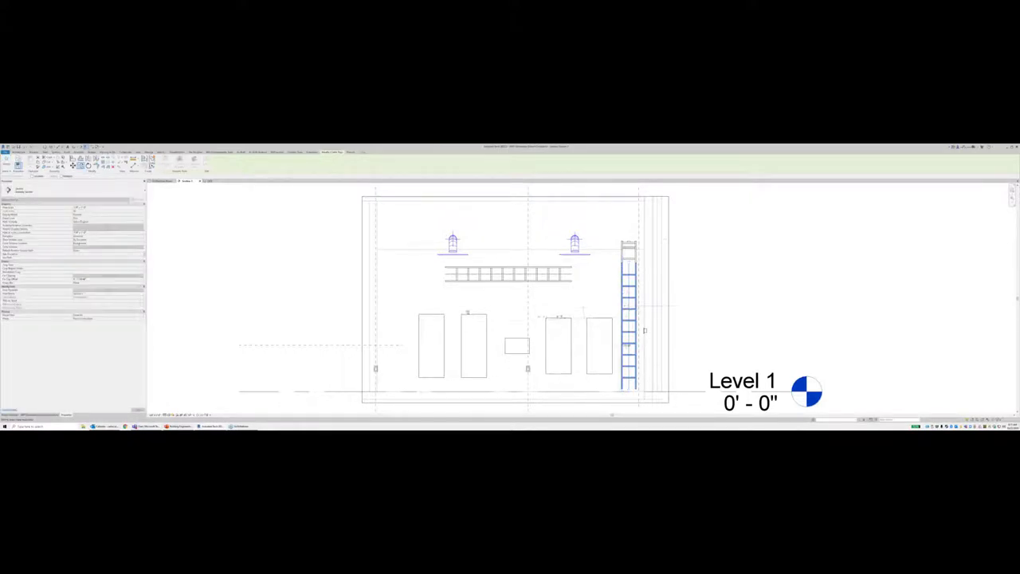
left_click(395, 310)
left_click(417, 324)
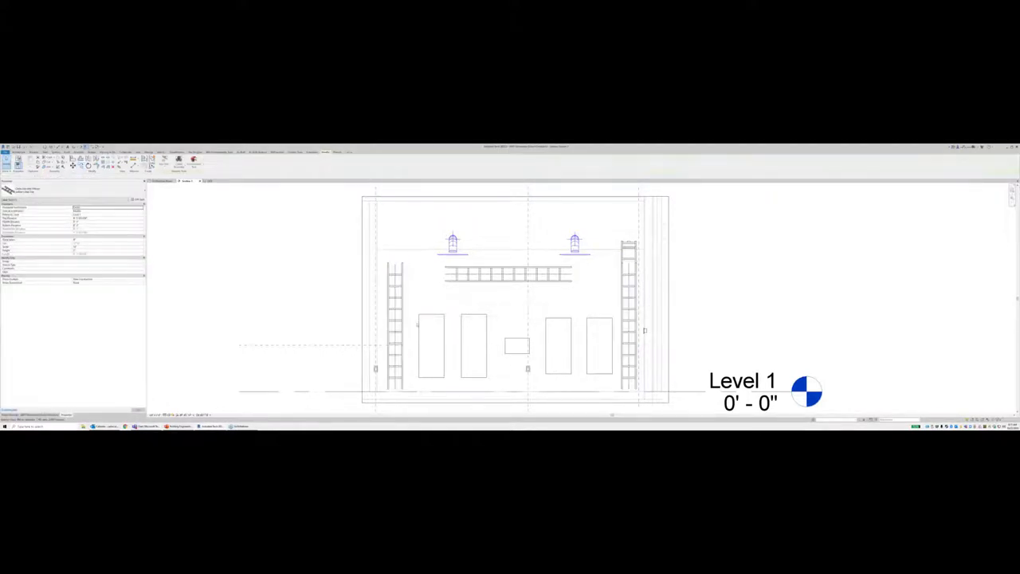
Step: Shorten the copied vertical tray from its upper end to just below the level of the panel tops
left_click(402, 324)
left_click_drag(396, 262, 397, 321)
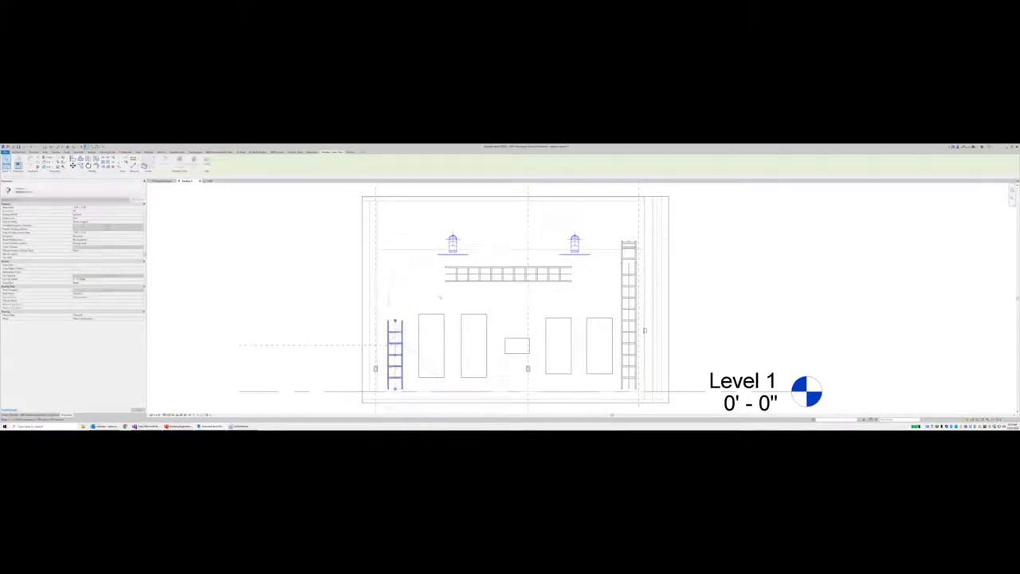
left_click(460, 310)
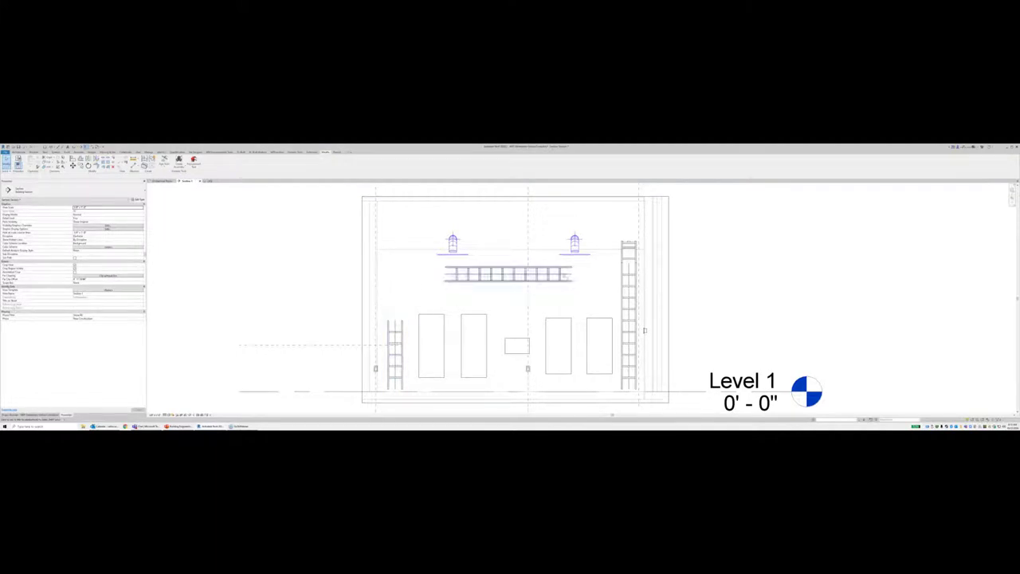
Step: Lower the horizontal cable tray so it sits just above the panels
left_click(520, 284)
left_click_drag(521, 285, 522, 306)
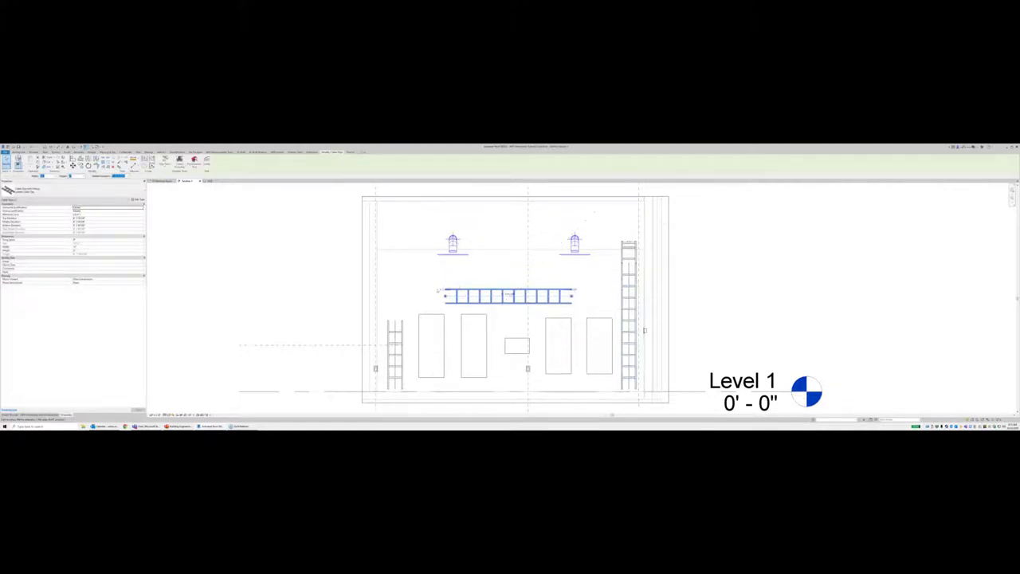
left_click(420, 291)
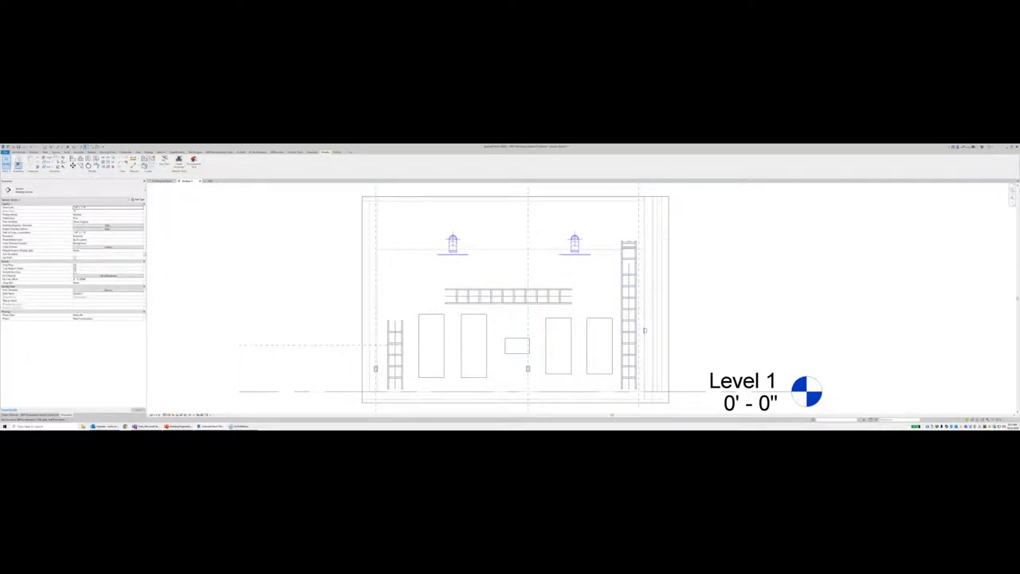
Step: Place a Ladder Horizontal Bend: Standard cable tray fitting above the shortened vertical tray, left of the horizontal tray
left_click(56, 152)
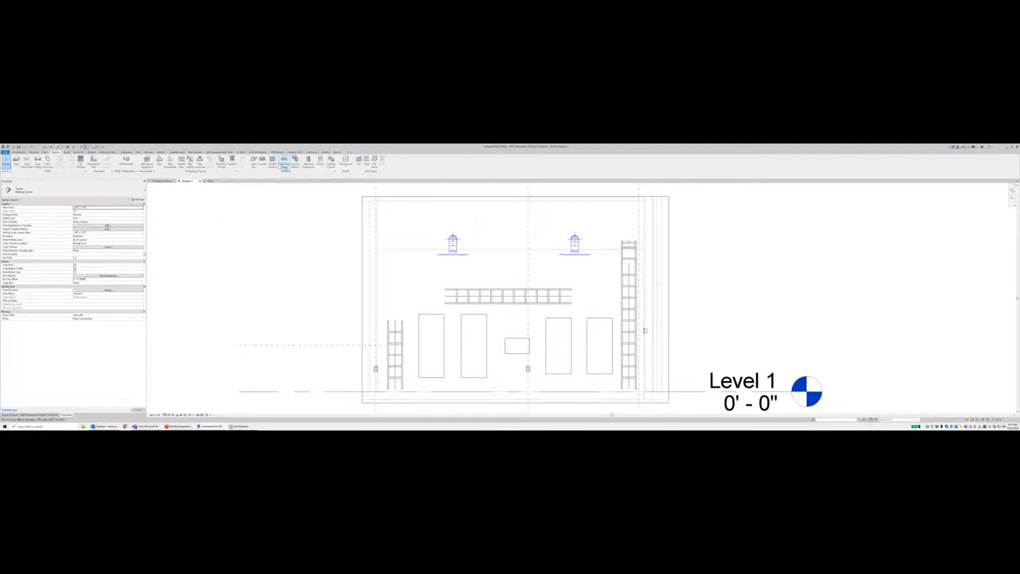
left_click(284, 164)
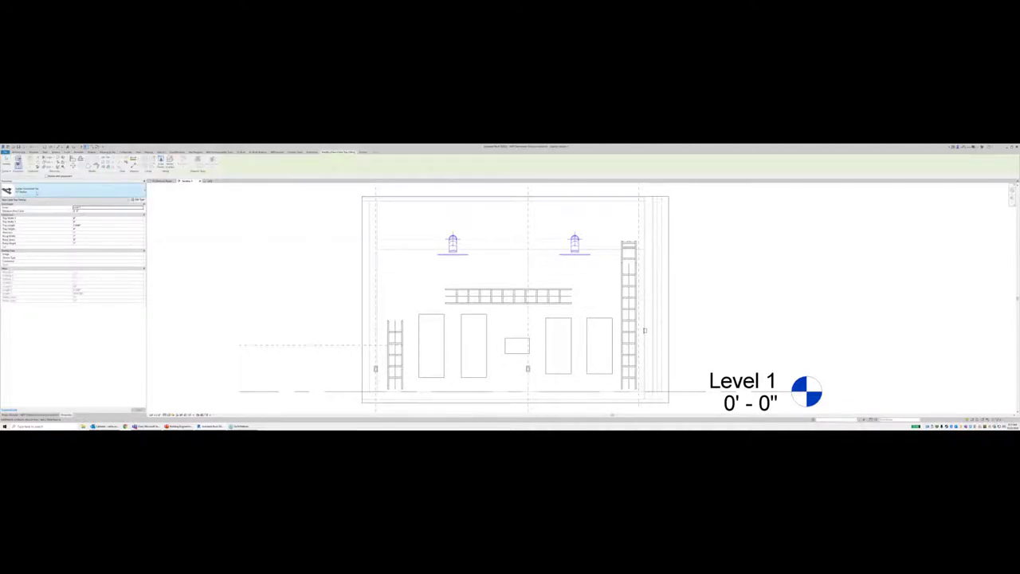
left_click(35, 192)
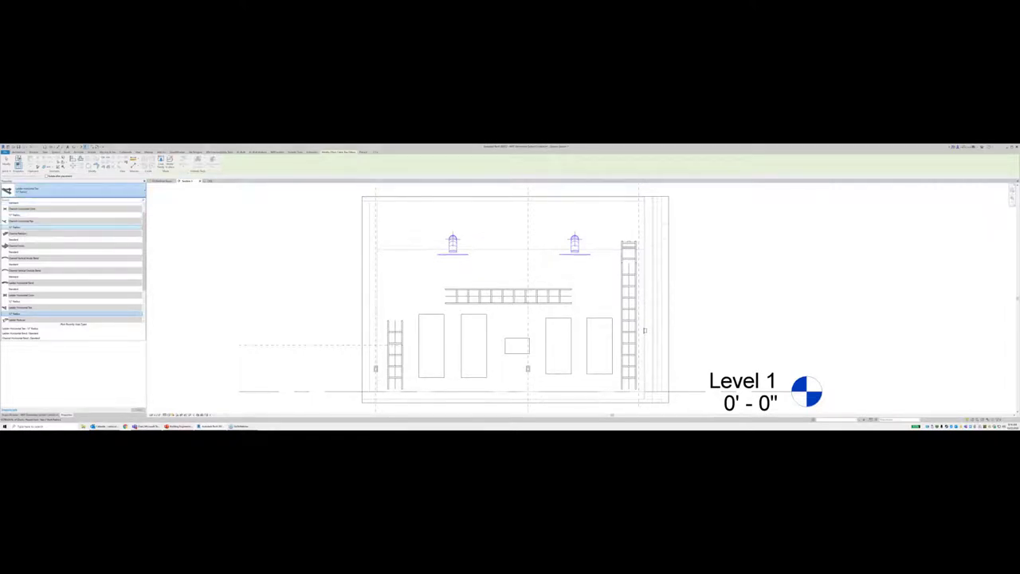
left_click(24, 313)
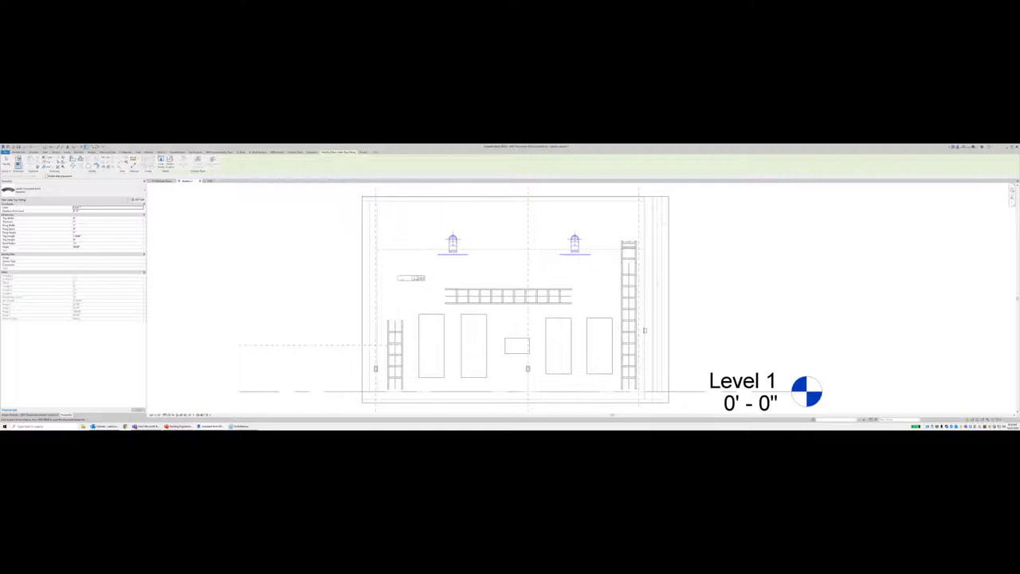
left_click(411, 277)
key("Escape")
key("Escape")
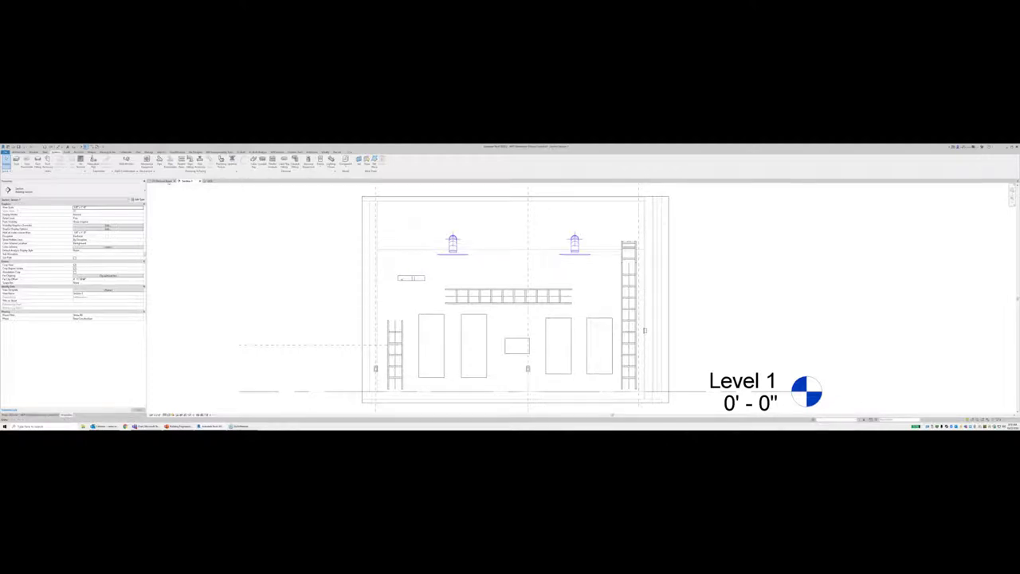
Step: Check in the electrical room plan how the placed bend fitting is oriented near panel DP1
left_click(164, 181)
scroll(482, 309, "down", 3)
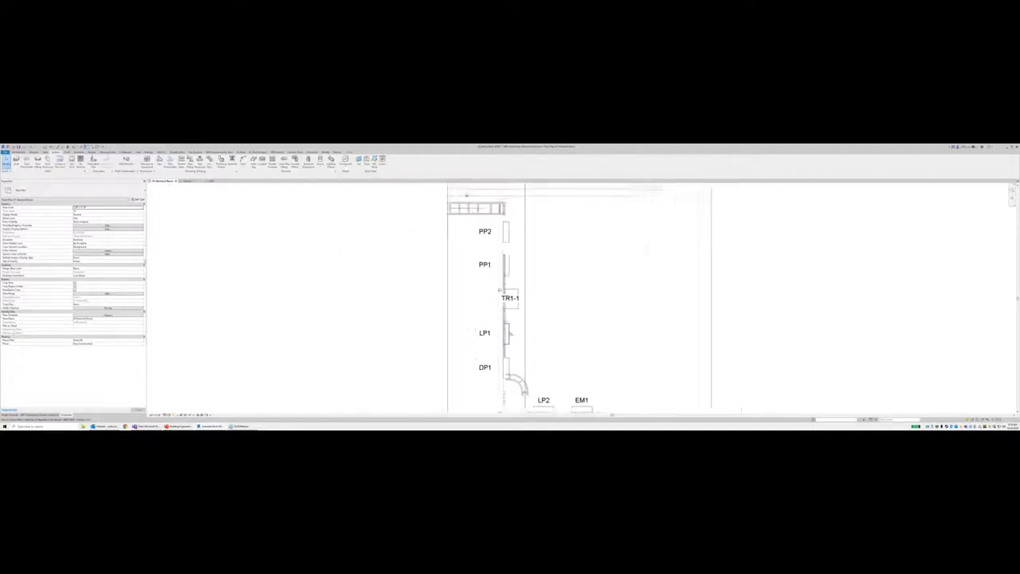
middle_click_drag(523, 379, 532, 338)
scroll(521, 340, "up", 3)
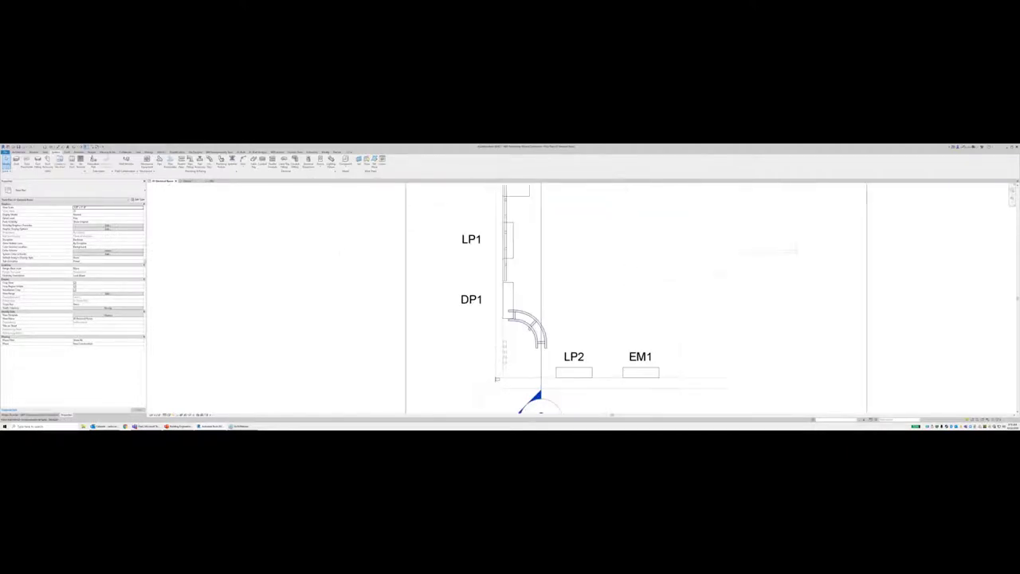
left_click(528, 331)
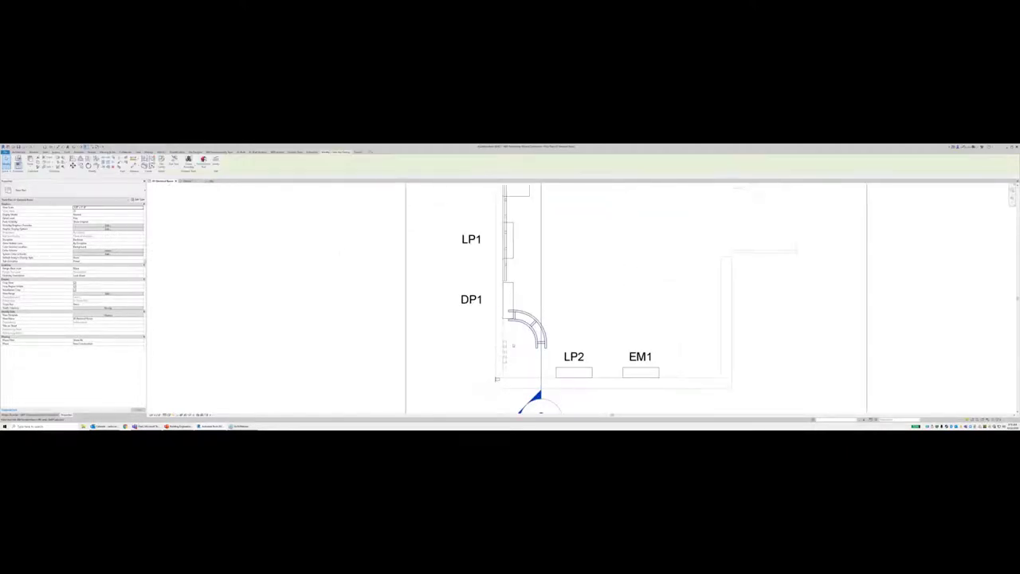
left_click(452, 348)
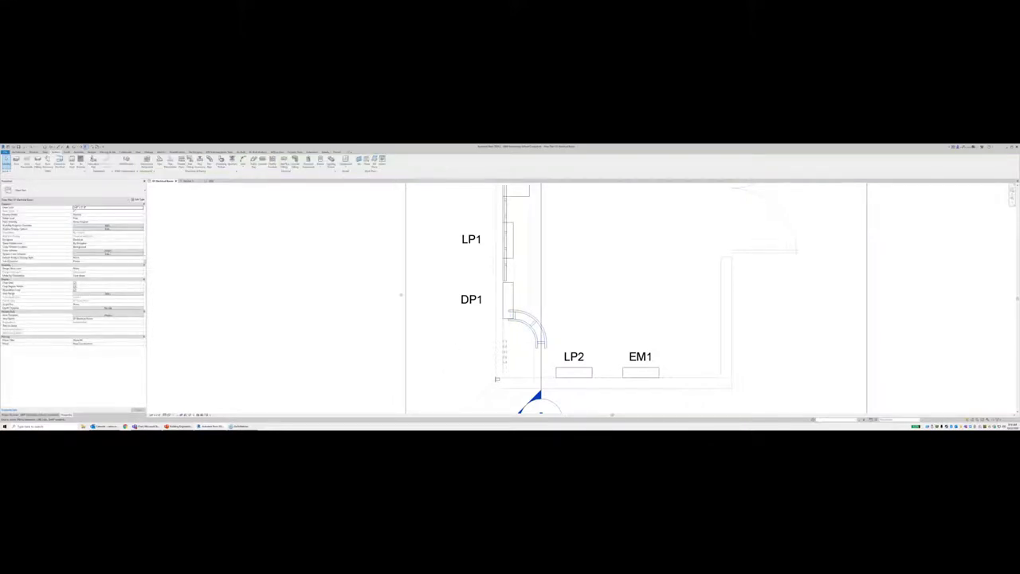
Step: Rotate the Ladder Horizontal Bend in the section view so its quarter curve lies parallel to the wall behind the panels
left_click(188, 181)
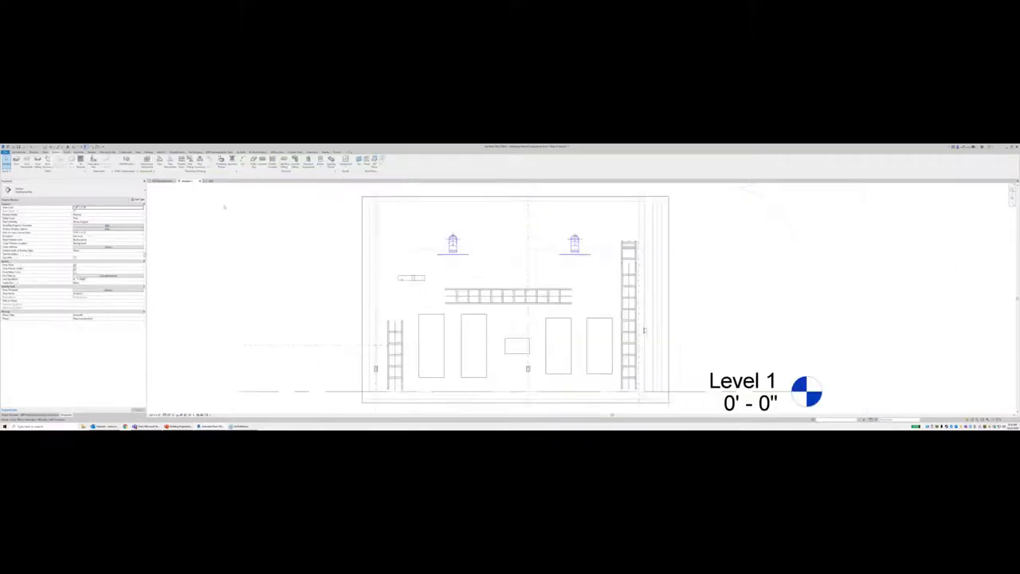
scroll(407, 285, "up", 1)
left_click(413, 276)
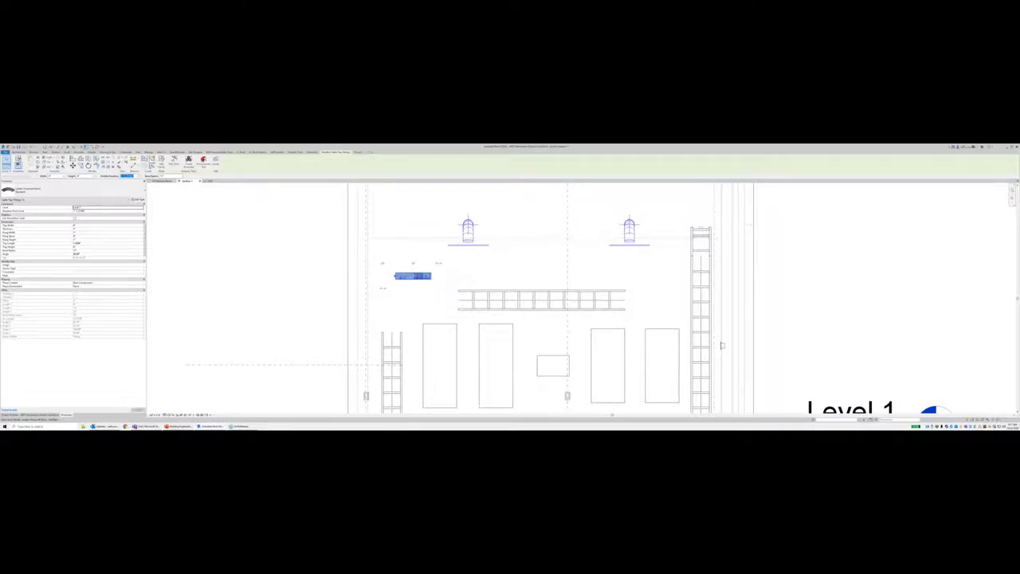
key("space")
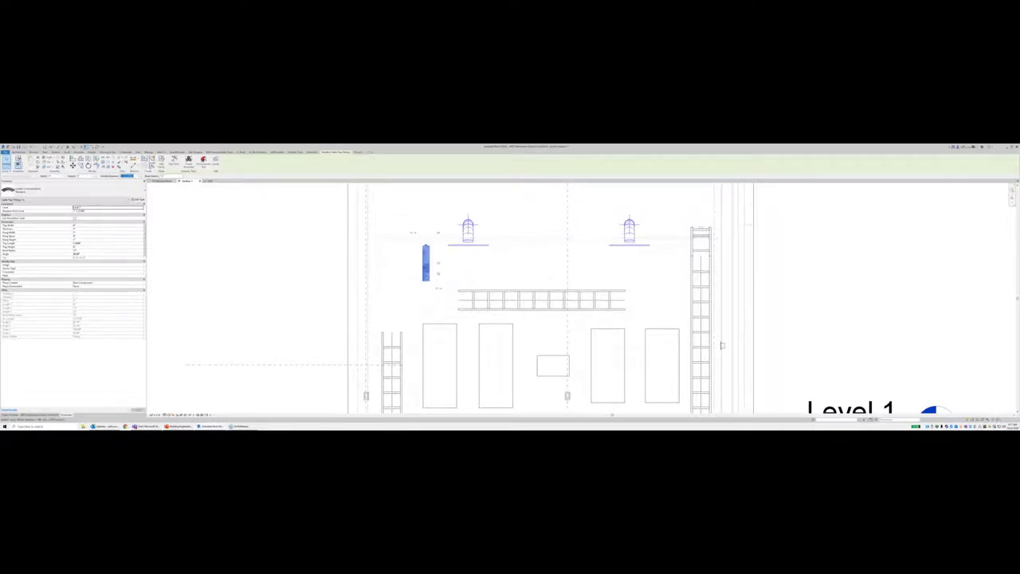
key("space")
key("space")
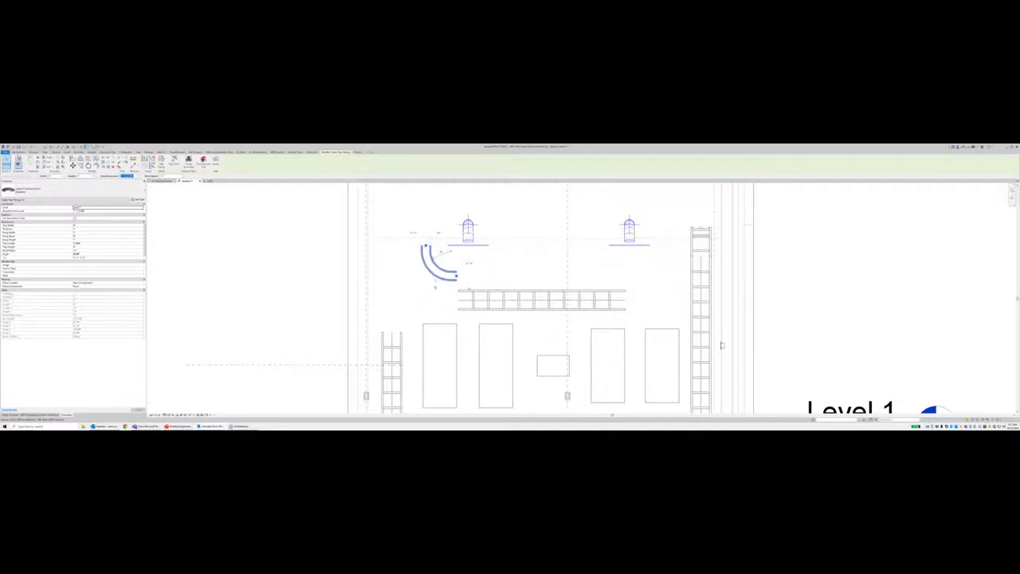
key("space")
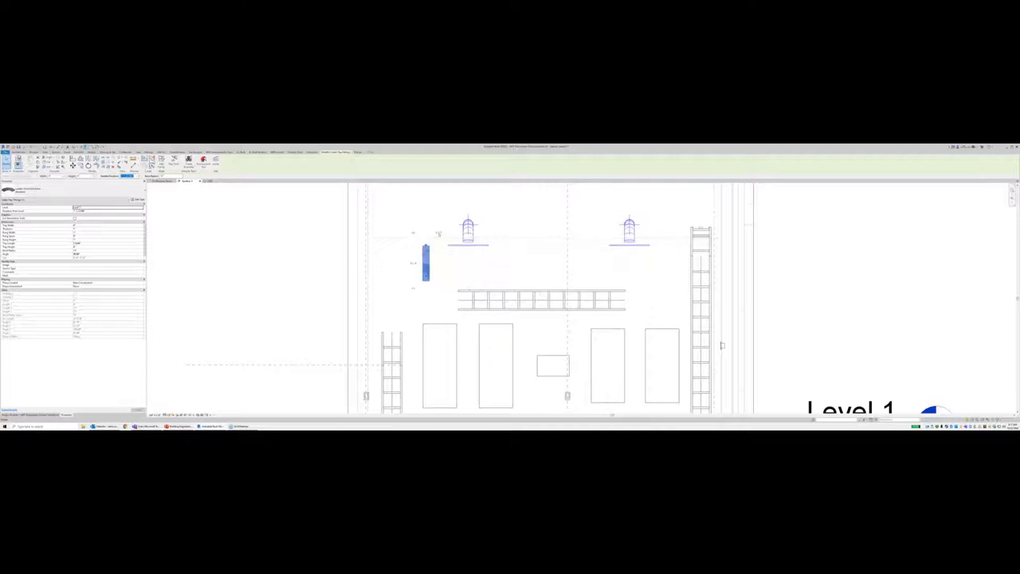
key("space")
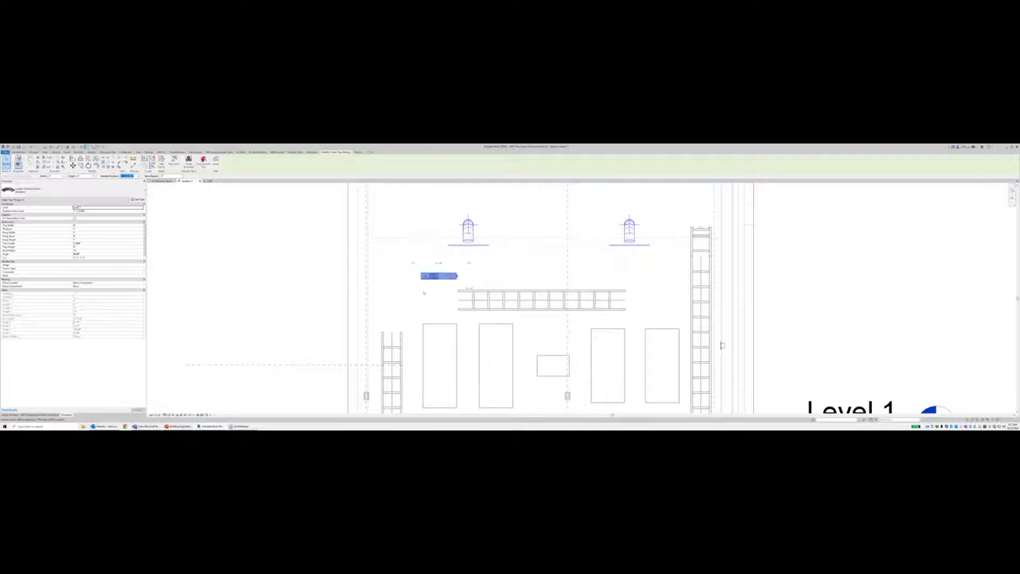
key("space")
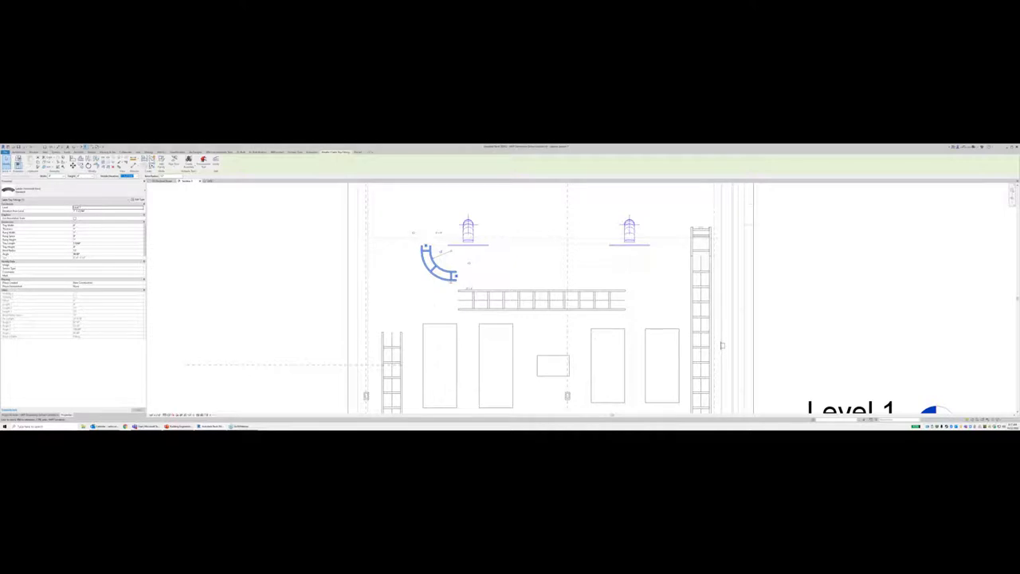
key("Escape")
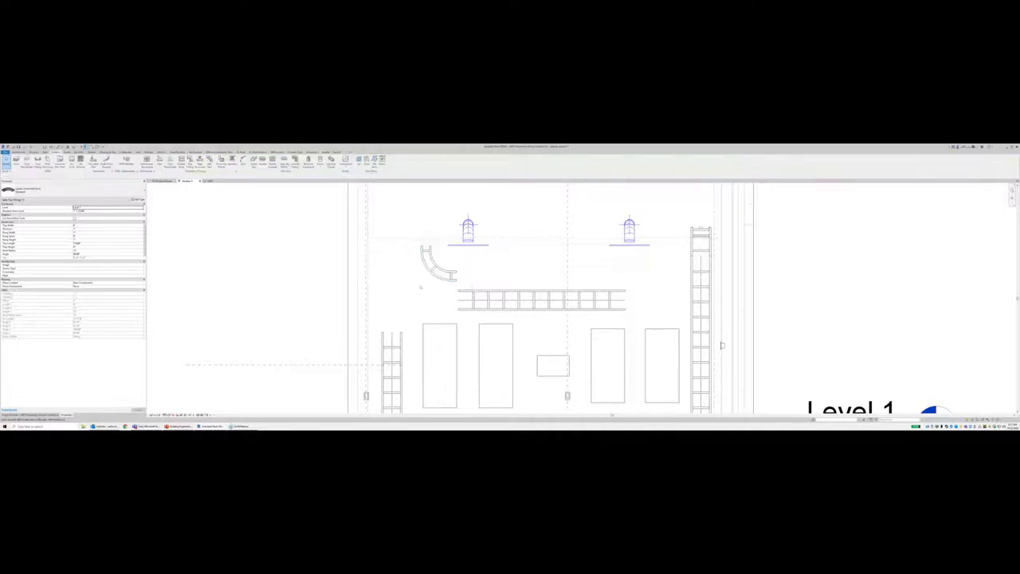
Step: Turn the bend so its ends face down to the shortened vertical tray and across to the horizontal tray, and shift it above the vertical tray
left_click(424, 283)
key("space")
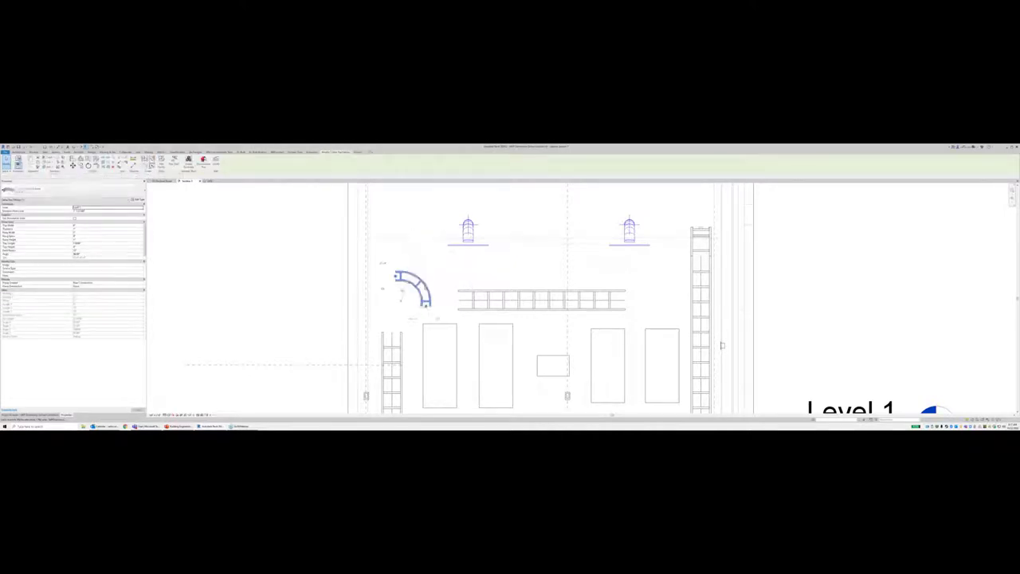
key("space")
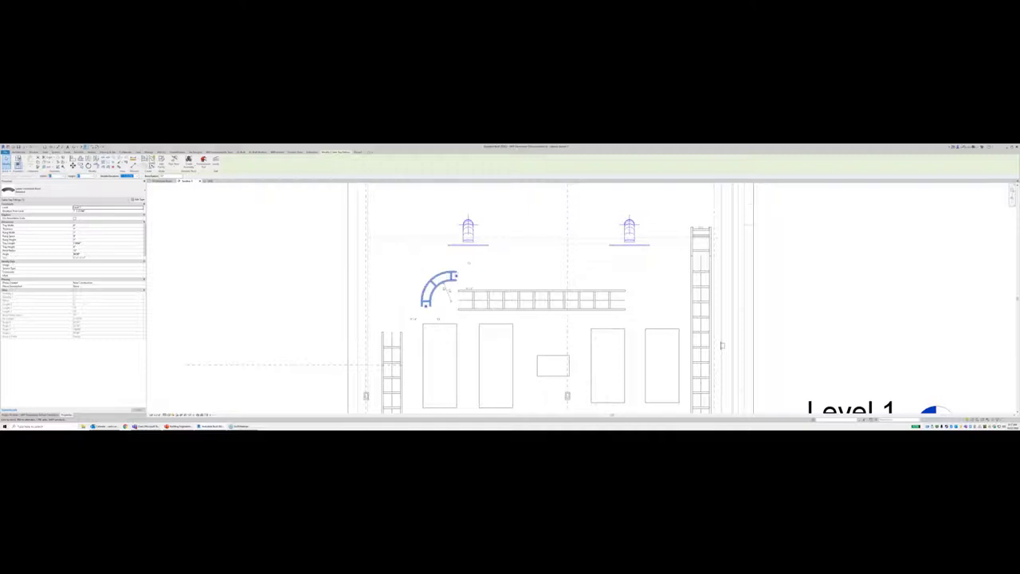
left_click_drag(410, 290, 409, 291)
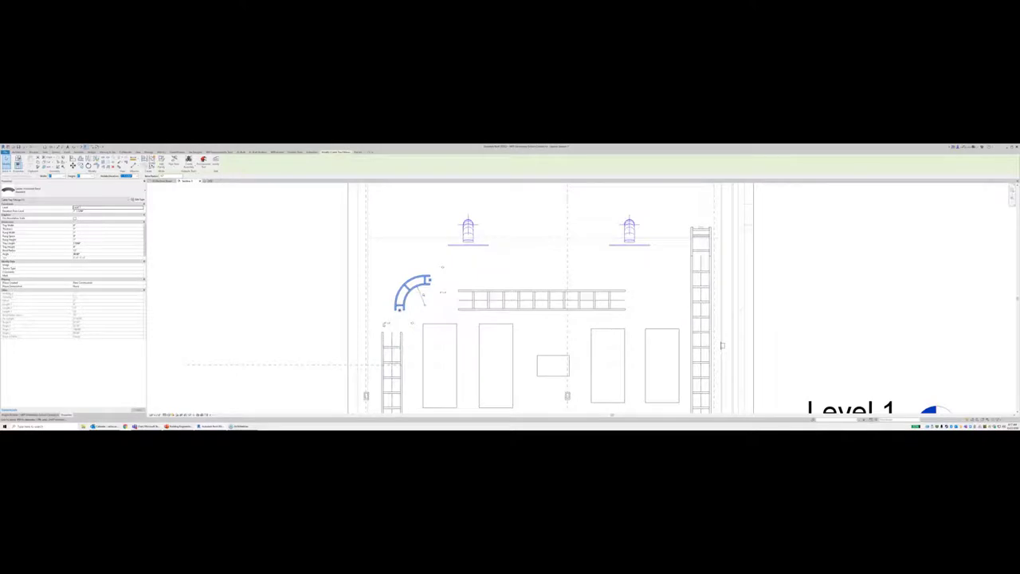
Step: Set the bend fitting's tray width to match the width of the vertical tray below it
left_click(390, 339)
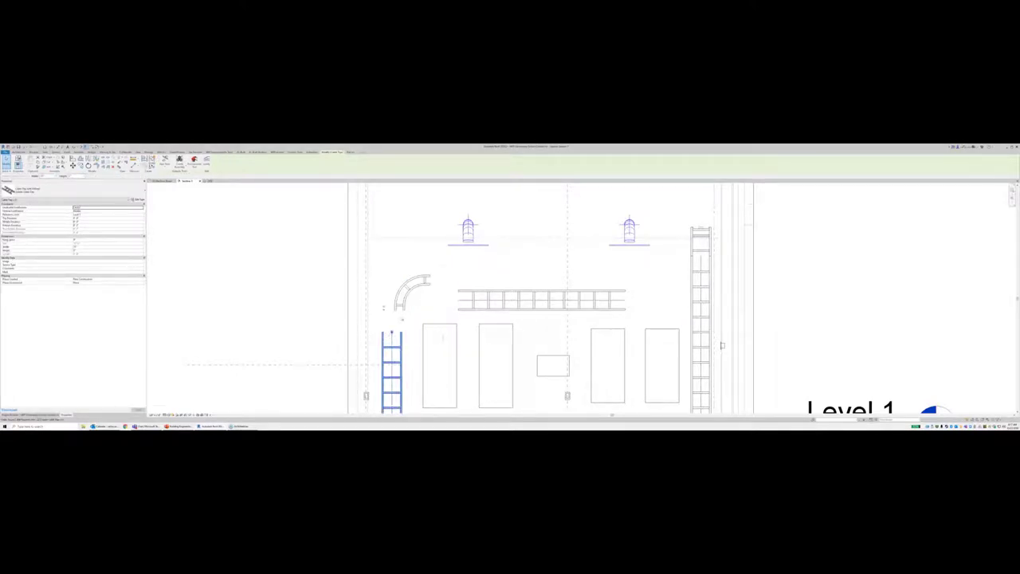
left_click(408, 292)
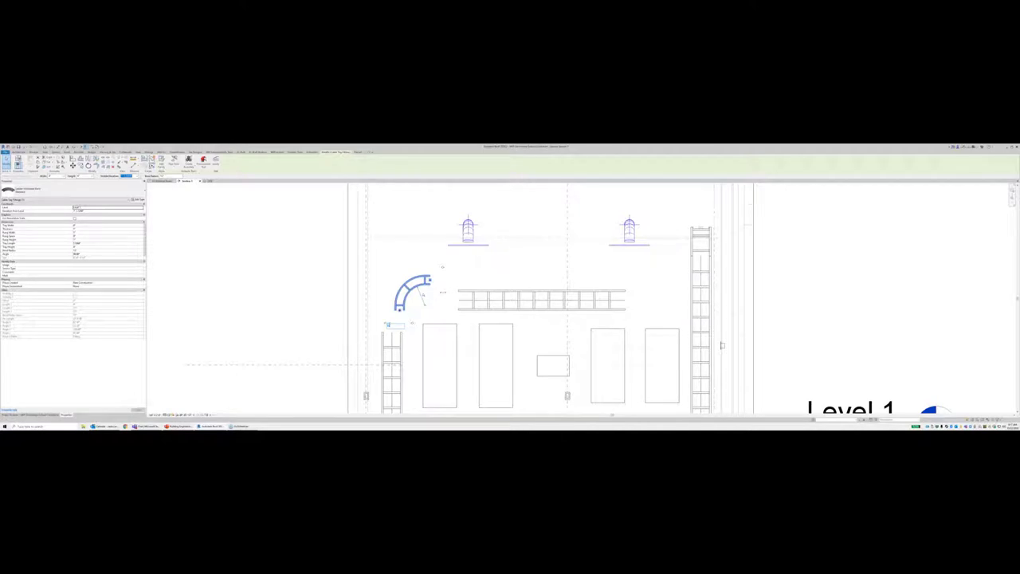
key("Return")
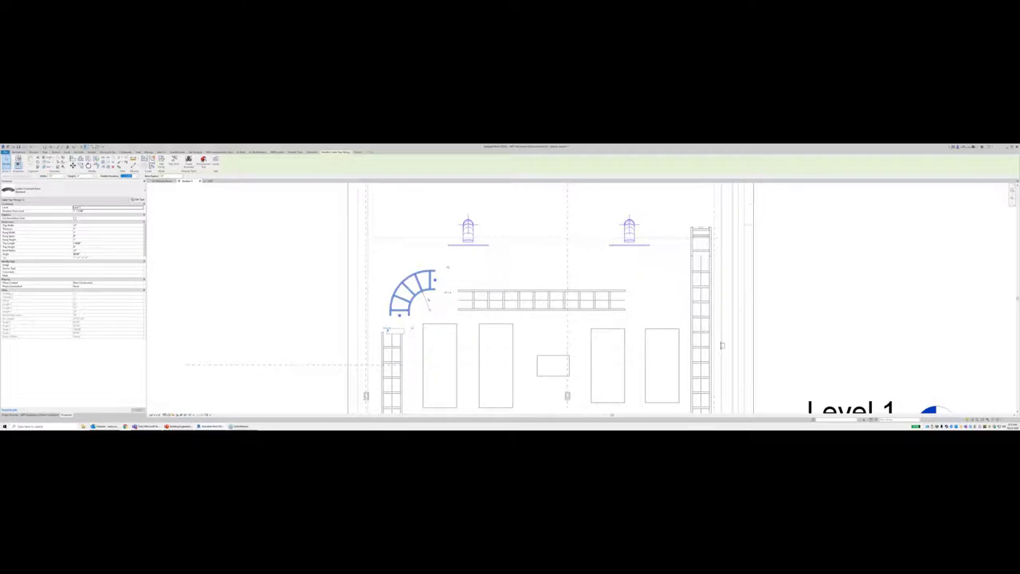
key("Return")
key("Escape")
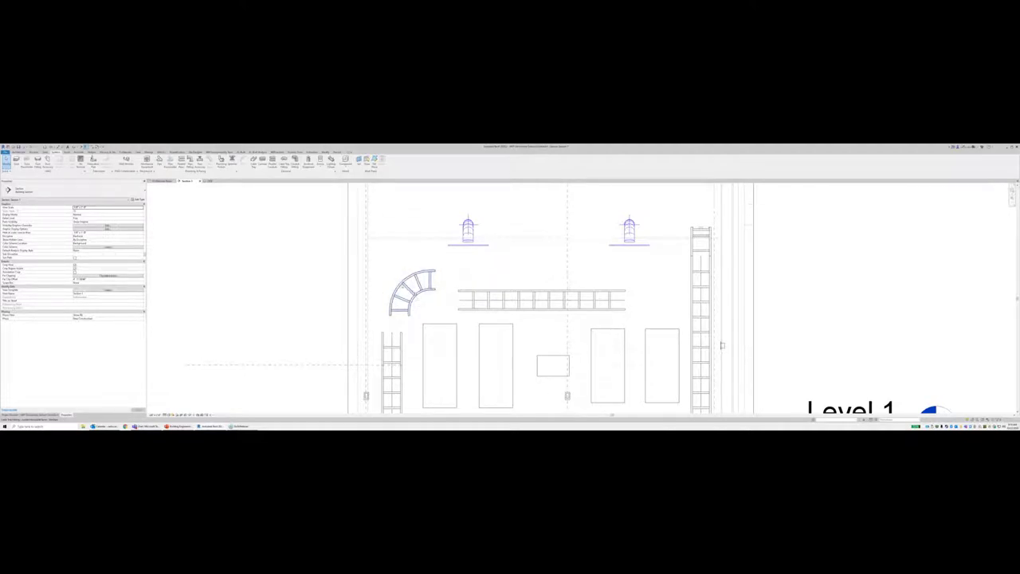
Step: Align the bend fitting in the electrical room plan with the dashed vertical tray on the wall below DP1
left_click(169, 182)
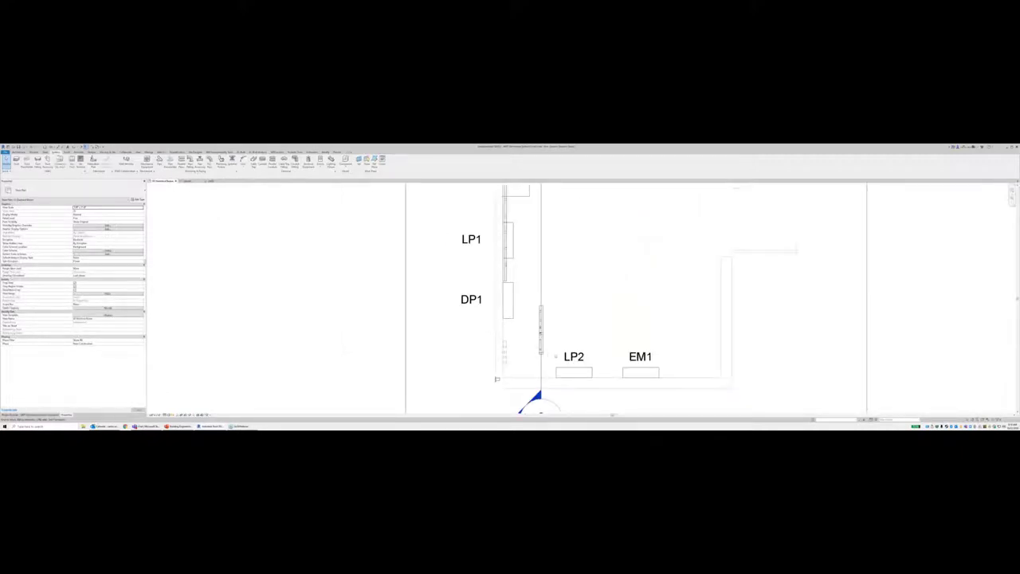
scroll(551, 341, "up", 5)
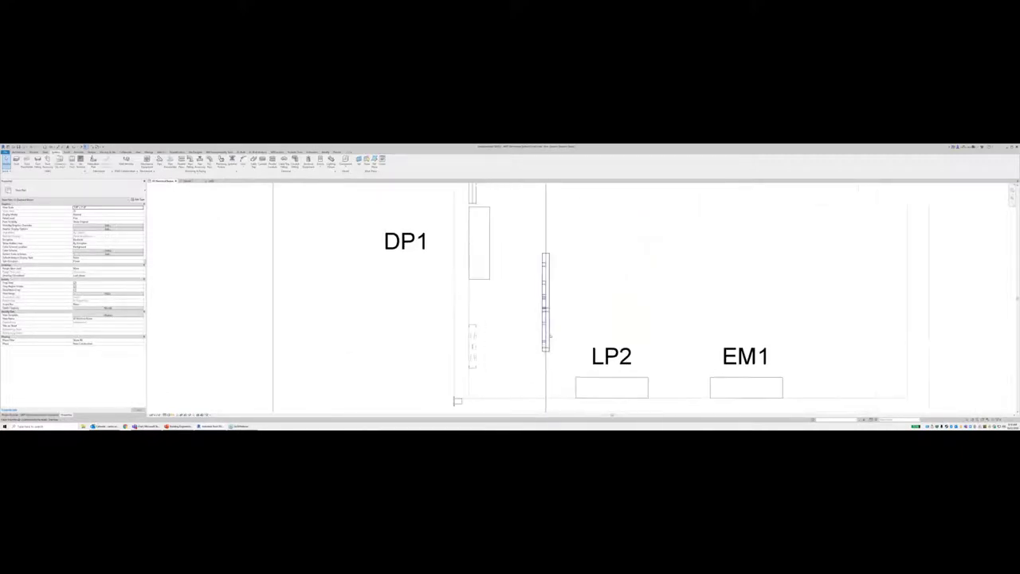
left_click(547, 336)
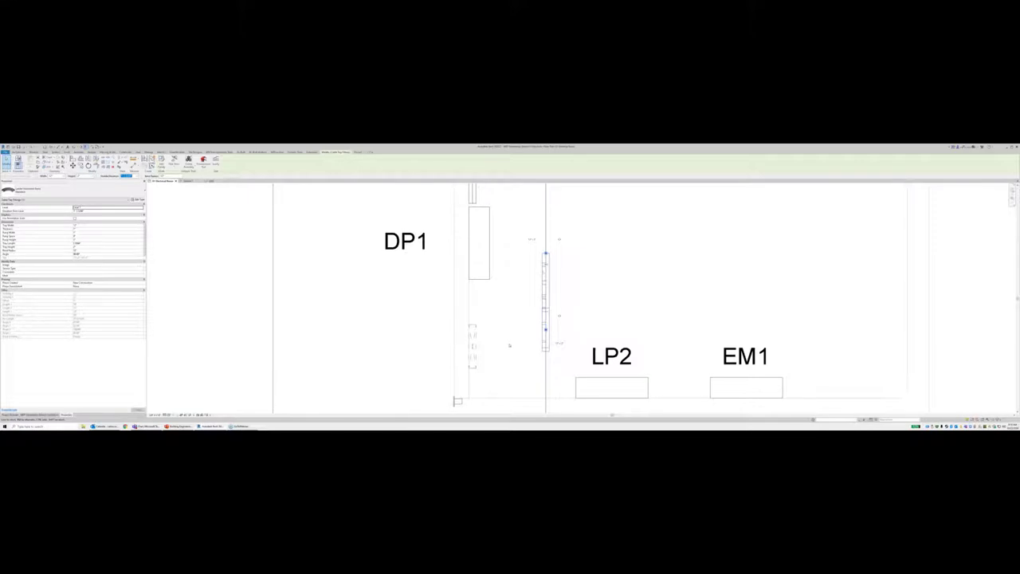
key("Escape")
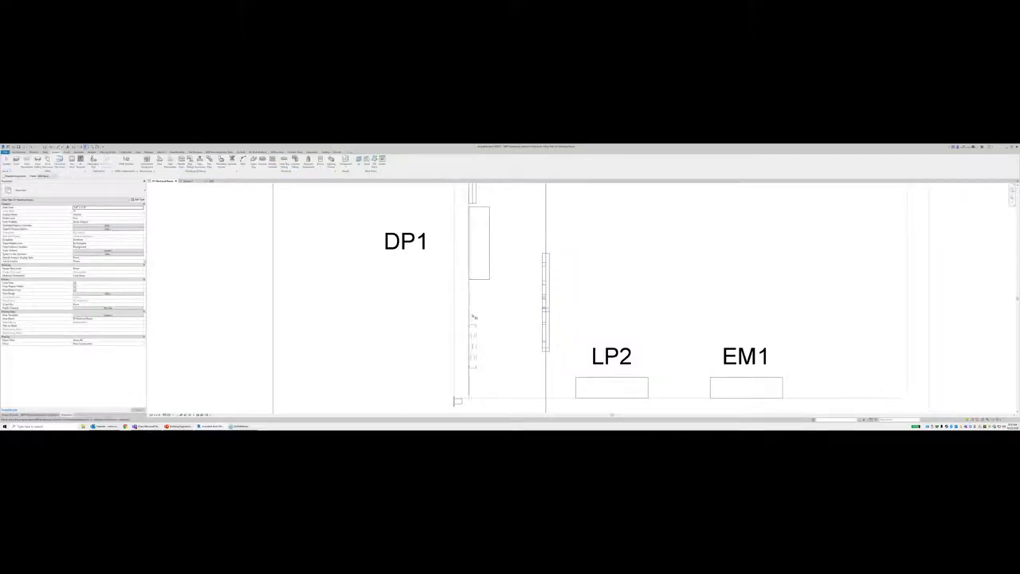
left_click_drag(543, 326, 470, 327)
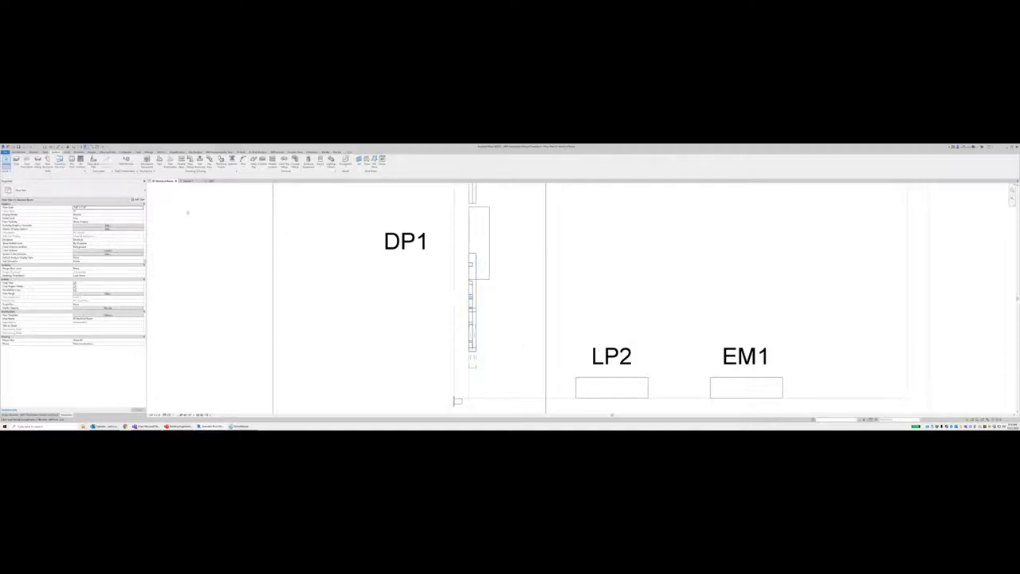
Step: Move the bend onto the upper end of the vertical tray in the section, and shift the horizontal tray closer to the bend
left_click(188, 181)
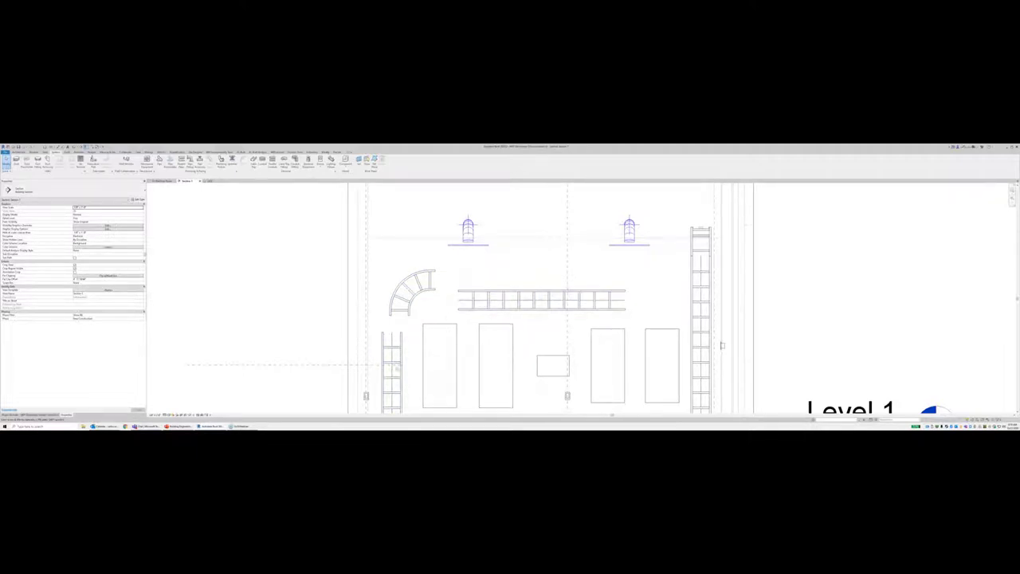
scroll(397, 370, "up", 3)
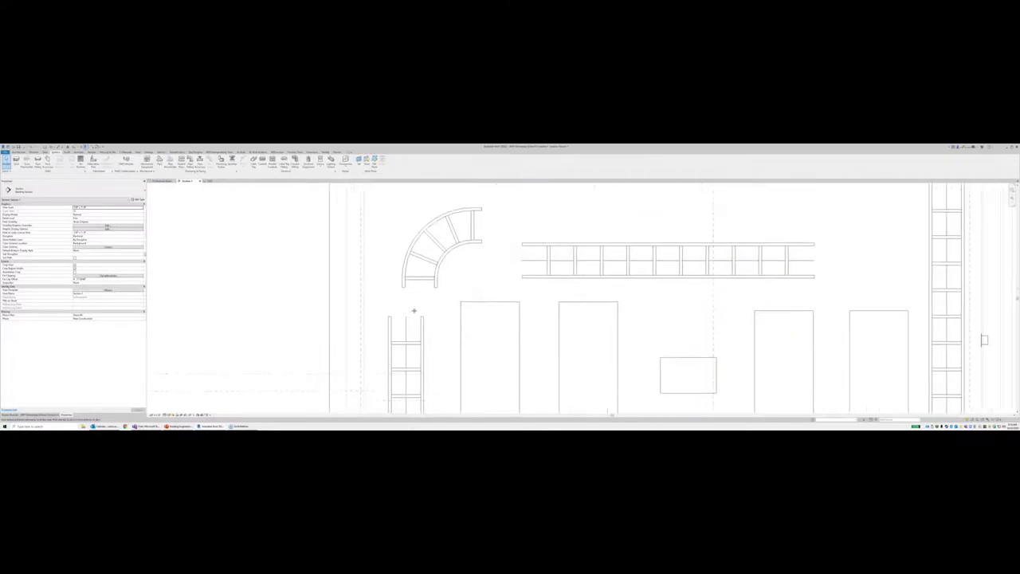
left_click(418, 281)
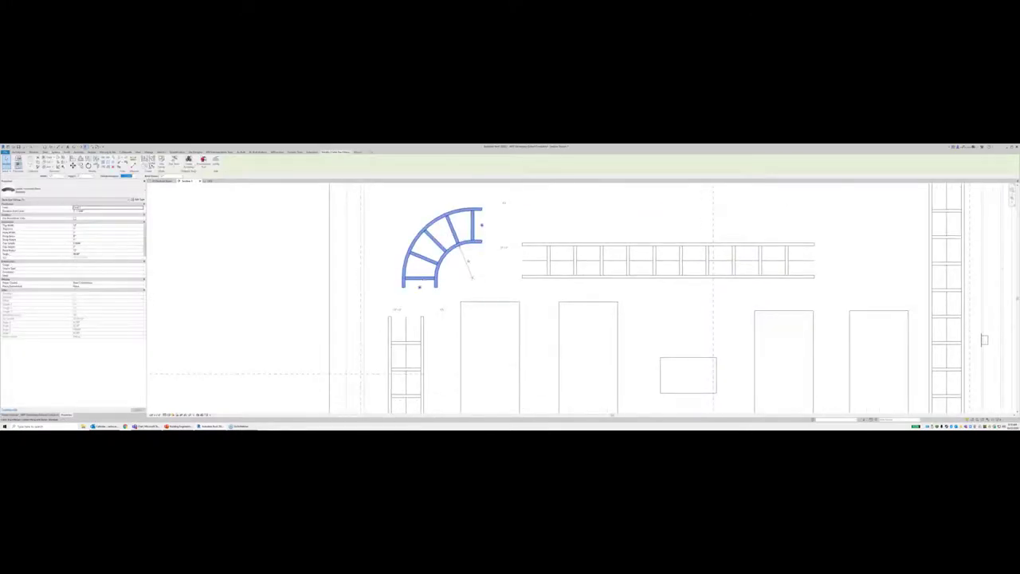
left_click_drag(422, 281, 411, 308)
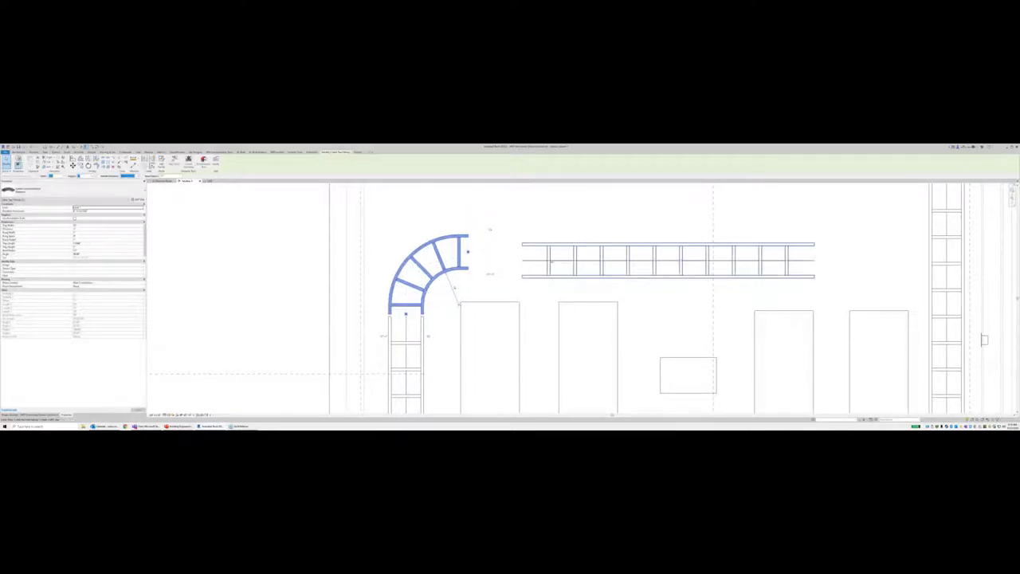
left_click(552, 263)
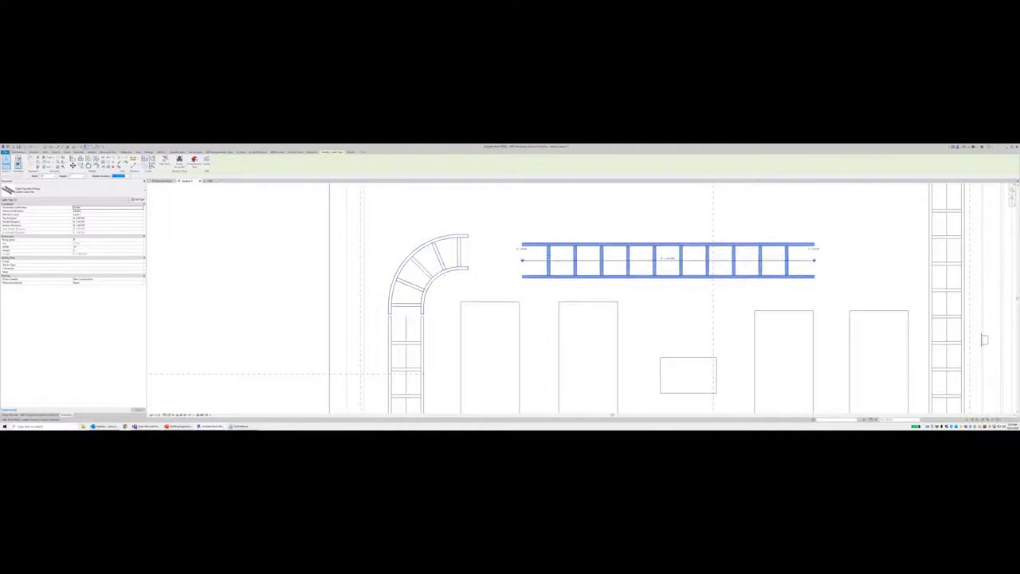
left_click_drag(550, 263, 528, 253)
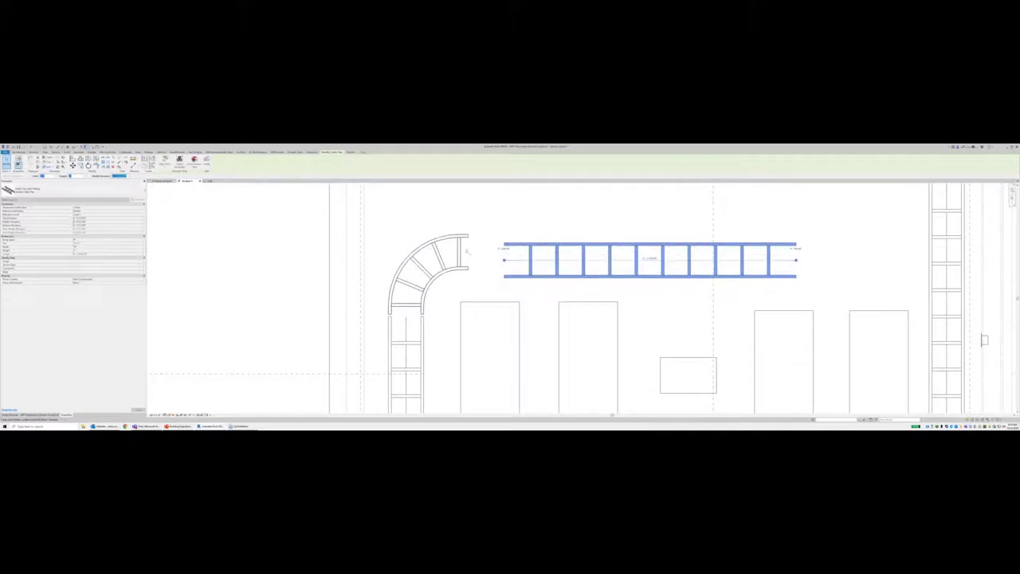
Step: Try to align the bend fitting with the rails of the horizontal tray, then undo the alignment
left_click(486, 263)
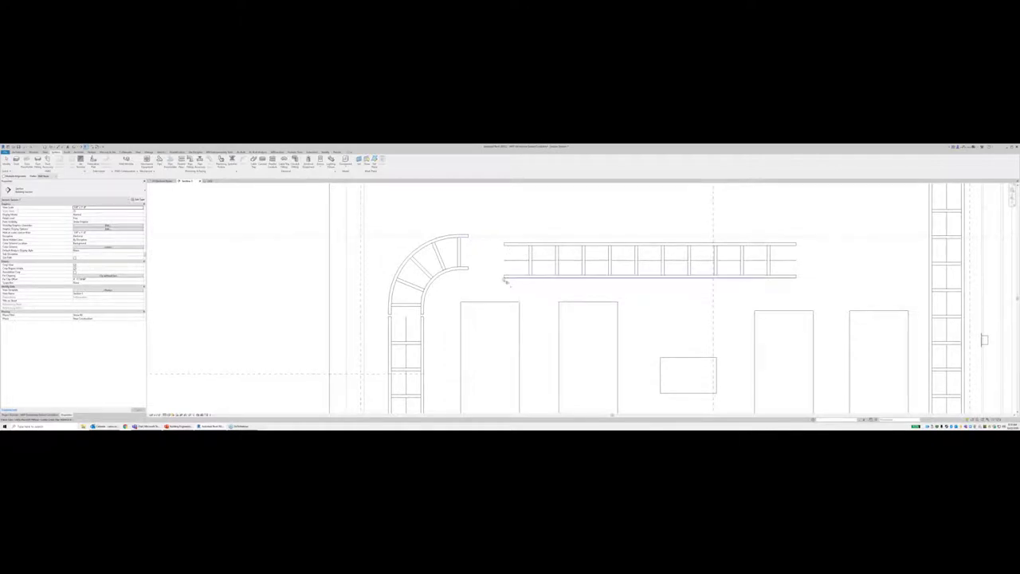
left_click(468, 269)
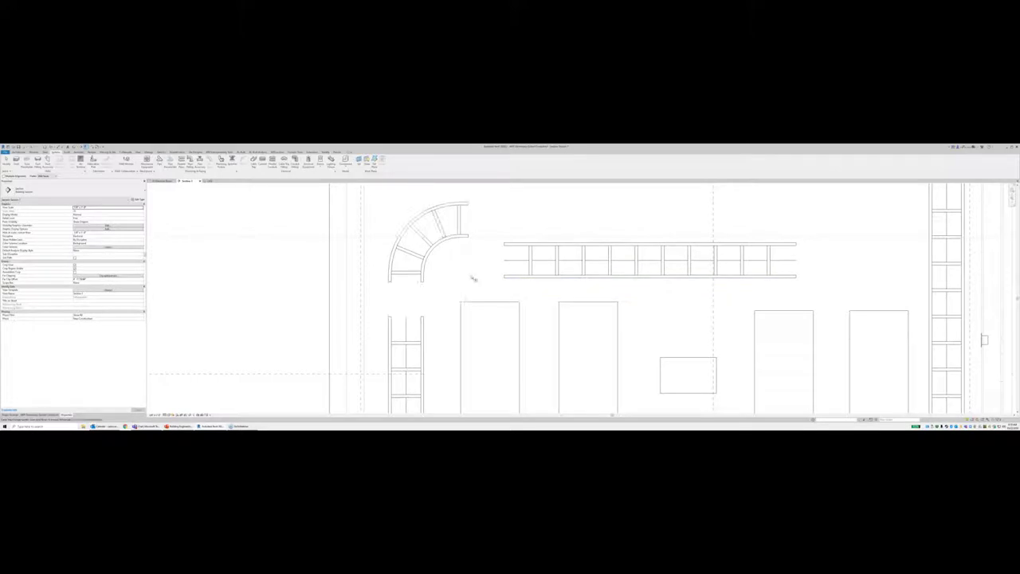
key("ctrl+z")
key("Escape")
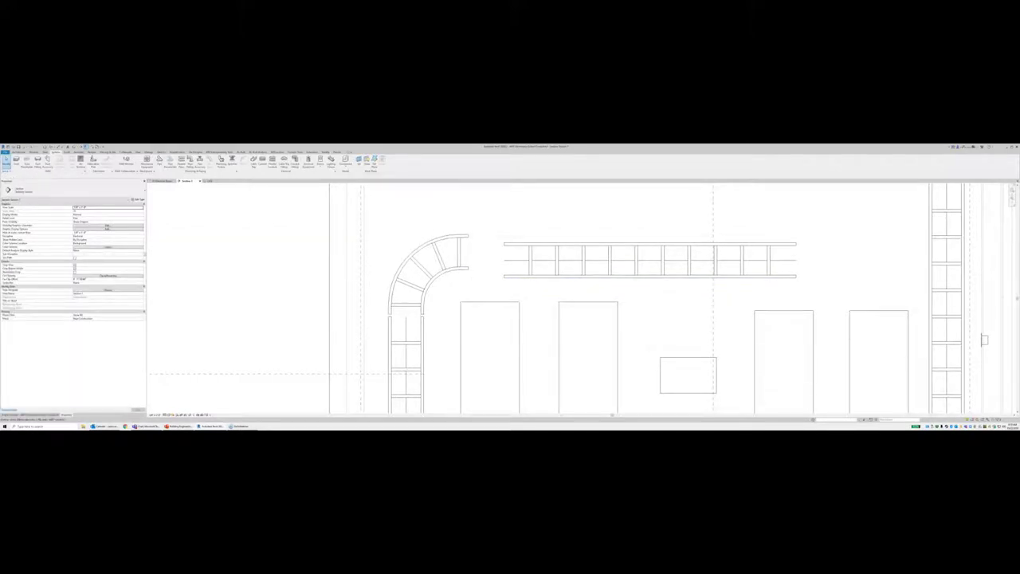
Step: Align the horizontal tray's lower rail with the inner rail of the bend fitting
left_click(508, 278)
key("Escape")
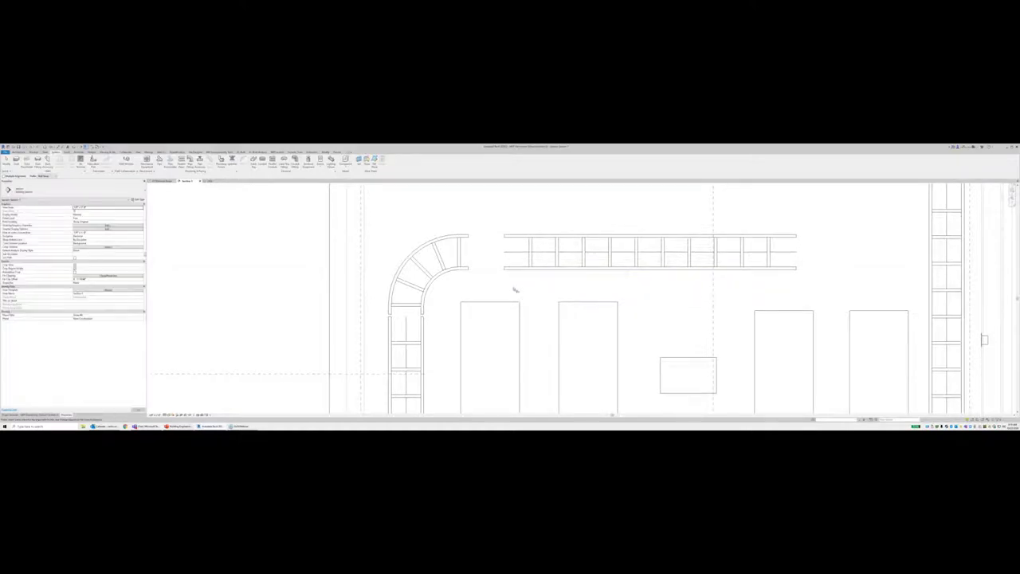
scroll(513, 288, "down", 3)
middle_click_drag(513, 289, 464, 295)
key("Escape")
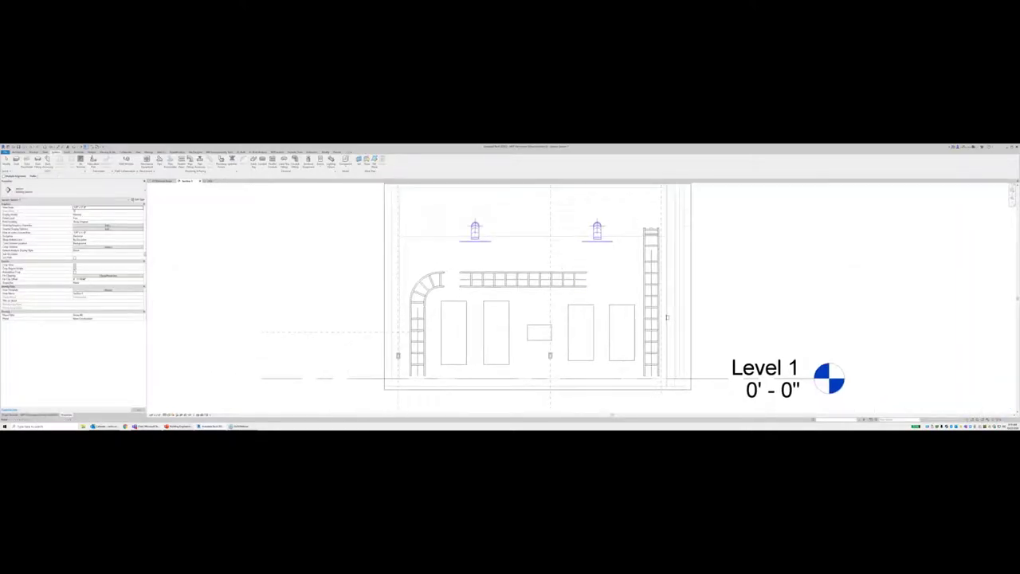
Step: Nudge the horizontal tray sideways until its near end meets the open end of the bend
left_click(518, 279)
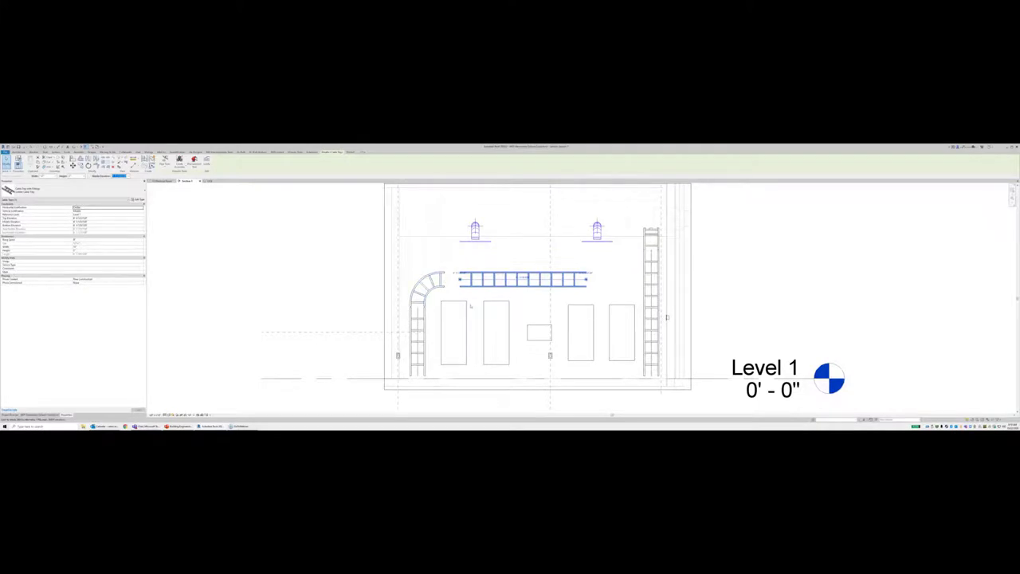
key("Left")
key("Left")
key("Left")
key("Left")
key("Left")
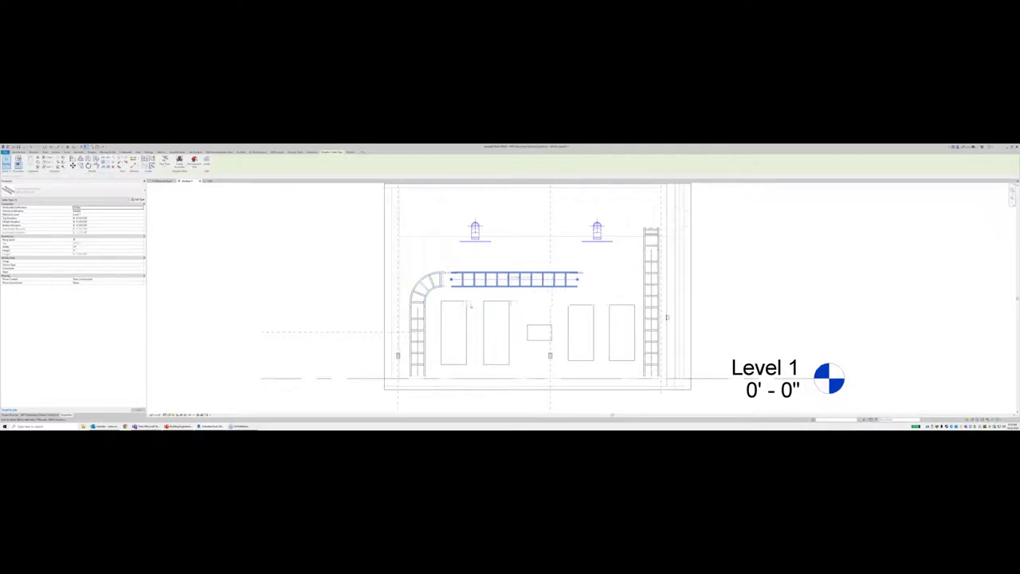
key("Left")
key("Left")
key("Left")
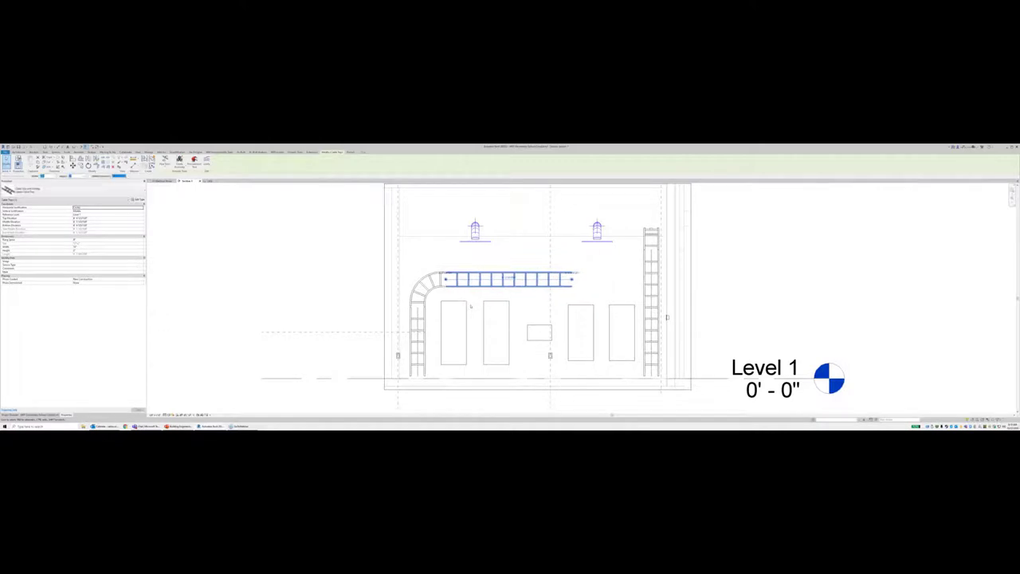
left_click(504, 260)
left_click(454, 299)
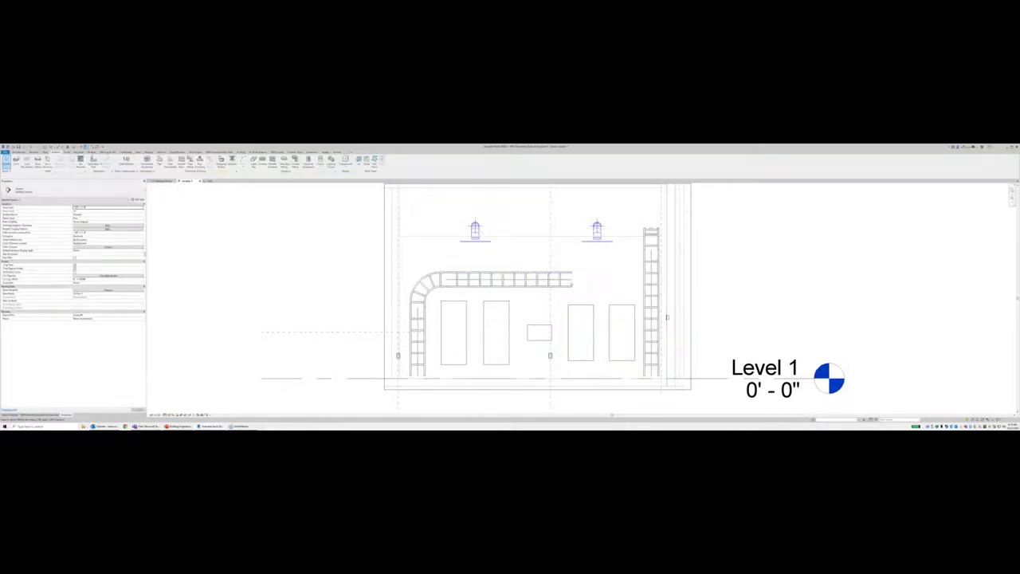
Step: Try to extend the horizontal tray's open end to the centreline of the opposite vertical tray
left_click(563, 280)
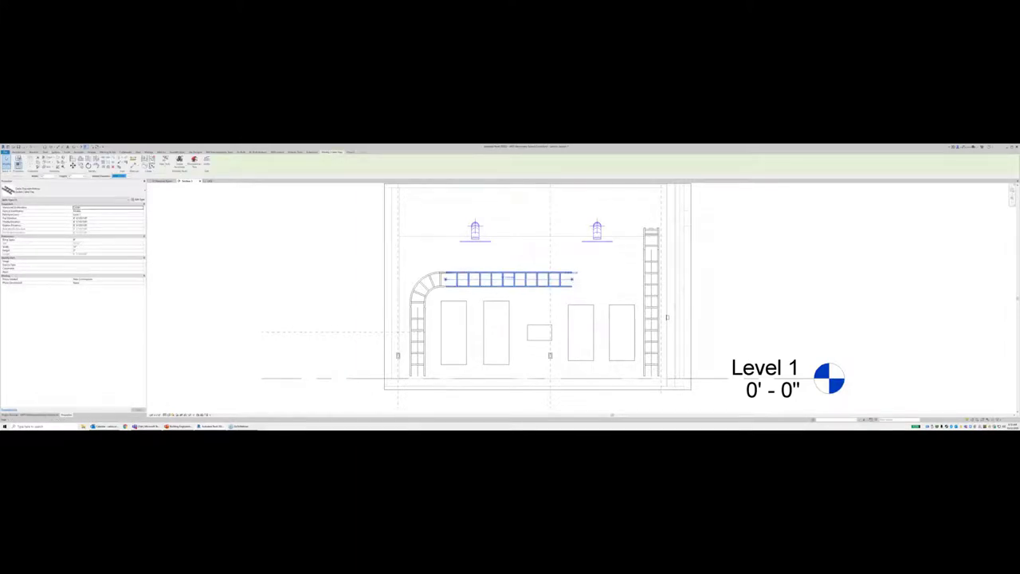
left_click_drag(573, 280, 650, 281)
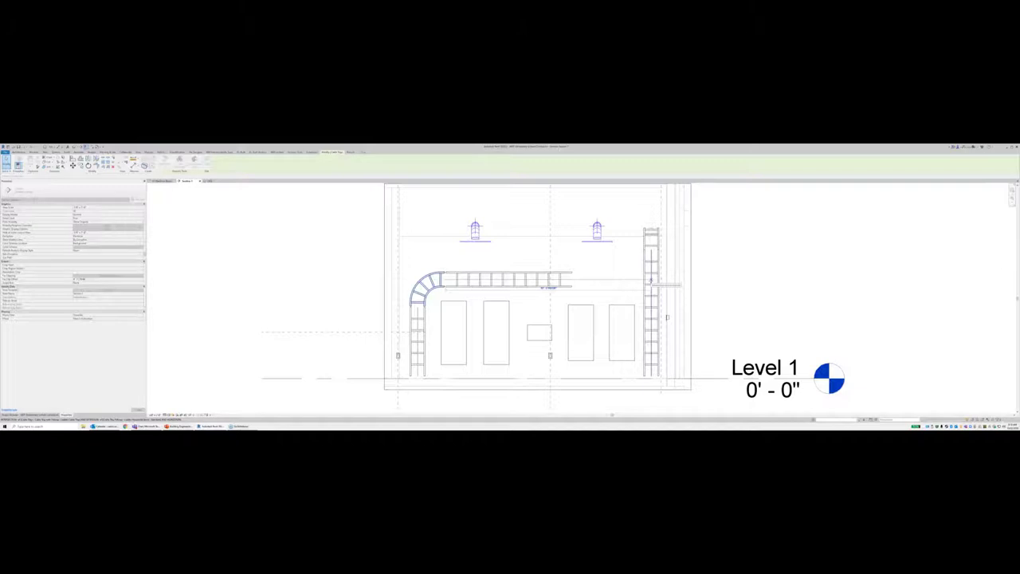
left_click_drag(651, 280, 651, 280)
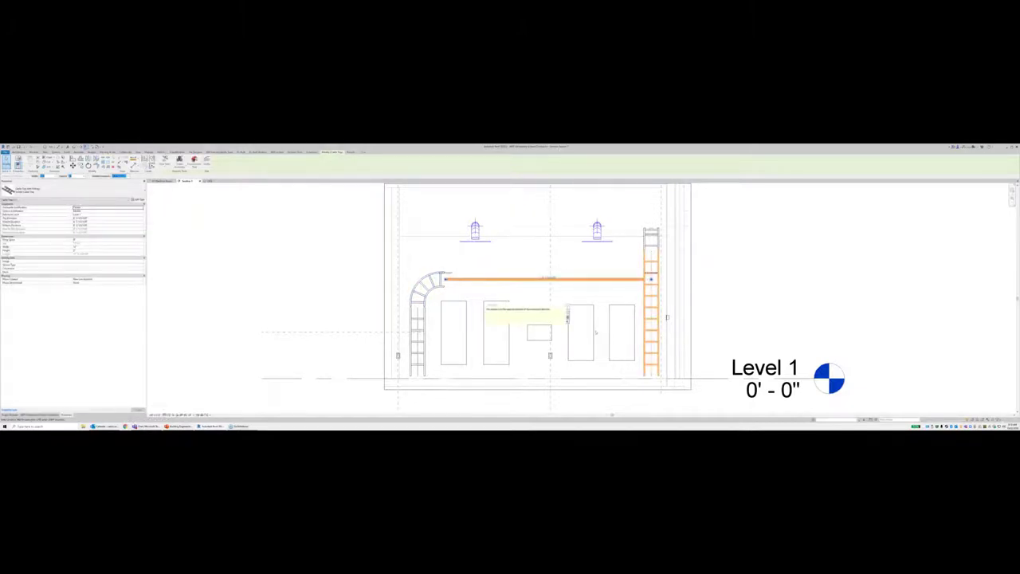
key("Escape")
key("Escape")
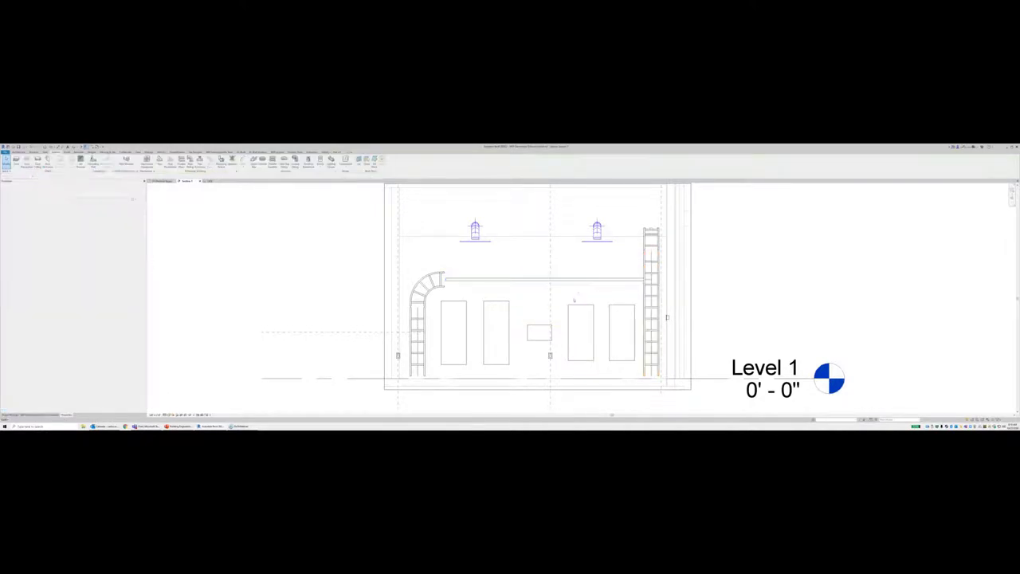
left_click(558, 279)
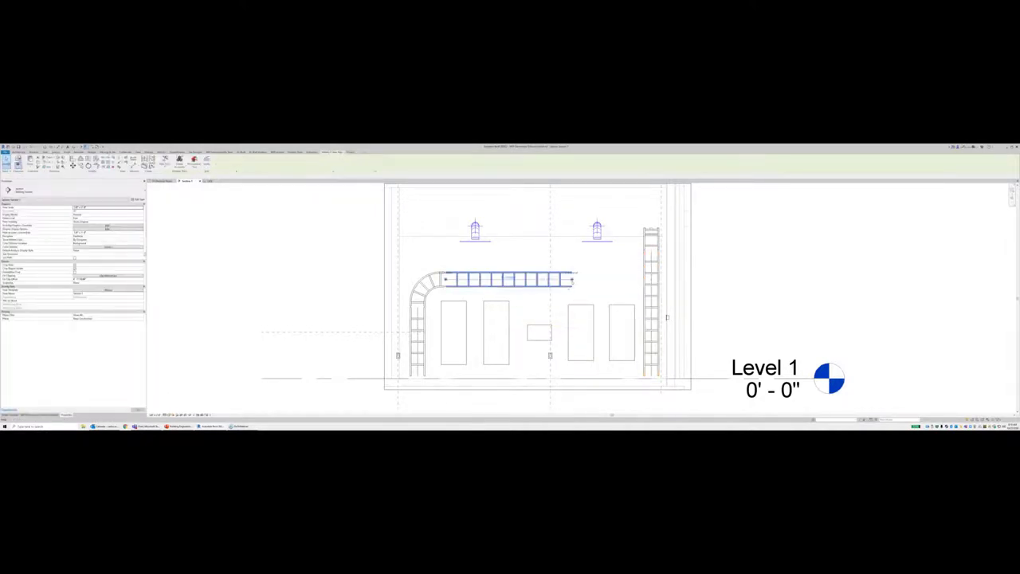
left_click_drag(572, 279, 578, 279)
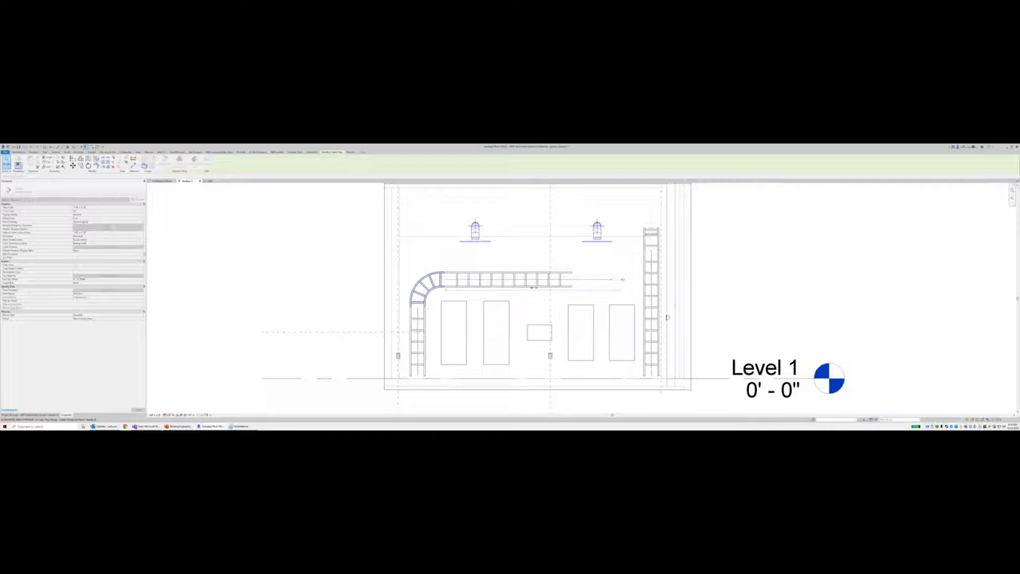
left_click_drag(629, 279, 651, 279)
left_click(651, 279)
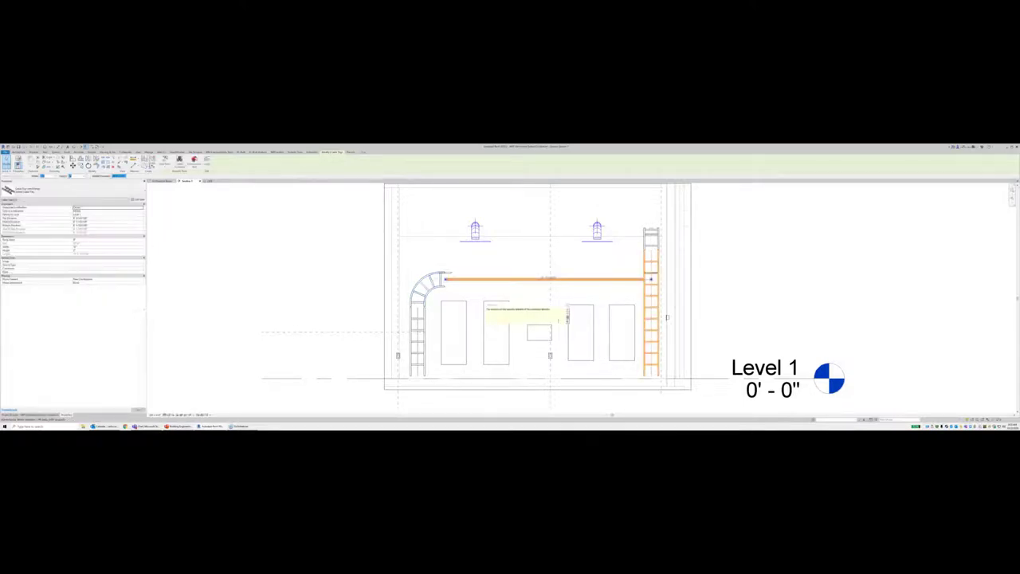
key("Escape")
key("Escape")
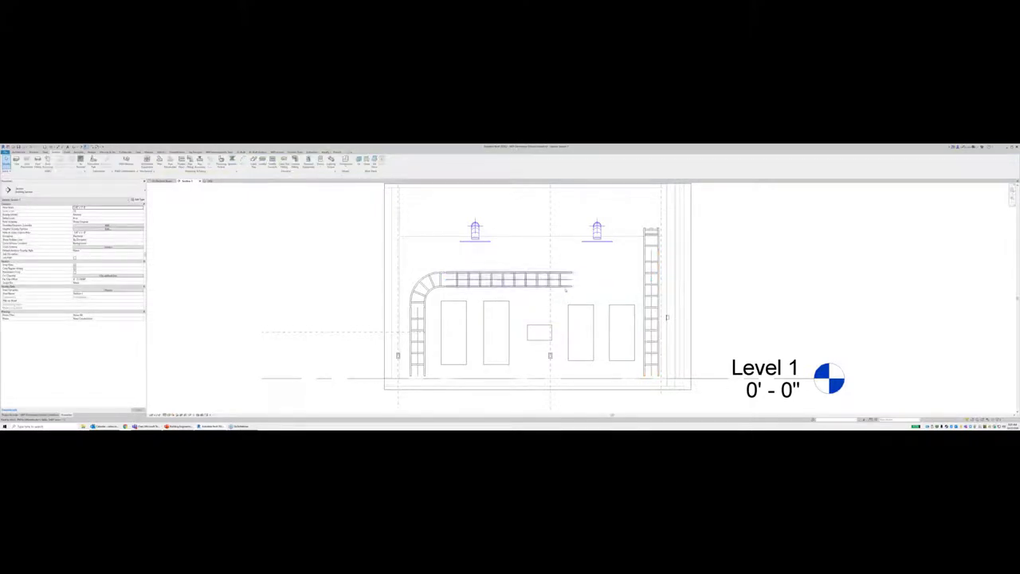
Step: Lengthen the horizontal tray through its length dimension and nudge it towards the opposite vertical tray
left_click(565, 285)
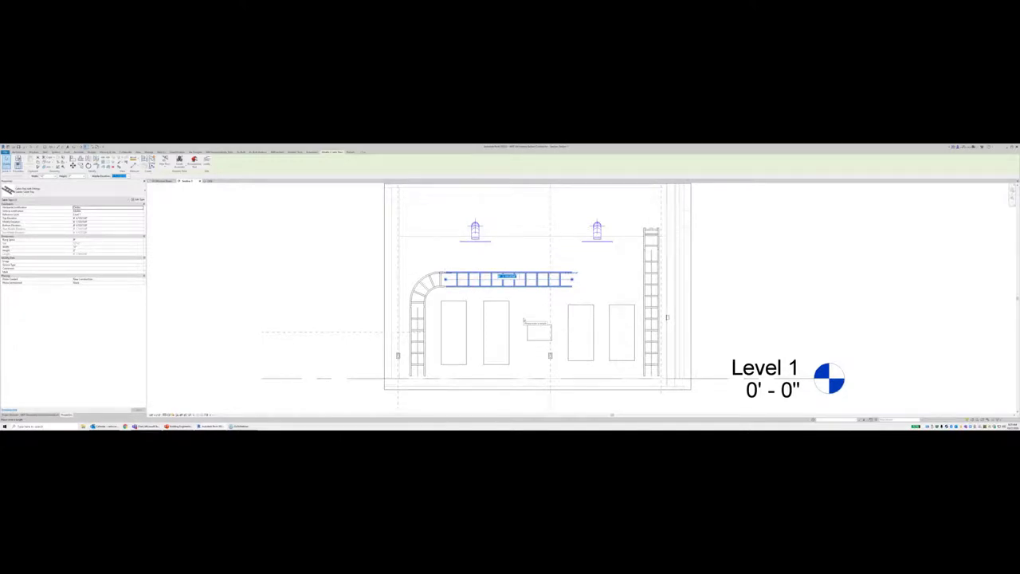
key("Return")
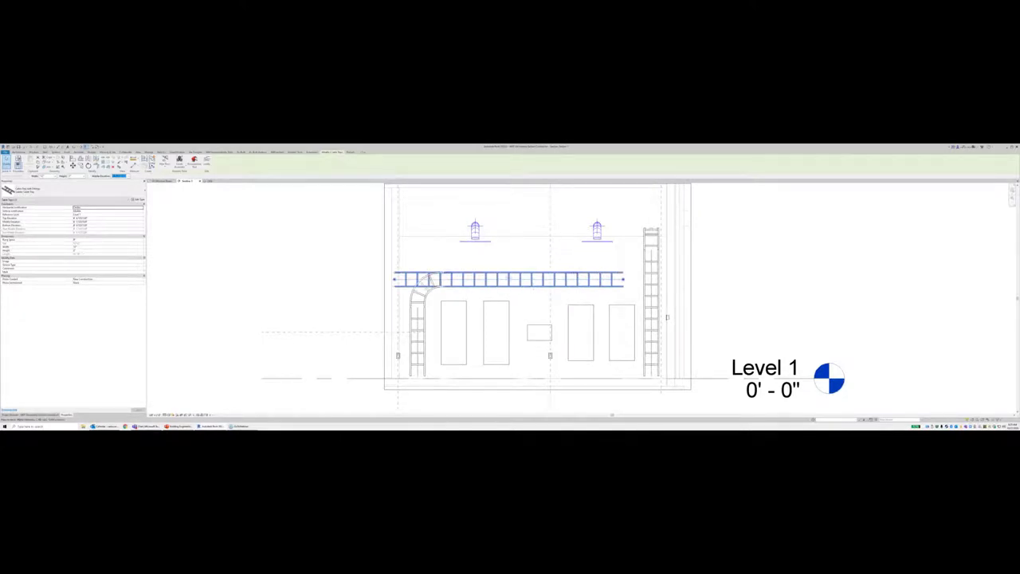
left_click(586, 297)
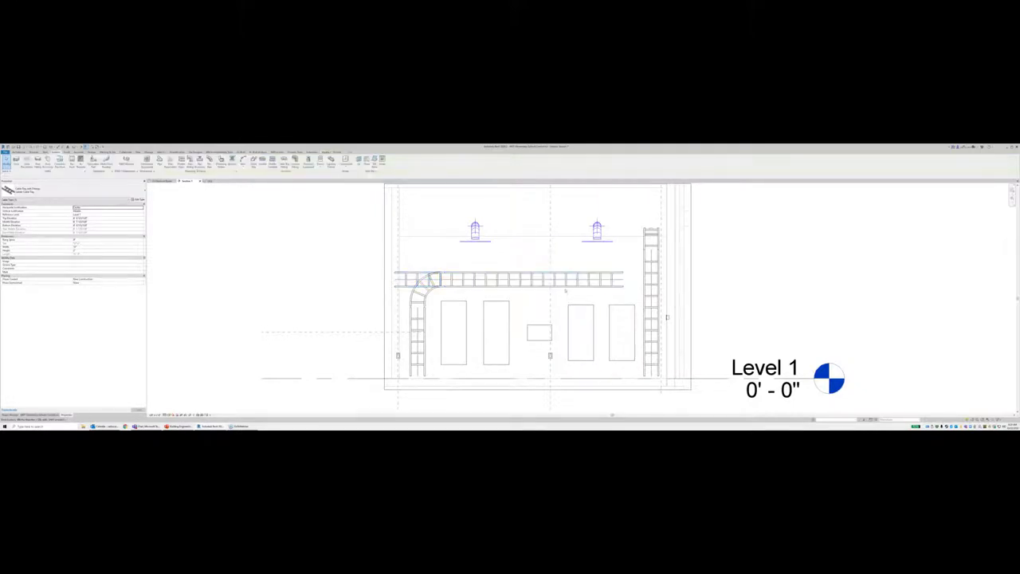
left_click(565, 286)
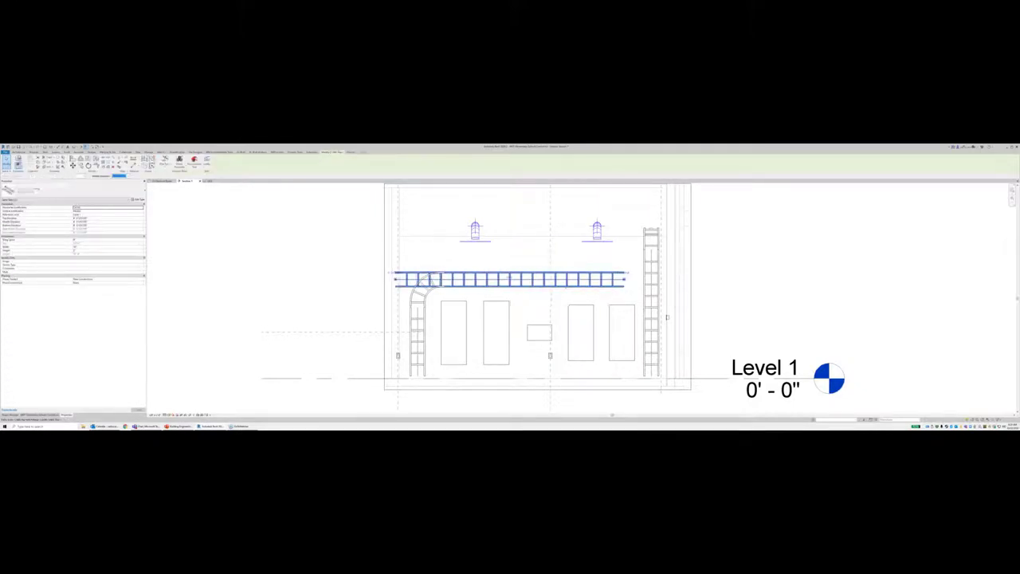
key("Right")
key("Right")
key("Right")
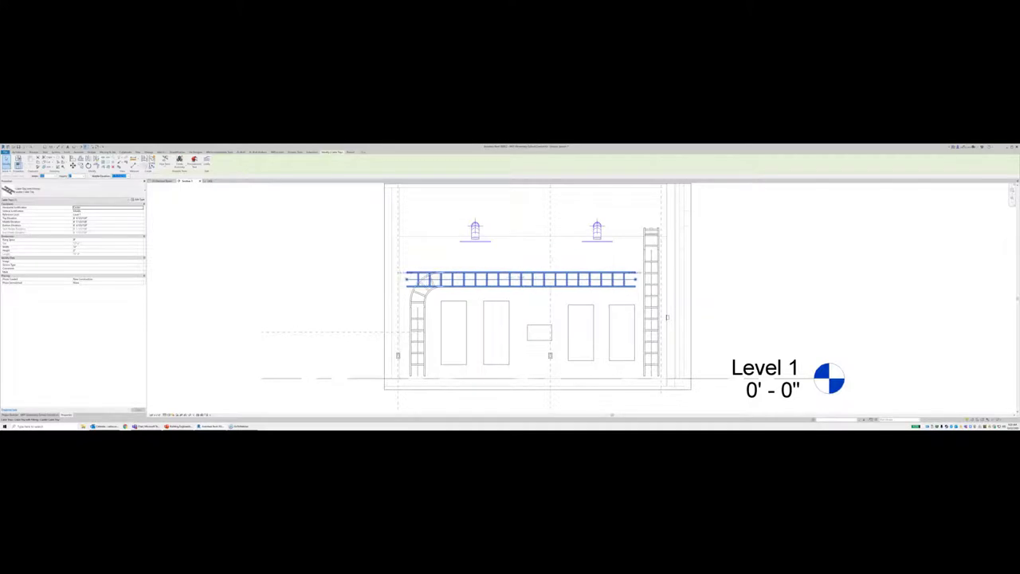
key("Left")
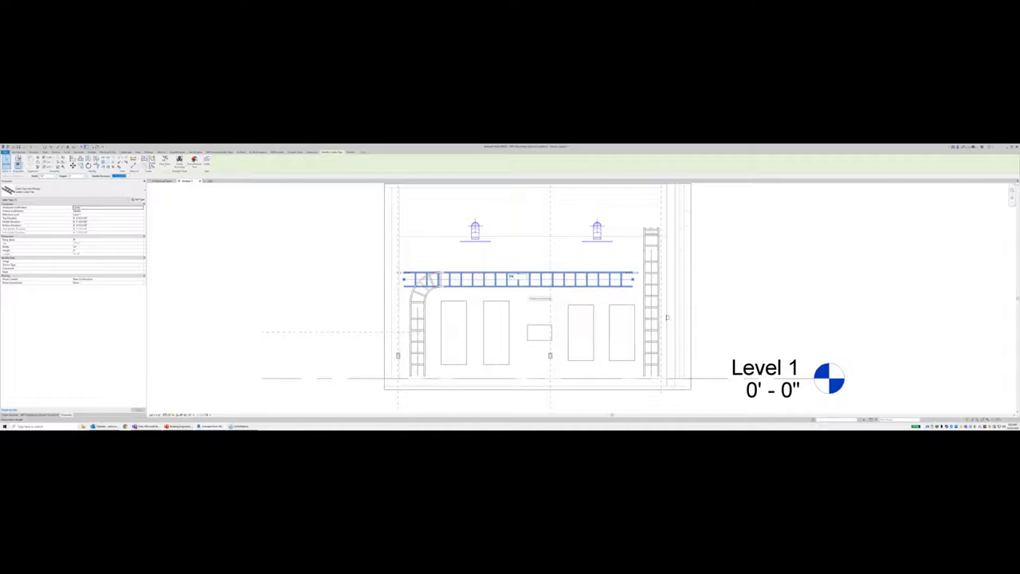
Step: Shorten the horizontal tray through its length dimension and nudge it so its near end meets the bend's open end
key("Return")
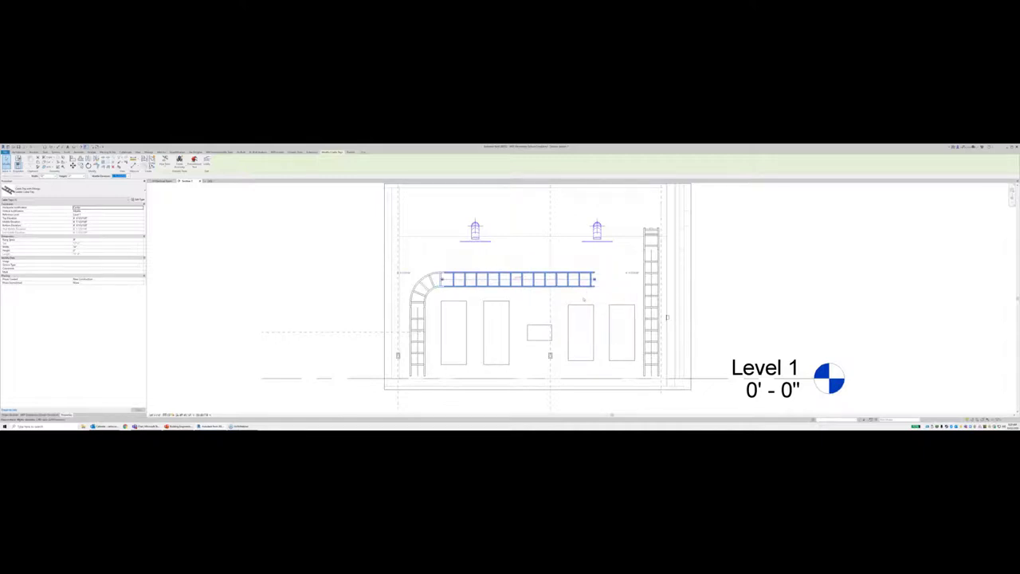
left_click(583, 299)
left_click(583, 296)
key("Right")
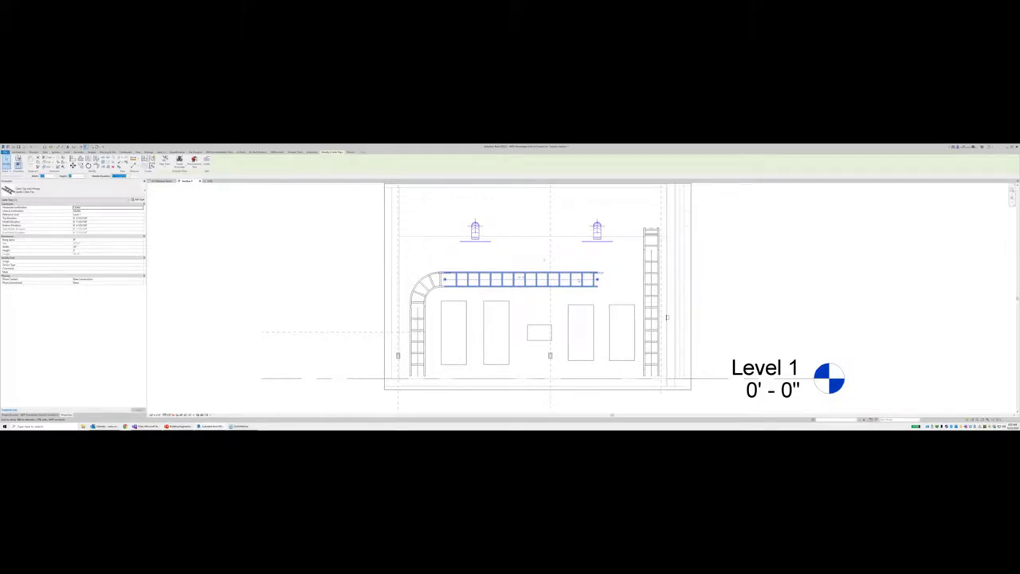
key("Escape")
key("Escape")
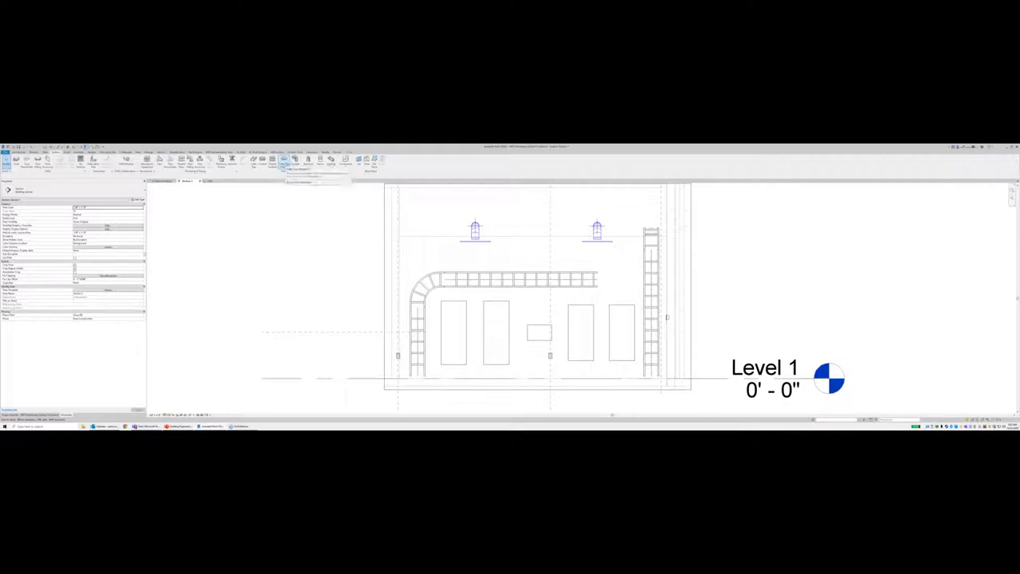
Step: Place a ladder horizontal tee fitting above the open end of the horizontal tray and turn it to face the section view
left_click(284, 159)
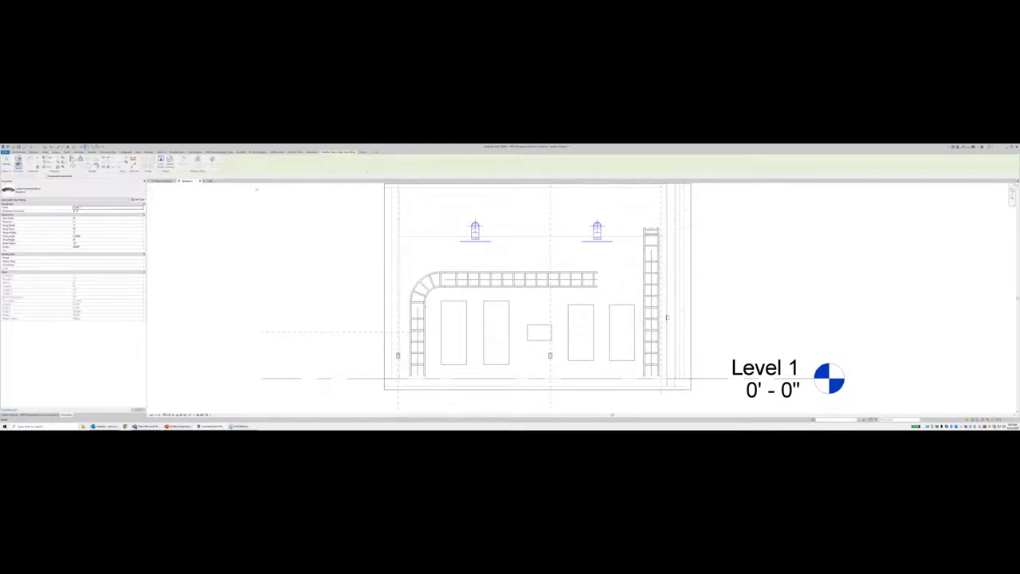
left_click(38, 190)
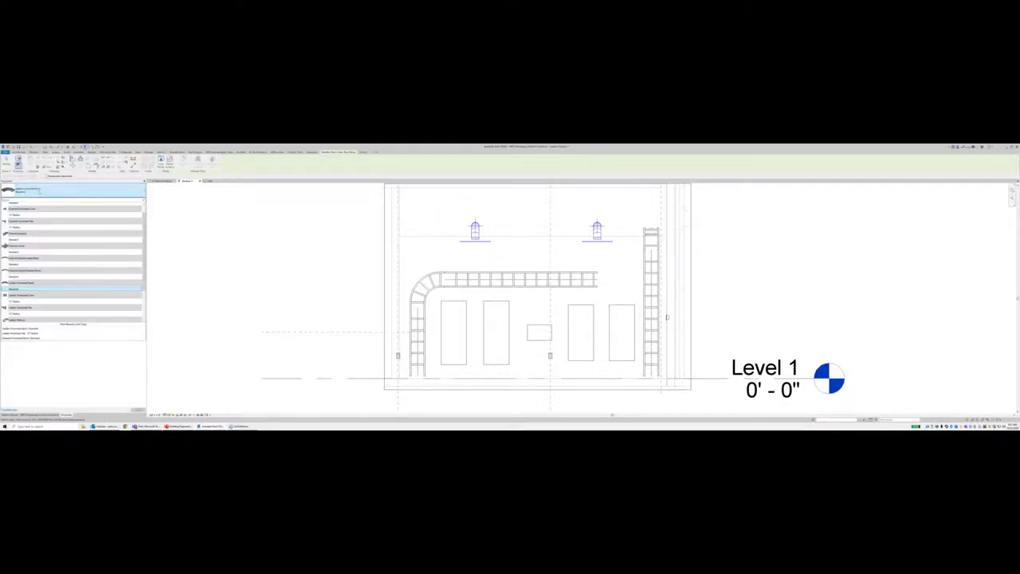
mouse_move(29, 234)
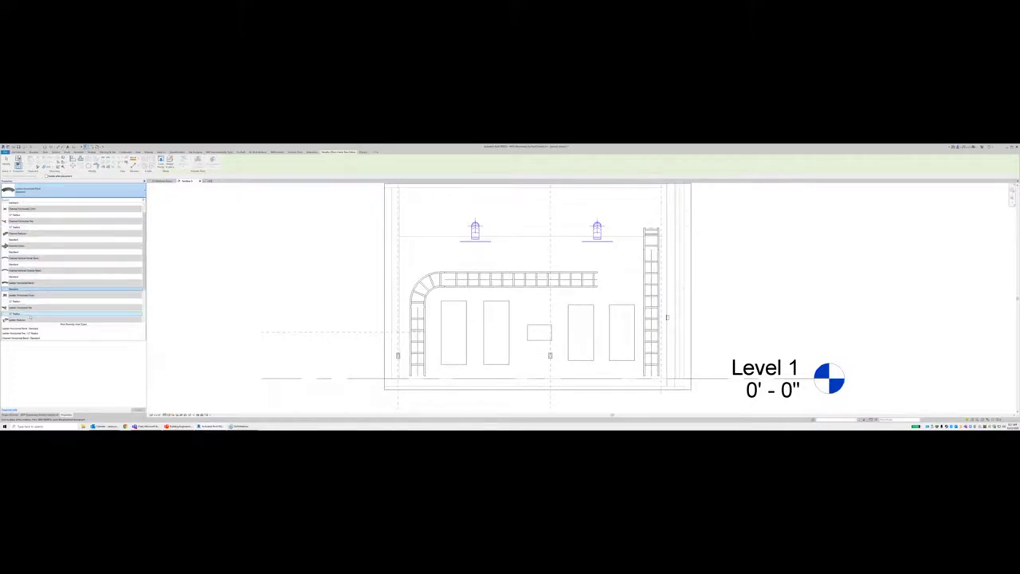
mouse_move(31, 318)
left_click(30, 317)
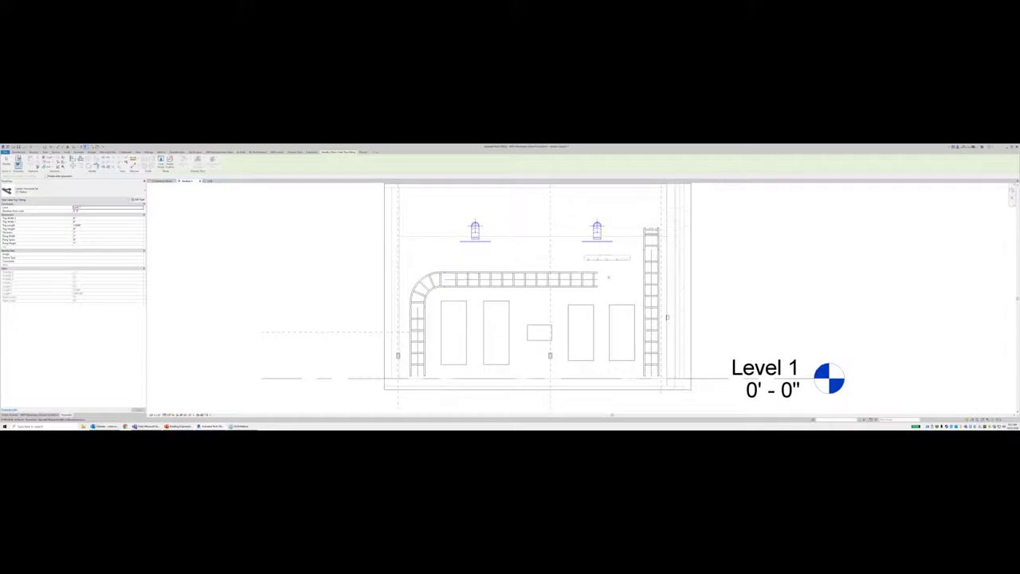
left_click(604, 257)
key("Escape")
key("Escape")
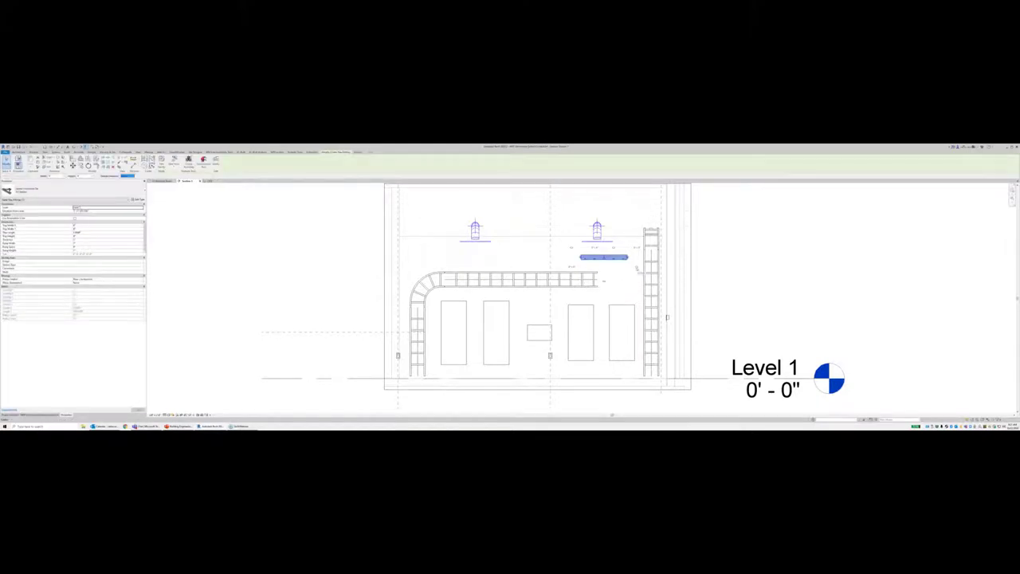
key("space")
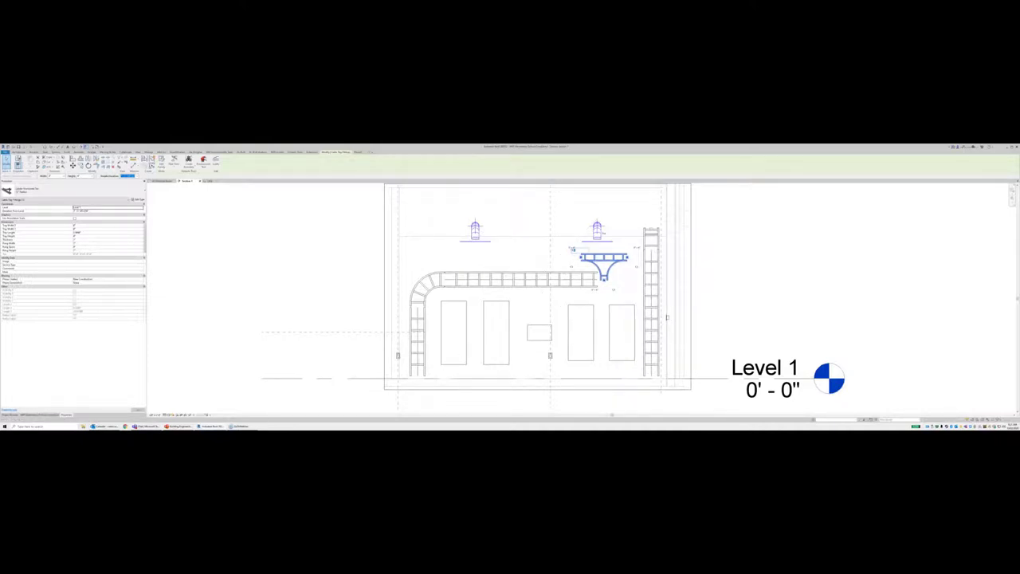
Step: Widen the tee fitting's straight run and its branch to match the ladder trays
key("Return")
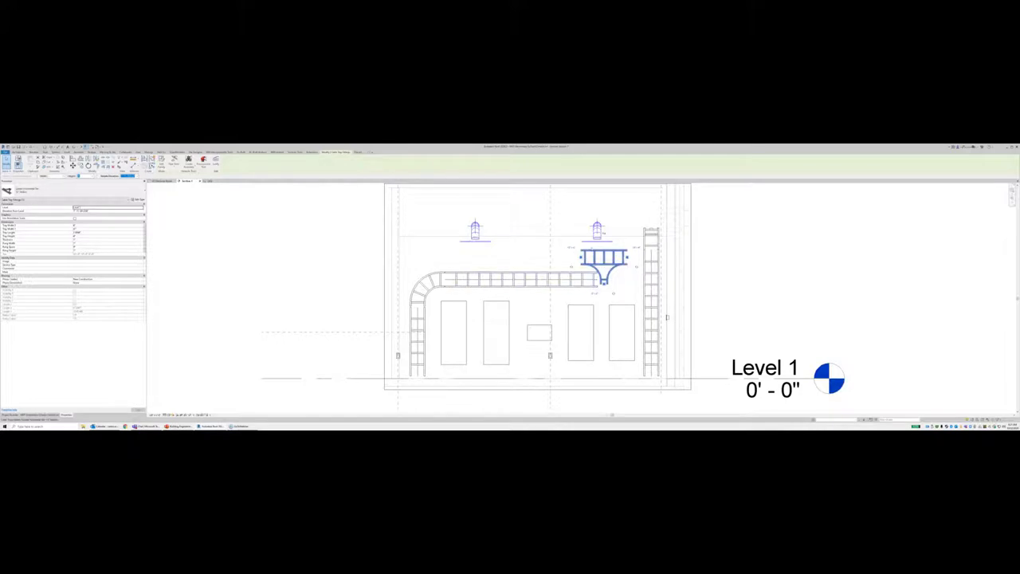
left_click(573, 250)
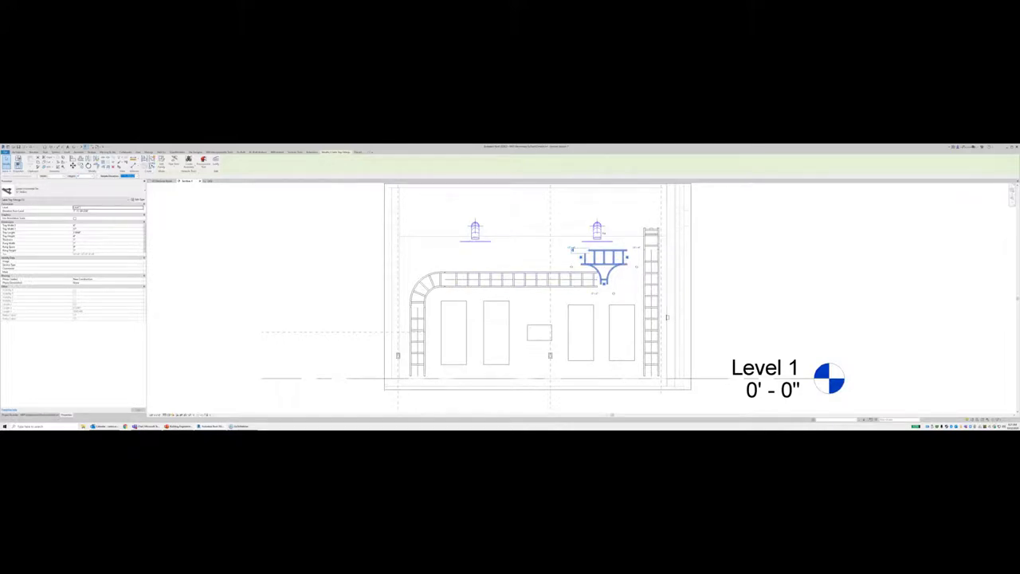
key("Return")
scroll(637, 252, "up", 5)
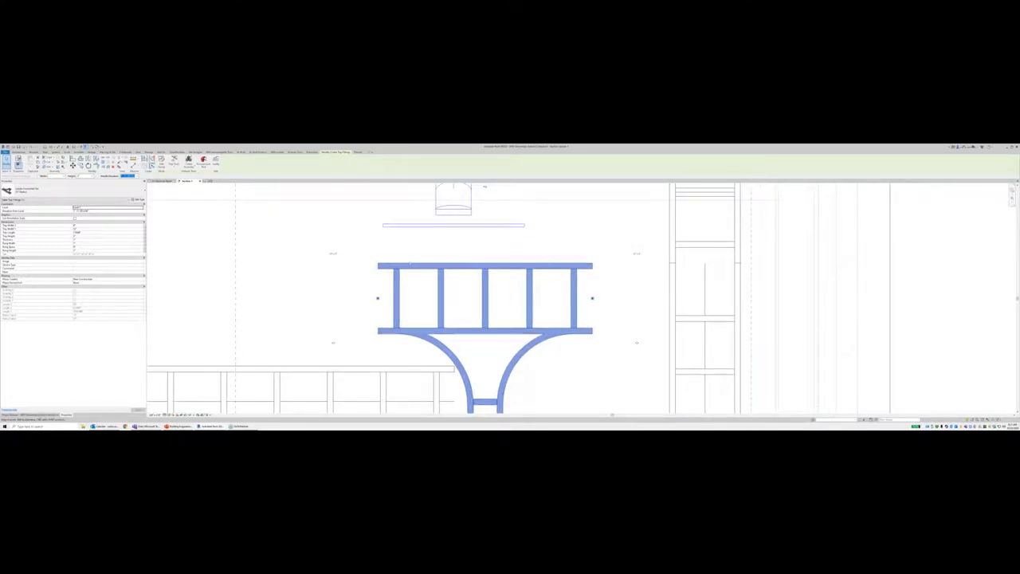
scroll(476, 277, "down", 2)
scroll(475, 278, "up", 3)
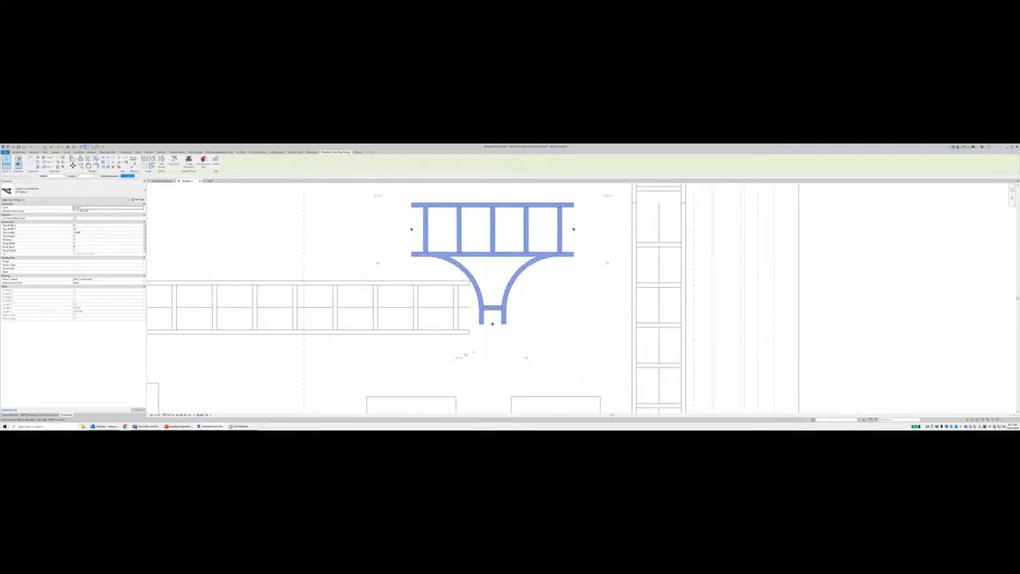
scroll(473, 350, "down", 2)
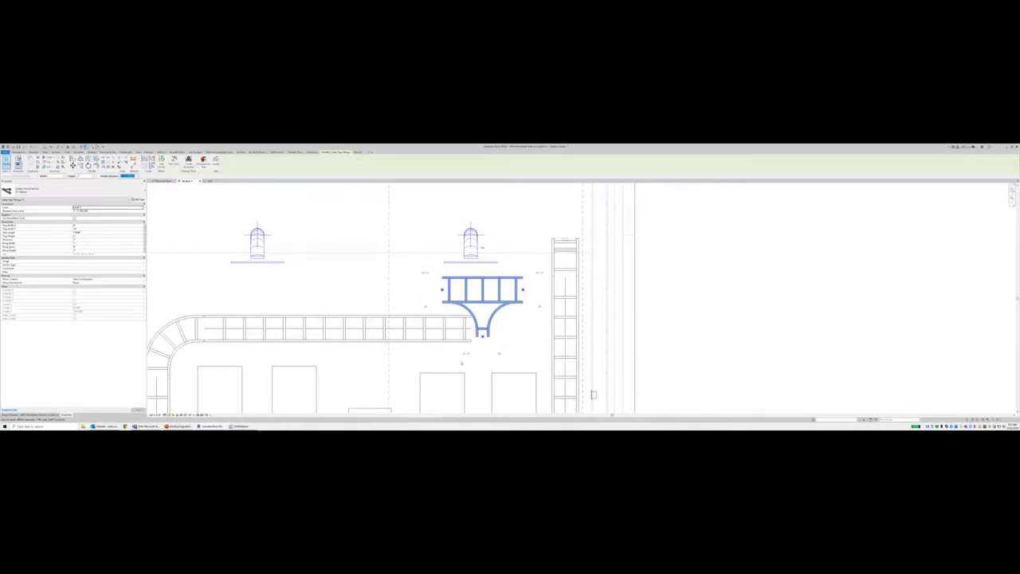
scroll(461, 363, "up", 3)
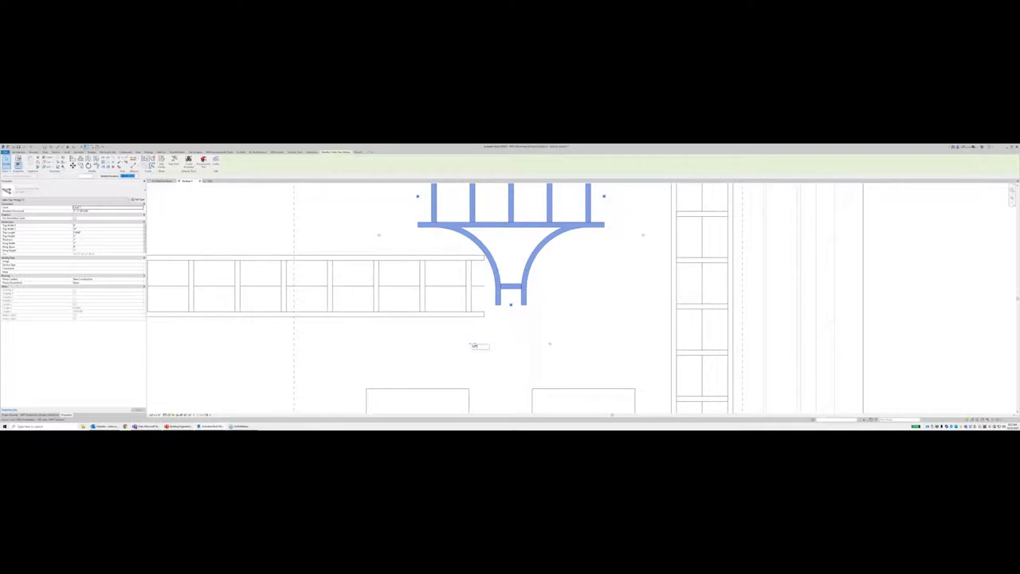
scroll(502, 351, "down", 4)
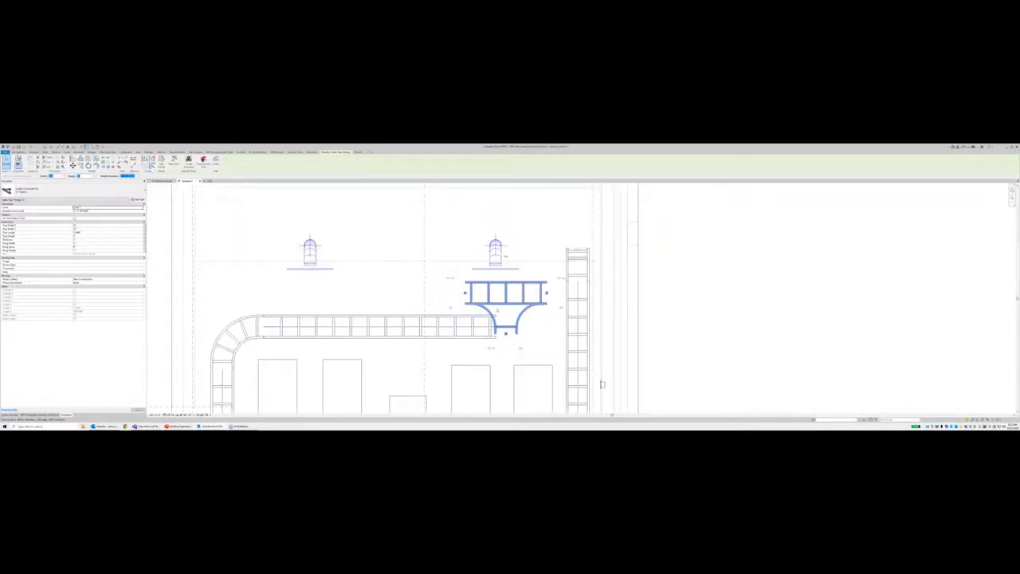
Step: Rotate the tee until its branch faces the horizontal tray's open end, and move it onto the opposite vertical tray, level with that run
middle_click_drag(602, 384, 620, 357)
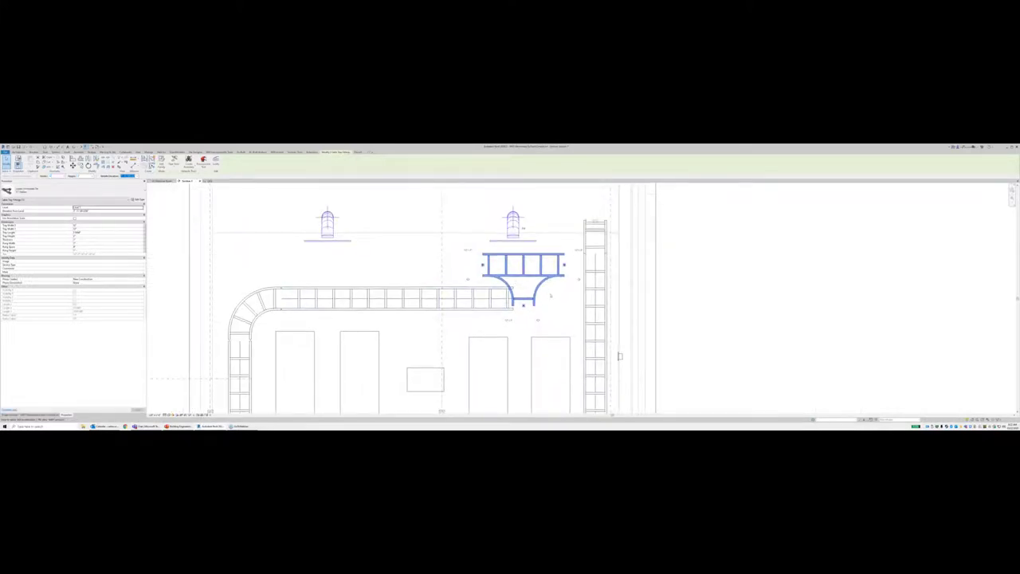
key("space")
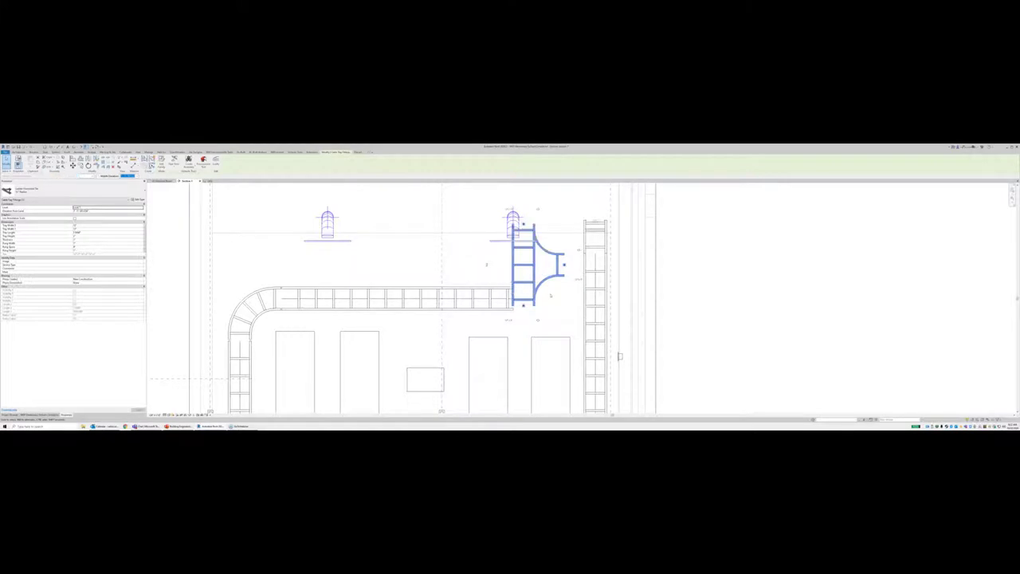
key("space")
key("space")
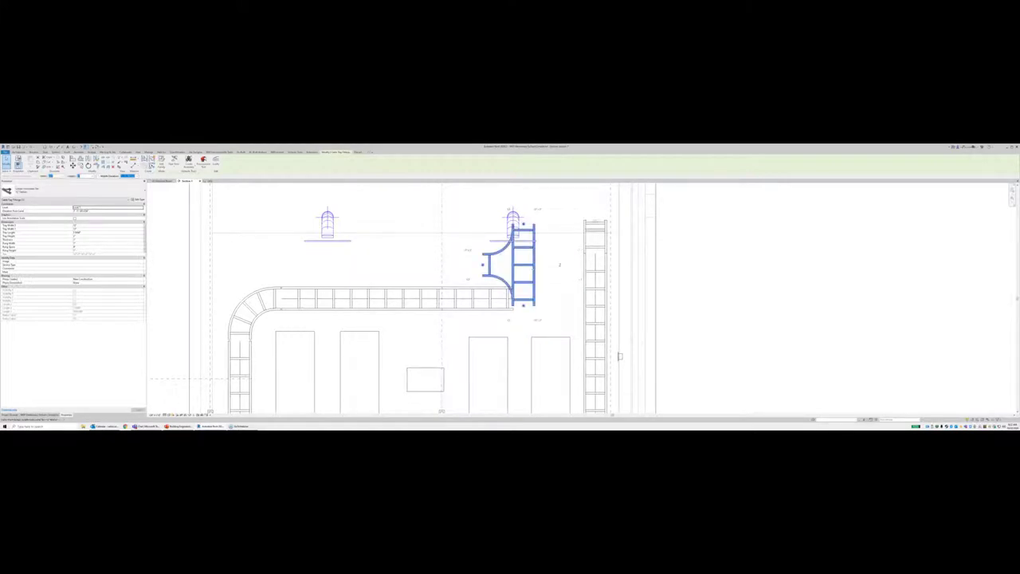
left_click_drag(537, 277, 609, 307)
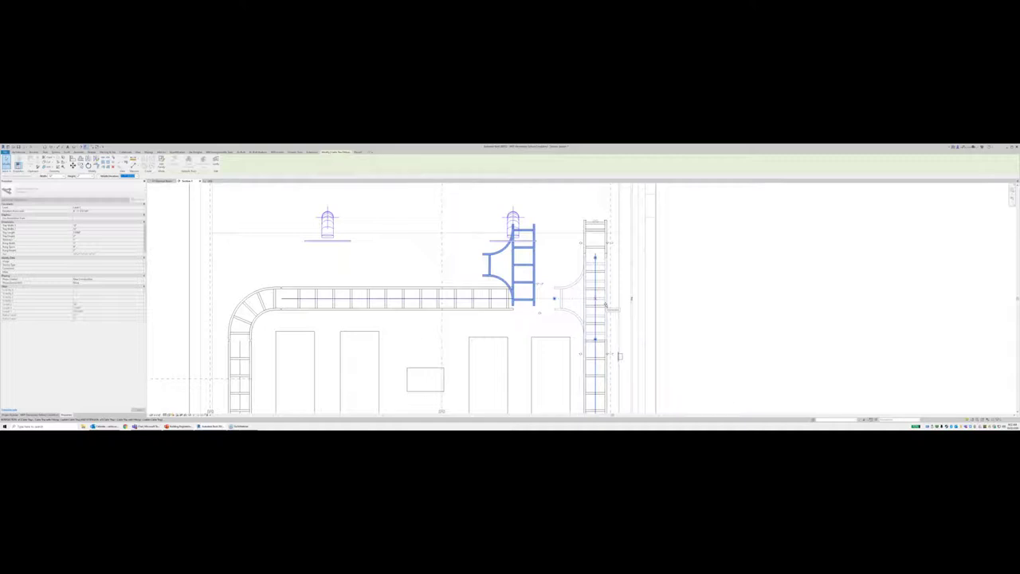
left_click(606, 307)
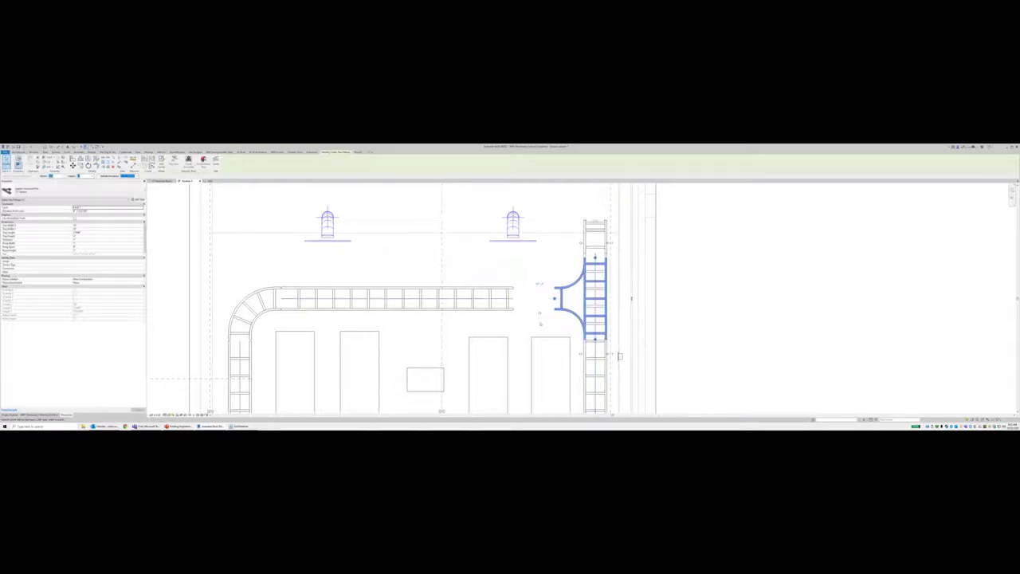
Step: Try shortening the vertical tray that overlaps the tee so its upper end sits below the fitting
key("Escape")
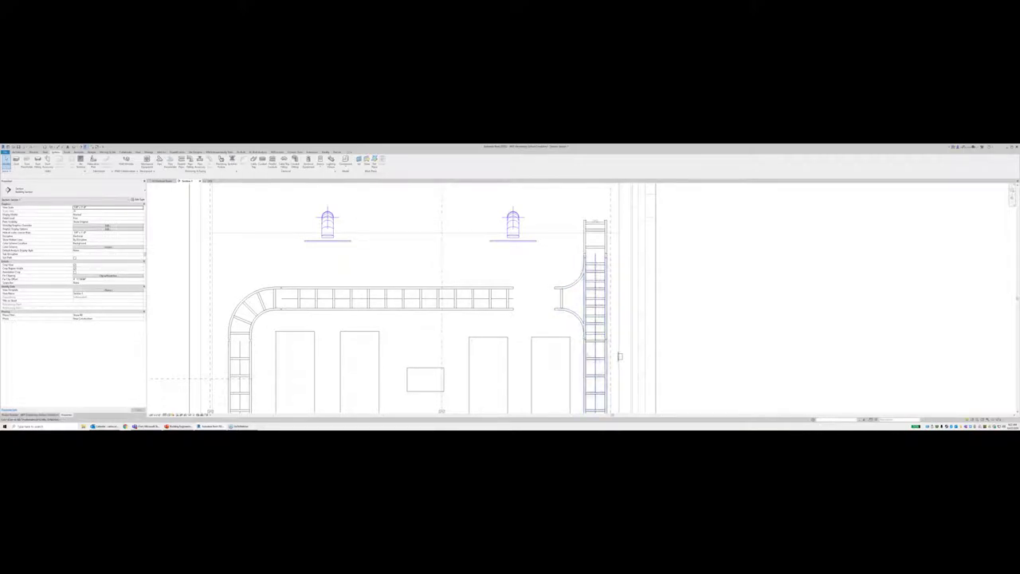
left_click(596, 367)
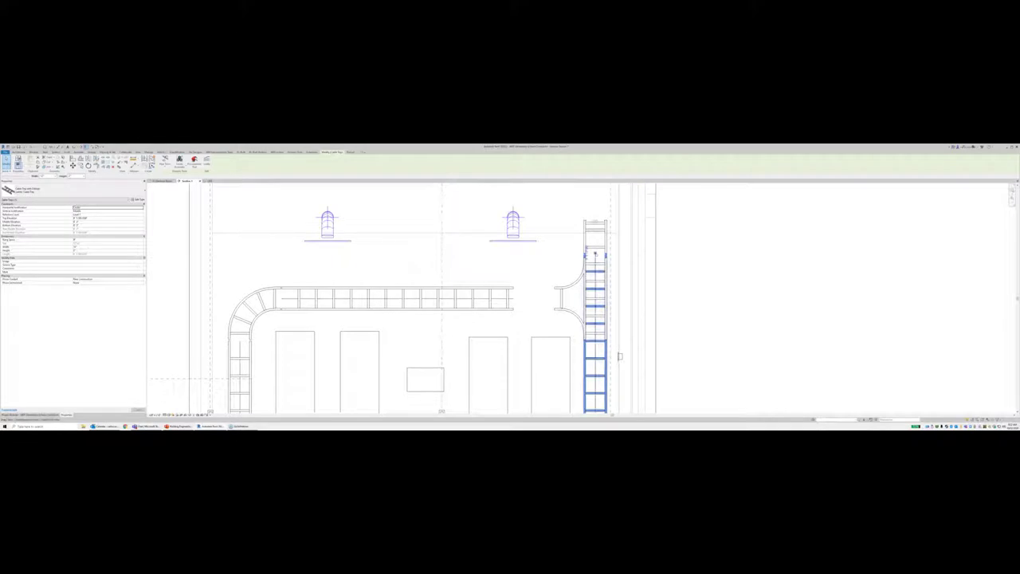
key("Escape")
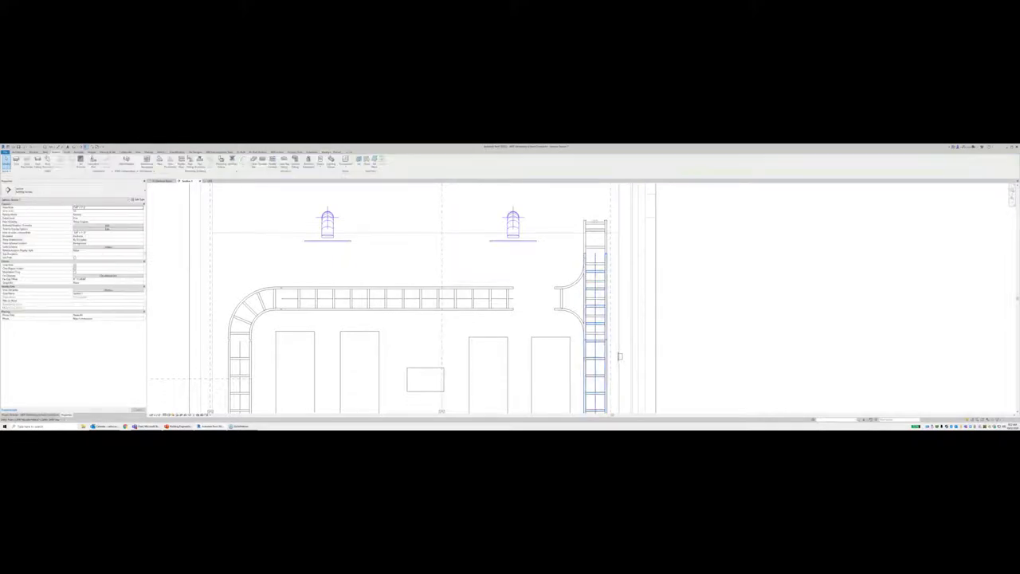
left_click(595, 358)
left_click_drag(595, 358, 593, 364)
left_click(595, 390)
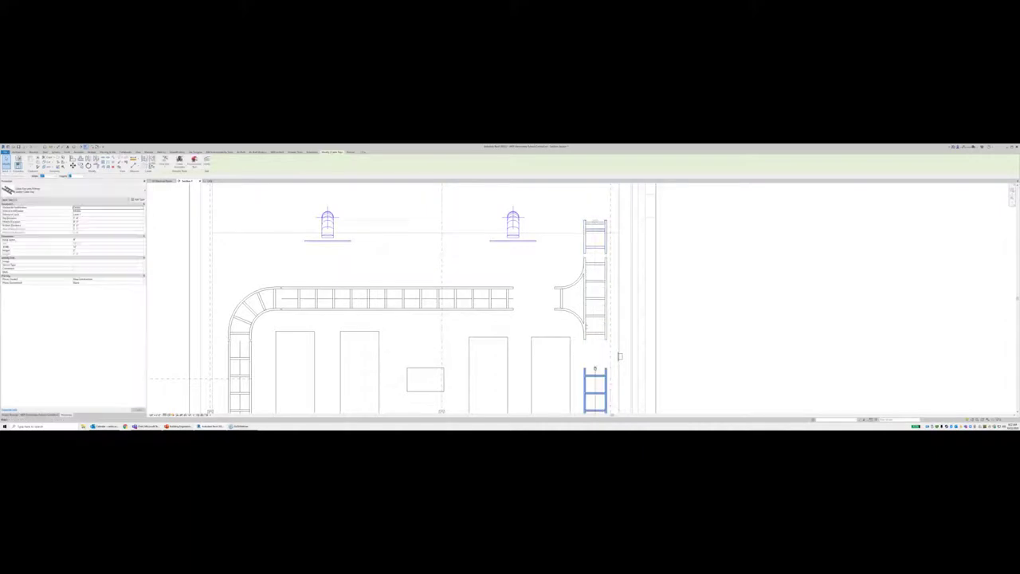
scroll(594, 369, "down", 4)
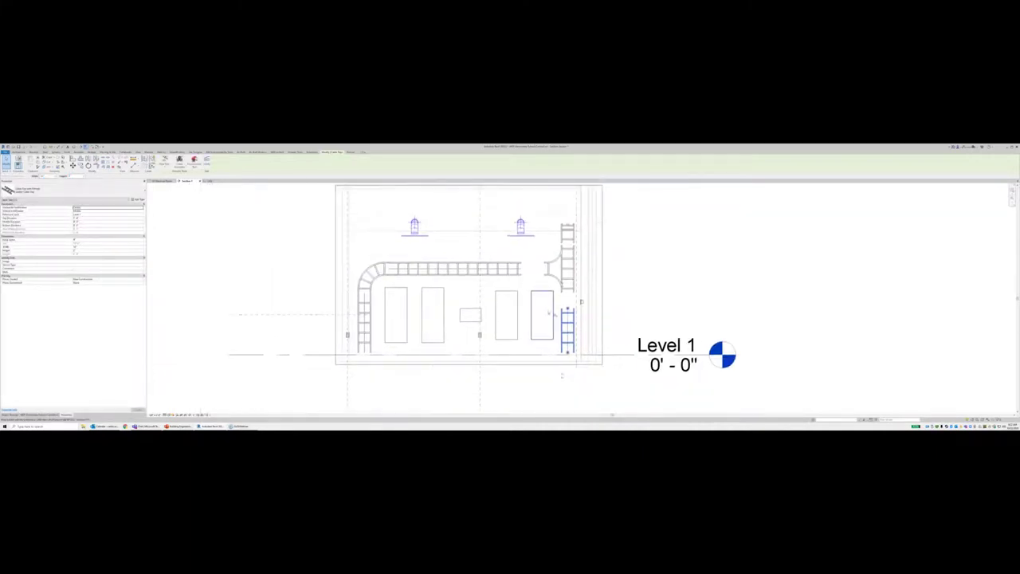
scroll(600, 296, "up", 3)
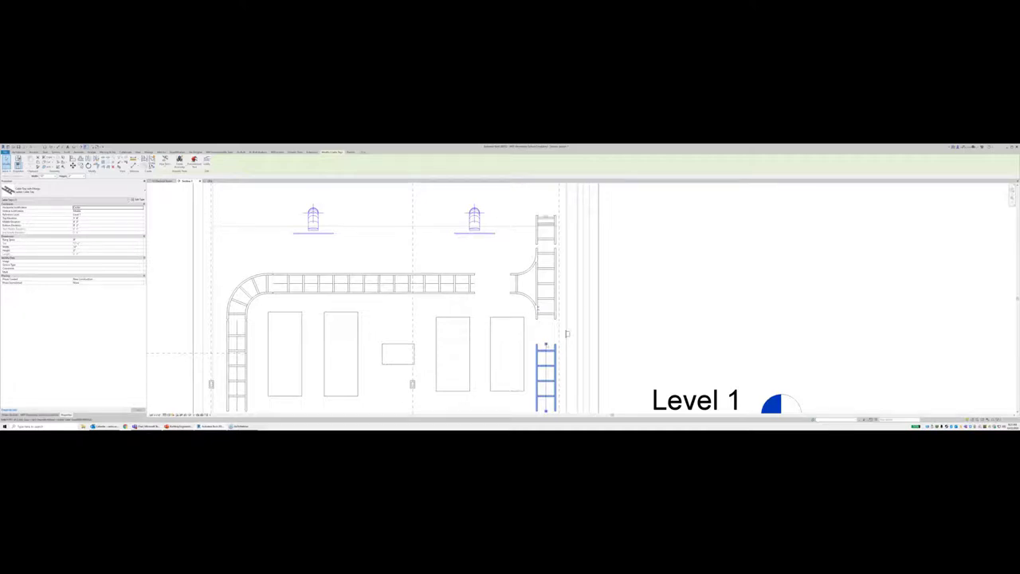
Step: Try to extend the shortened vertical tray's upper end to connect with the underside of the tee
left_click_drag(546, 345, 546, 320)
left_click(547, 333)
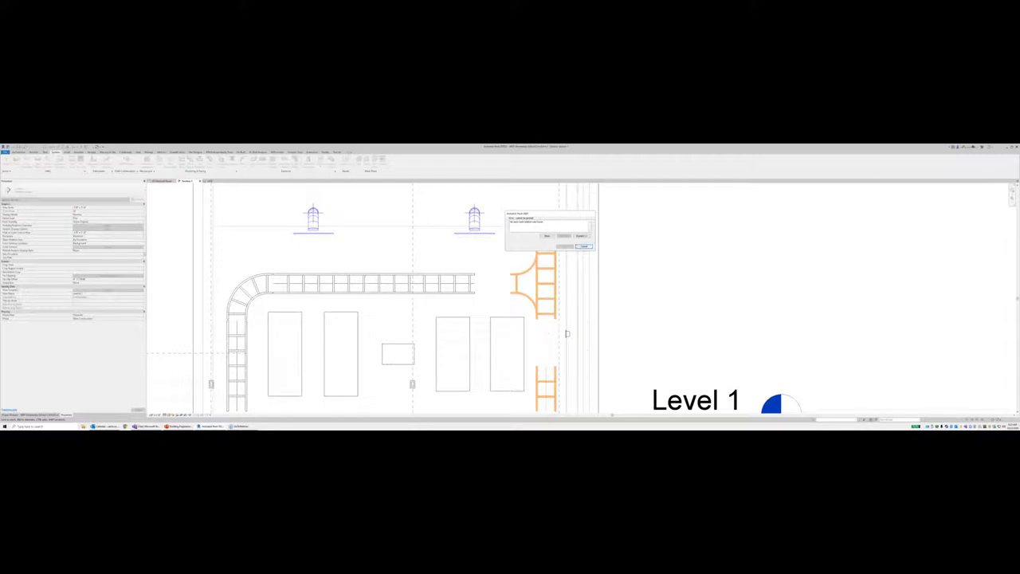
left_click(584, 248)
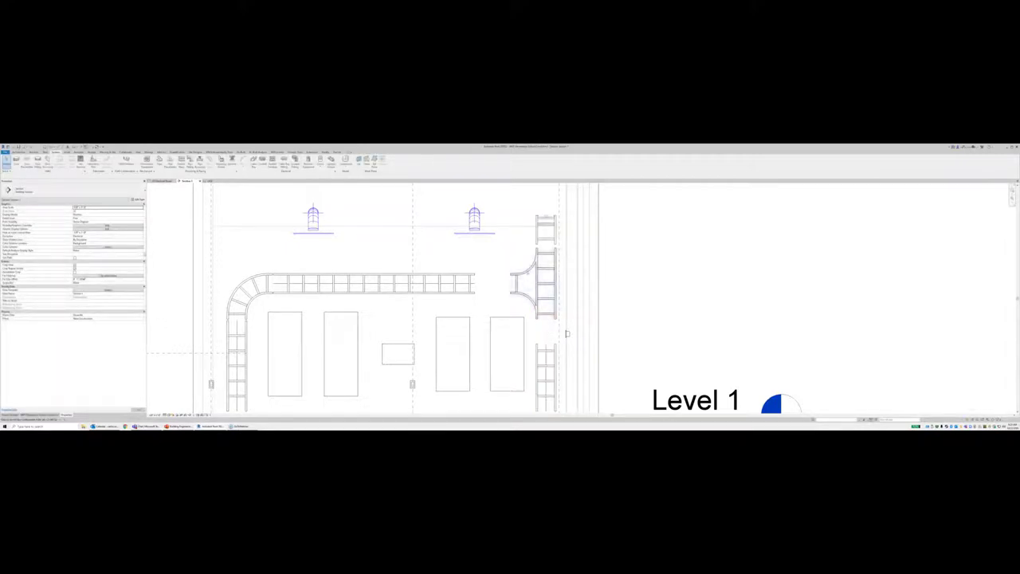
left_click(567, 334)
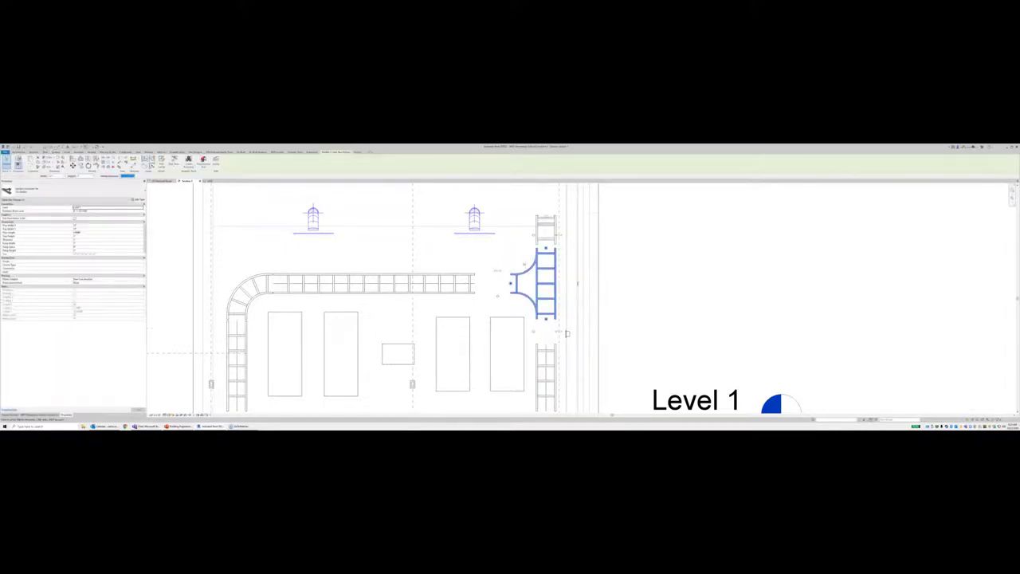
left_click(508, 258)
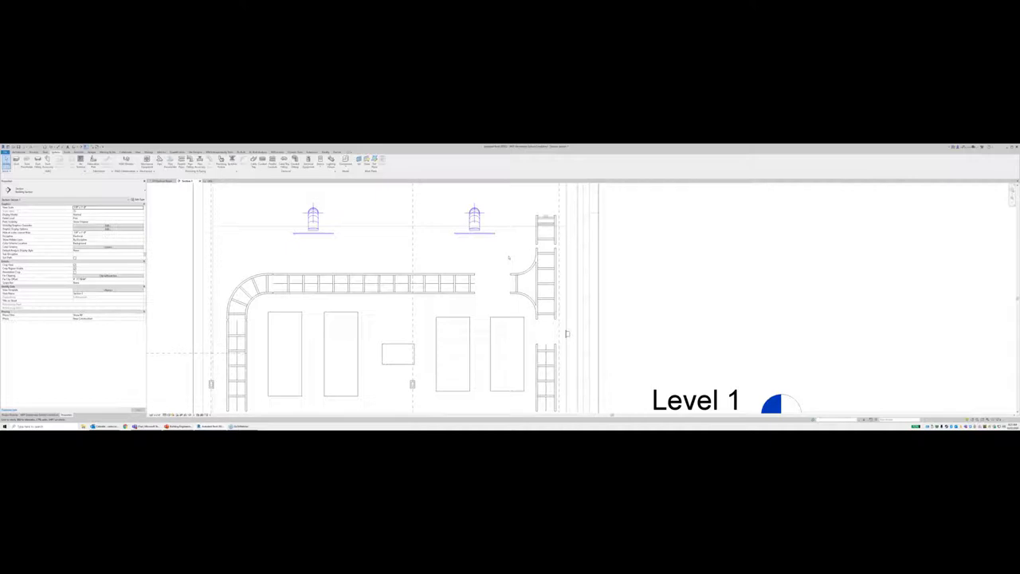
scroll(509, 256, "up", 1)
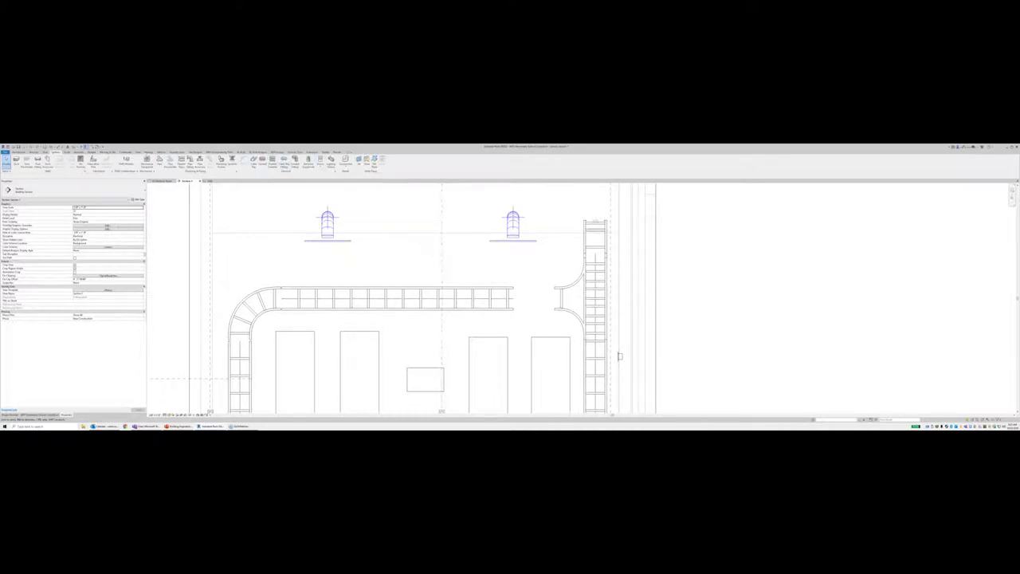
Step: Split the vertical tray just below the tee, and delete the piece overlapping the tee together with the leftover union fitting
left_click(326, 153)
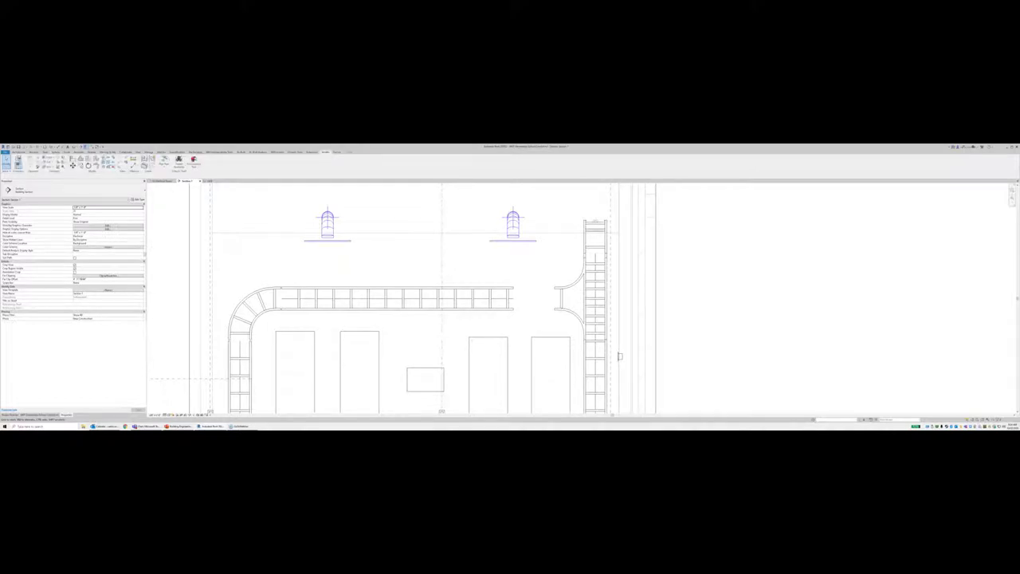
left_click(104, 158)
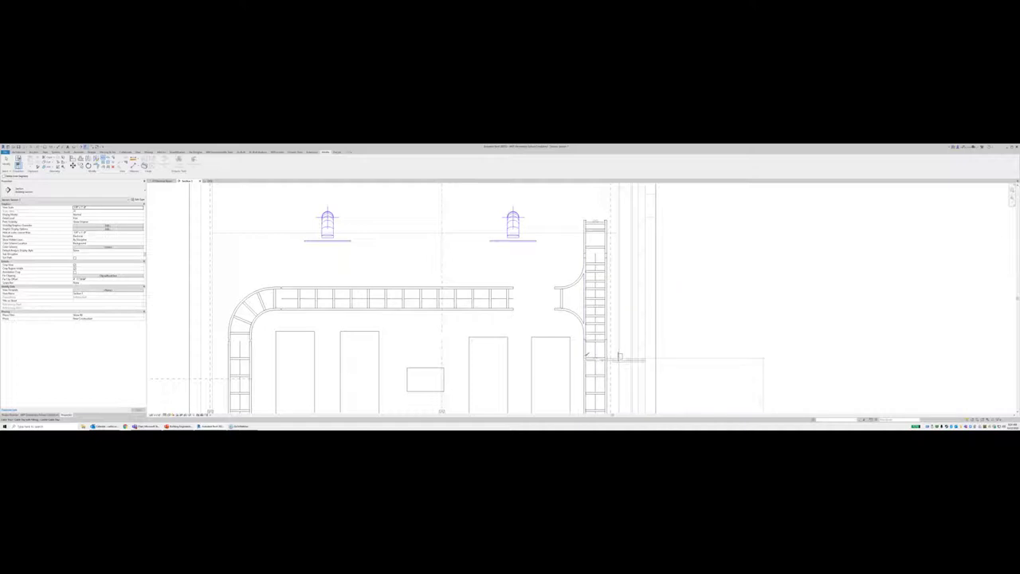
key("Escape")
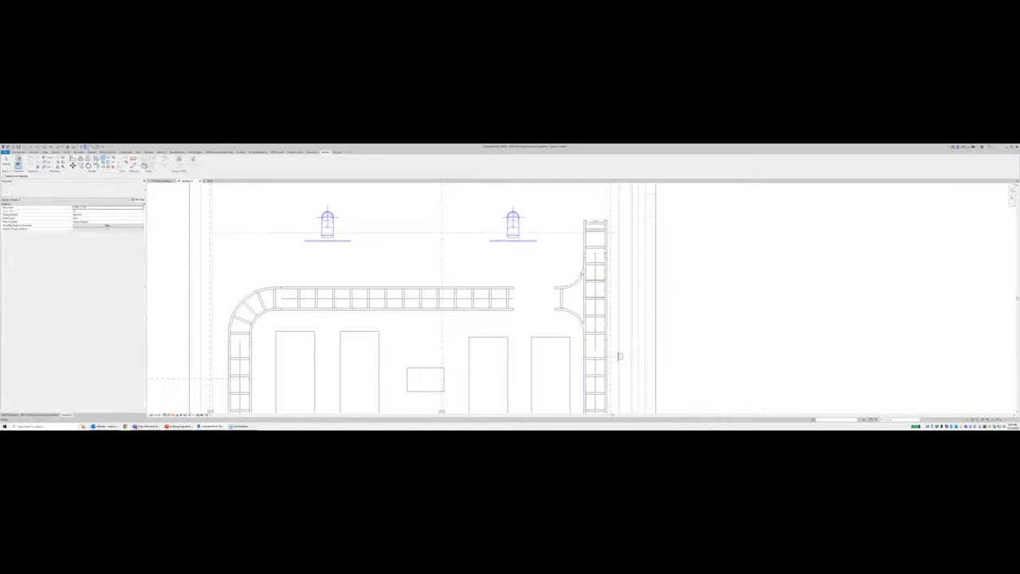
left_click(586, 327)
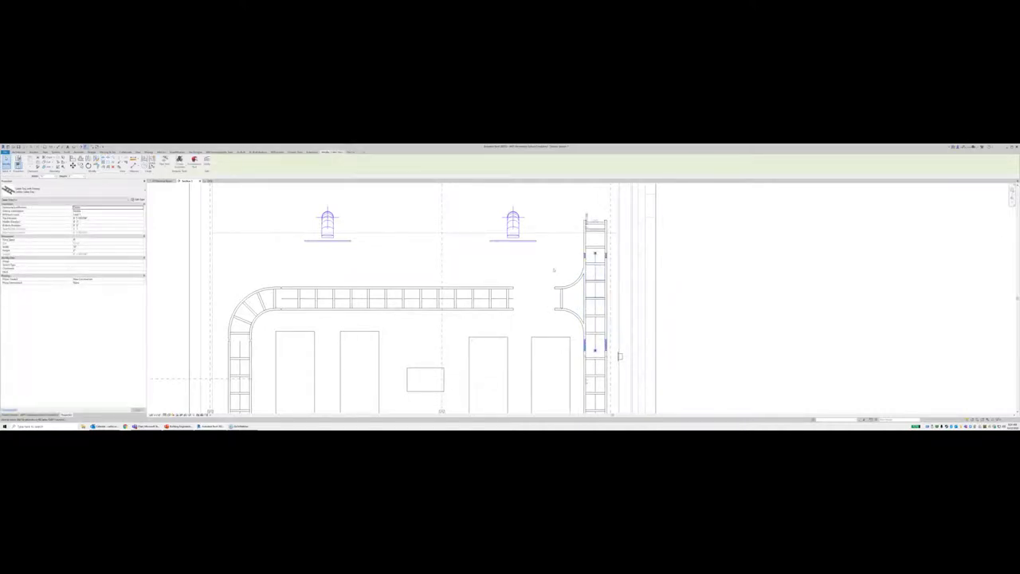
key("Delete")
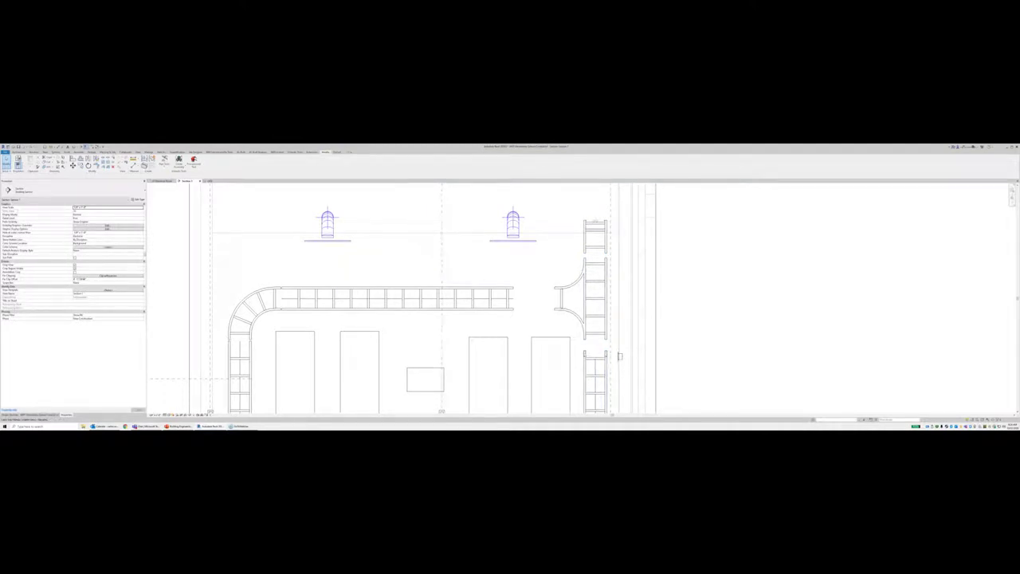
left_click(604, 355)
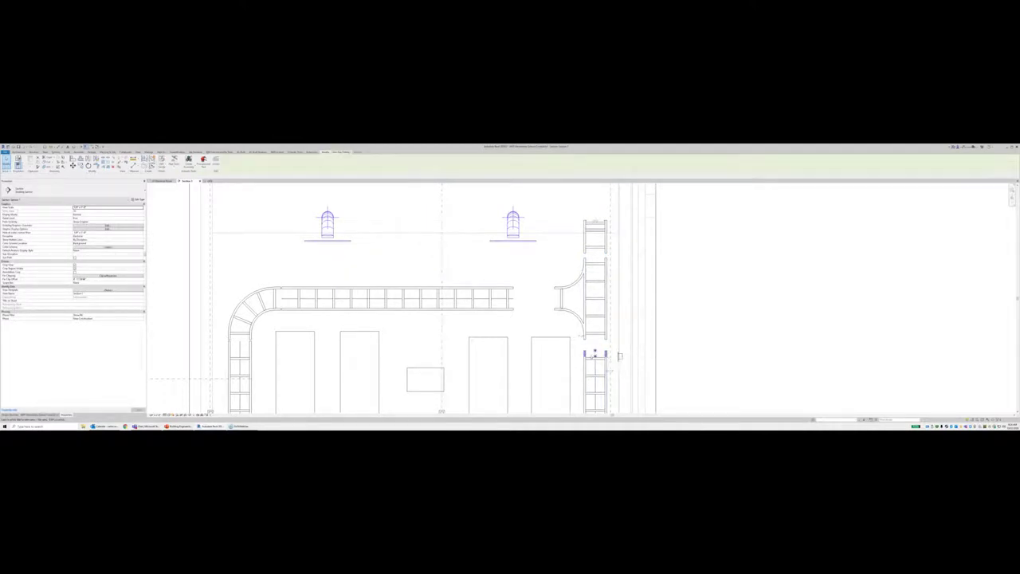
key("Delete")
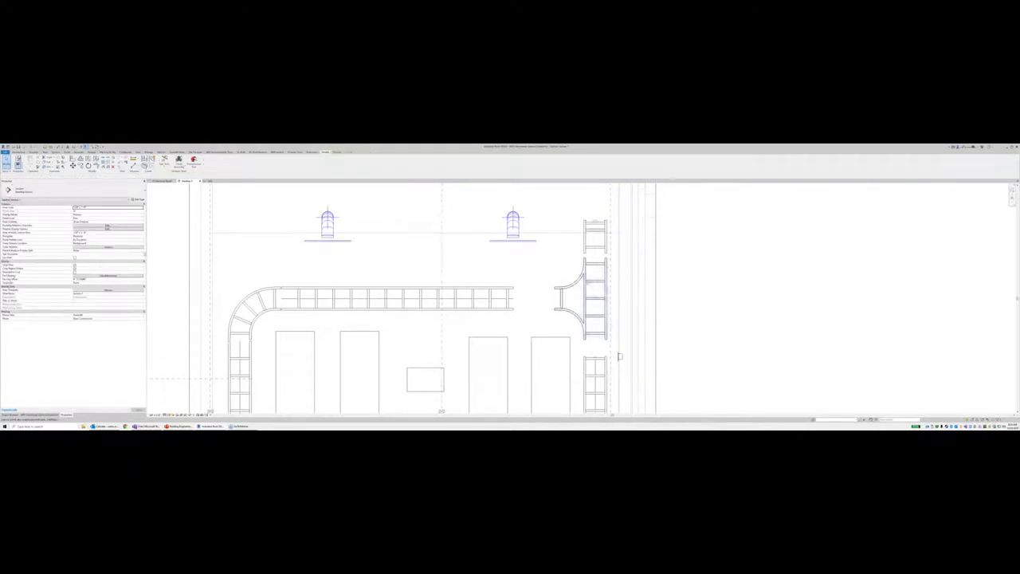
Step: In the electrical room plan, align the tee fitting's back face with the wall face behind the existing trays
left_click(573, 289)
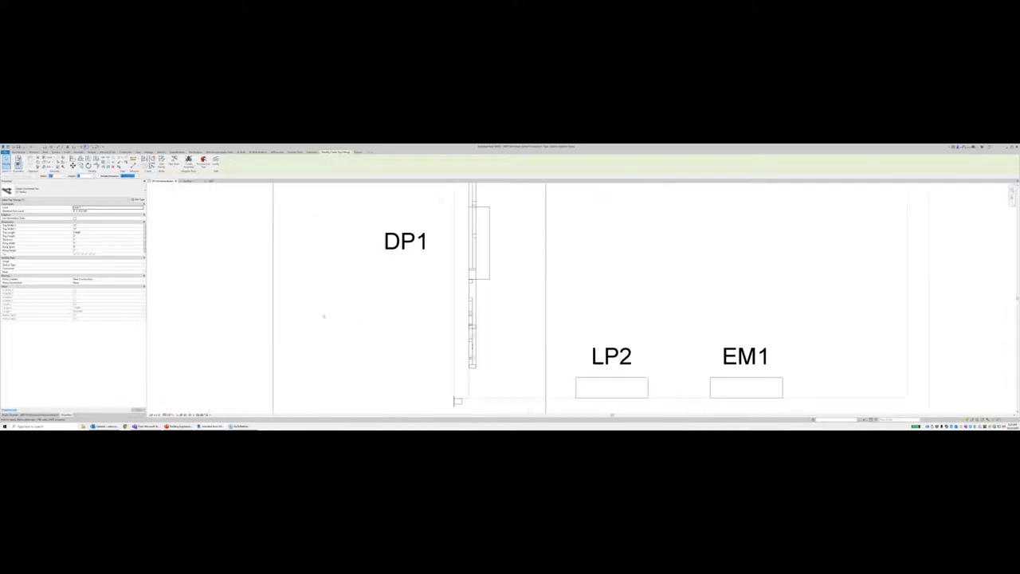
scroll(518, 311, "down", 4)
middle_click_drag(501, 278, 477, 386)
scroll(477, 386, "down", 1)
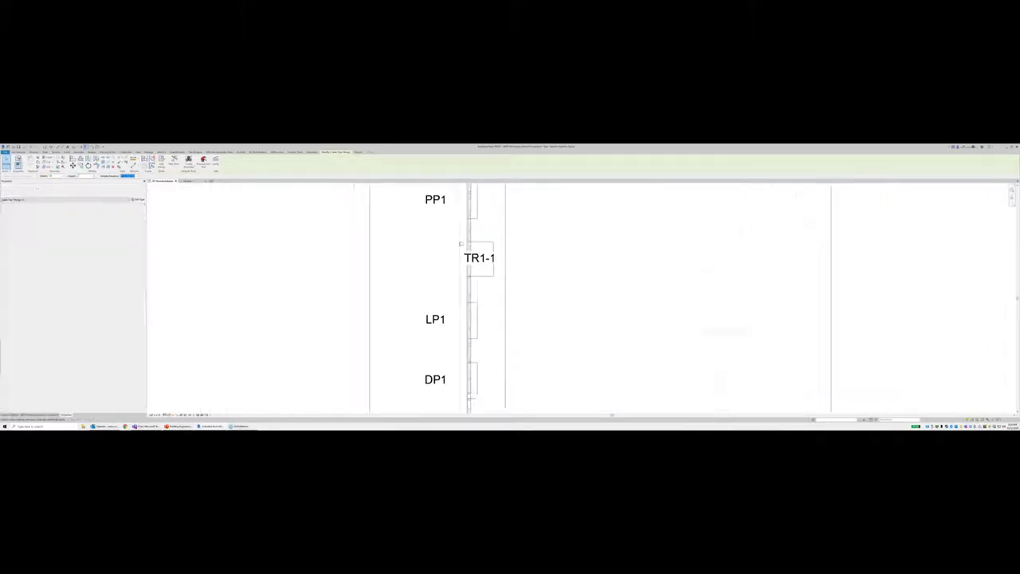
middle_click_drag(487, 241, 472, 378)
scroll(452, 236, "up", 5)
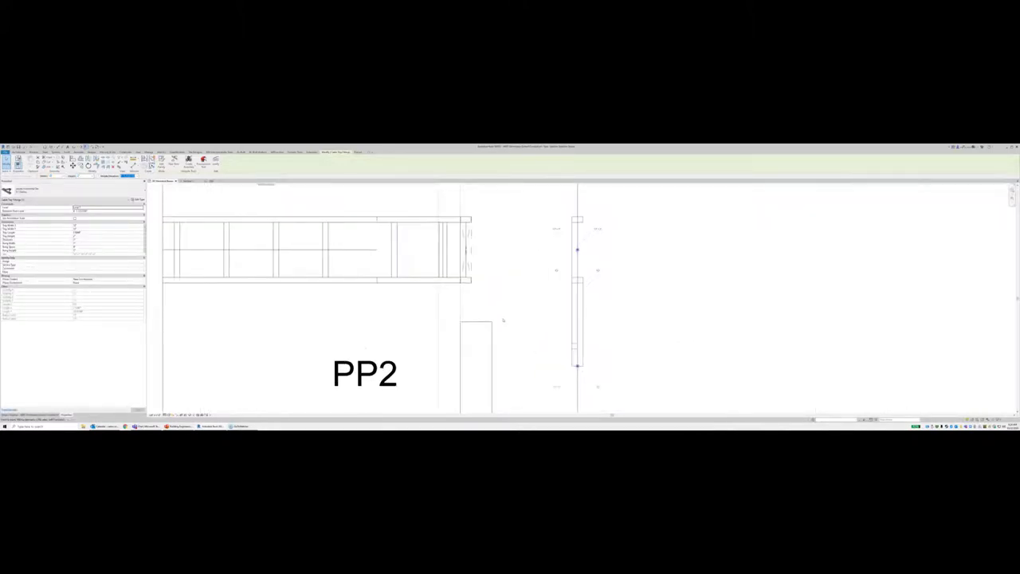
scroll(550, 302, "down", 1)
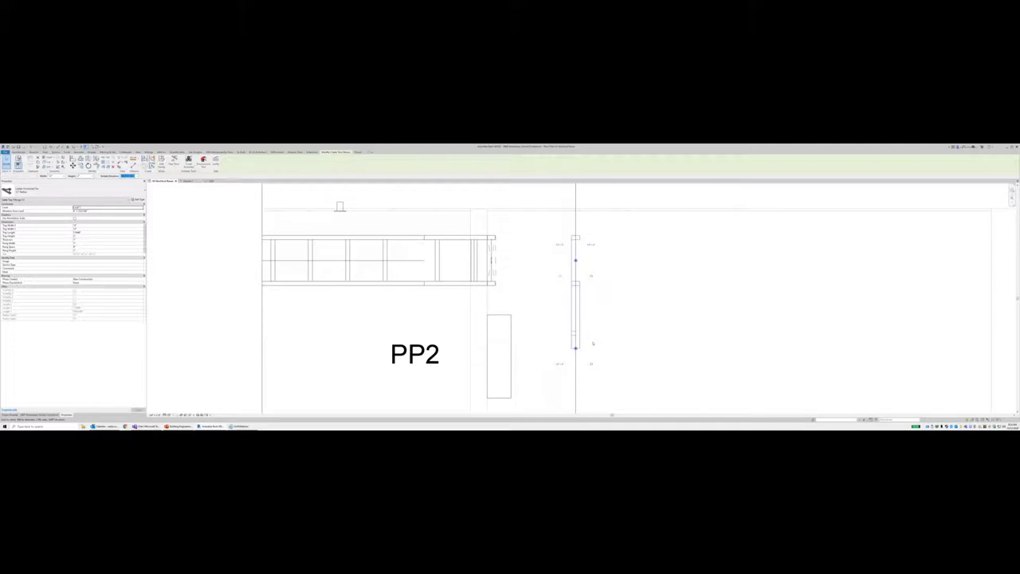
key("Escape")
key("a")
key("l")
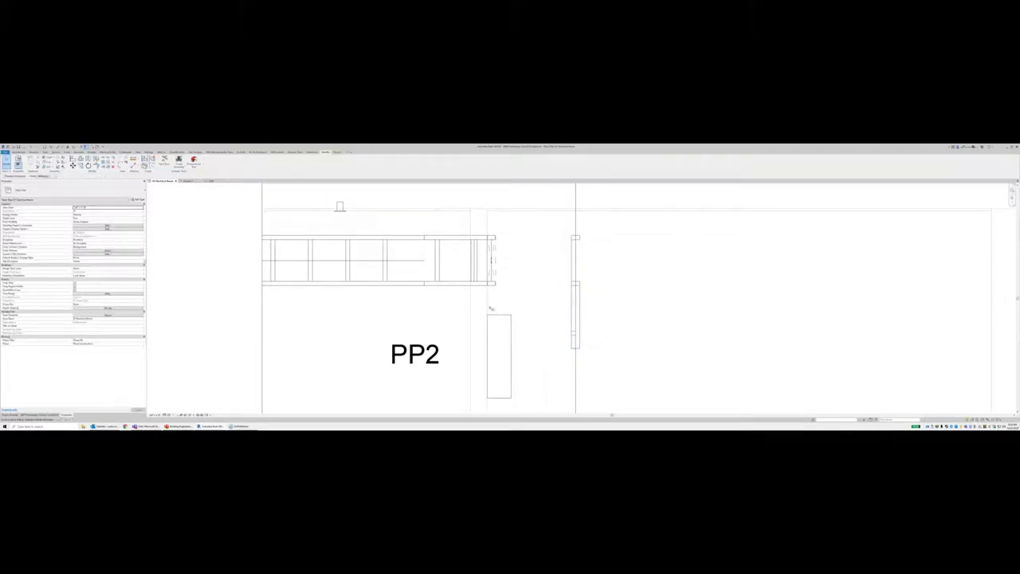
key("Tab")
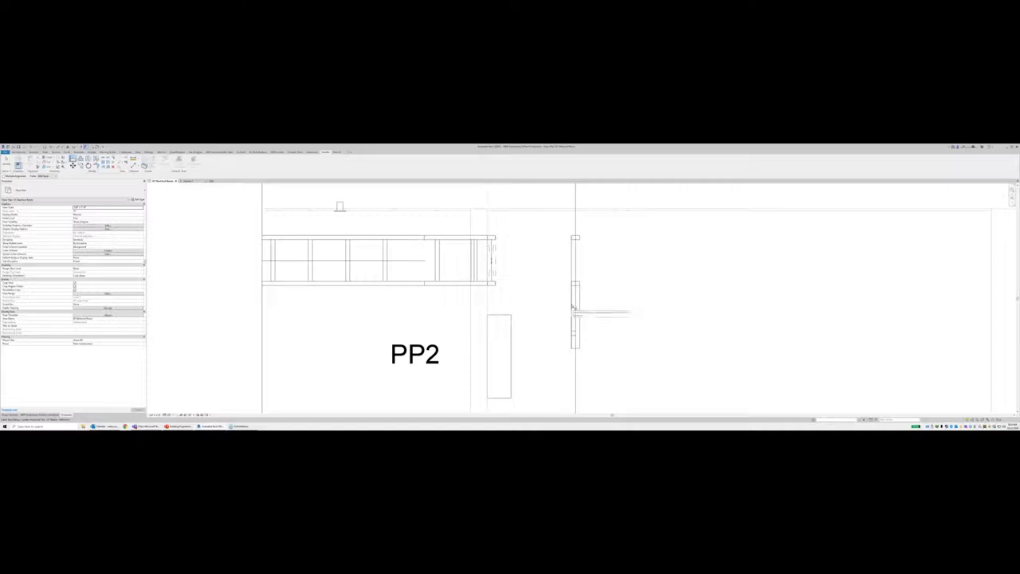
left_click(573, 308)
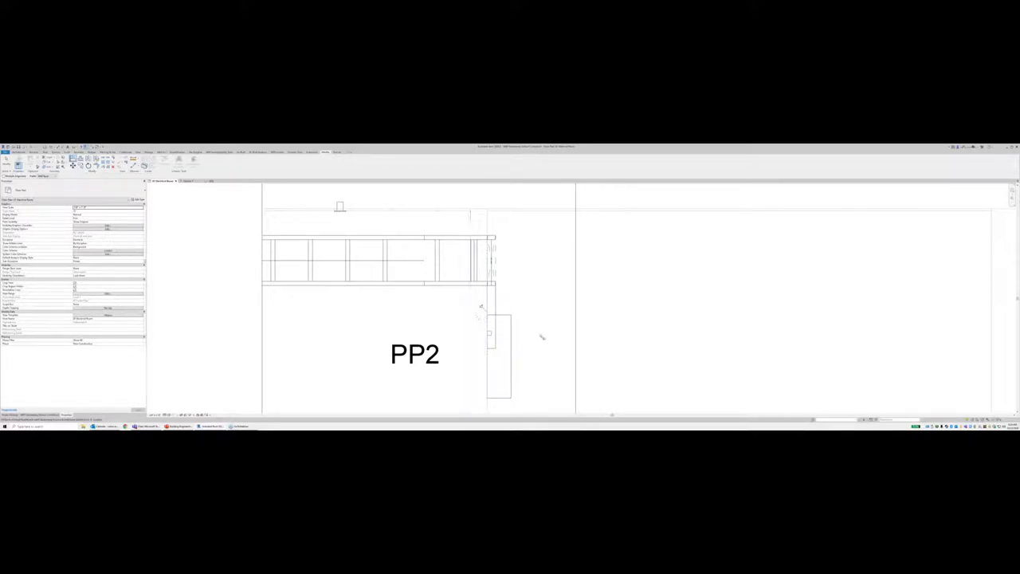
key("Escape")
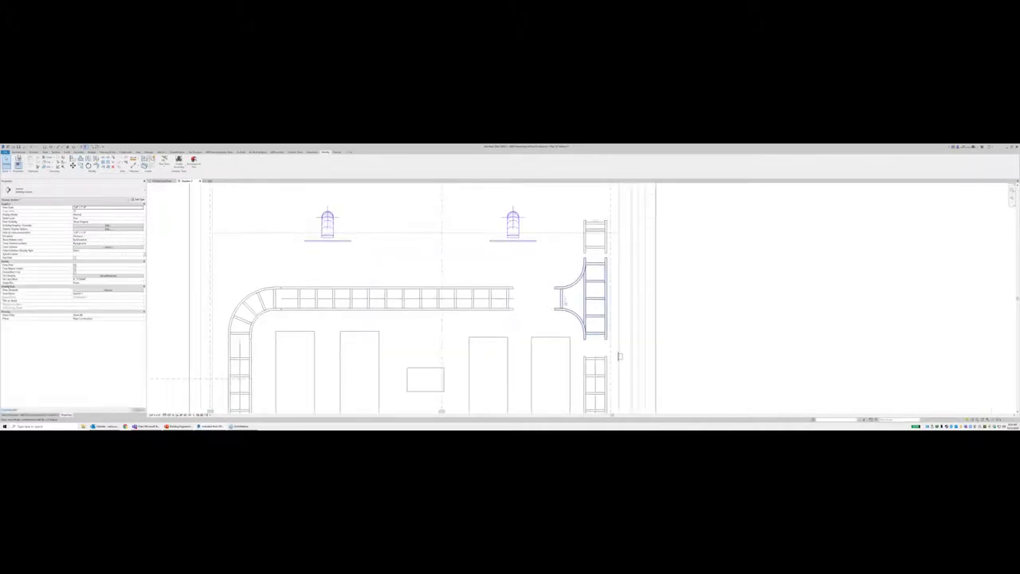
Step: In the section view, nudge the tee, horizontal tray and bend up together until the tee meets the fitting above it
left_click(589, 286)
left_click(594, 237)
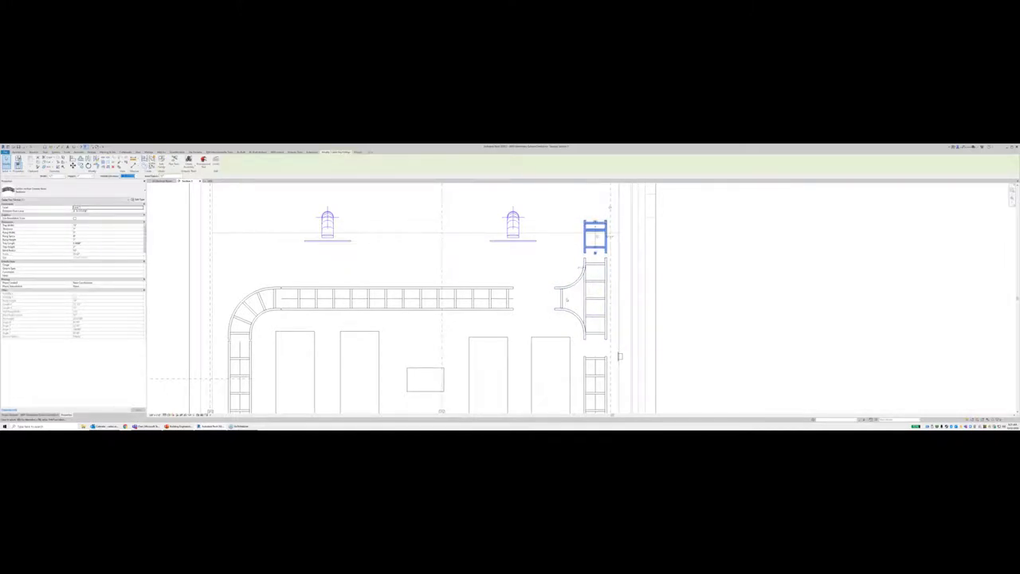
left_click(565, 301)
left_click(565, 300)
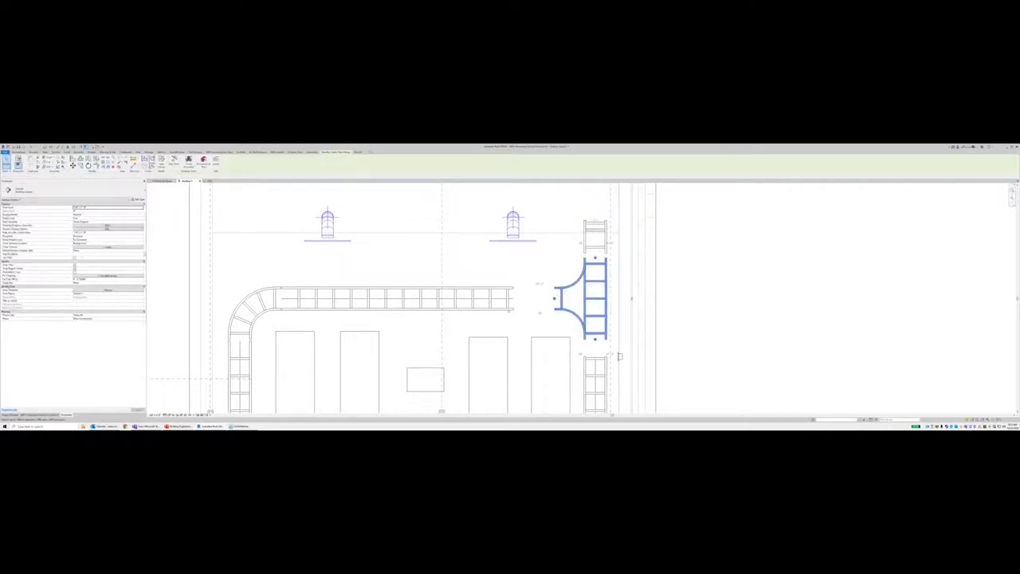
left_click(383, 299, "ctrl")
left_click(249, 288, "ctrl")
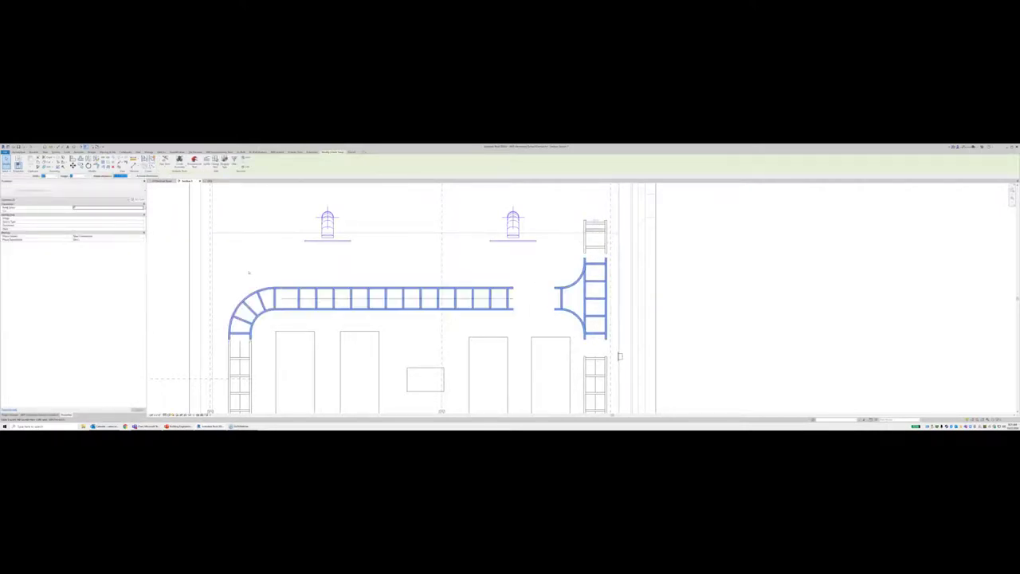
key("Up")
key("Up")
key("Up")
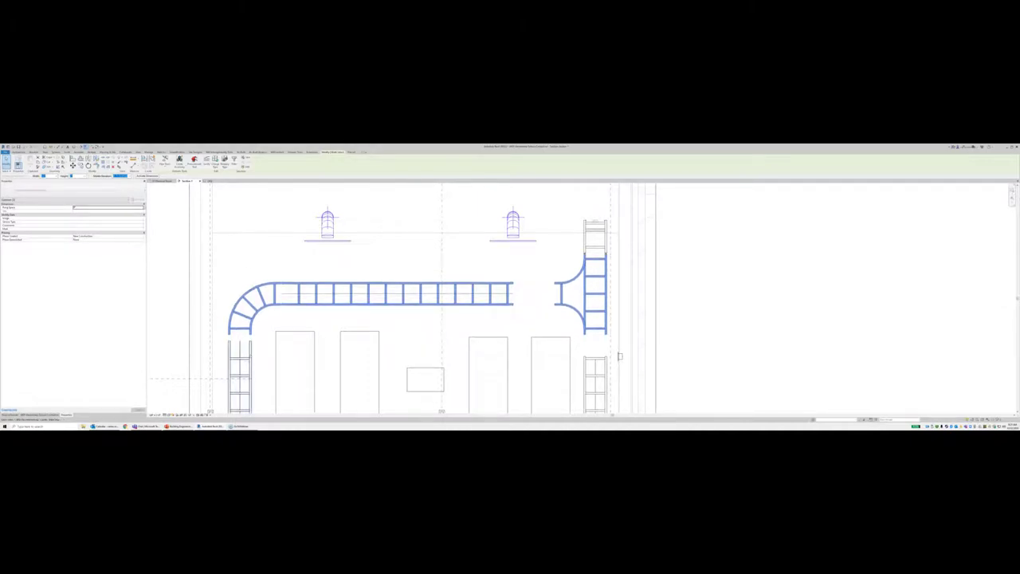
Step: Nudge the vertical tray below the bend up until it meets the bend's lower end
left_click(242, 355)
key("Up")
key("Up")
key("Up")
key("Up")
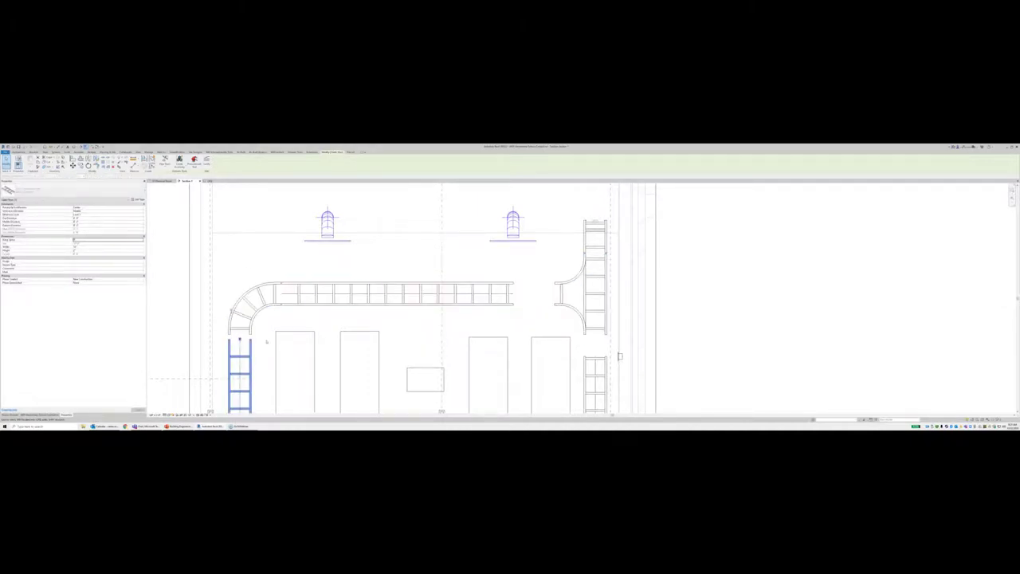
Step: Nudge the vertical tray below the tee up until its upper end meets the tee's lower end
left_click(537, 275)
left_click(596, 363)
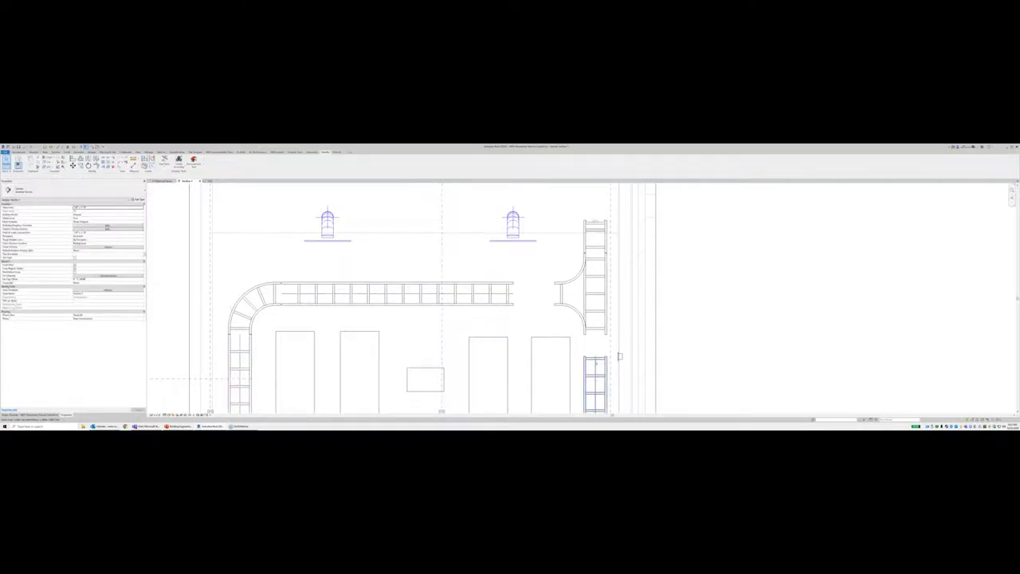
left_click(597, 363)
scroll(585, 321, "down", 1)
middle_click_drag(586, 322, 567, 288)
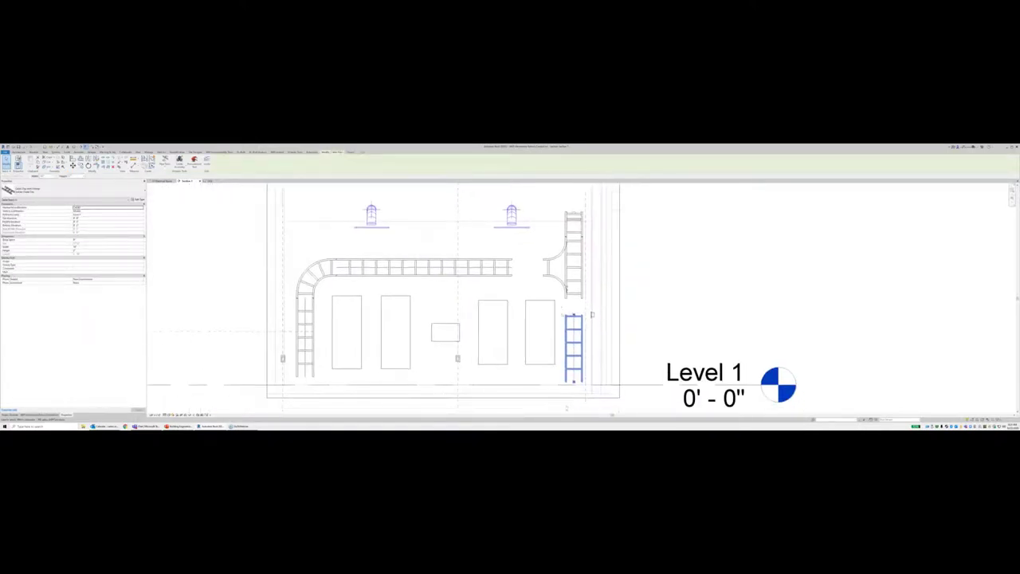
key("Up")
key("Up")
key("Up")
key("Up")
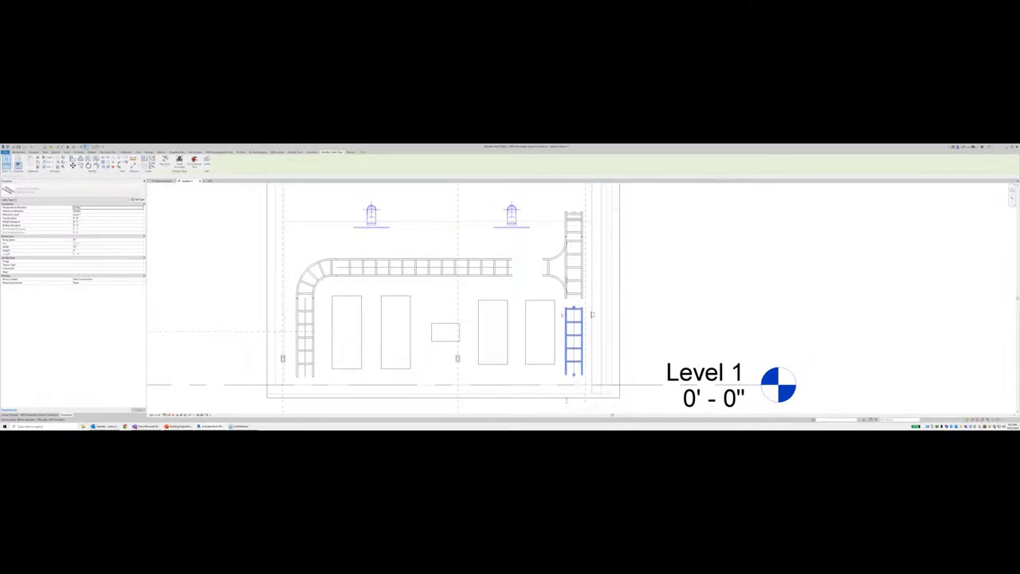
key("Up")
key("Up")
key("Up")
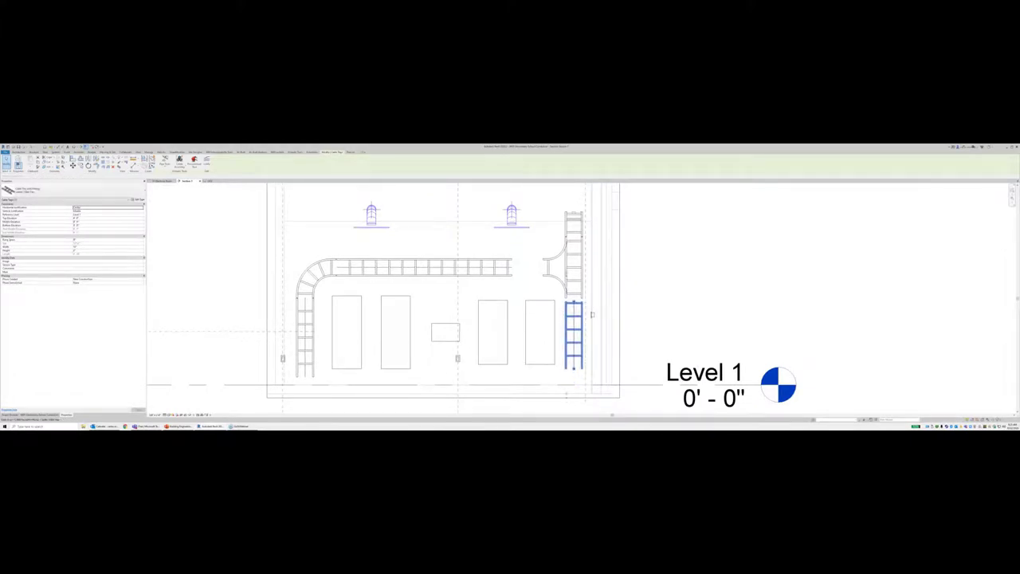
Step: Close the remaining gap below the tee by nudging the selected vertical tray up in small increments
scroll(573, 296, "up", 3)
key("Up")
key("Up")
key("Up")
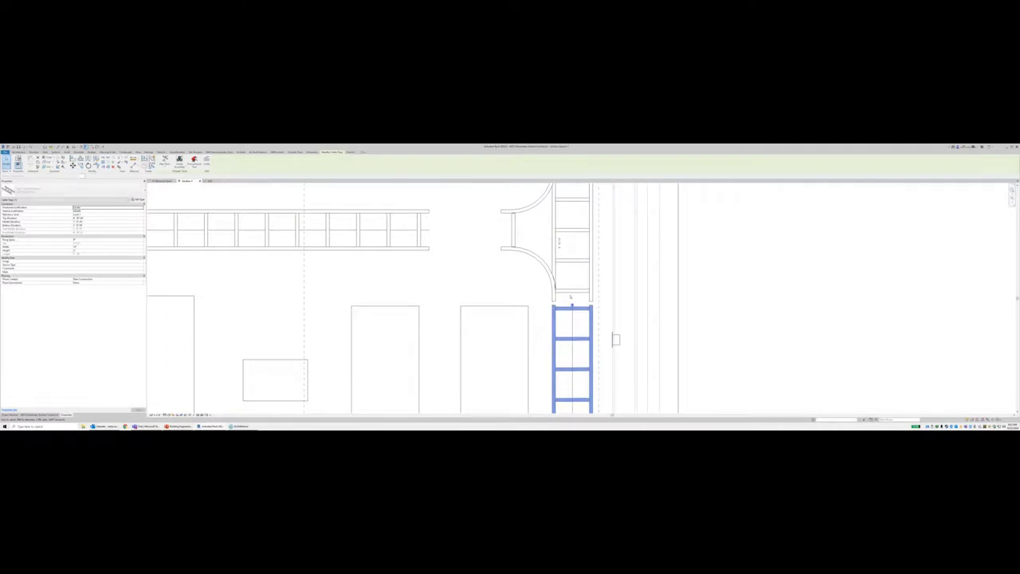
key("Up")
key("Up")
key("Up")
scroll(528, 306, "down", 1)
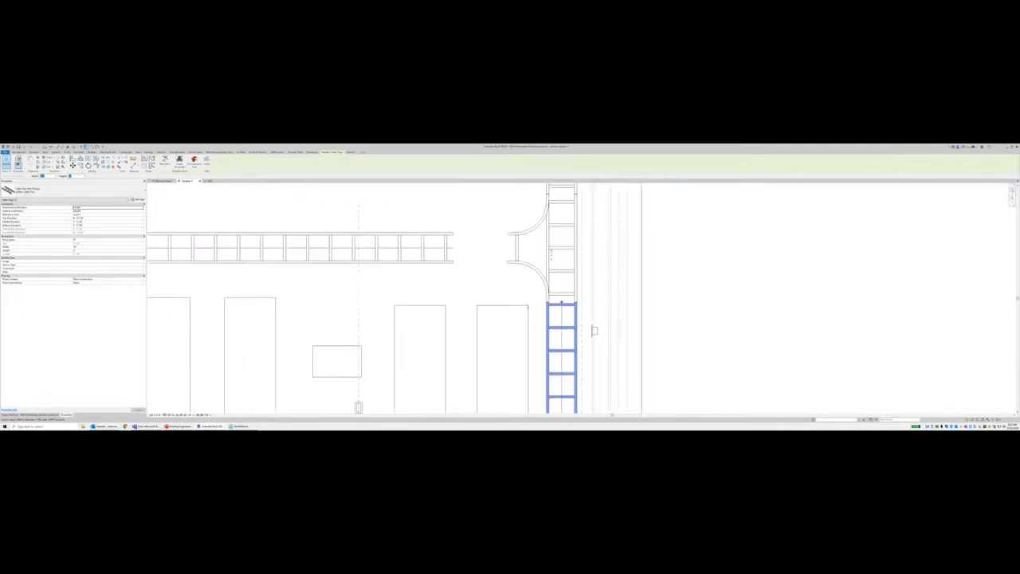
scroll(547, 365, "down", 5)
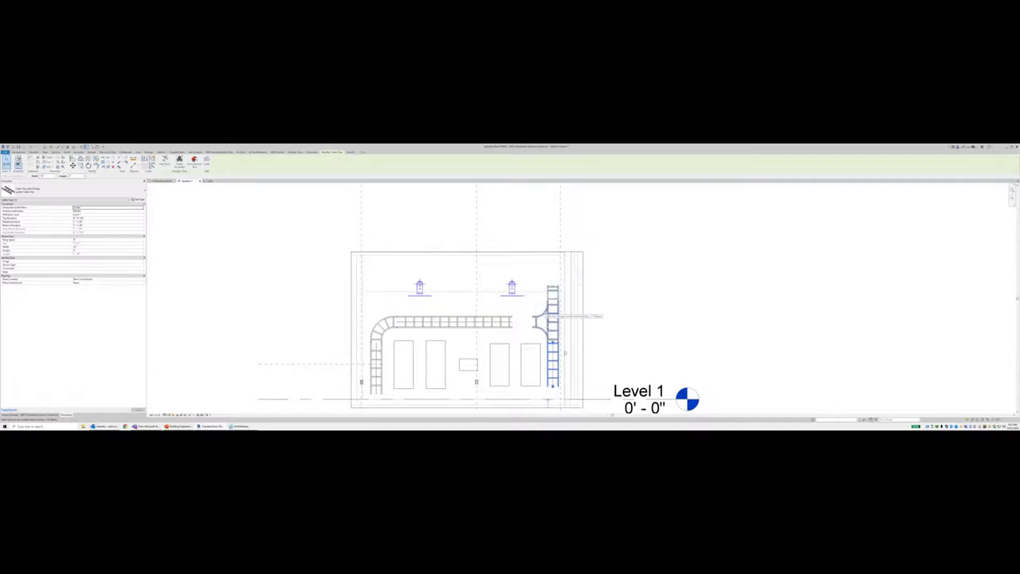
Step: Lengthen the horizontal tray above the panels so it can span the distance between the bend and the tee
scroll(502, 331, "up", 4)
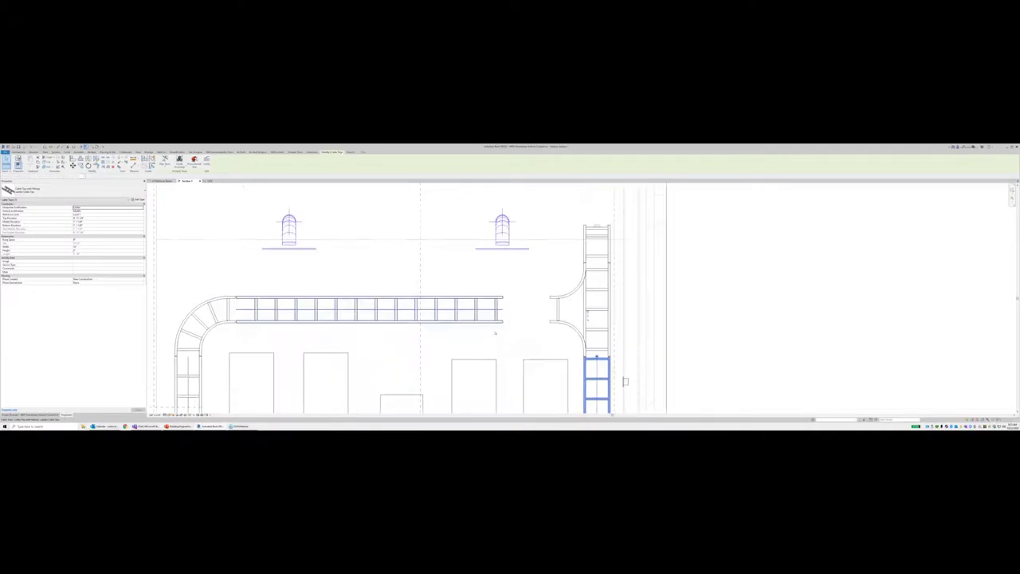
left_click(495, 332)
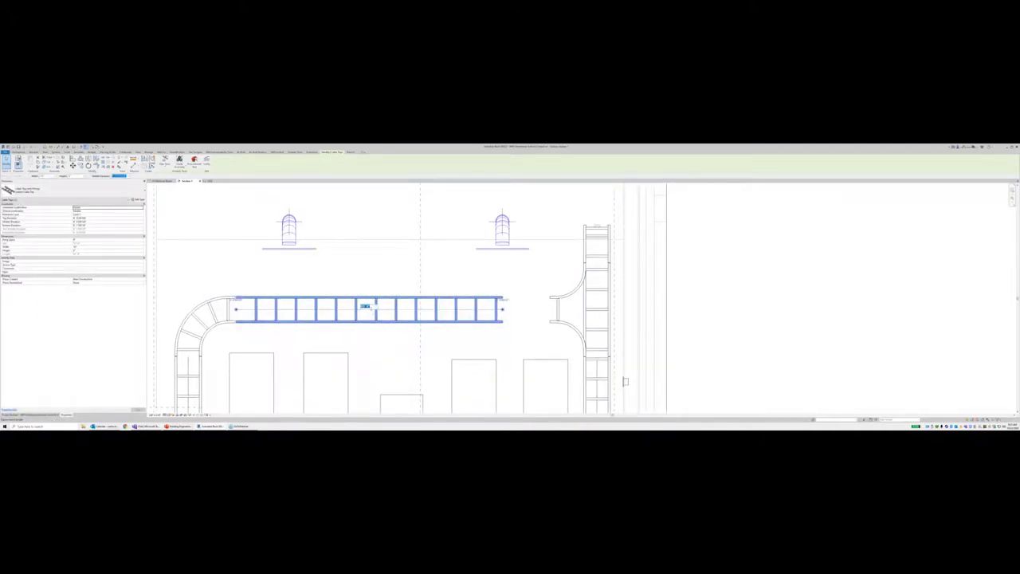
key("Return")
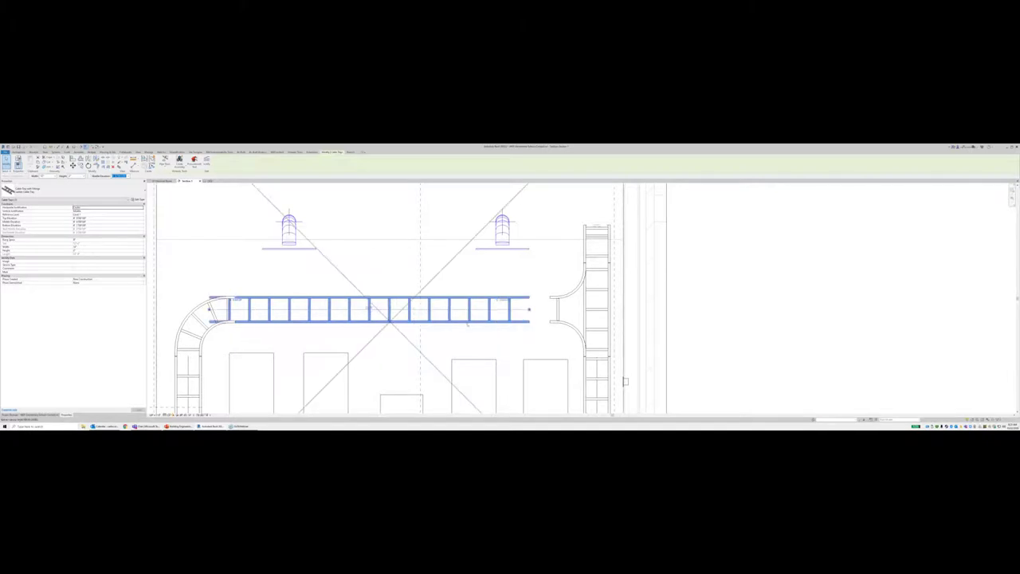
left_click(520, 338)
left_click(519, 322)
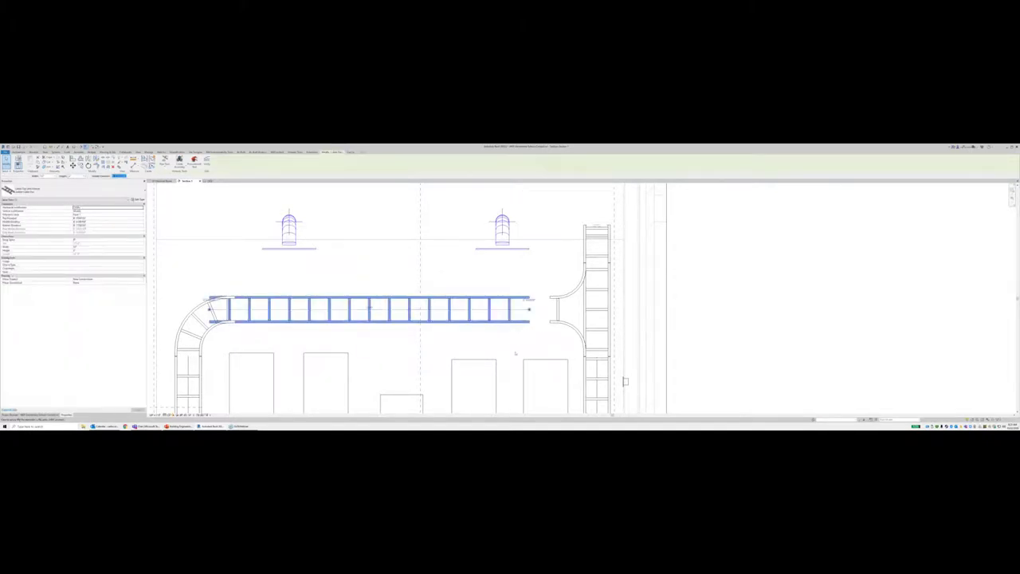
Step: Nudge the lengthened horizontal tray toward the tee until its end reaches the tee's branch
key("Right")
key("Right")
key("Right")
key("Right")
key("Right")
key("Right")
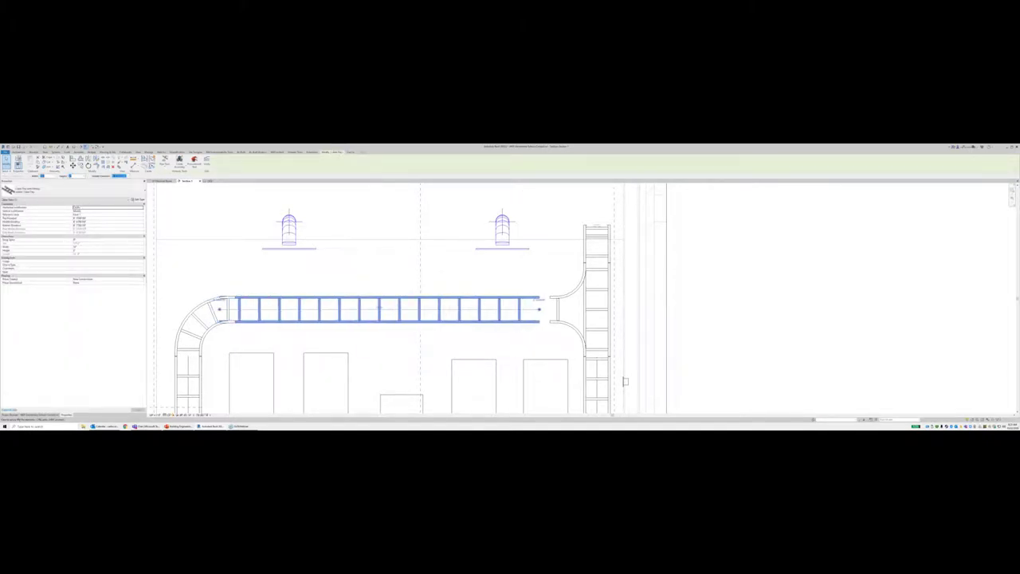
key("Right")
key("Right")
key("Right")
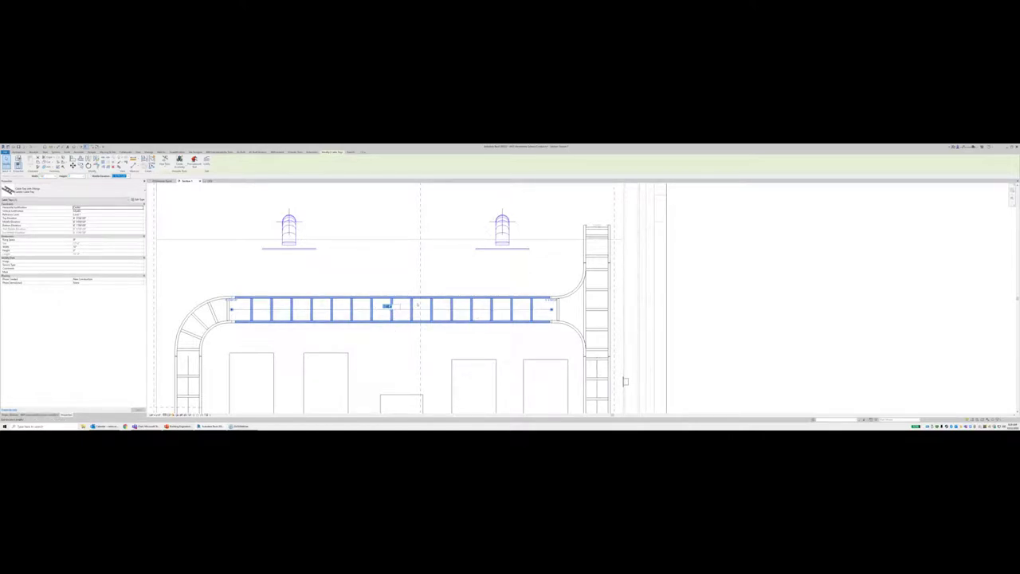
Step: Fine-tune the horizontal tray's length and nudge it so it fits between the bend and the tee without overlapping
key("Return")
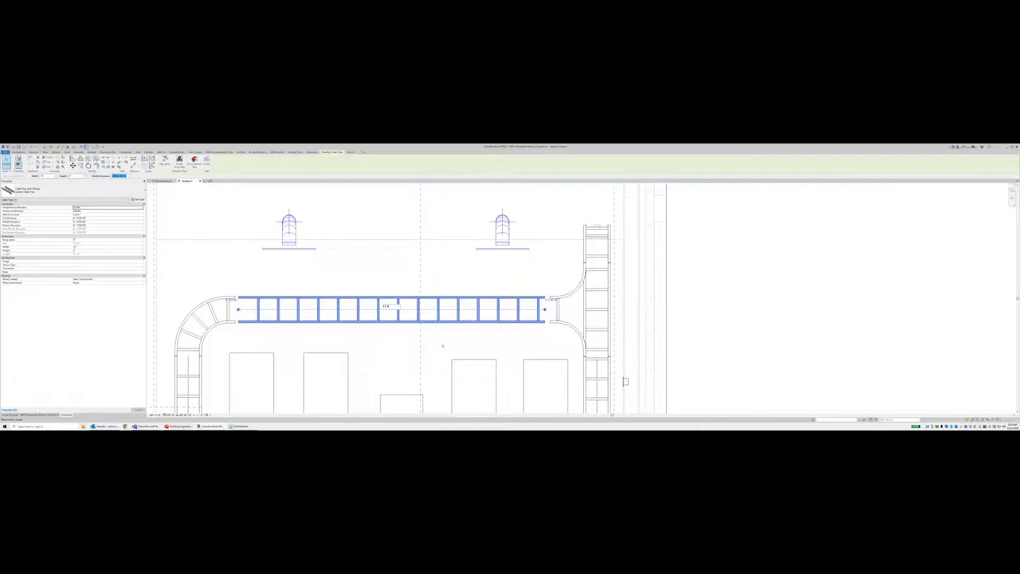
key("Return")
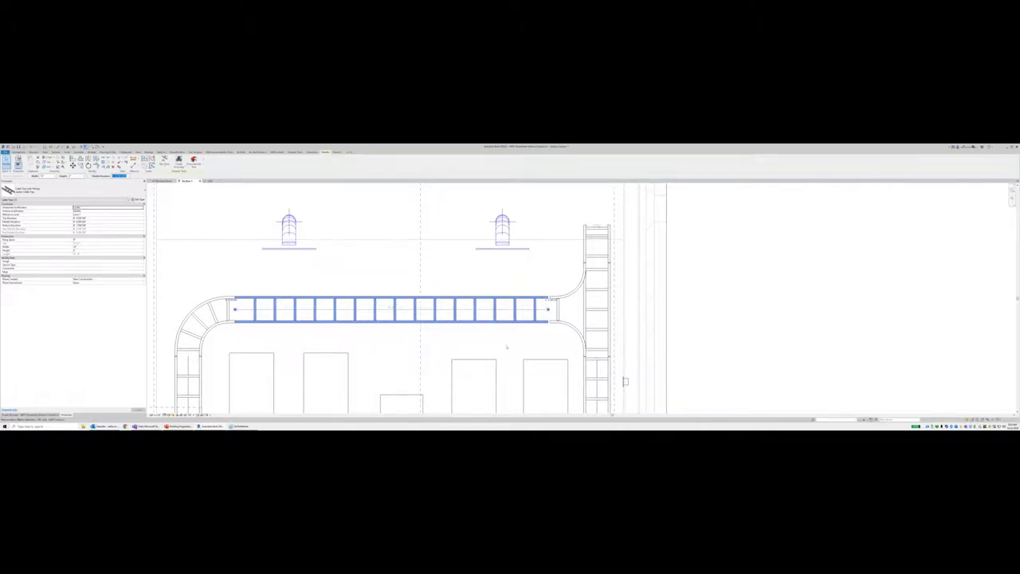
left_click(507, 346)
left_click(501, 323)
key("Right")
key("Right")
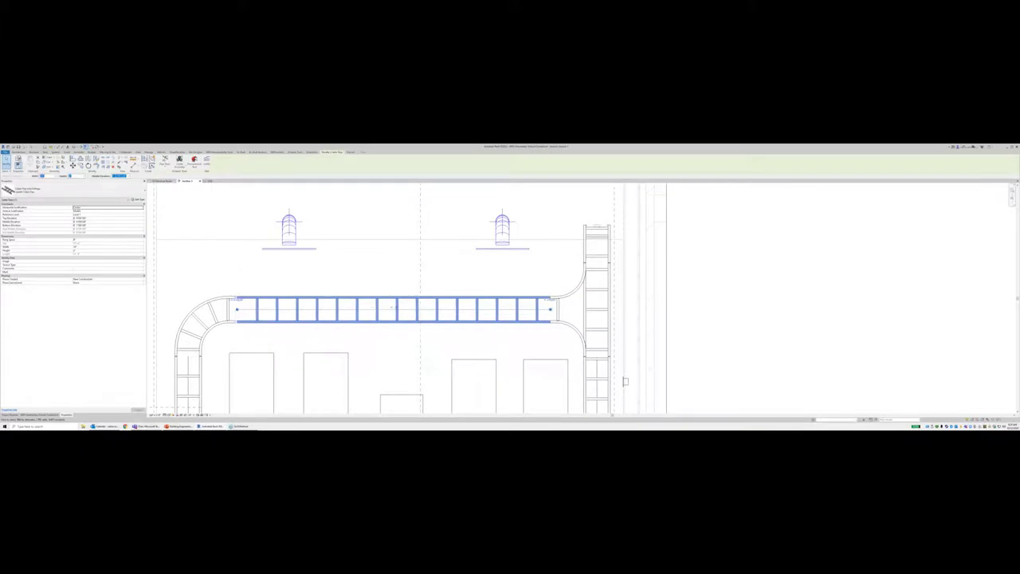
key("Left")
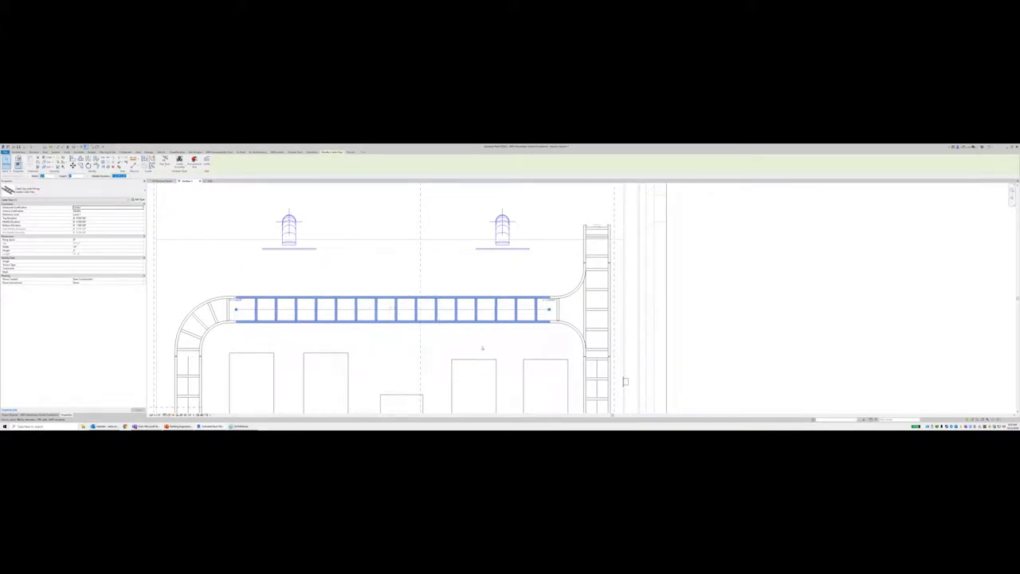
key("Escape")
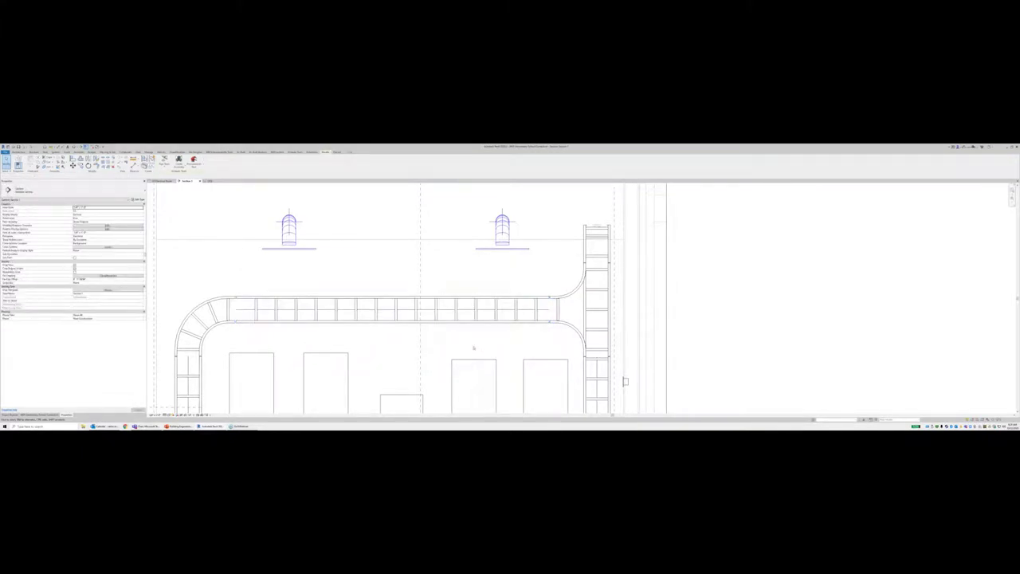
Step: Review the assembled tray run in the section view and inspect the properties of the horizontal tray
scroll(474, 348, "down", 8)
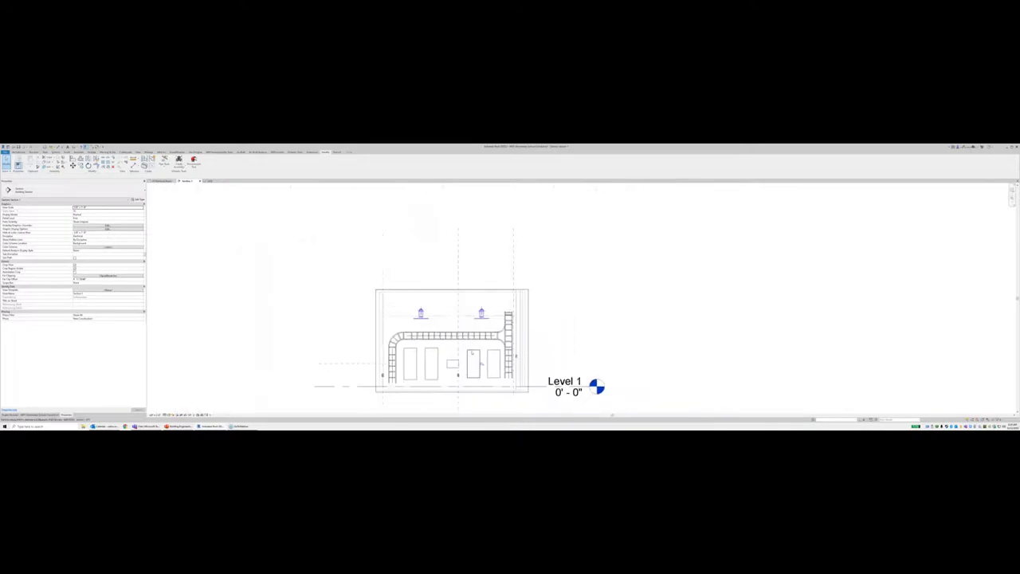
scroll(479, 396, "up", 2)
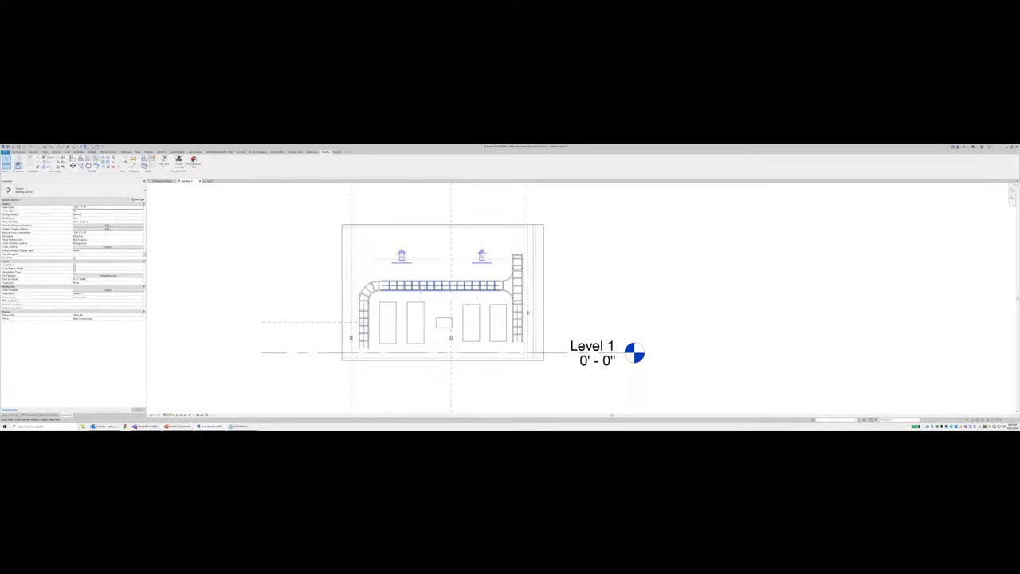
left_click(440, 285)
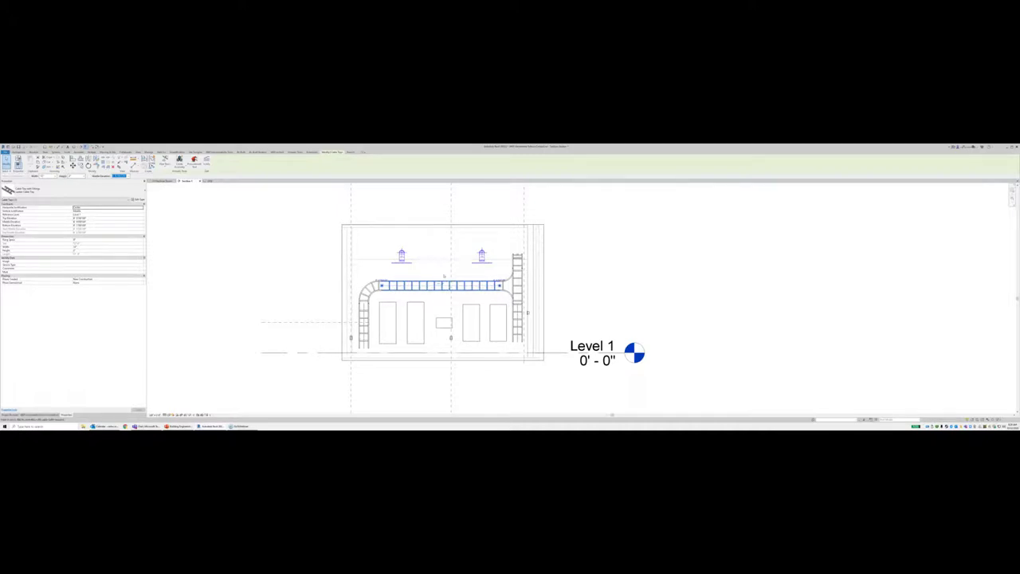
left_click(440, 305)
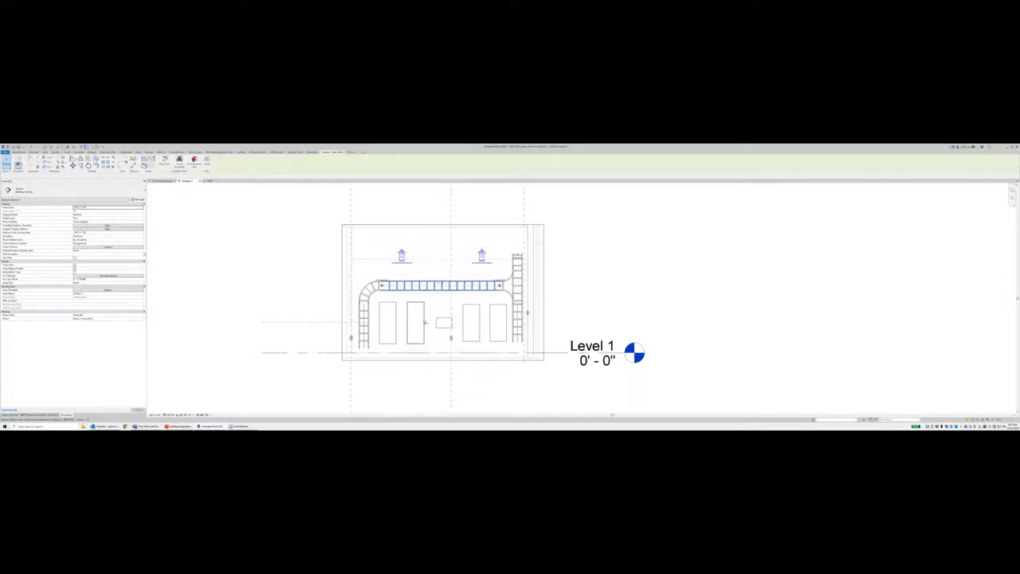
left_click(442, 286)
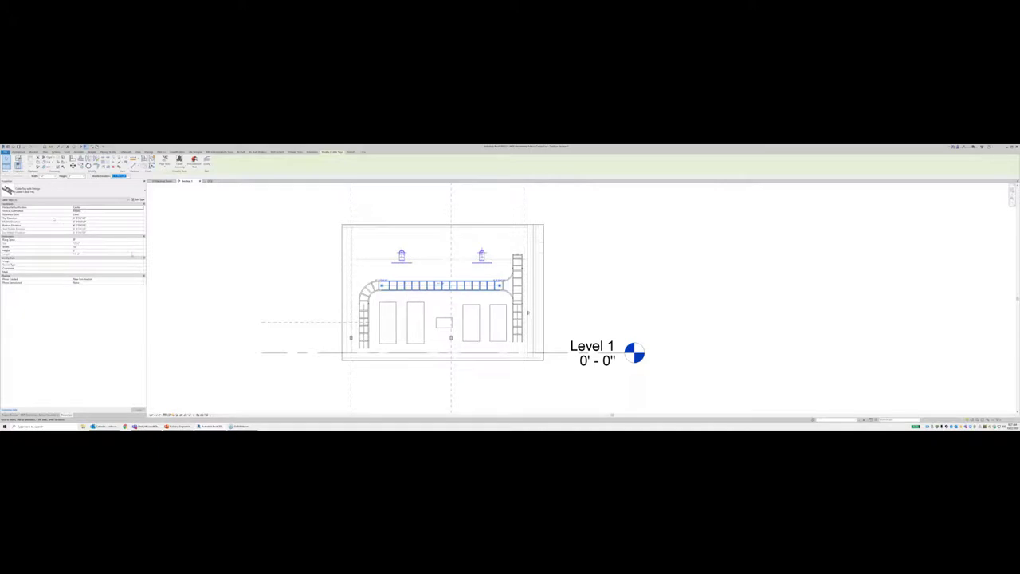
left_click(304, 269)
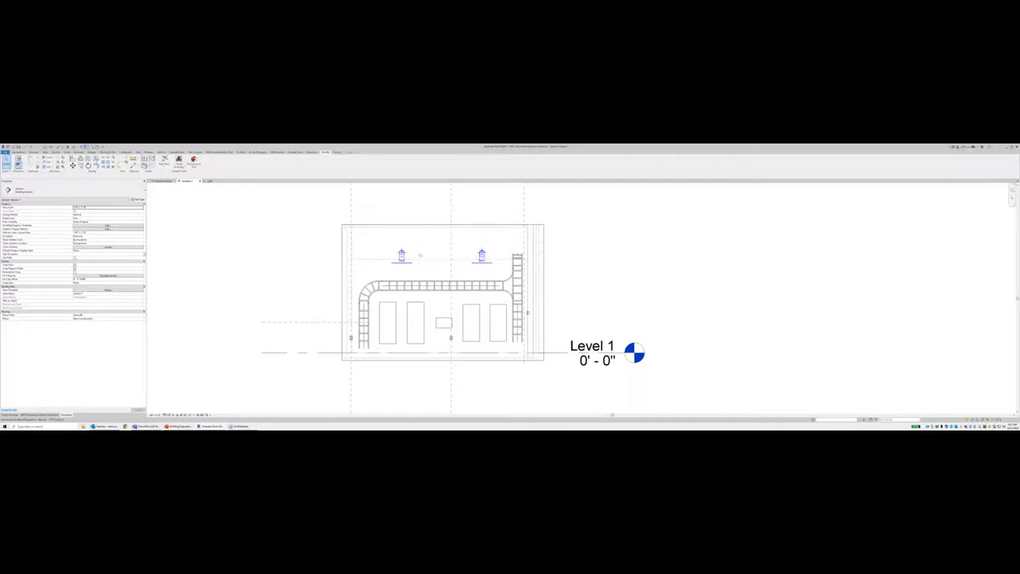
Step: Check the electrical room plan, and open the 01 Power Plan floor plan at the trays beside the panels
left_click(161, 181)
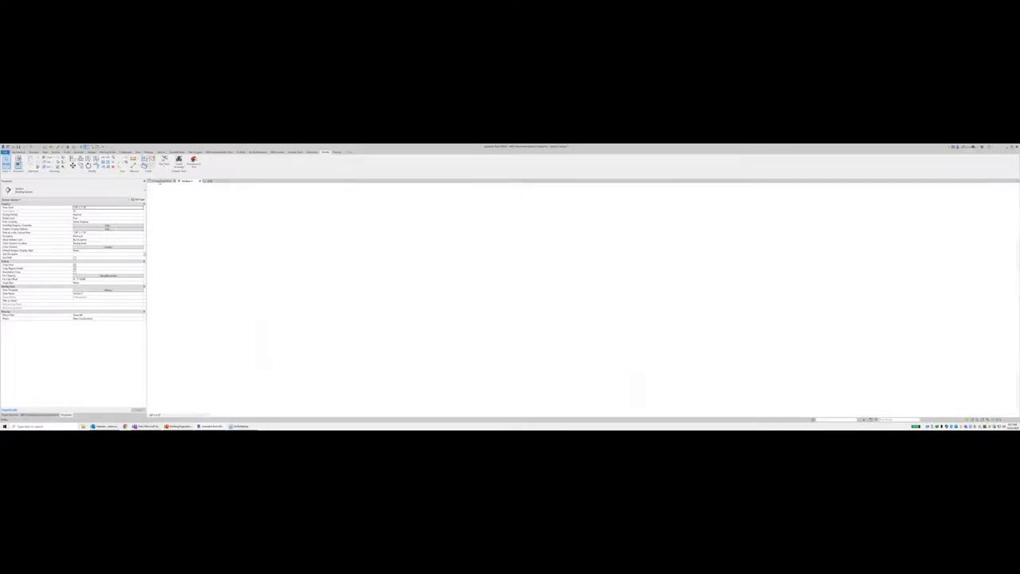
scroll(421, 311, "down", 4)
scroll(421, 313, "down", 3)
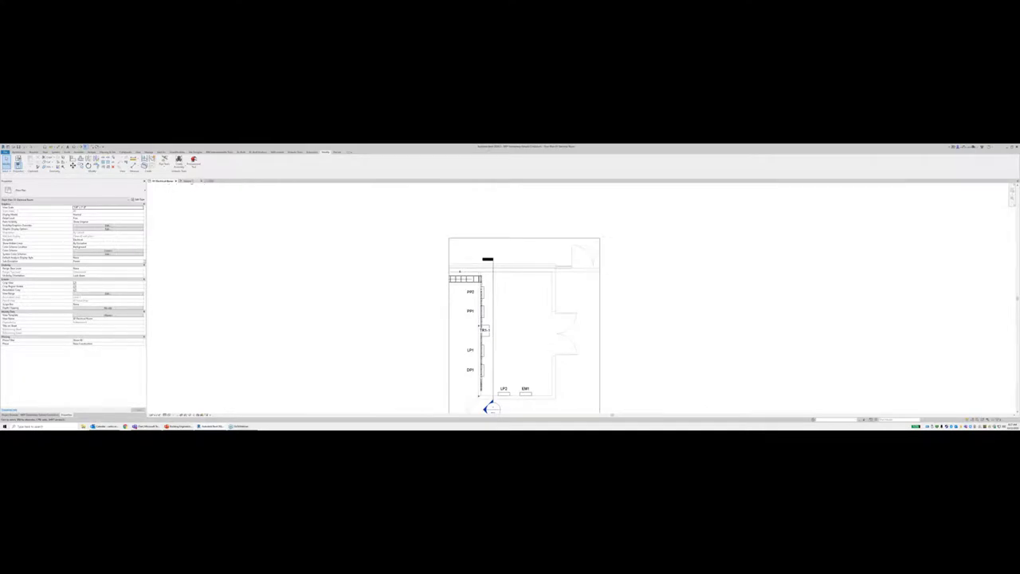
left_click(20, 414)
double_click(27, 207)
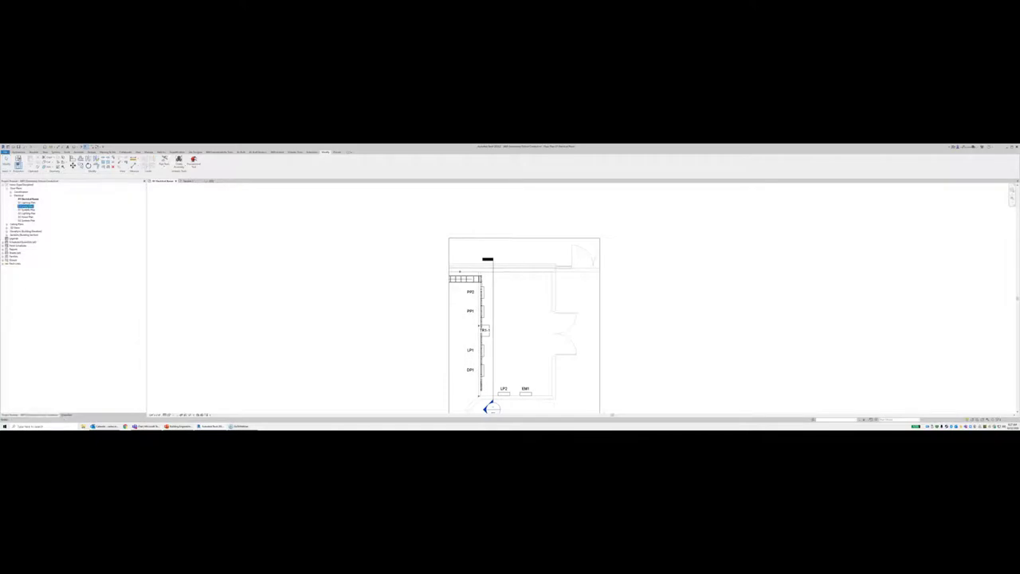
key("Return")
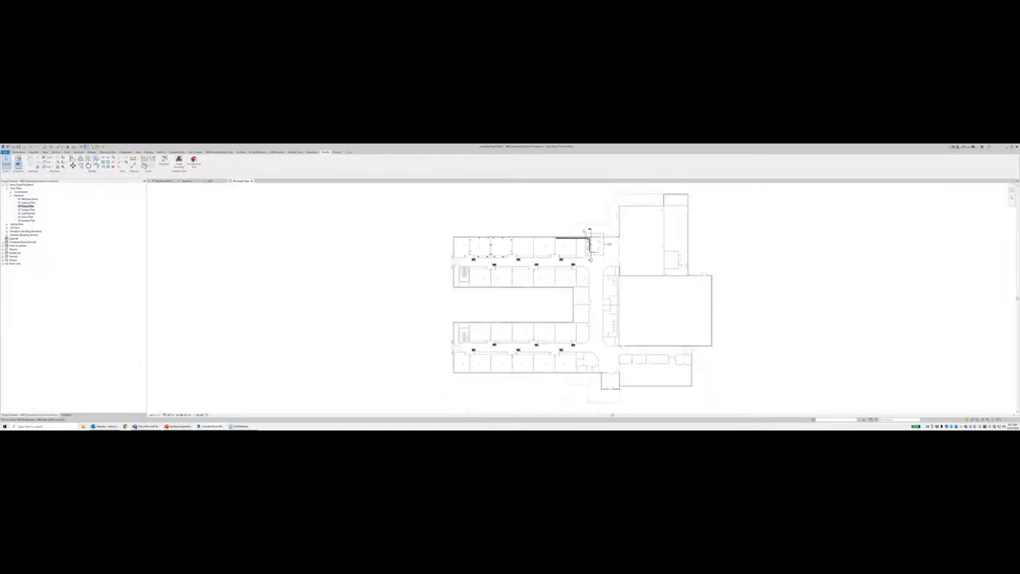
scroll(606, 263, "up", 5)
scroll(797, 375, "up", 4)
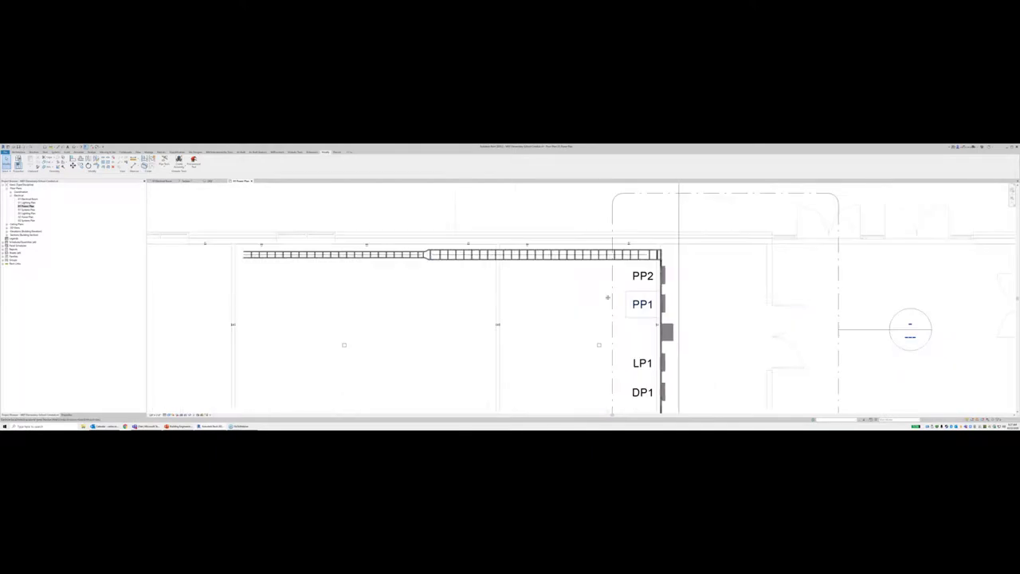
Step: Set the power plan's visual style to Hidden Line
left_click(168, 414)
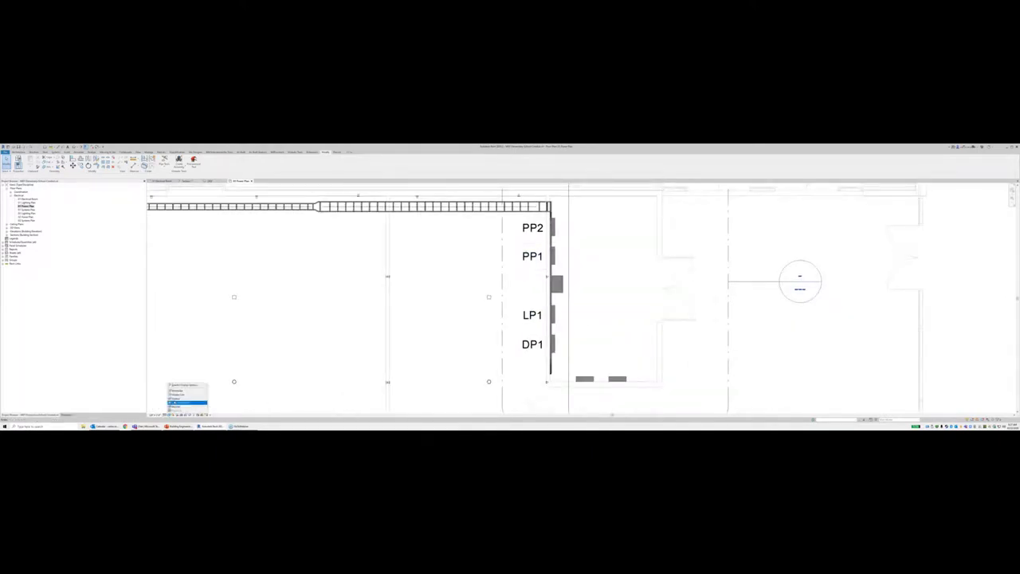
left_click(182, 396)
scroll(484, 240, "up", 1)
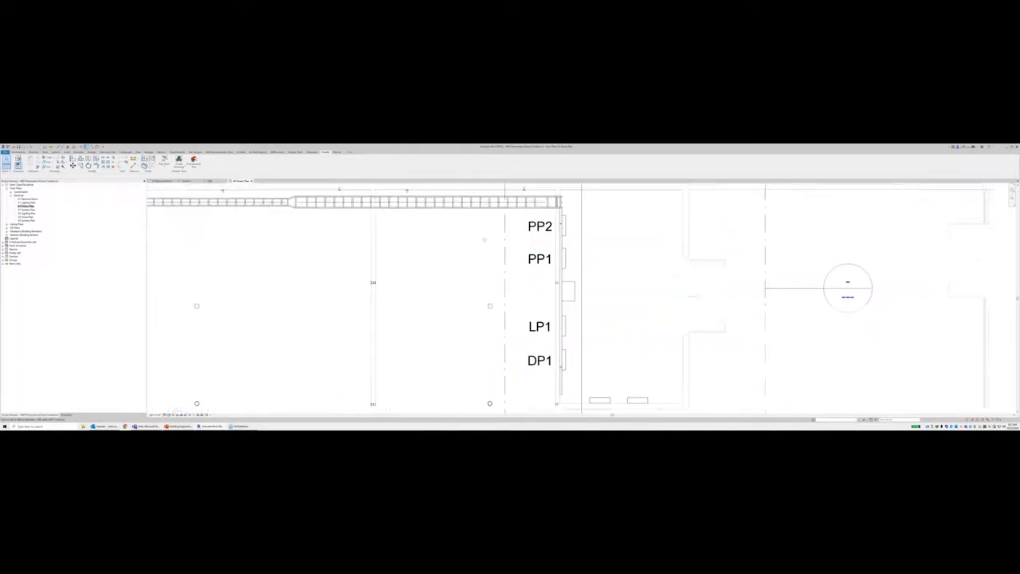
middle_click_drag(521, 258, 512, 277)
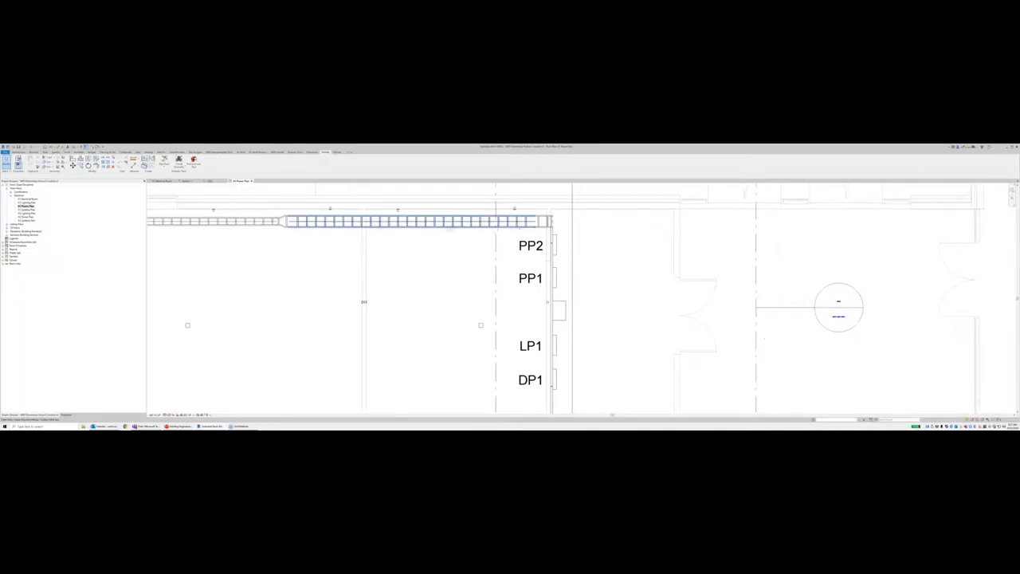
Step: Create a similar ladder tray branching perpendicularly off the wide tray near PP2 and running past DP1, and select the new branch
left_click(451, 227)
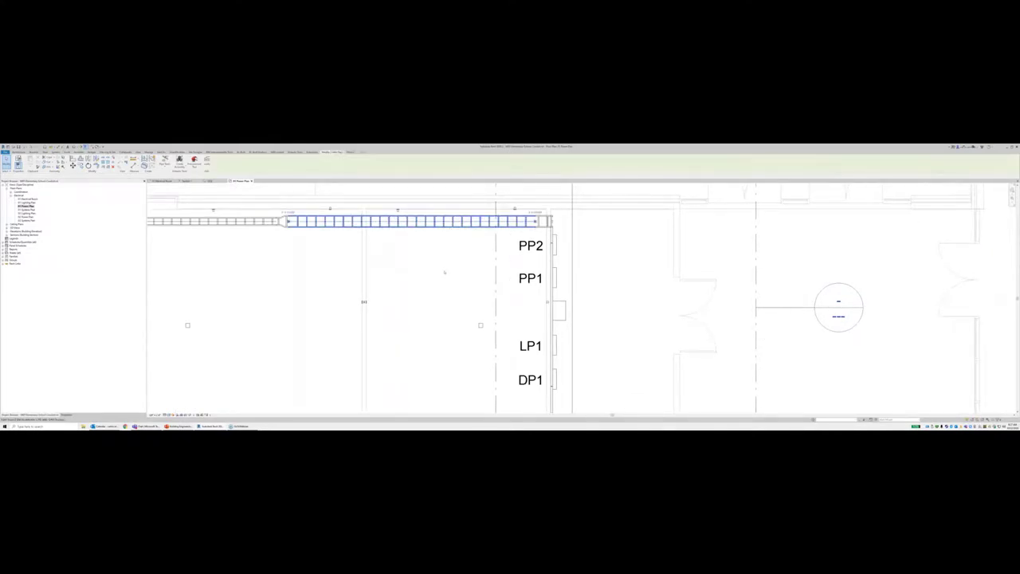
right_click(451, 232)
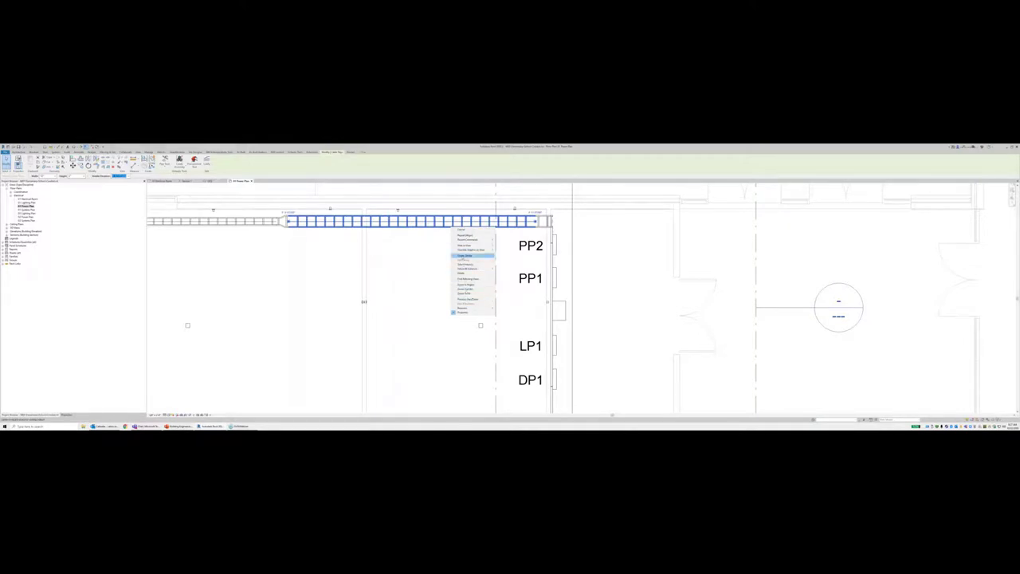
left_click(463, 255)
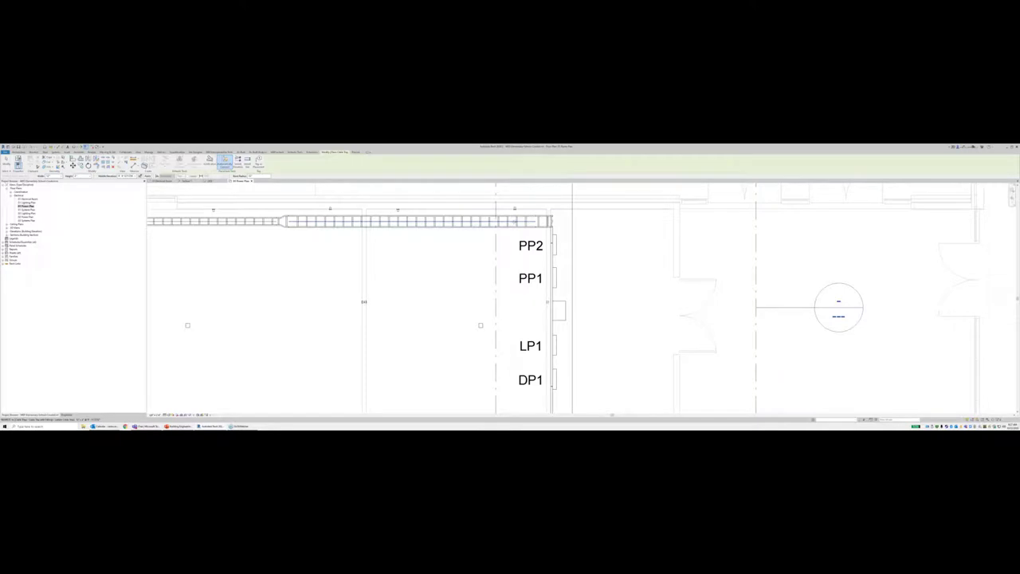
left_click(514, 223)
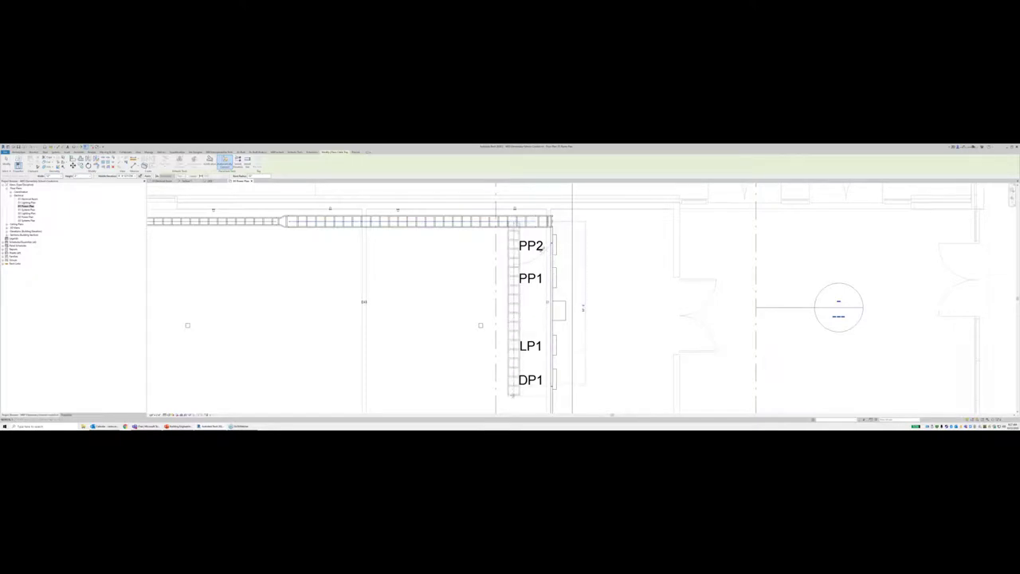
left_click(513, 395)
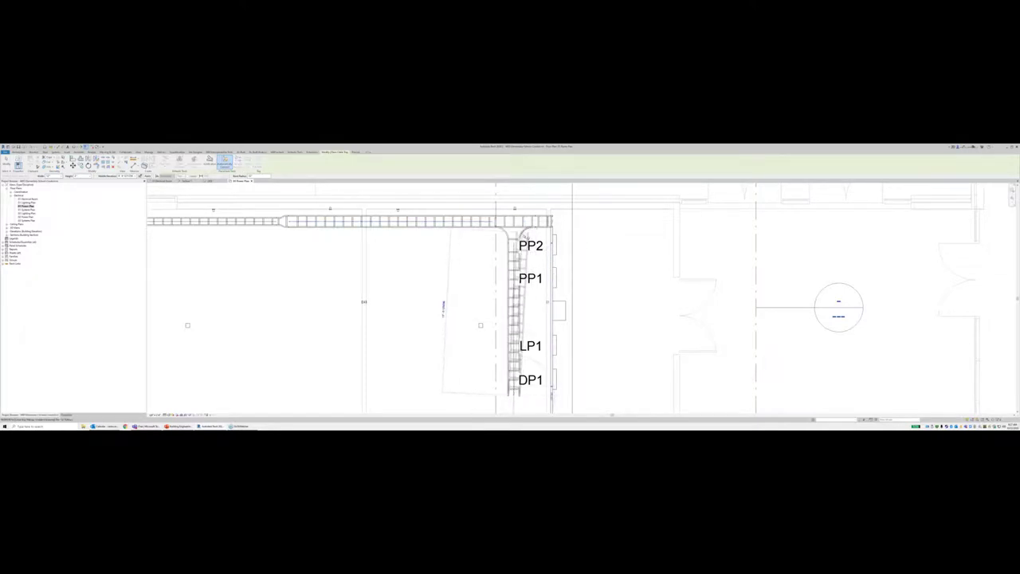
key("Escape")
key("Escape")
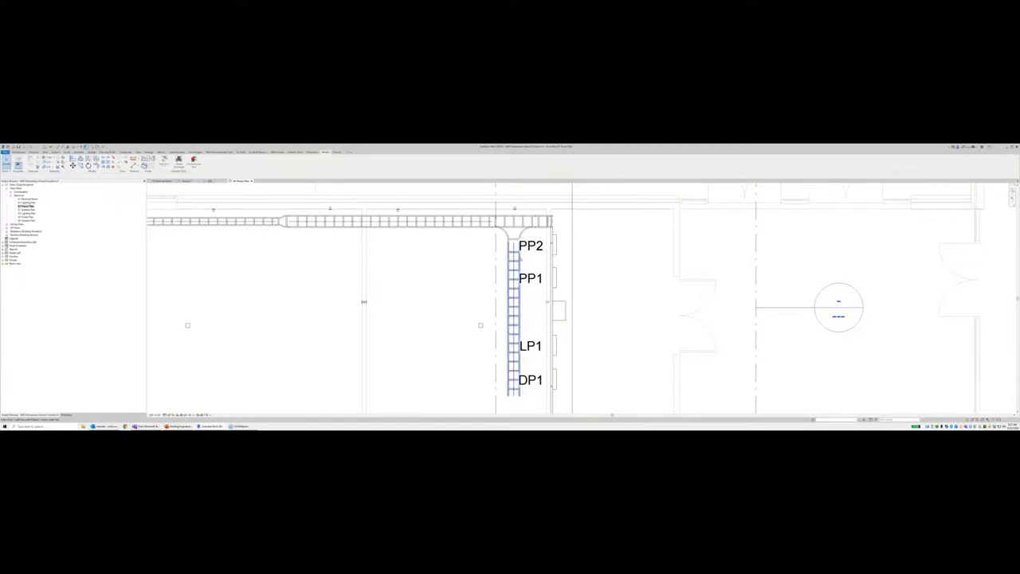
left_click(520, 258)
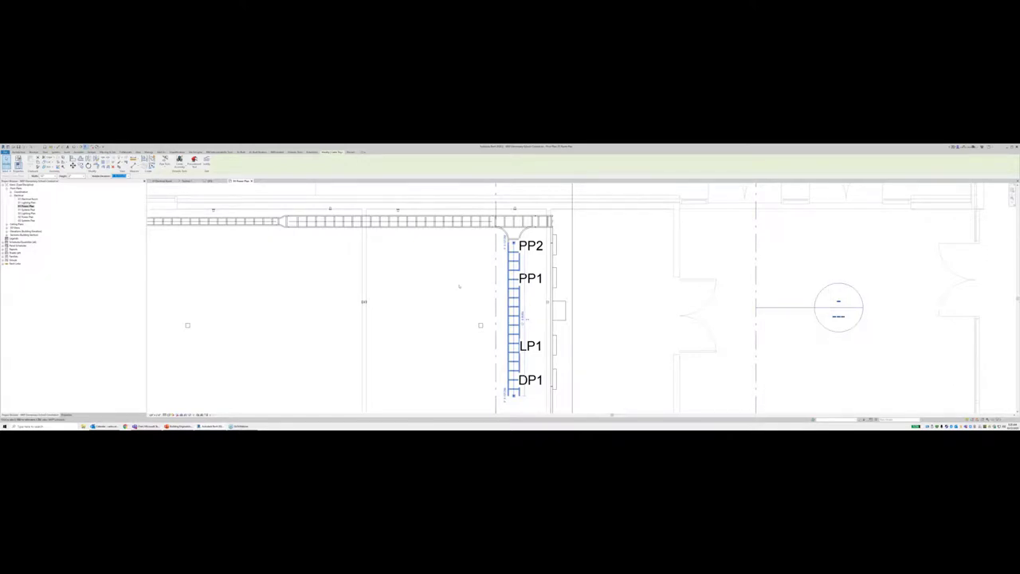
Step: In the section view, delete the upper horizontal branch tray that extends from the tee at the top of the vertical run
key("Escape")
left_click(188, 182)
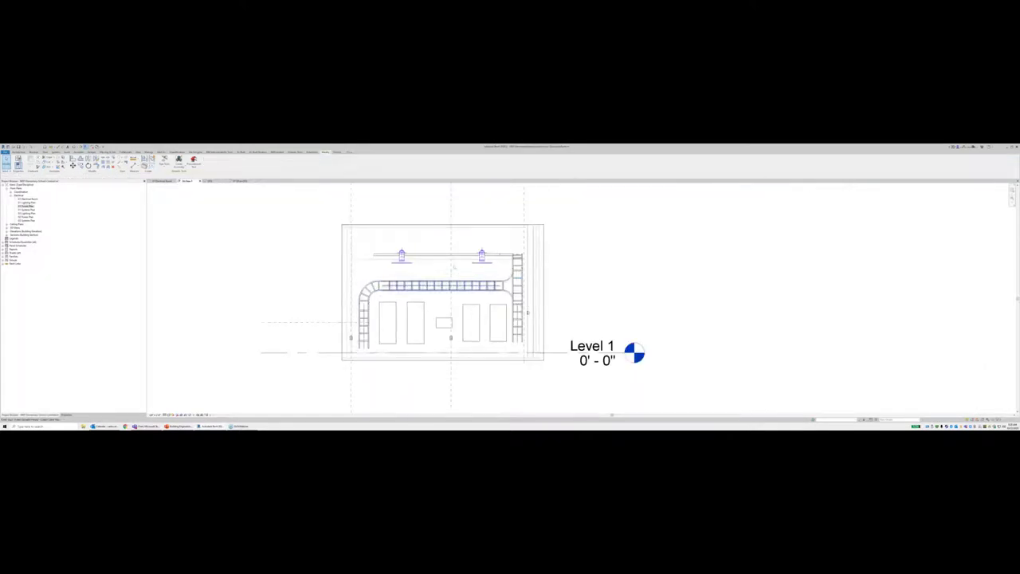
scroll(445, 253, "up", 4)
scroll(410, 261, "up", 3)
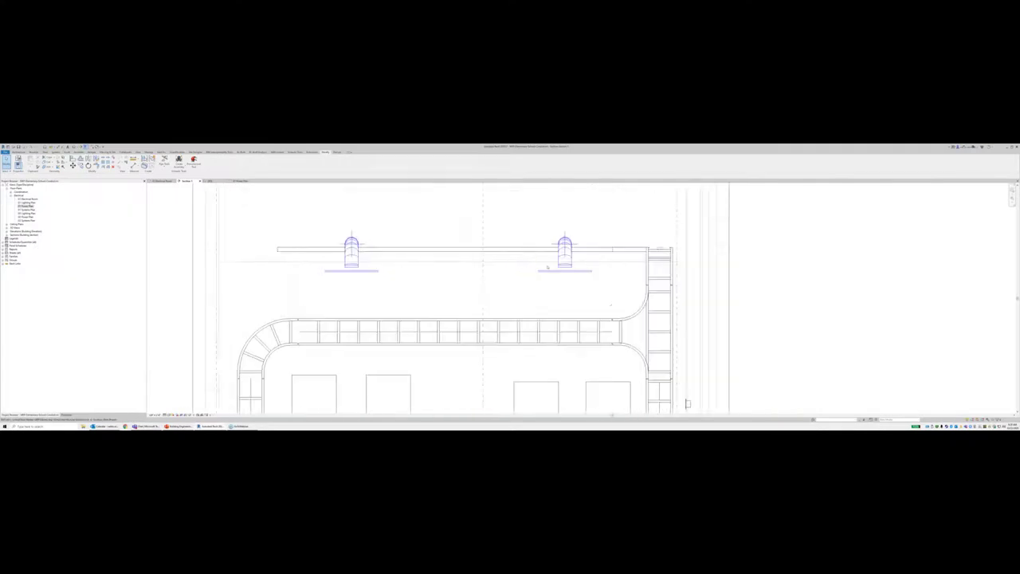
left_click(463, 250)
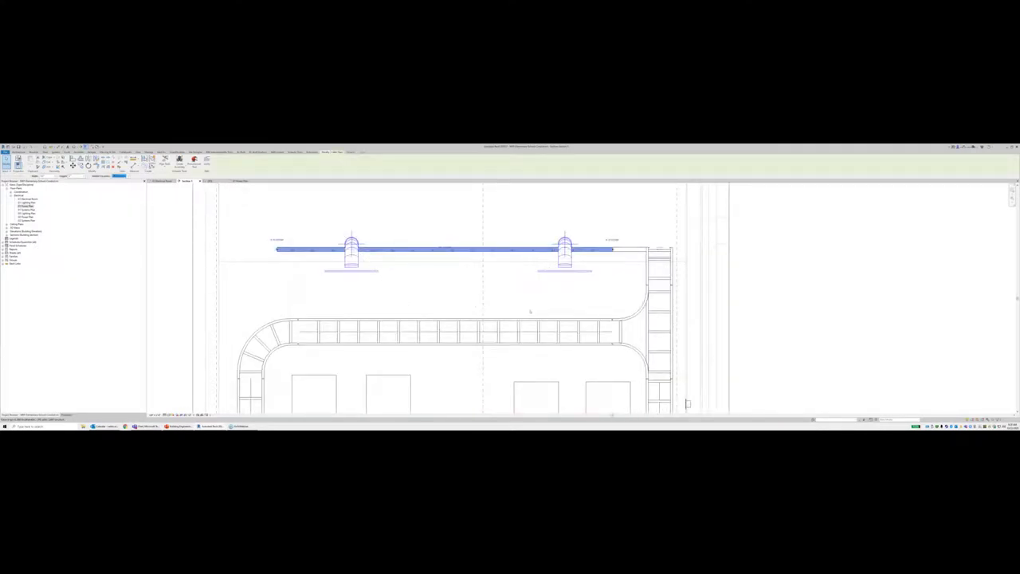
scroll(511, 293, "down", 3)
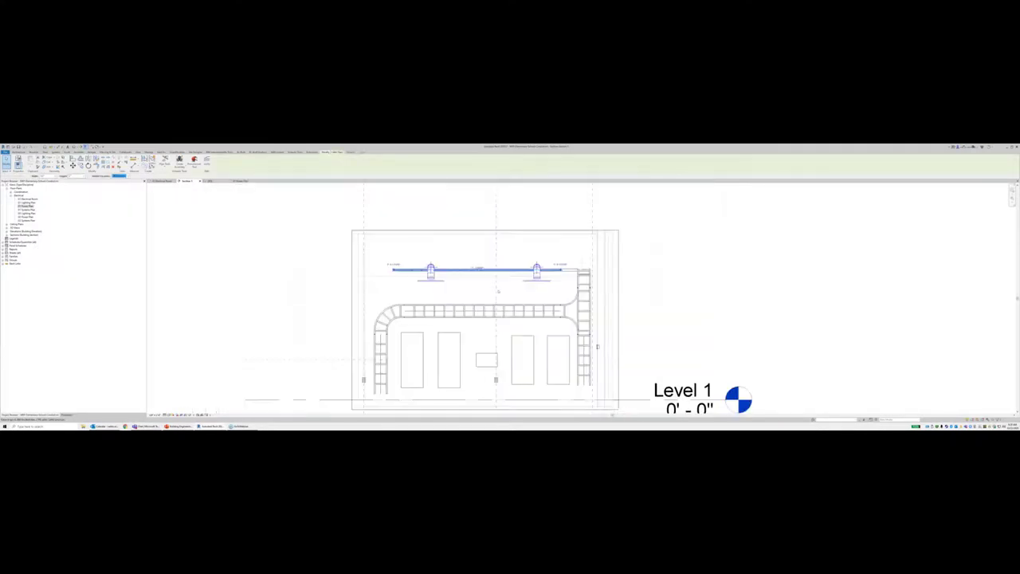
middle_click_drag(500, 296, 503, 320)
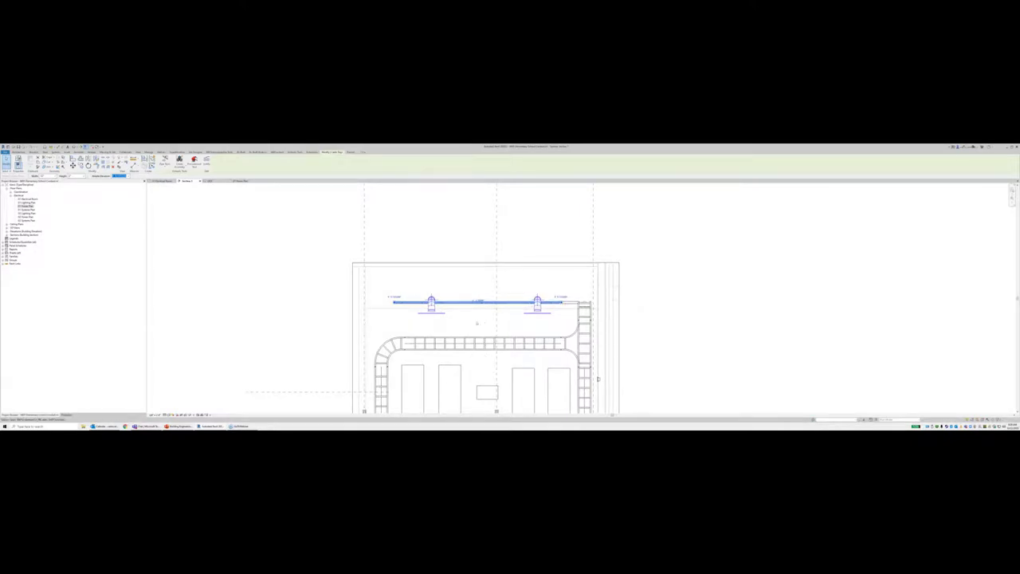
scroll(482, 317, "up", 1)
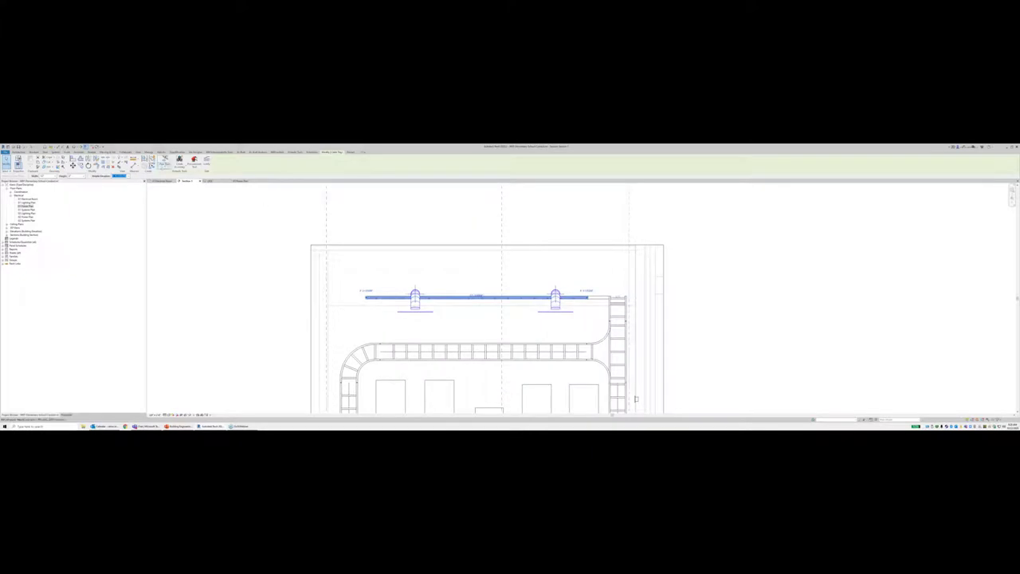
left_click(105, 159)
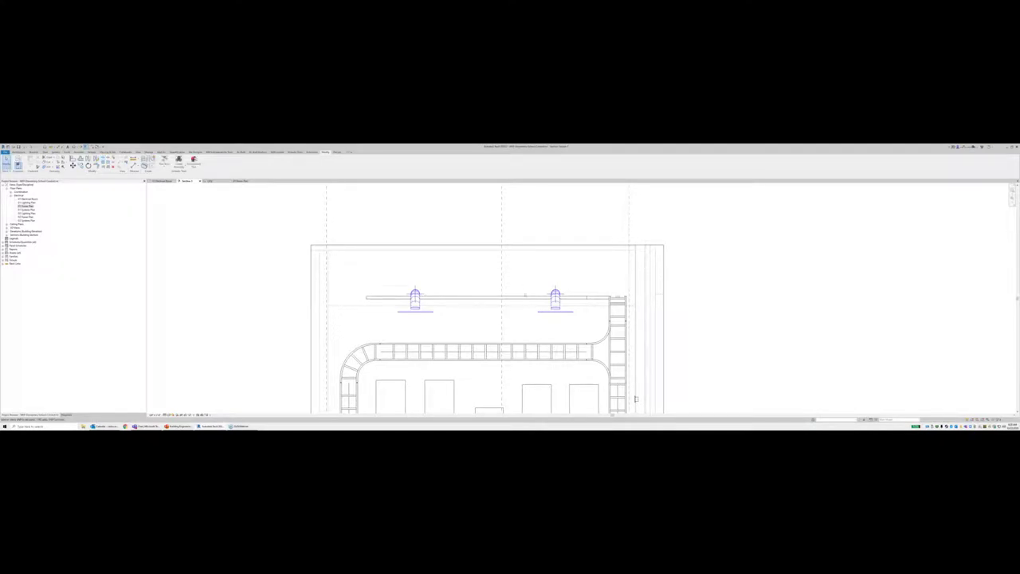
left_click(519, 290)
key("Delete")
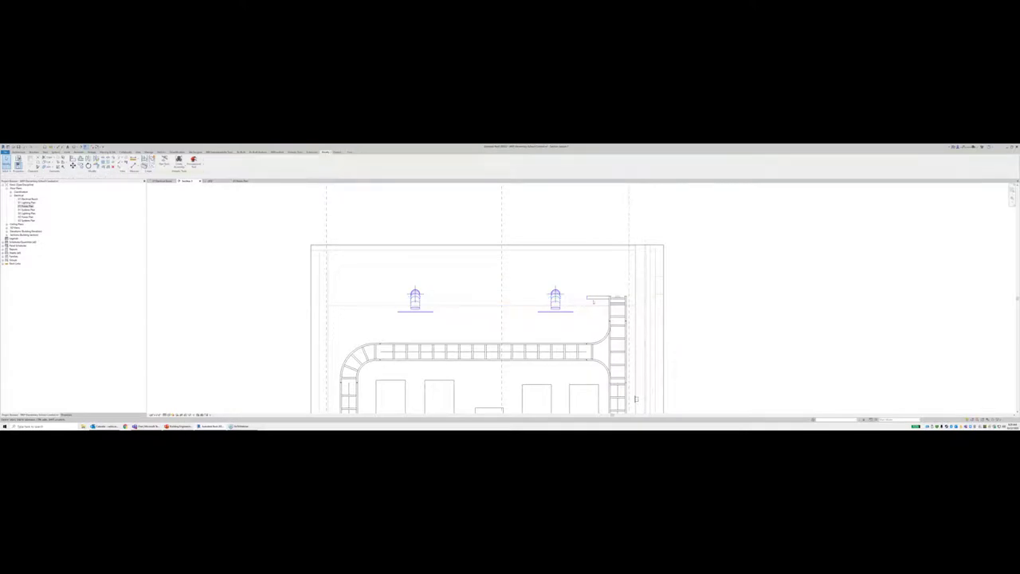
left_click(590, 298)
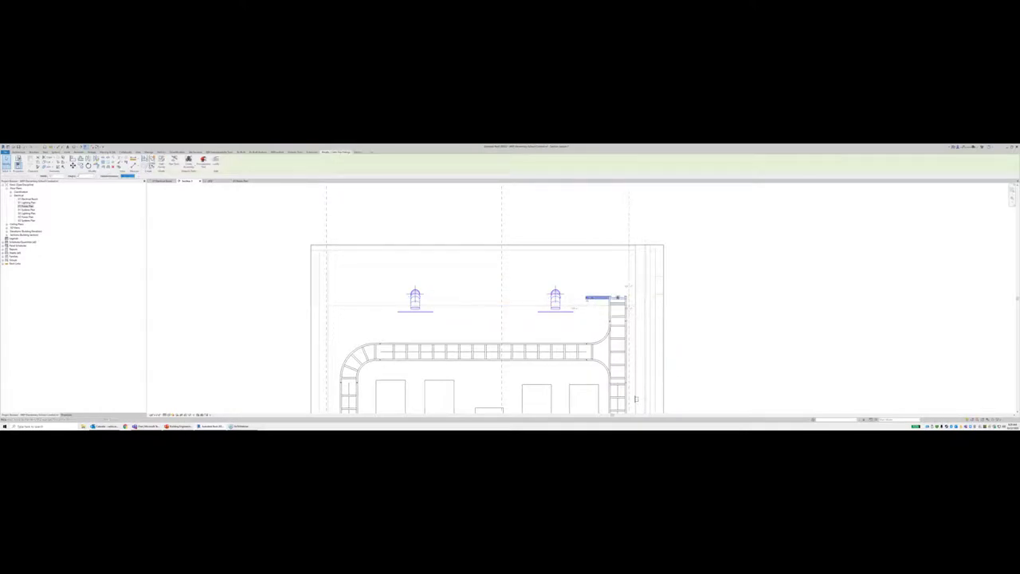
right_click(587, 299)
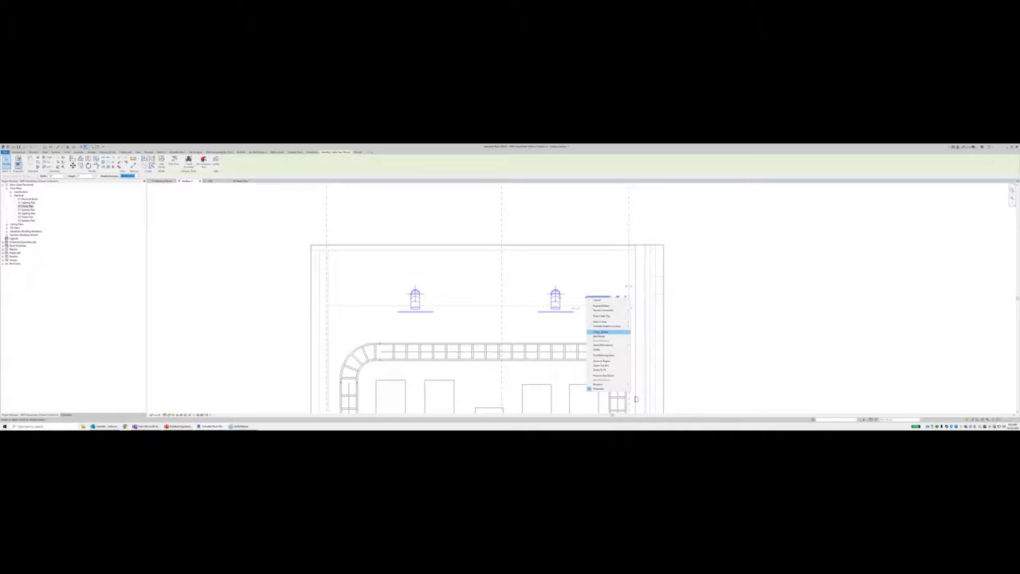
left_click(599, 315)
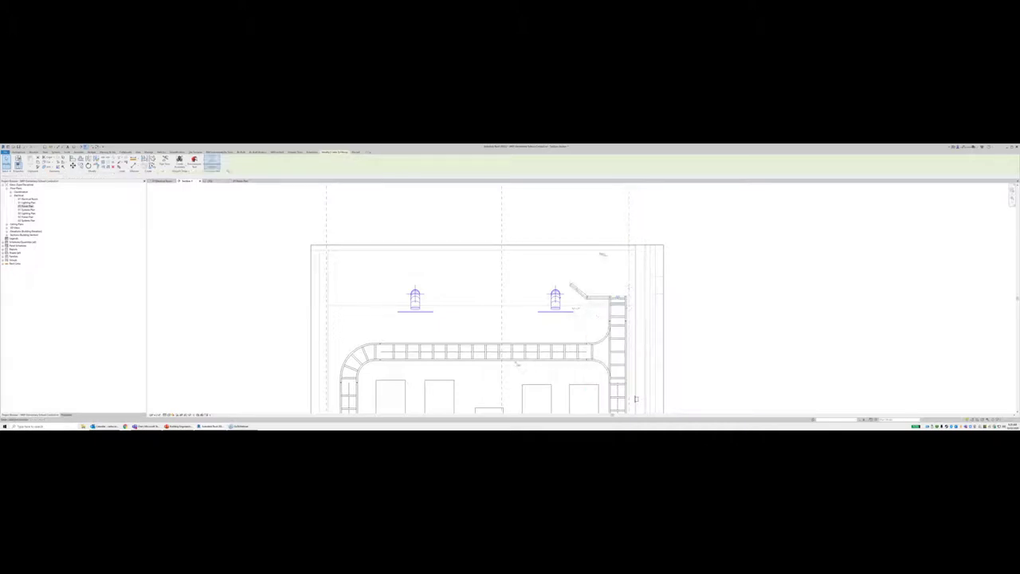
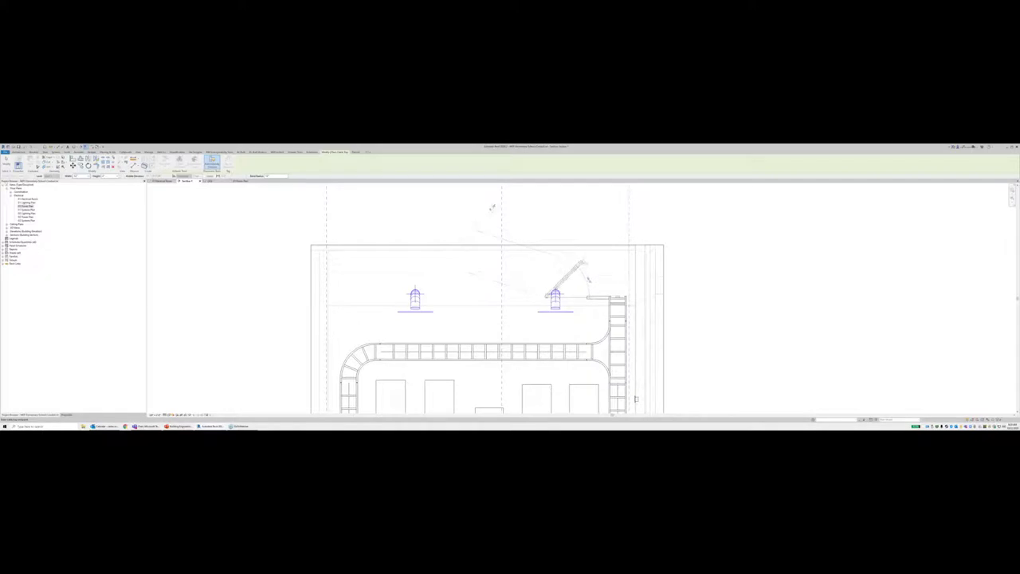
key("Escape")
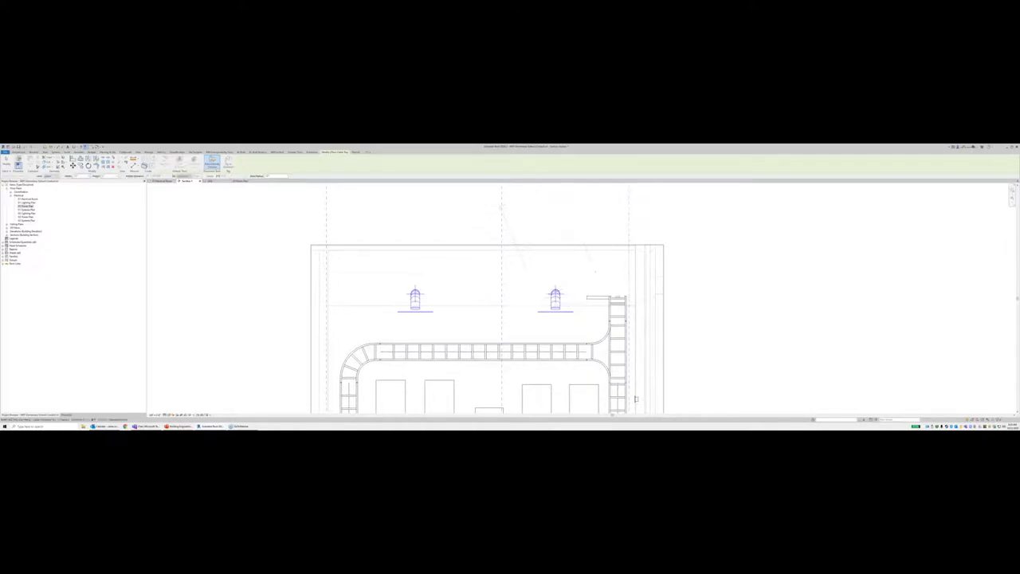
key("Escape")
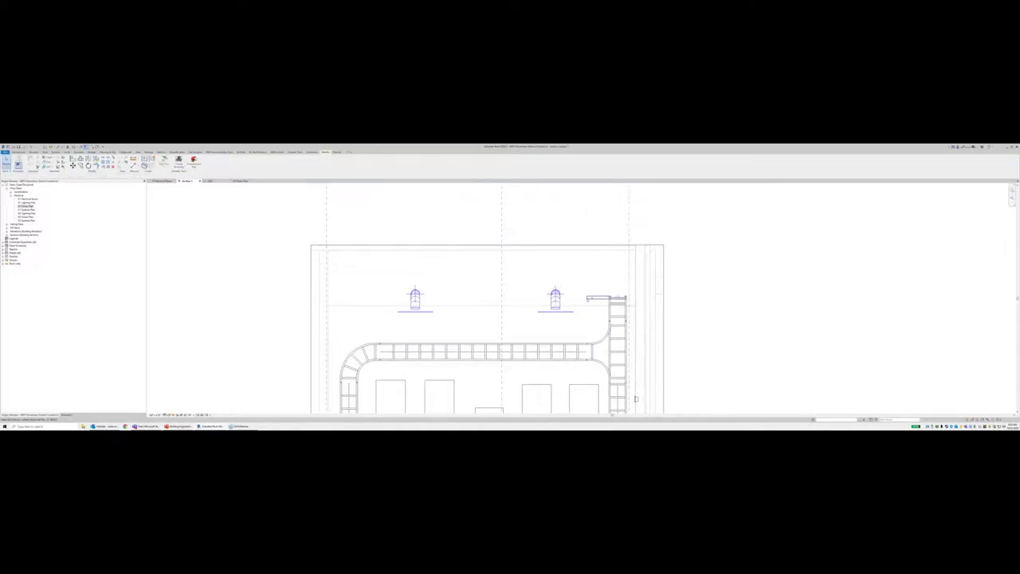
right_click(587, 298)
left_click(594, 317)
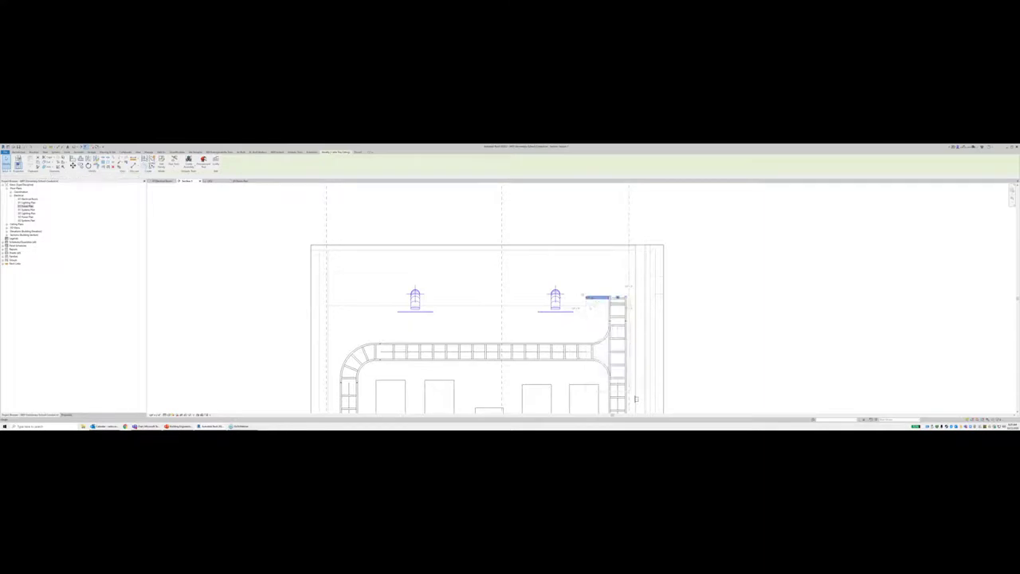
key("c")
key("s")
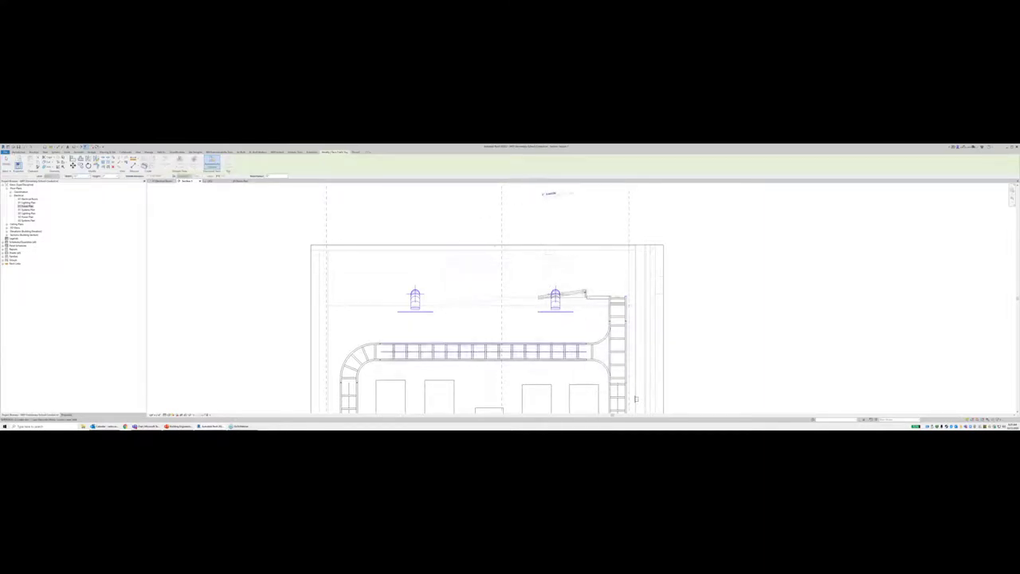
key("Escape")
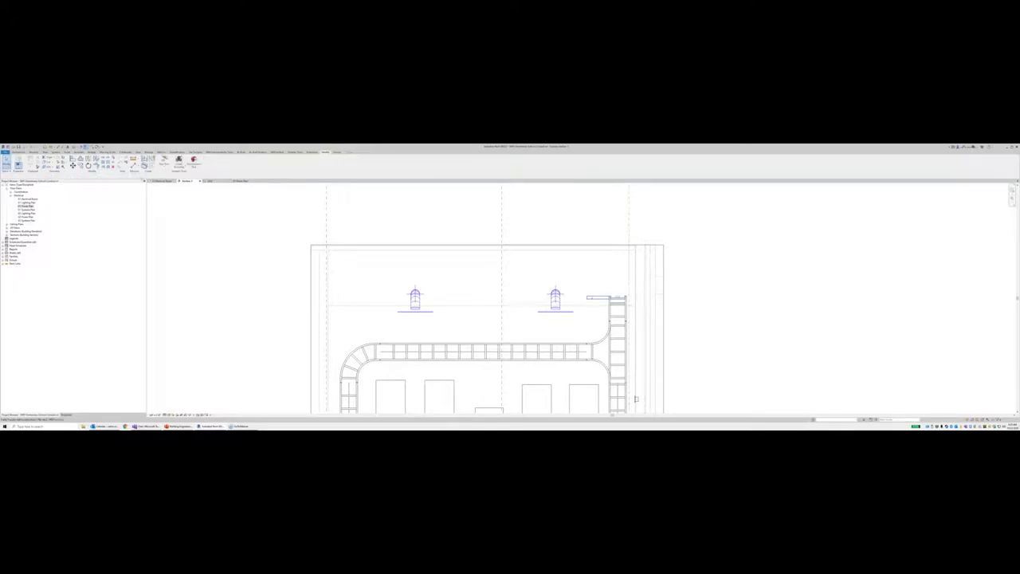
Step: In the electrical room plan, draw a short ladder tray stub from the tee's open branch end beside PP2
left_click(163, 181)
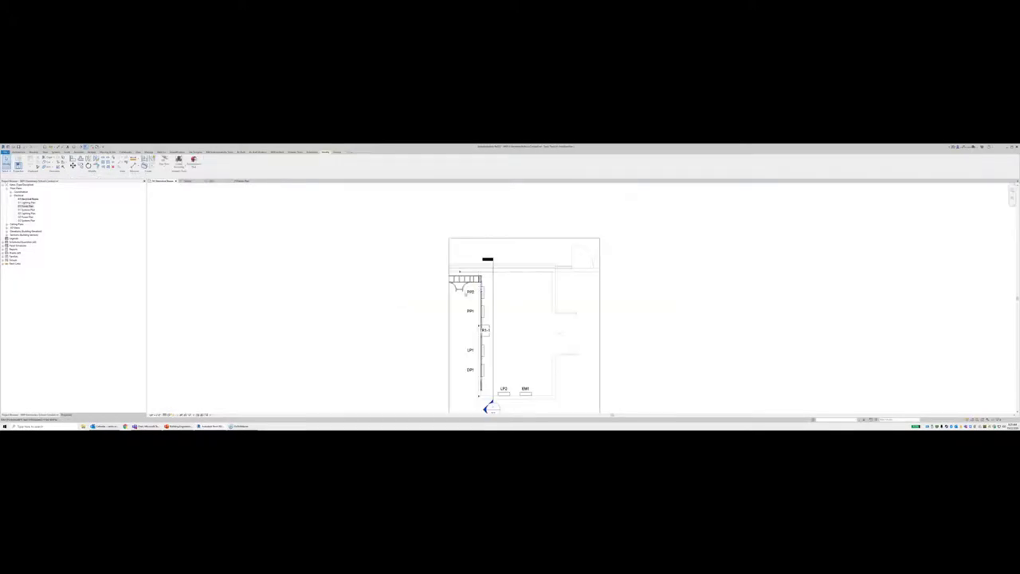
scroll(462, 291, "up", 2)
left_click(460, 281)
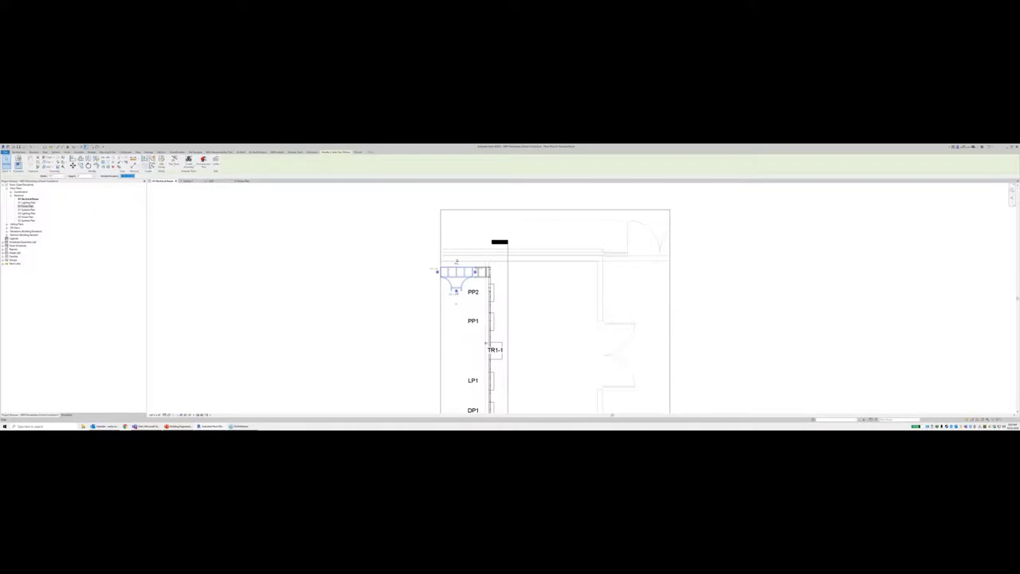
right_click(457, 290)
left_click(476, 310)
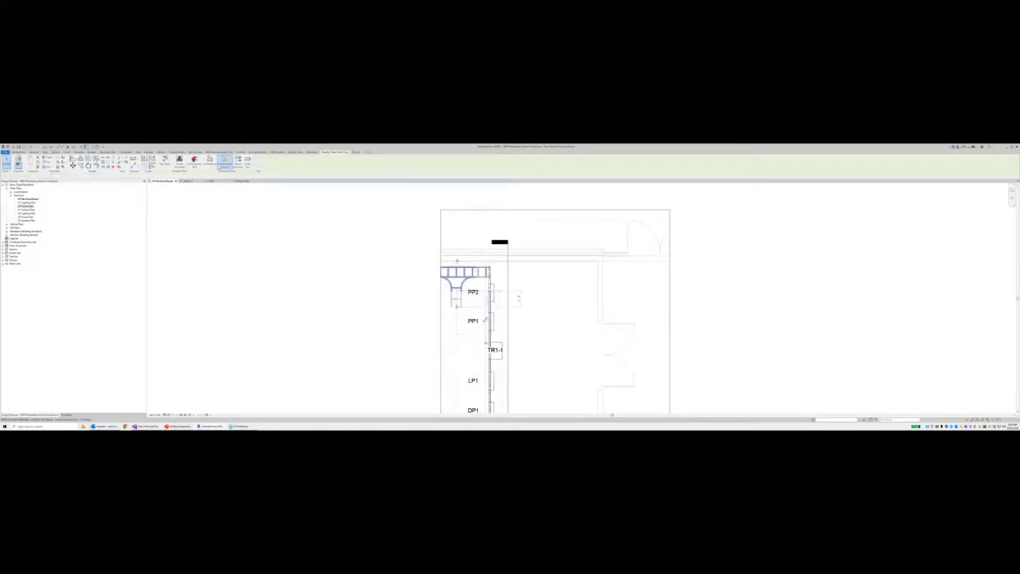
key("Escape")
key("Escape")
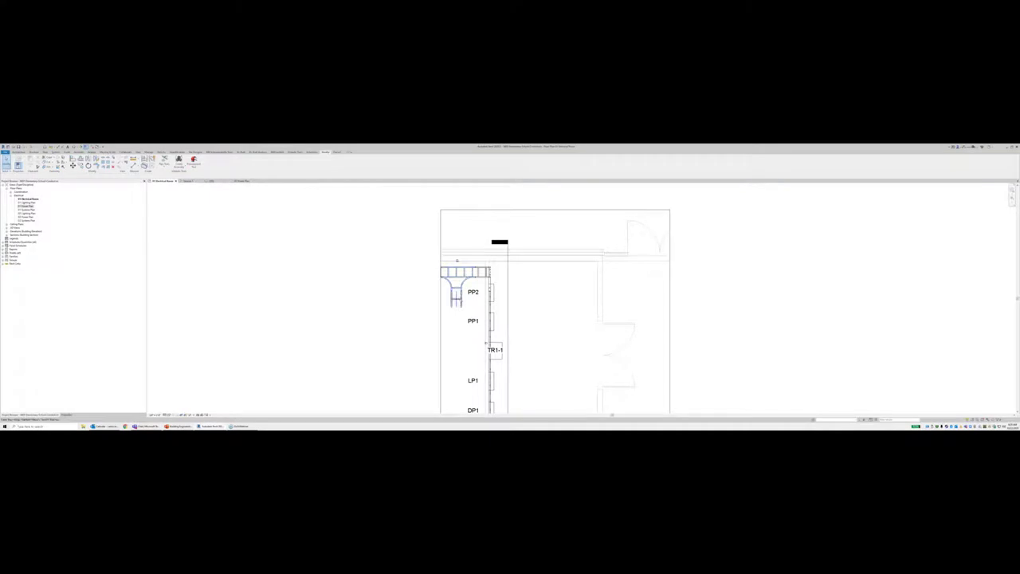
Step: In the section view, shorten the new stub so its free end stops just beyond the tee, short of the nearby fixture
left_click(191, 182)
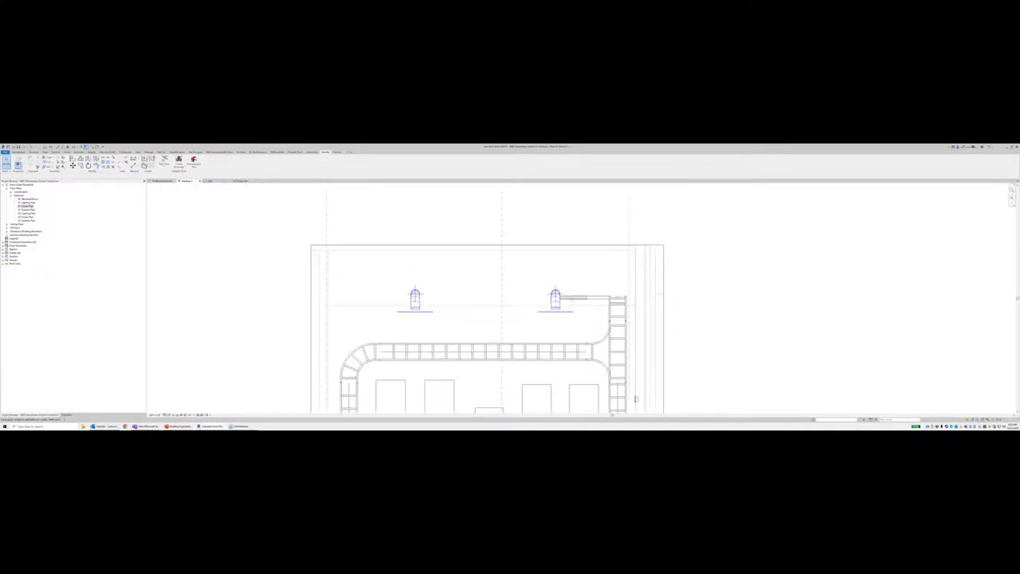
left_click(572, 298)
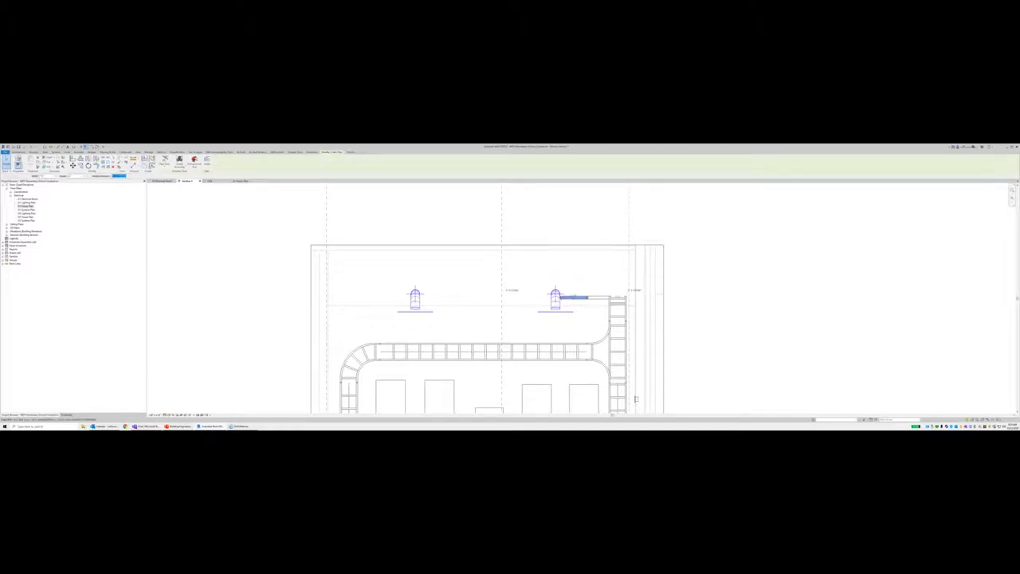
key("Escape")
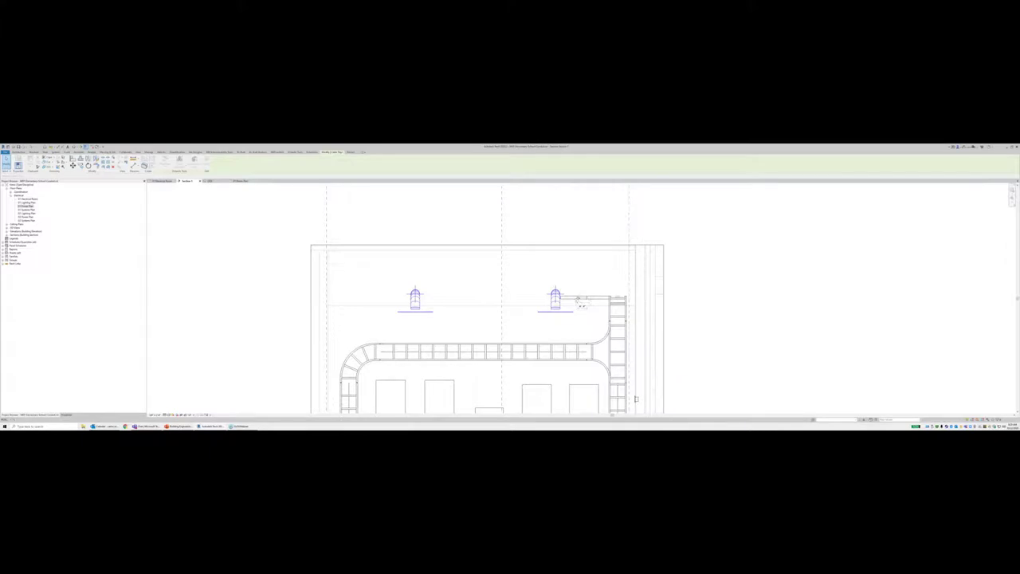
left_click(581, 302)
Step: Try to draw an upward-angled tray from the free end of the shortened stub, and reselect the stub
right_click(578, 297)
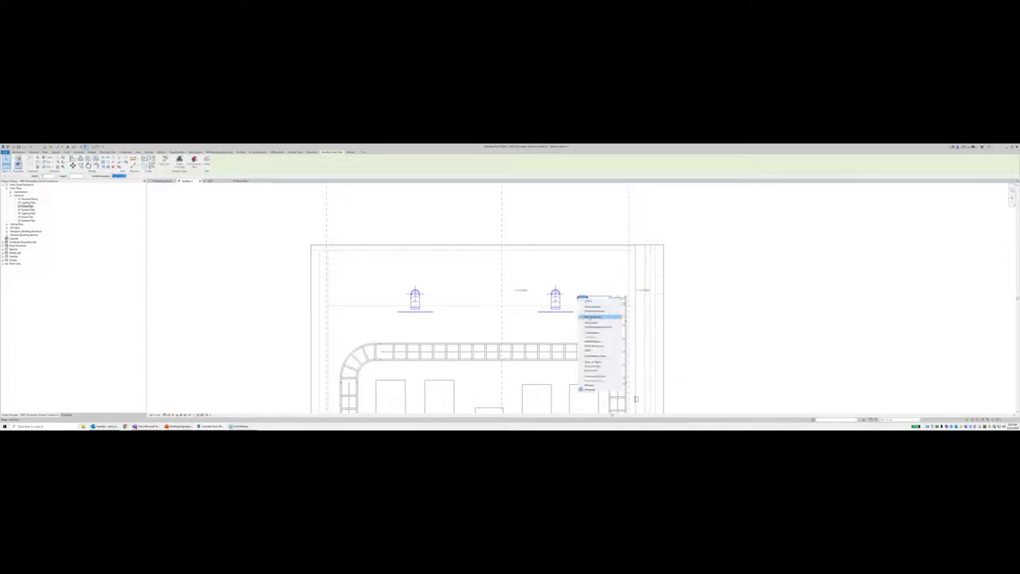
left_click(597, 317)
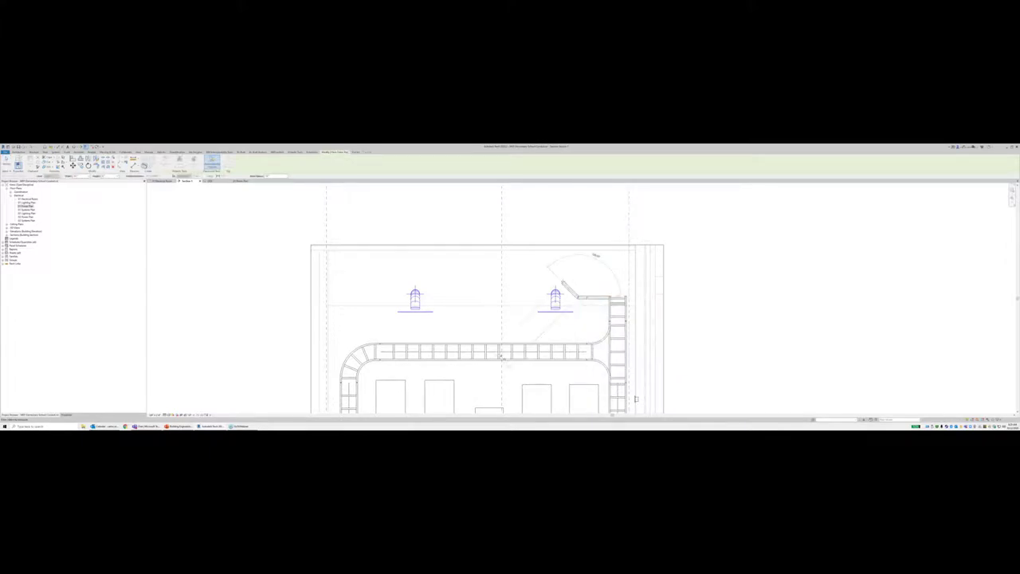
left_click(596, 256)
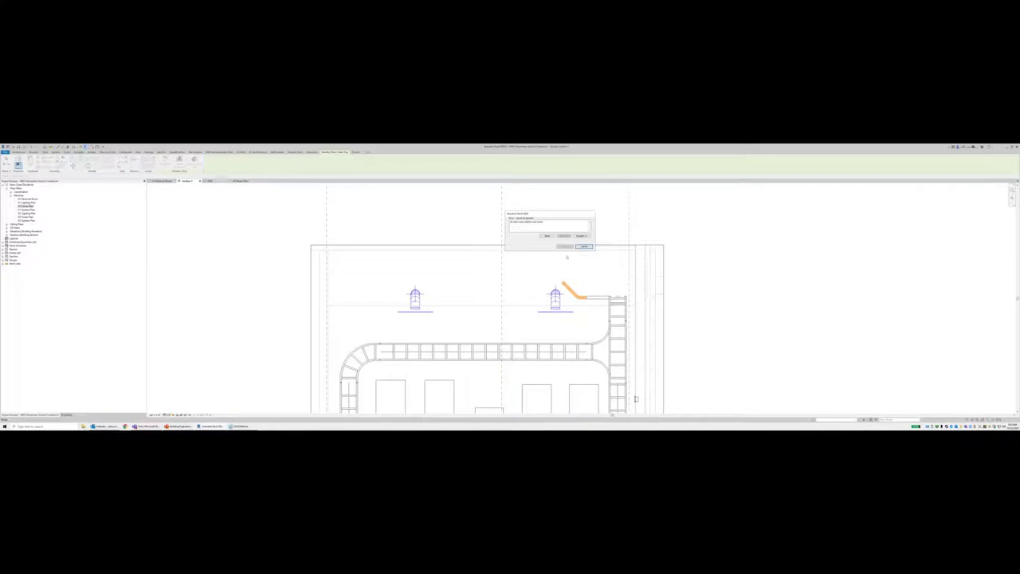
left_click(584, 247)
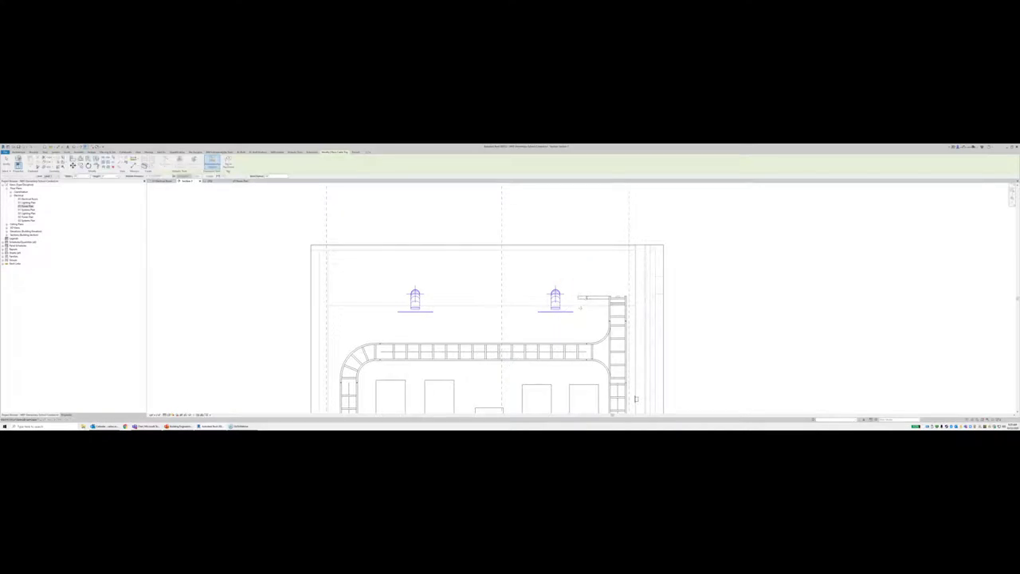
key("Escape")
left_click(580, 300)
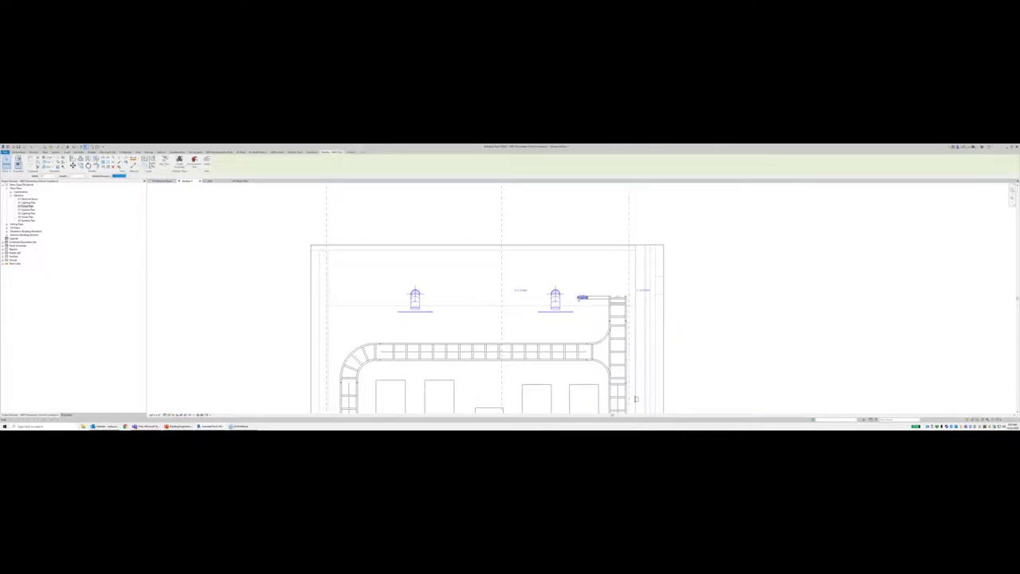
Step: Extend the upper horizontal cable tray leftward past the right-hand fixture and draw a diagonal tray segment rising from its end
left_click_drag(578, 298, 532, 297)
right_click(531, 297)
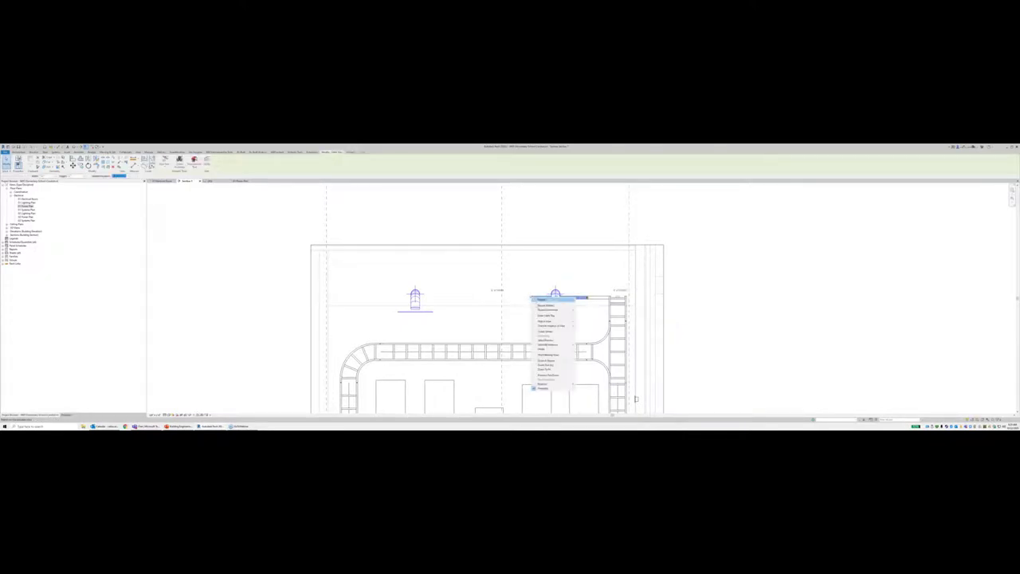
left_click(553, 315)
left_click(532, 297)
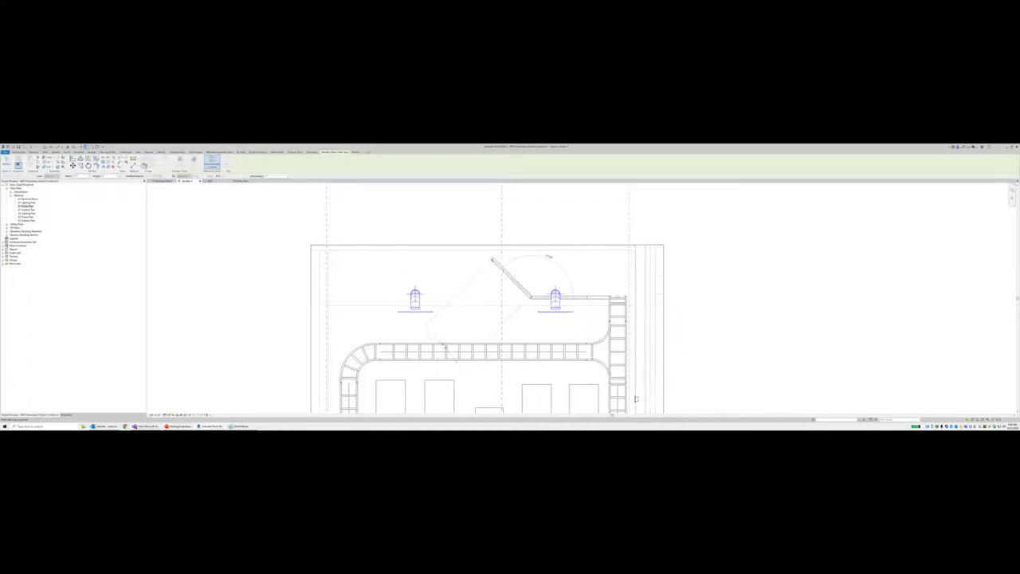
left_click(493, 259)
key("Escape")
key("Escape")
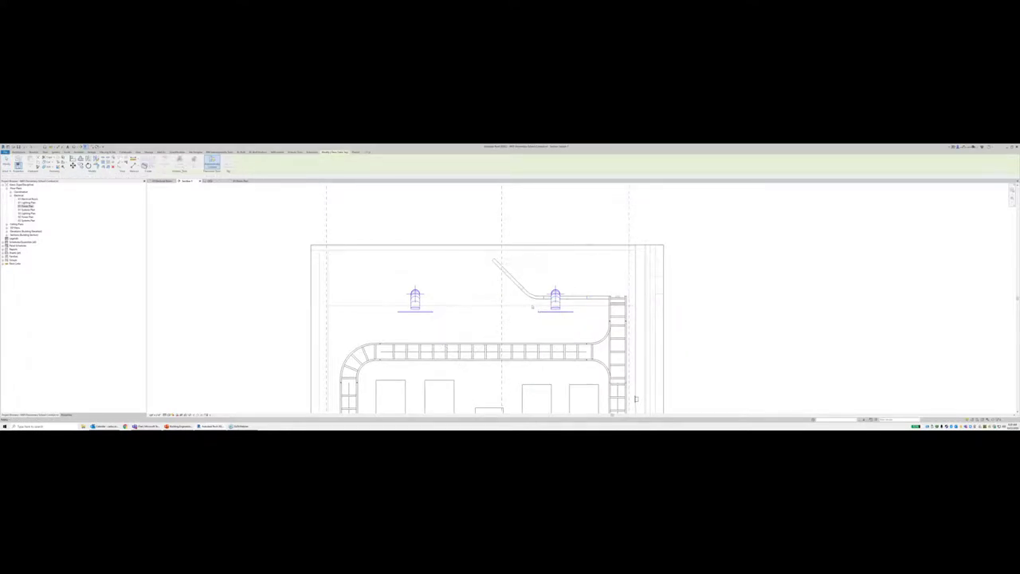
Step: Move the new tray bend back to the right of the right-hand fixture and shorten the diagonal segment to end just above it
left_click(532, 295)
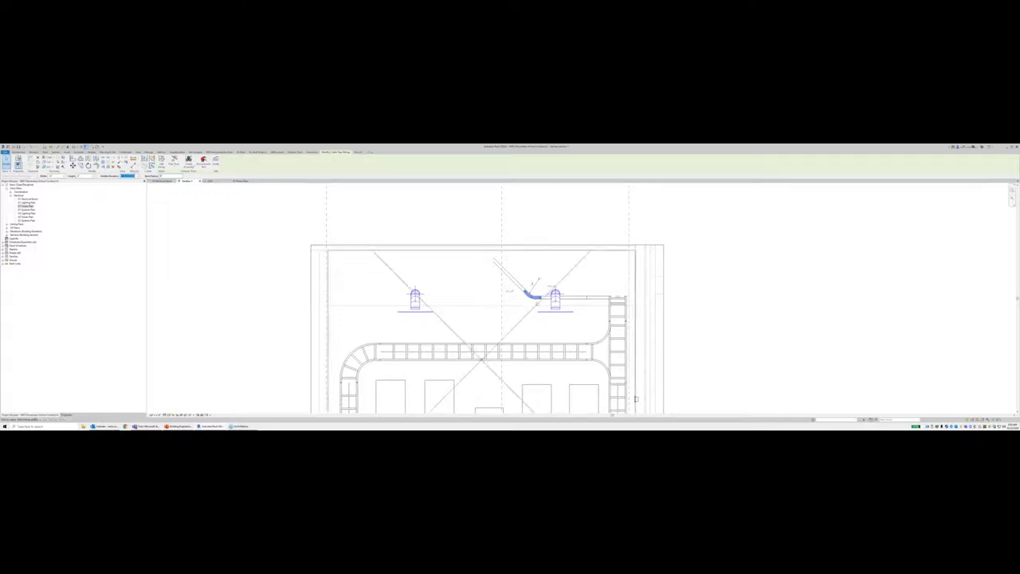
left_click_drag(533, 296, 573, 298)
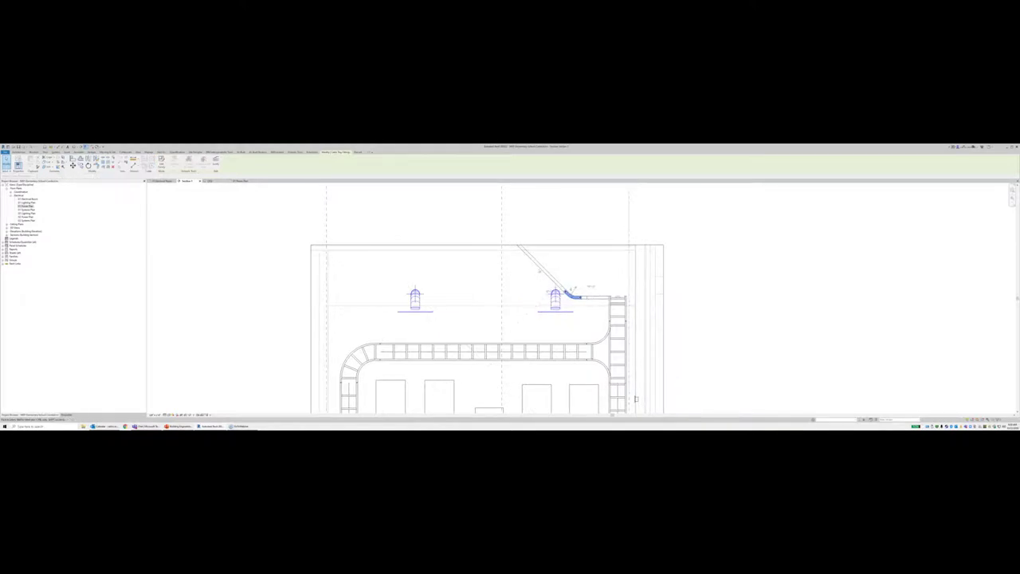
left_click(547, 273)
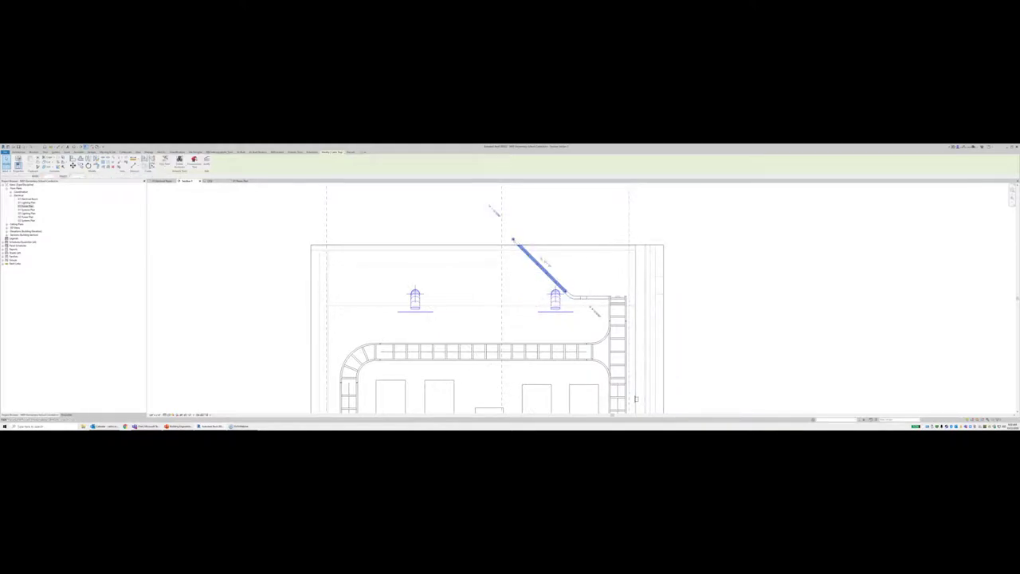
left_click_drag(519, 245, 551, 278)
Step: Continue the cable tray horizontally over both fixtures, diagonally down beyond the left-hand one, and horizontally to near the left wall
right_click(550, 277)
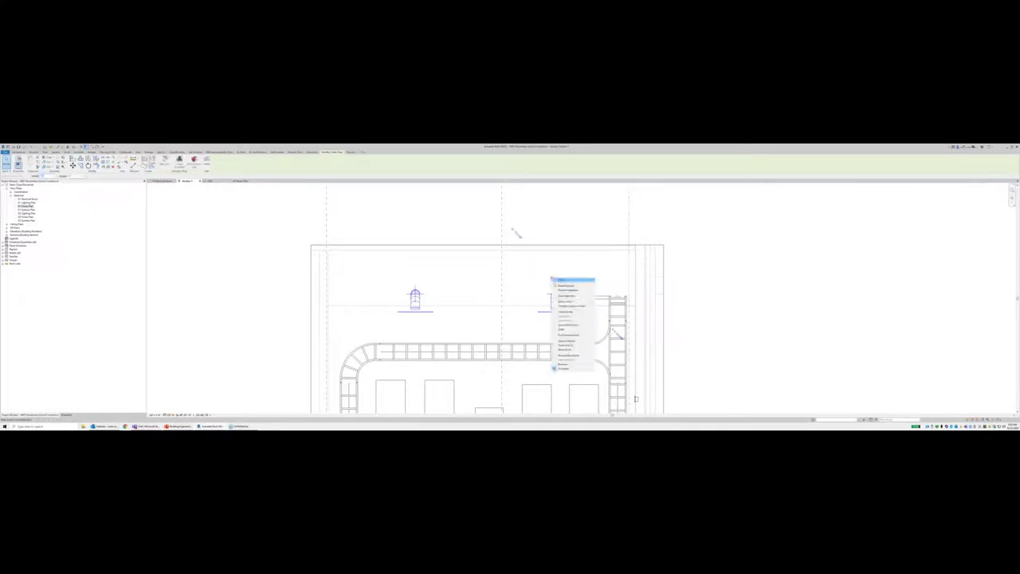
left_click(570, 296)
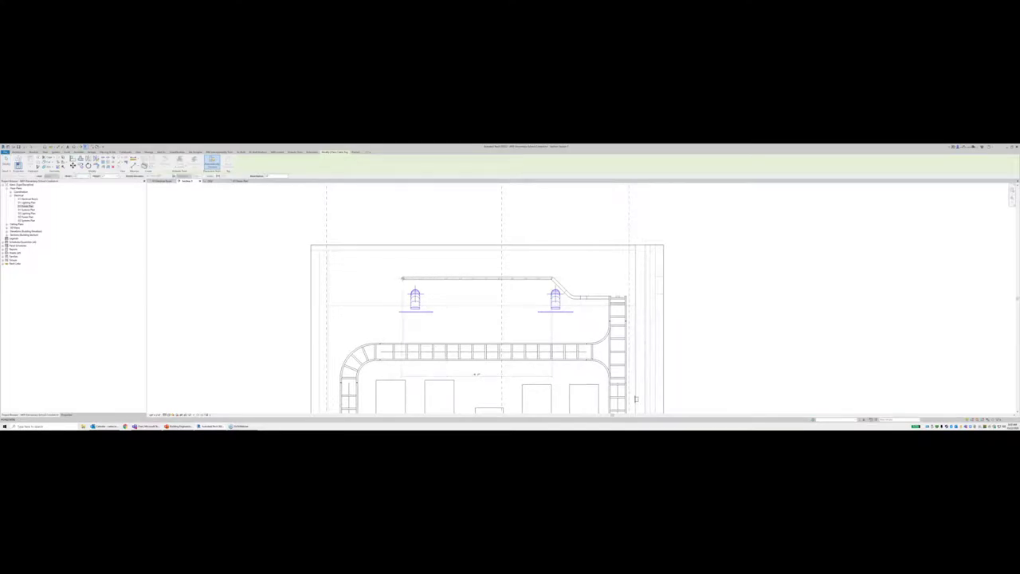
left_click(404, 279)
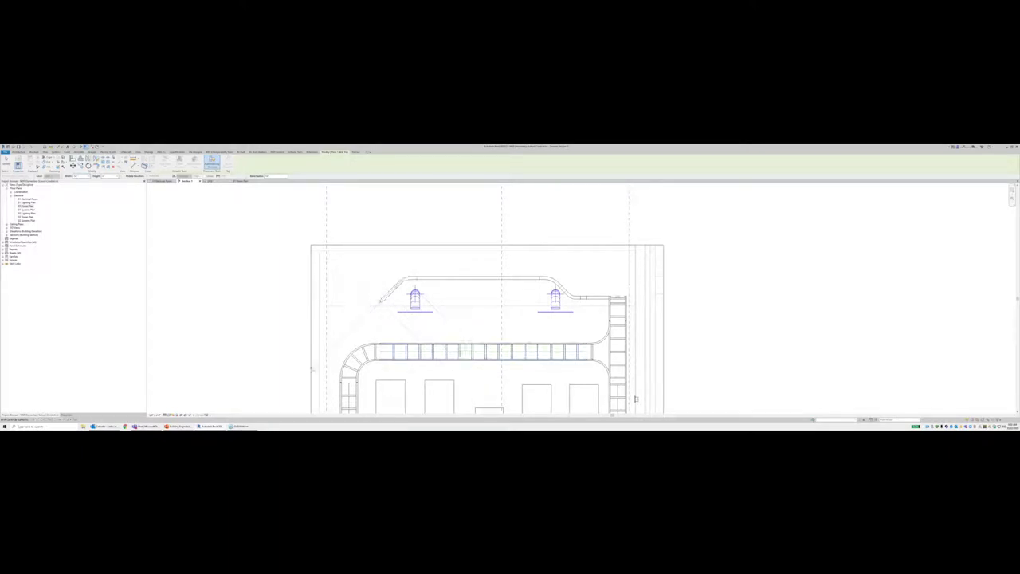
left_click(380, 301)
left_click(338, 301)
key("Escape")
key("Escape")
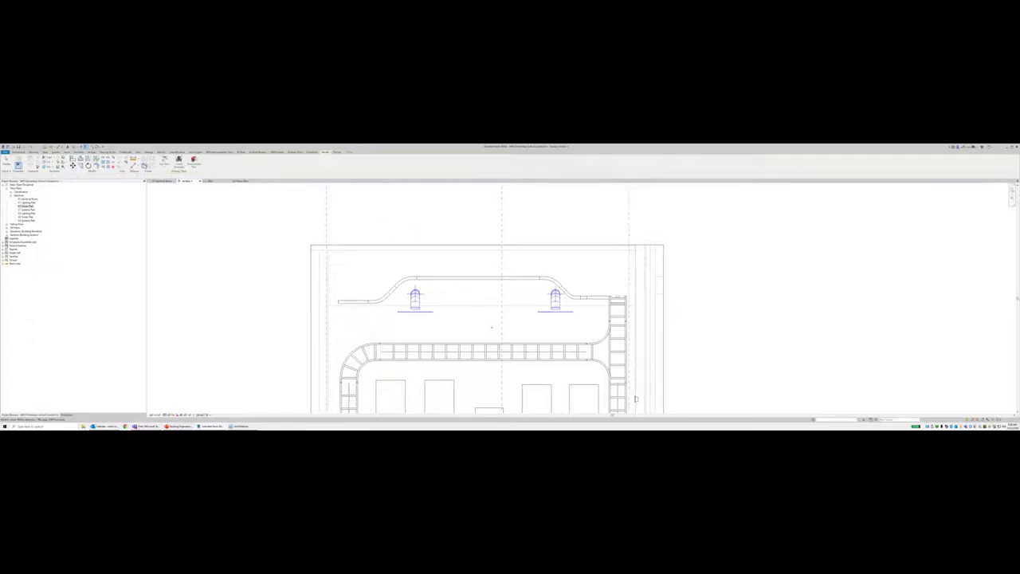
Step: Select three bends of the offset cable tray run and reduce their bend radius together
left_click(550, 283)
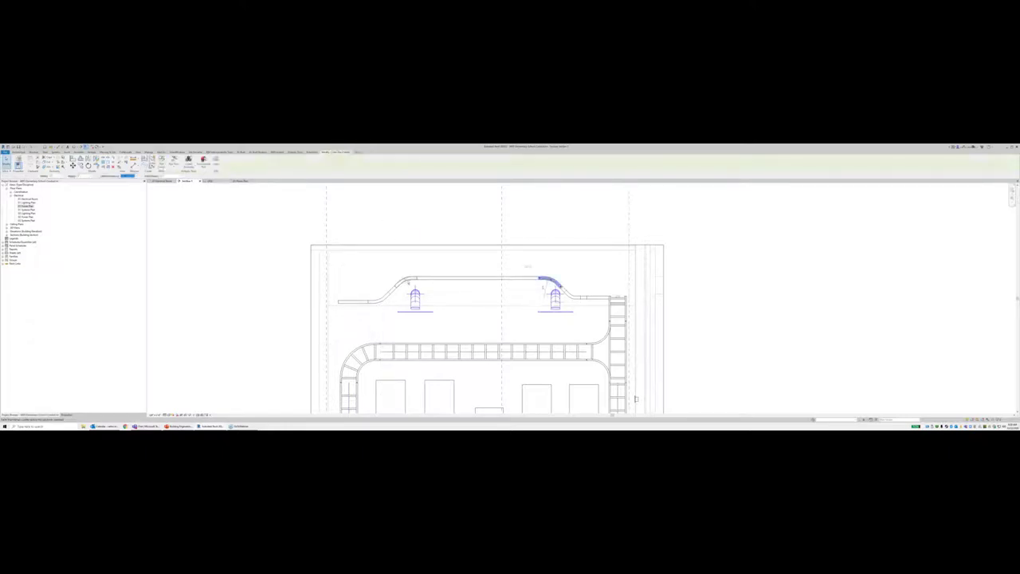
left_click(409, 283, "ctrl")
left_click(377, 302, "ctrl")
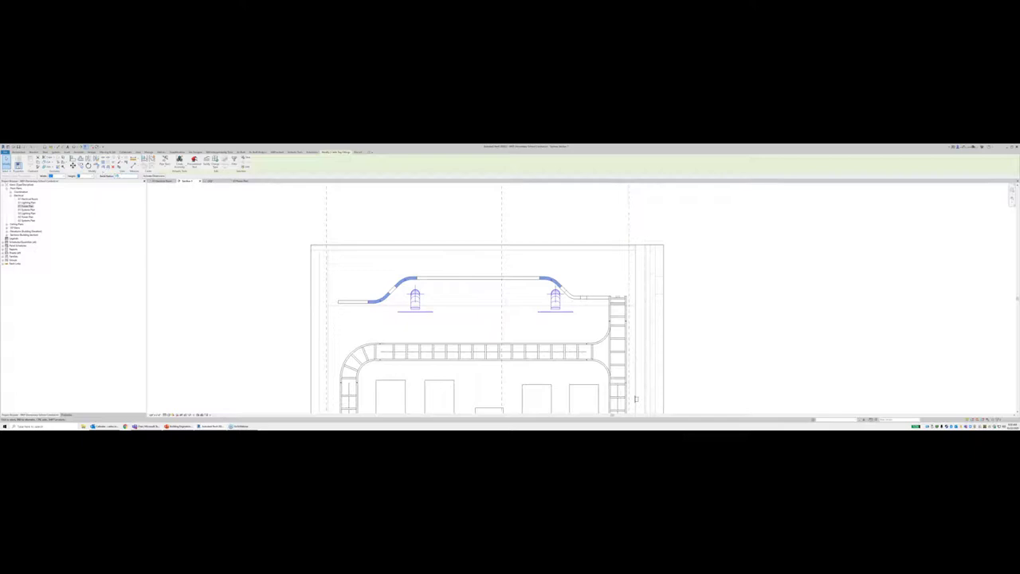
key("Return")
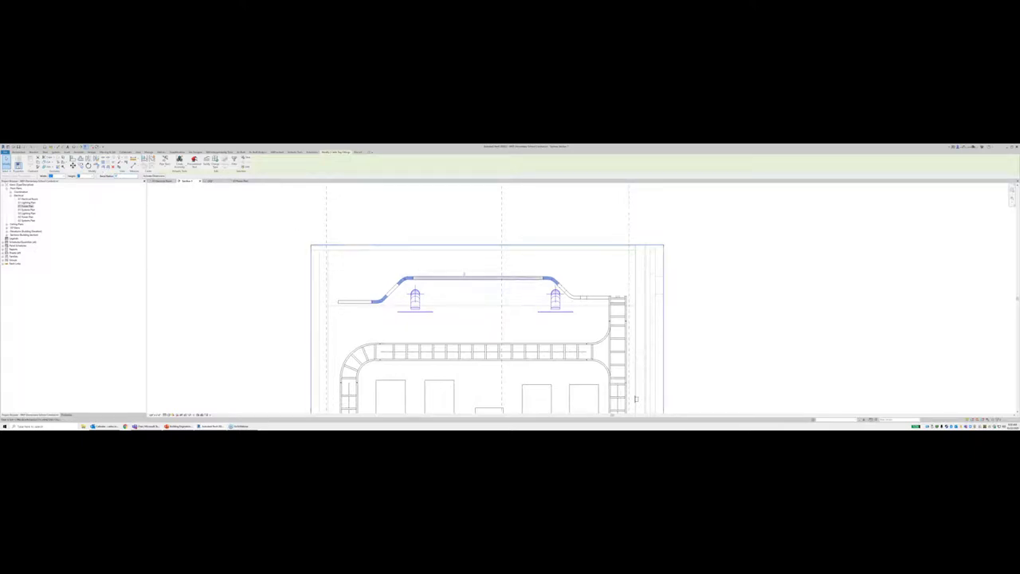
left_click(485, 297)
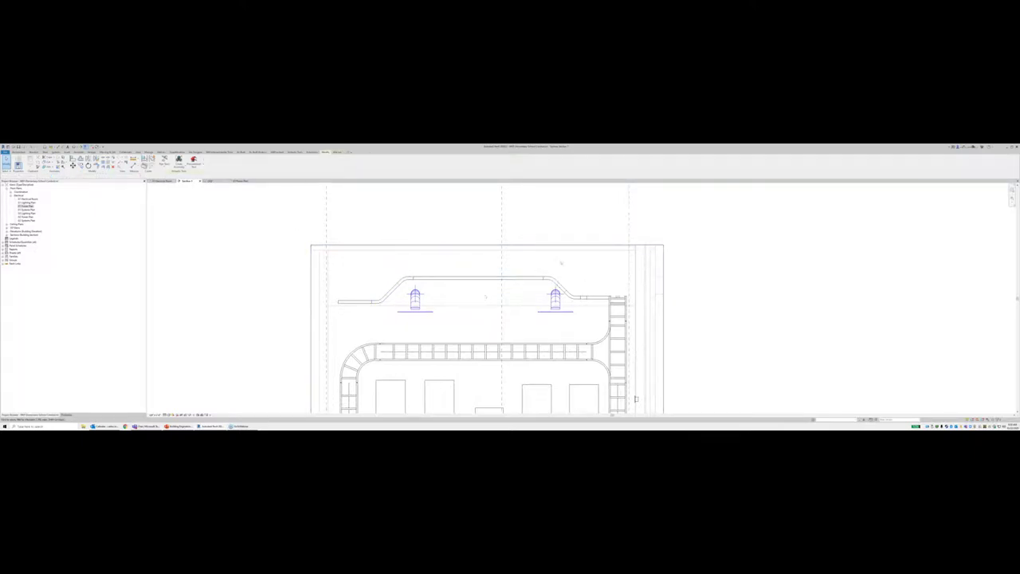
Step: Try to lower the raised horizontal tray segment until it sits directly on top of the two fixtures
left_click(475, 283)
left_click(474, 286)
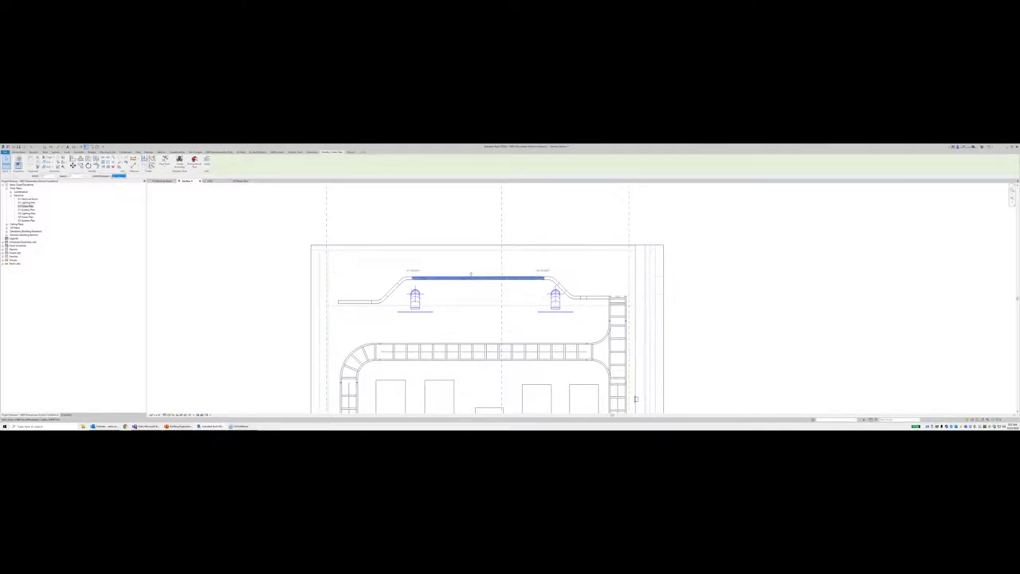
mouse_move(472, 279)
left_mouse_down()
mouse_move(479, 292)
mouse_move(463, 266)
mouse_move(469, 295)
mouse_move(464, 261)
mouse_move(475, 284)
left_mouse_up()
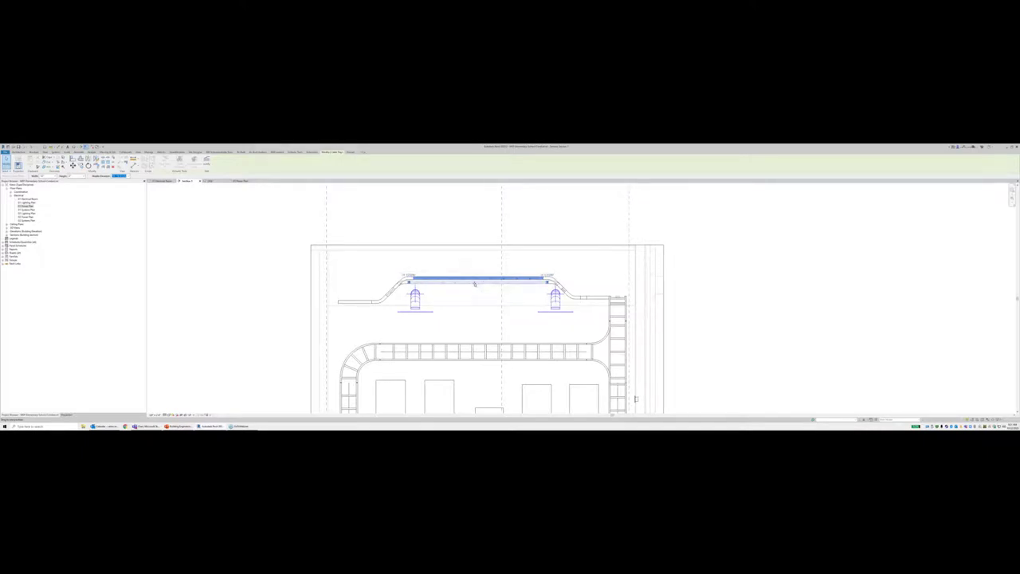
left_click_drag(475, 284, 476, 286)
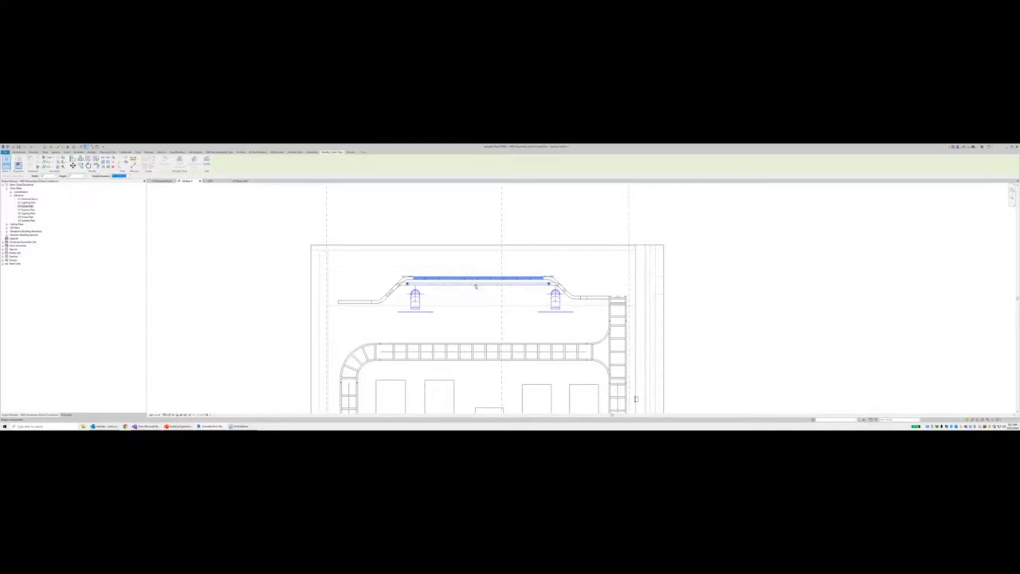
left_click_drag(476, 287, 478, 291)
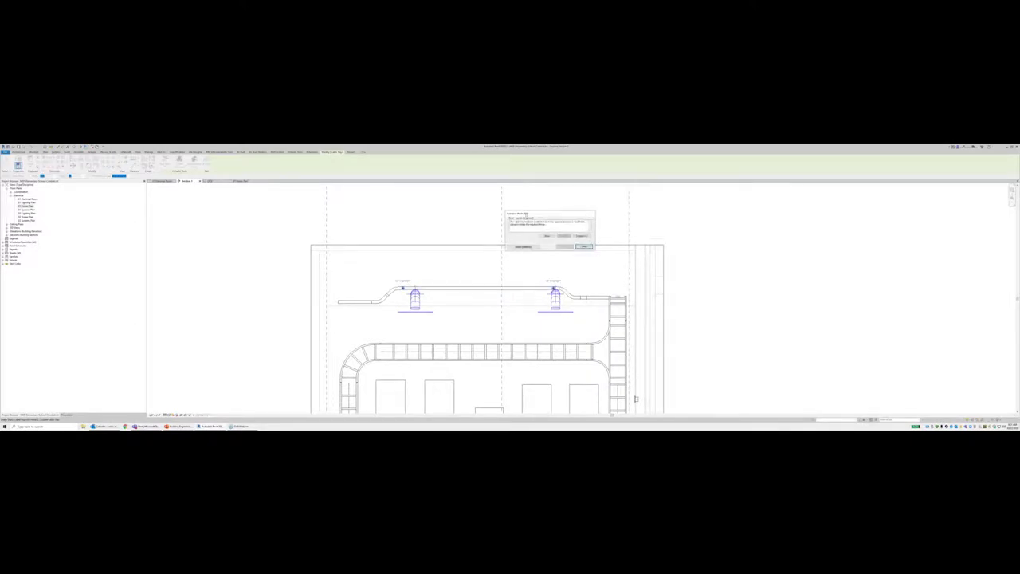
left_click_drag(526, 214, 463, 246)
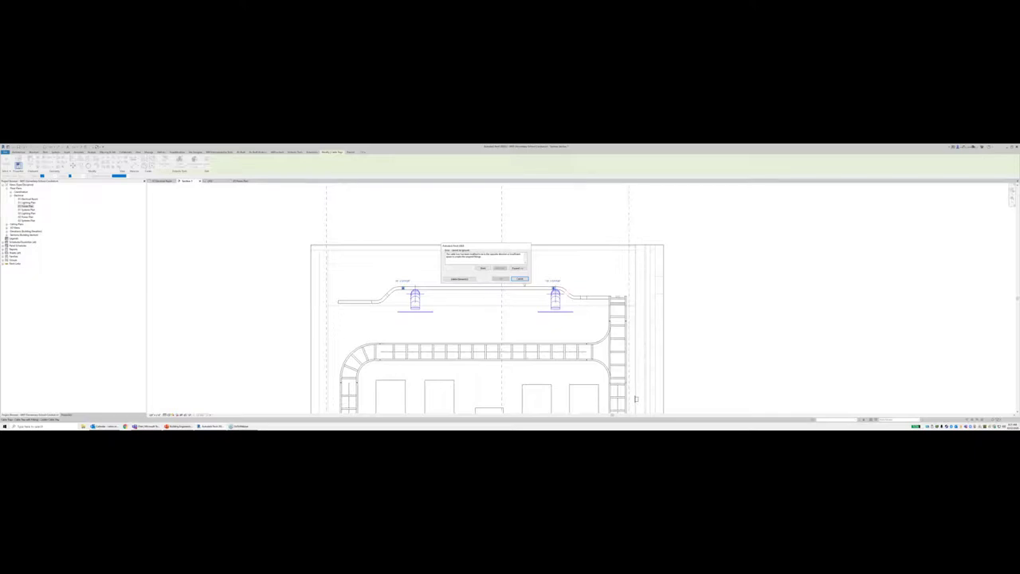
left_click(520, 279)
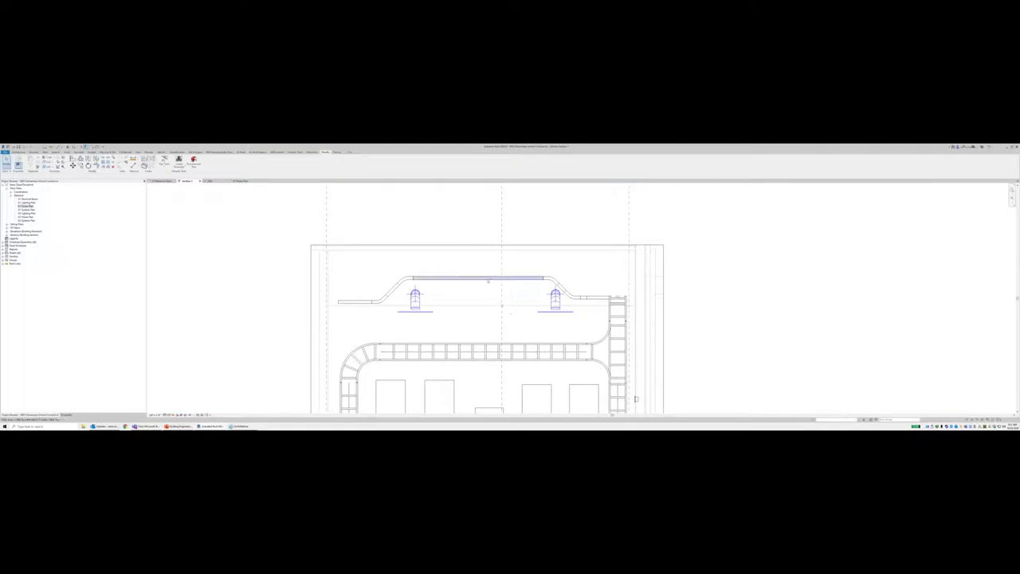
Step: Lower the raised horizontal tray segment slightly so that it runs just above the two fixtures
left_click(486, 287)
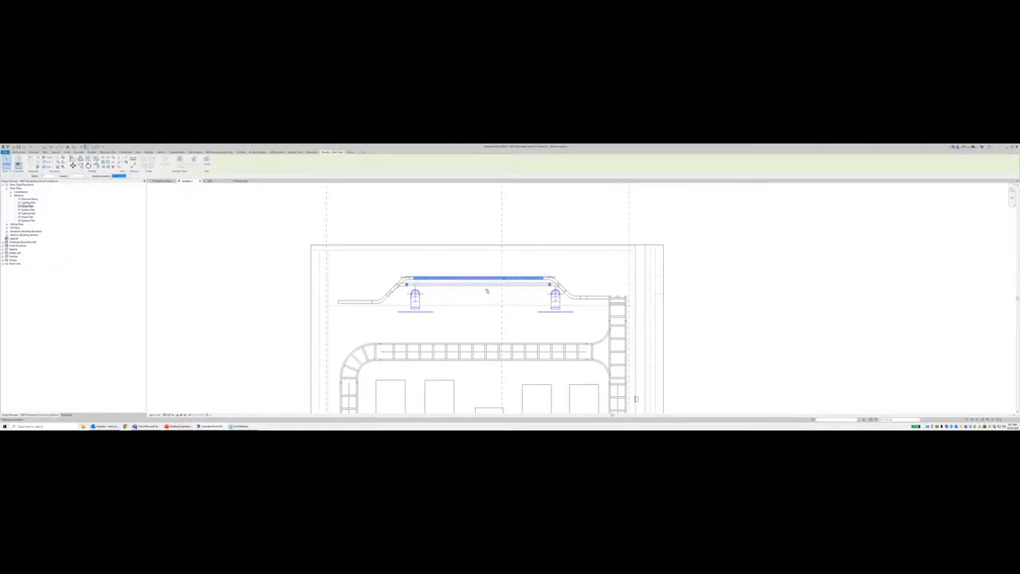
left_click_drag(487, 291, 488, 292)
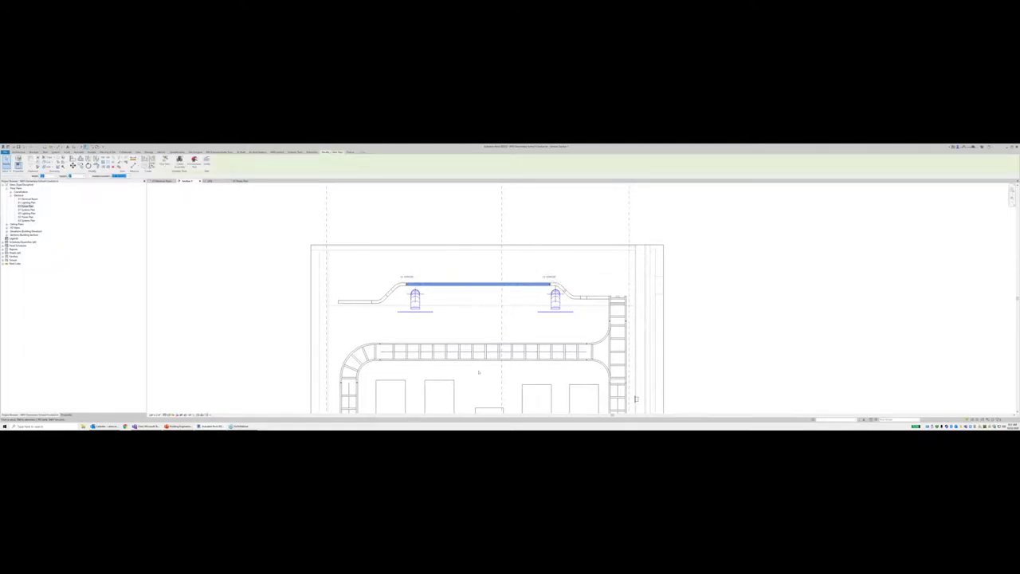
left_click(474, 274)
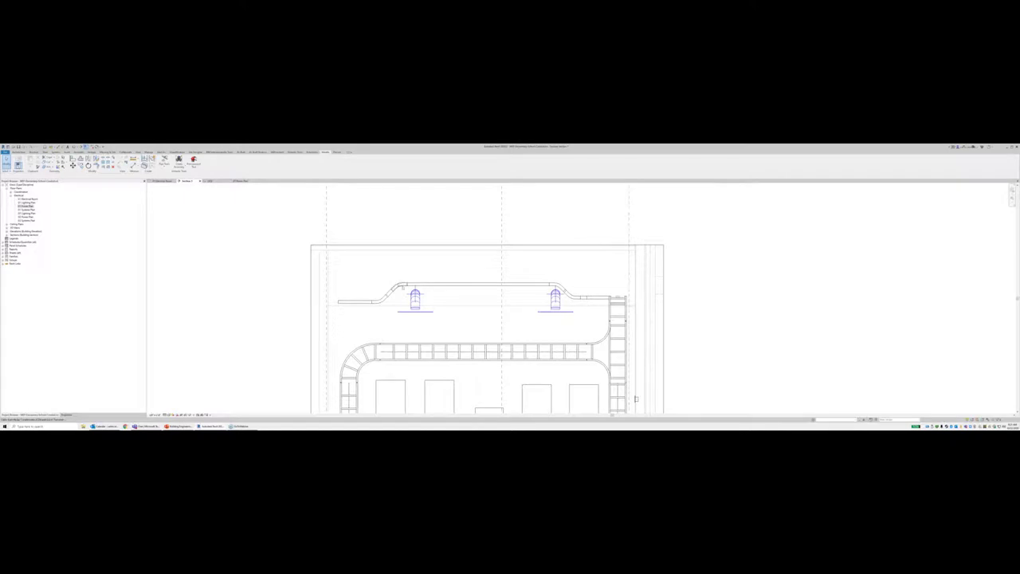
left_click(400, 286)
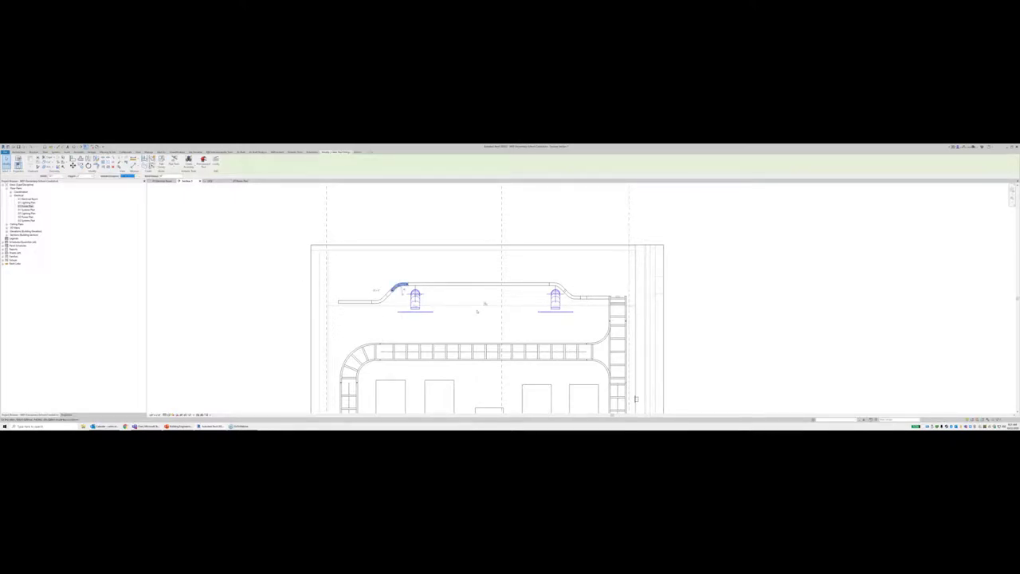
scroll(477, 311, "down", 3)
scroll(384, 271, "down", 1)
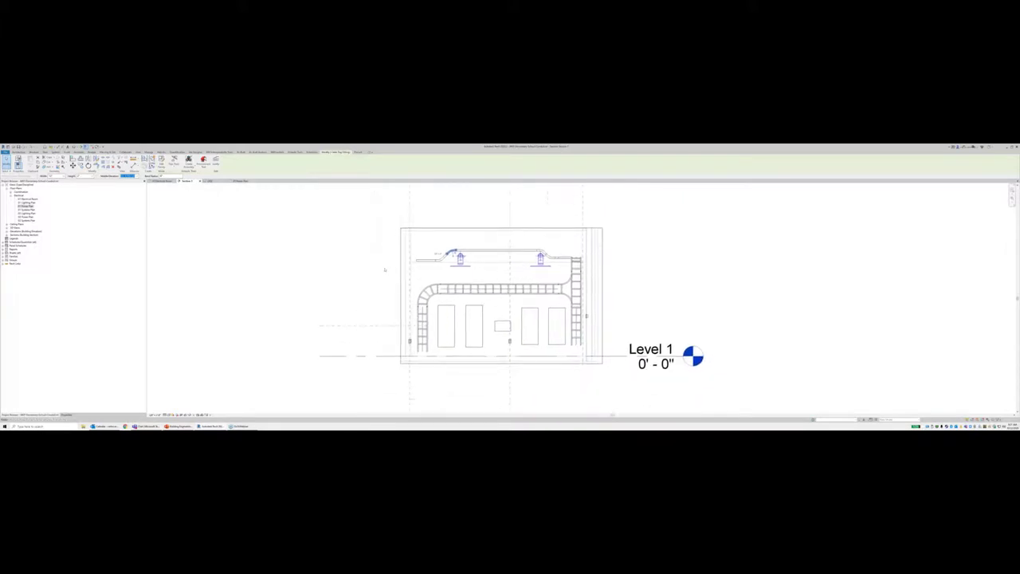
key("Escape")
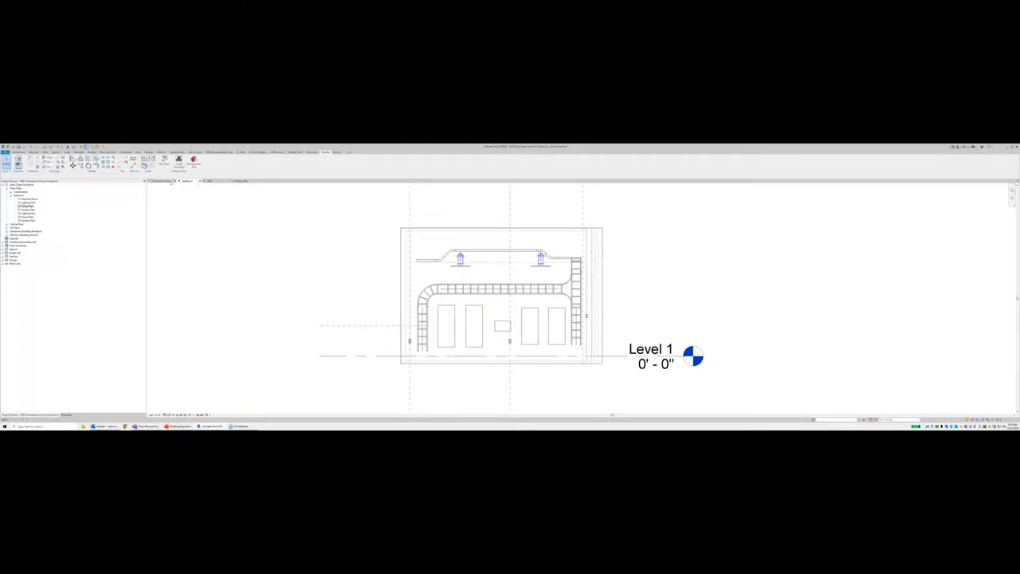
Step: Switch to the Power Plan floor plan and show the electrical room together with the corridor and the rooms below it
left_click(171, 181)
scroll(529, 312, "down", 5)
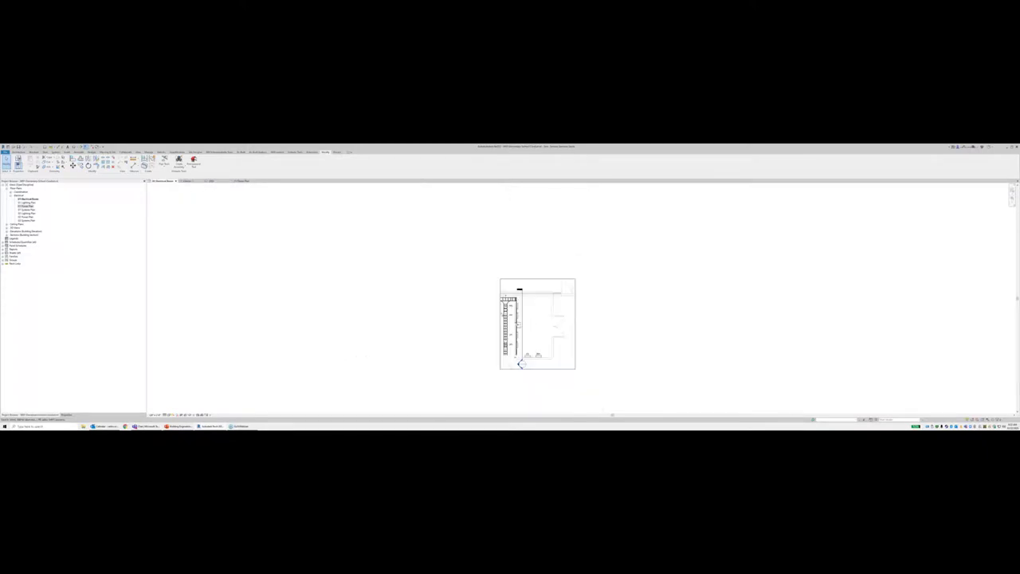
left_click(240, 181)
scroll(508, 332, "down", 6)
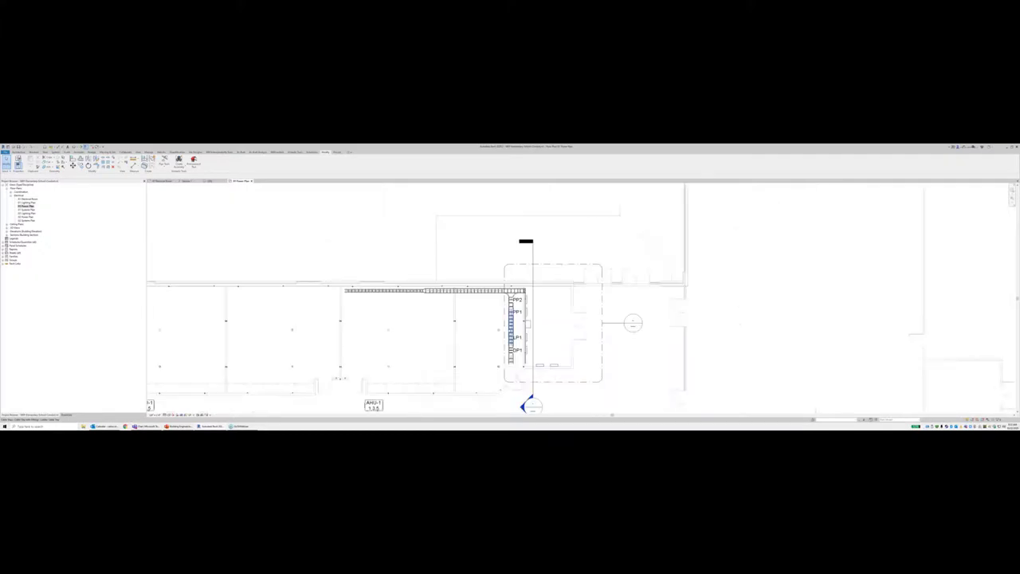
middle_click_drag(512, 335, 510, 256)
scroll(528, 275, "down", 2)
middle_click_drag(535, 333, 534, 299)
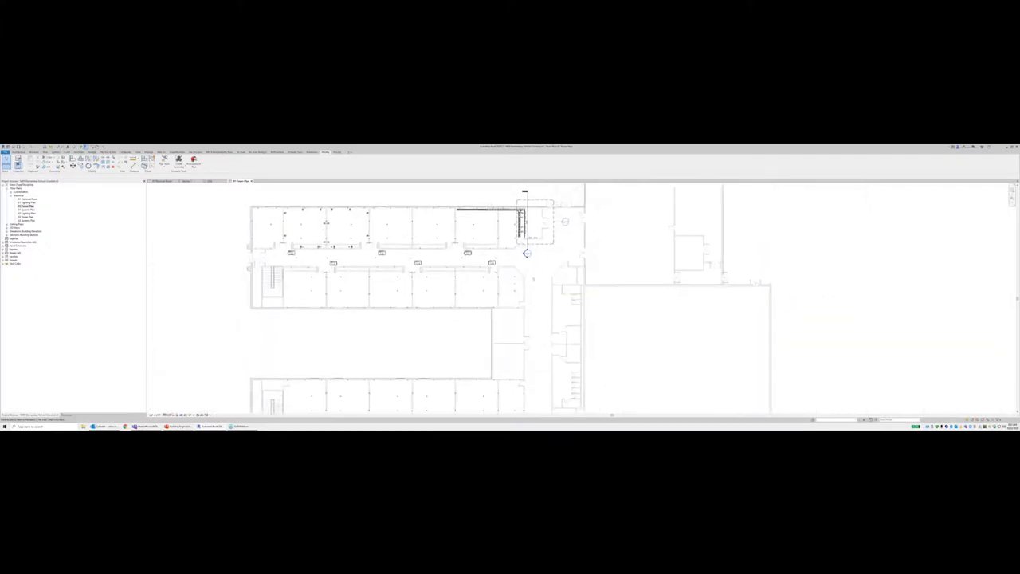
right_click(527, 239)
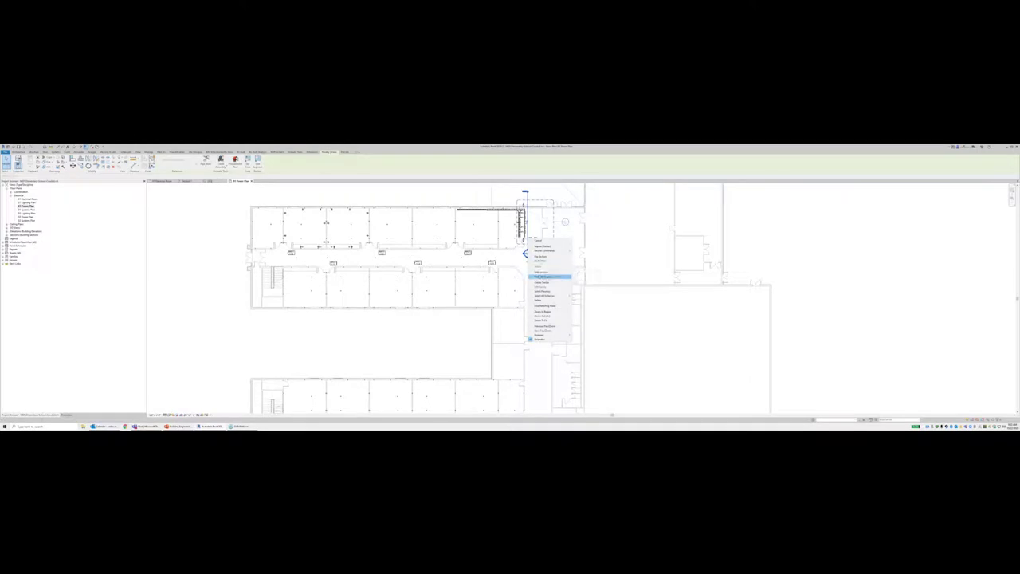
left_click(540, 262)
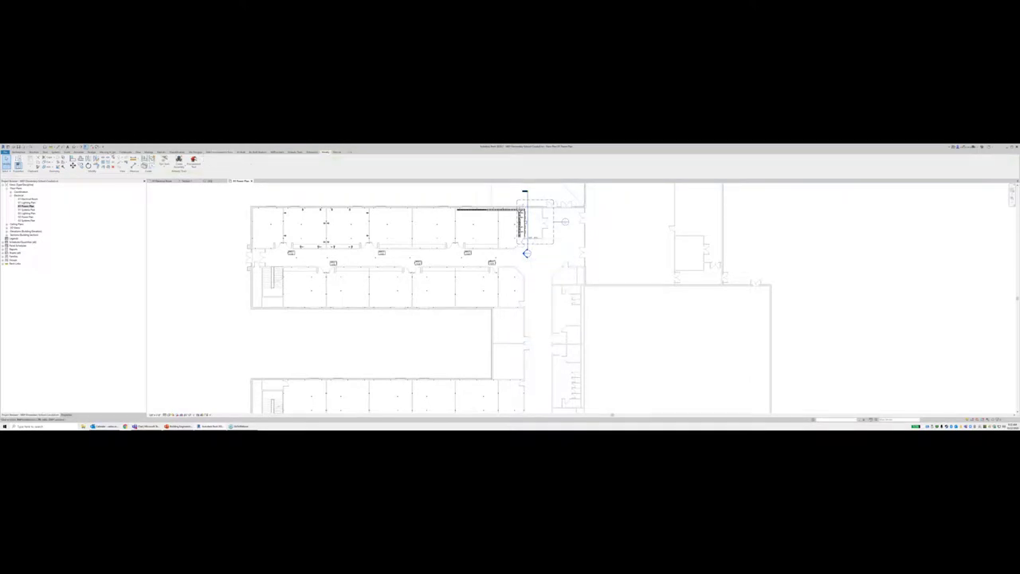
Step: Draw a vertical section line, looking left, through the small rooms between the courtyard and the main corridor
left_click(138, 152)
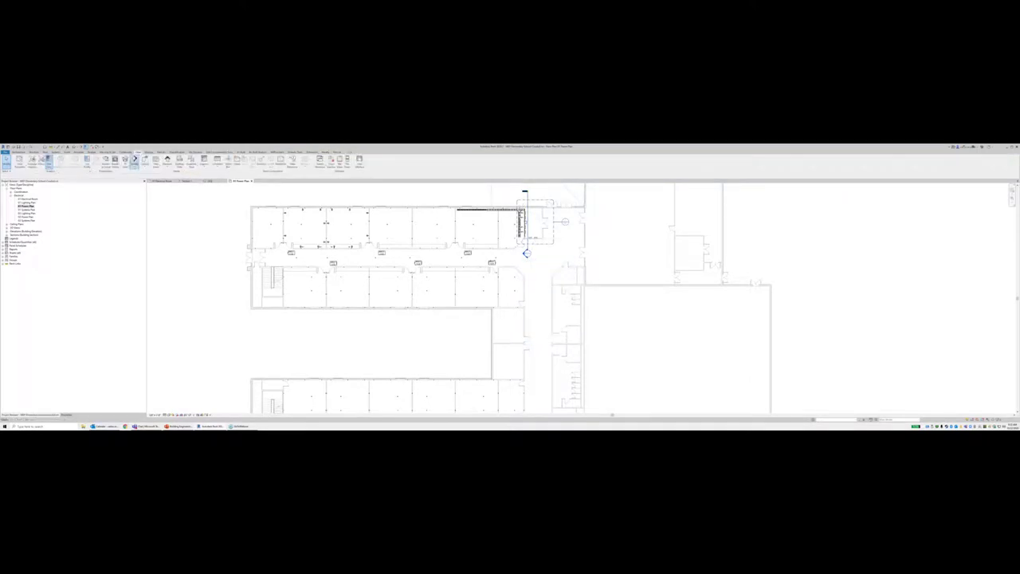
left_click(134, 162)
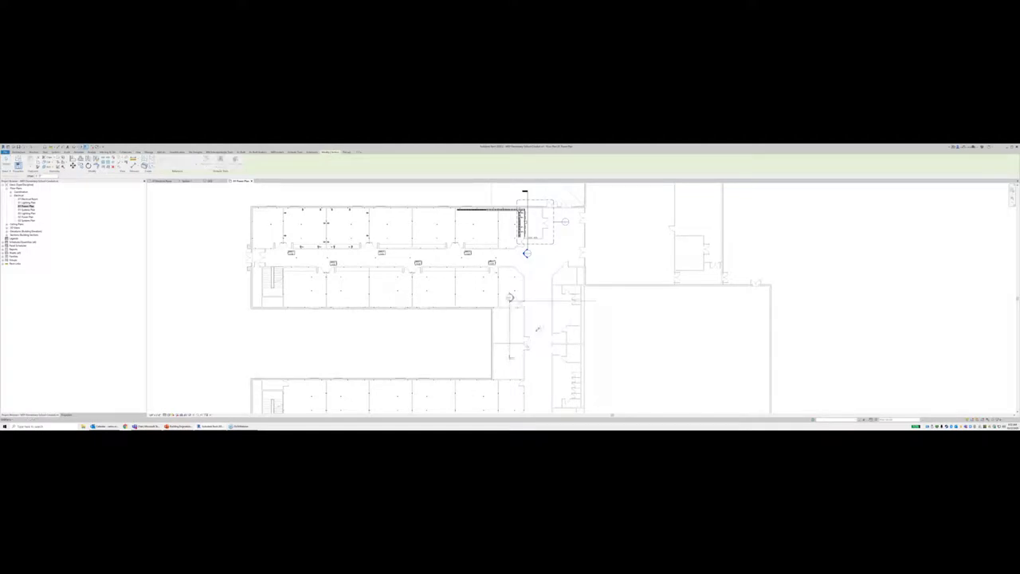
left_click(510, 357)
left_click(504, 305)
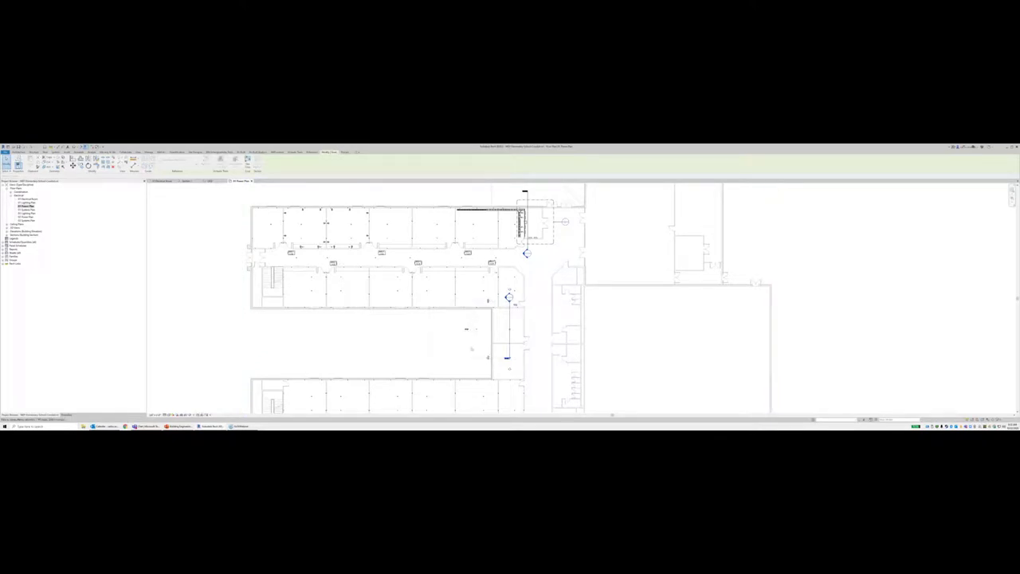
key("Escape")
key("Escape")
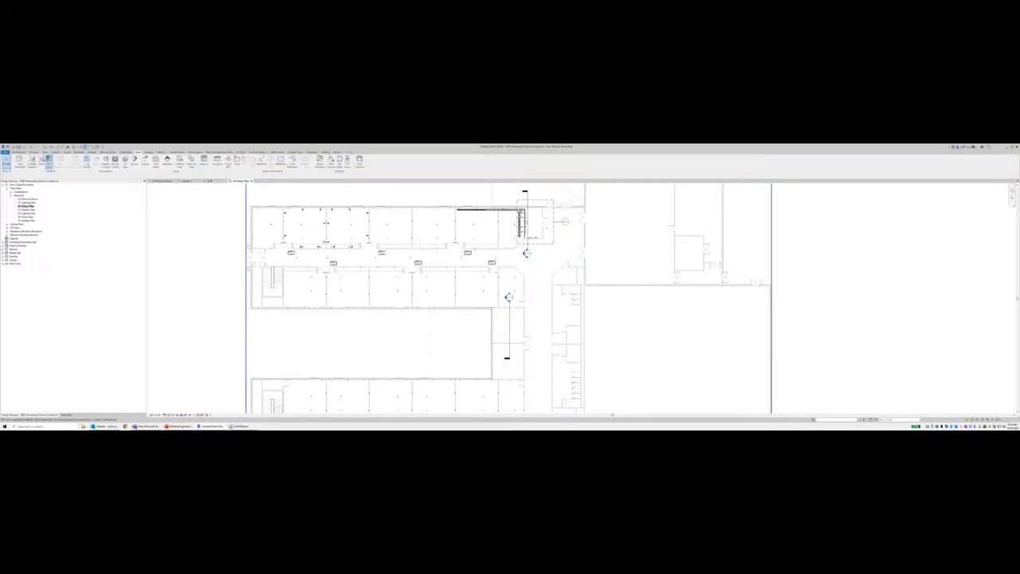
Step: Draw an L-shaped cable tray like the existing one, along the courtyard side of the classrooms and down through the small rooms beside the new section line
left_click(501, 210)
right_click(500, 210)
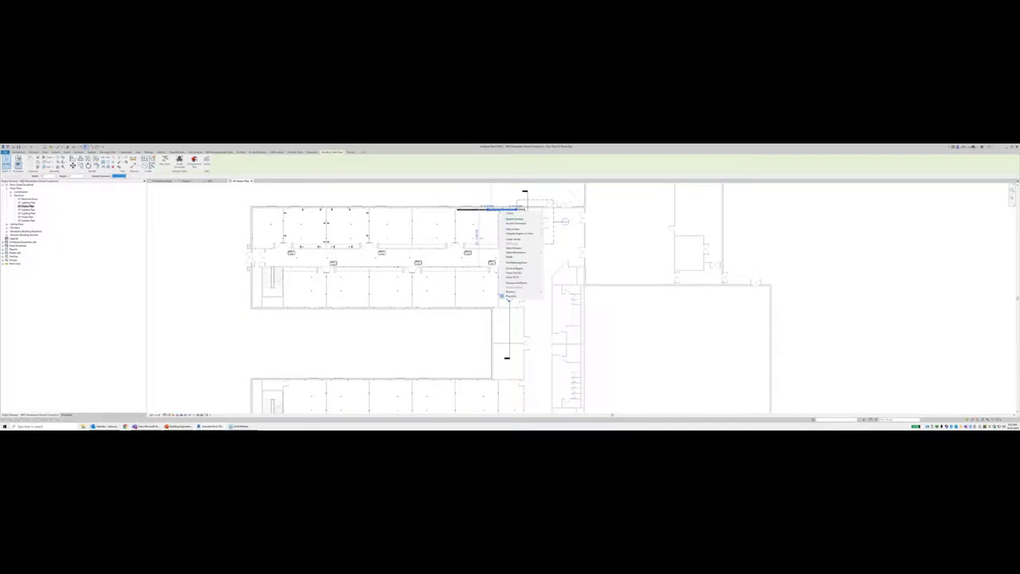
left_click(515, 240)
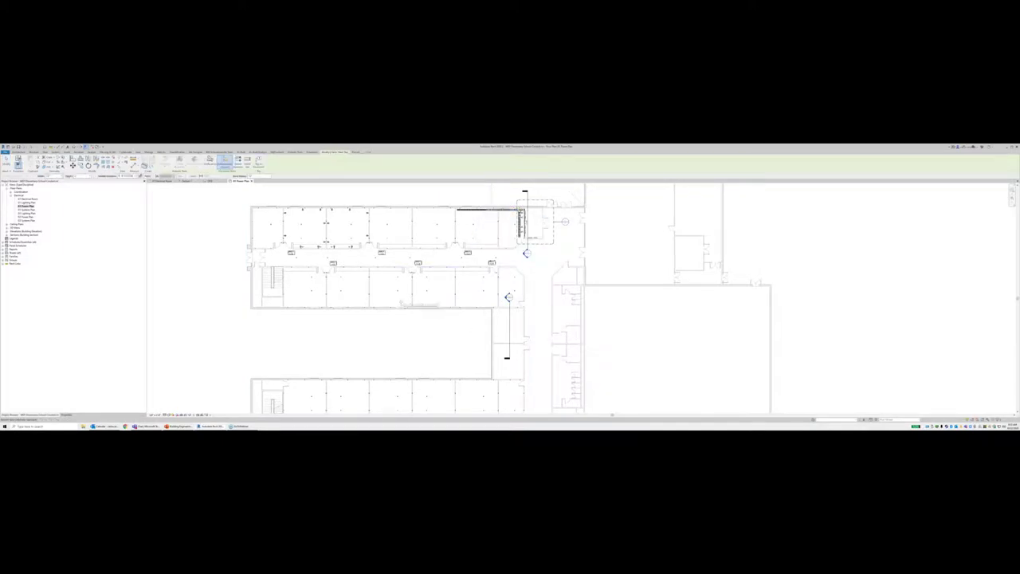
left_click(401, 302)
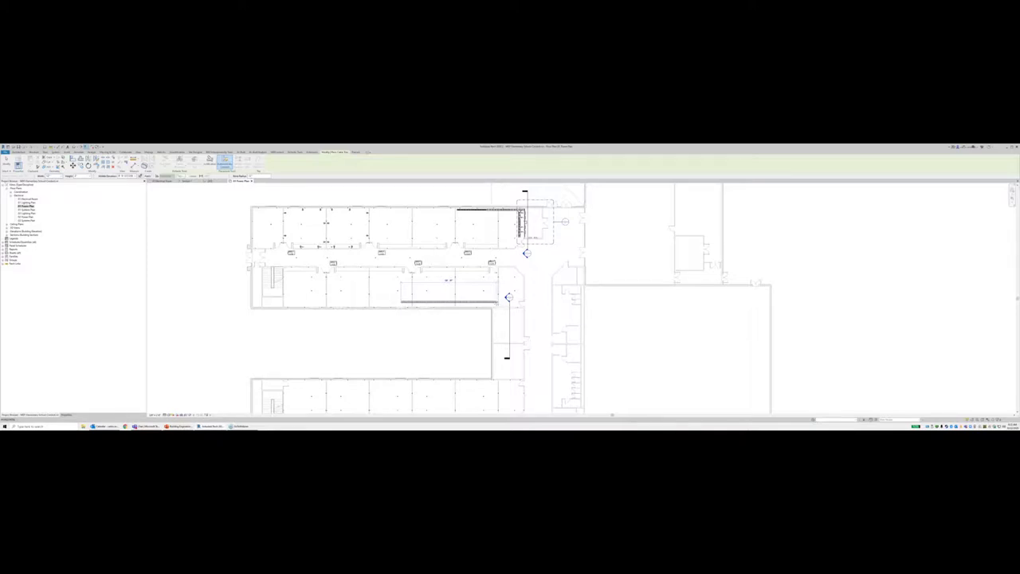
left_click(495, 302)
left_click(495, 365)
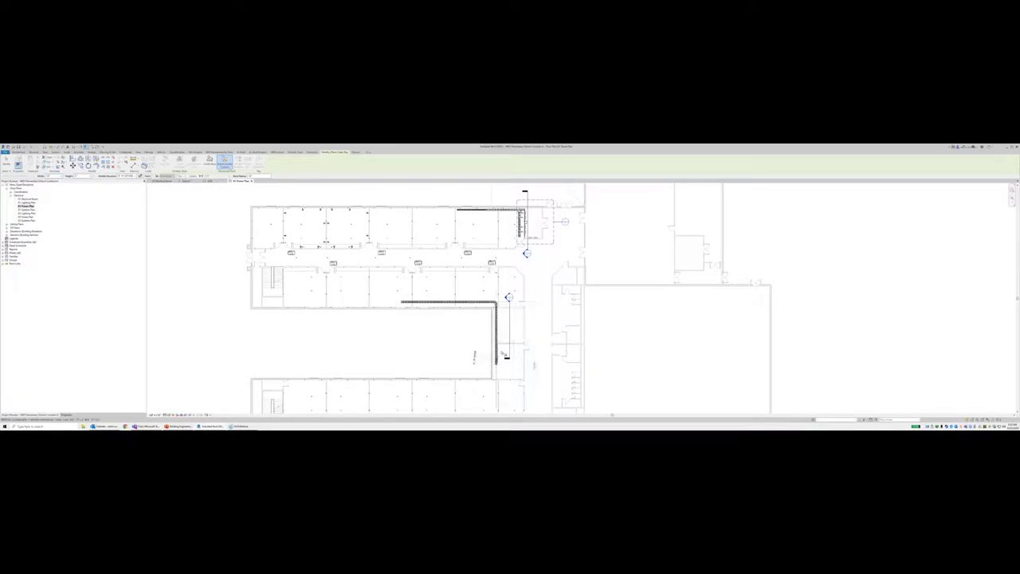
key("Escape")
key("Escape")
scroll(498, 317, "up", 2)
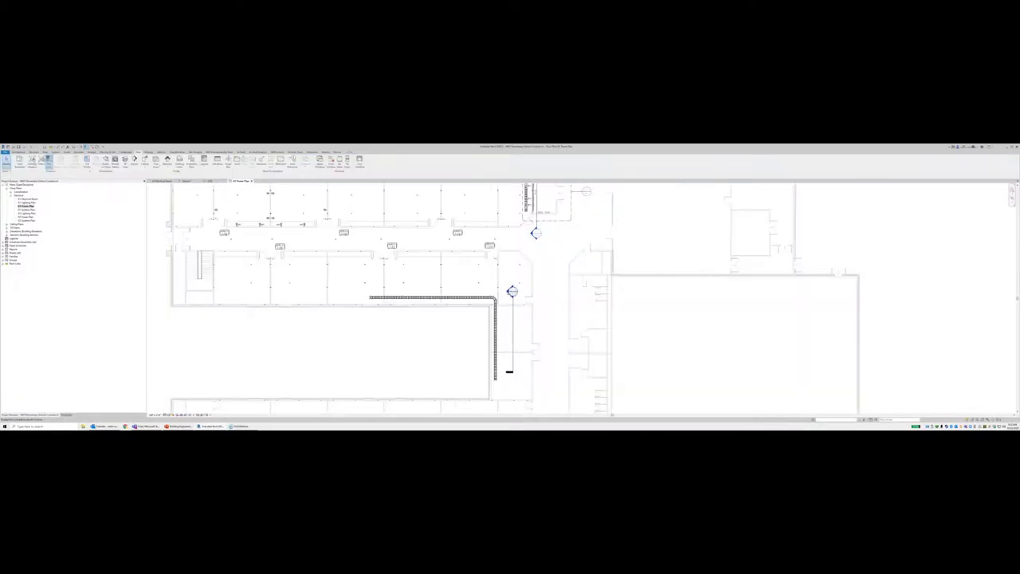
Step: Open the new section view and widen its crop region past the free end of the Level 1 cable tray
double_click(512, 292)
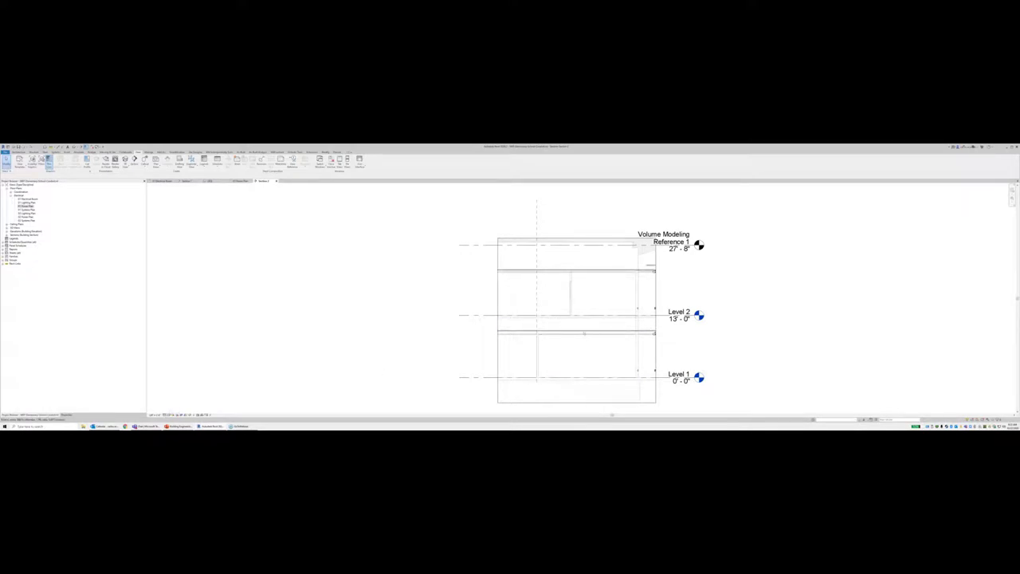
left_click(581, 332)
scroll(605, 344, "up", 2)
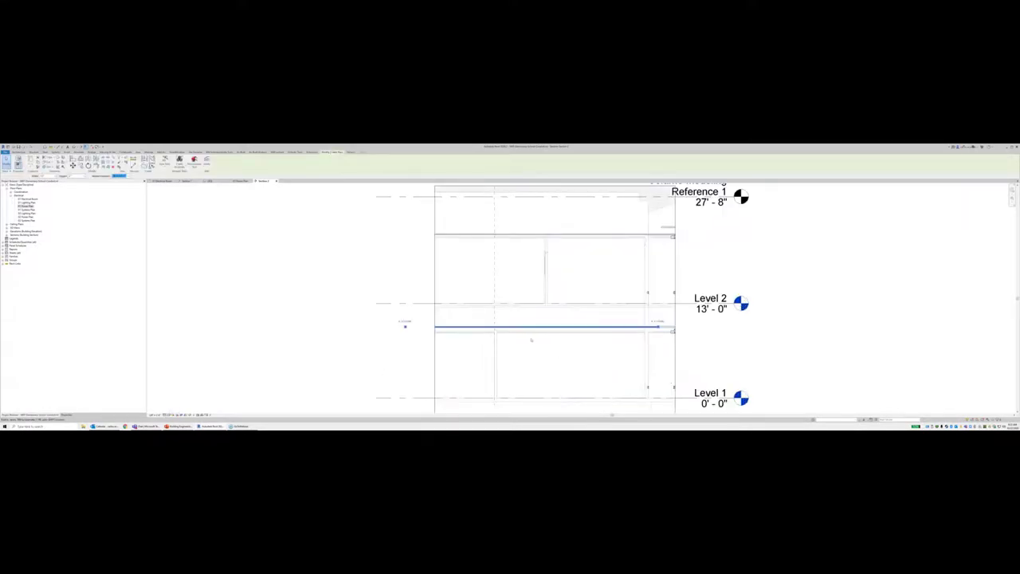
scroll(532, 337, "down", 3)
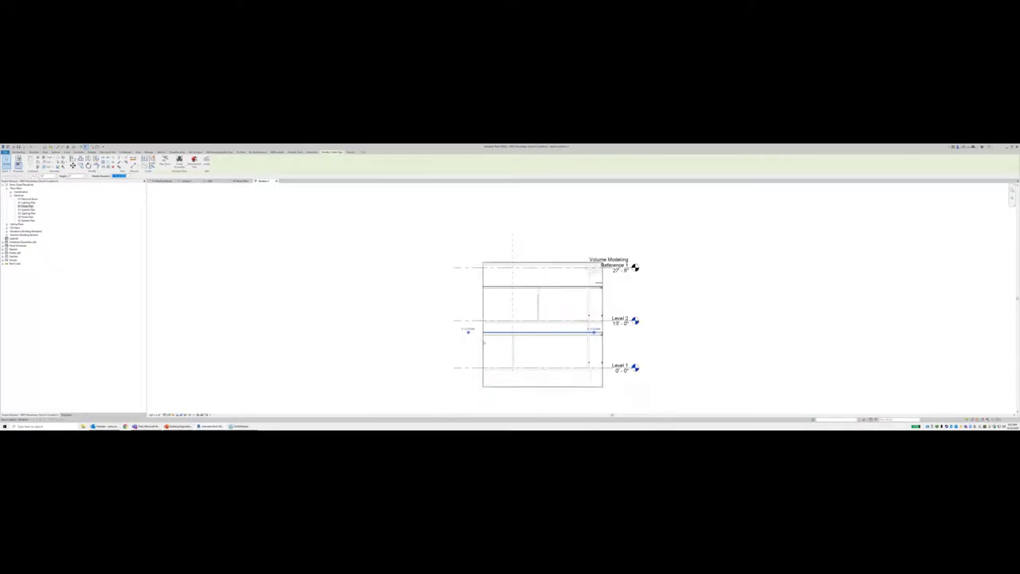
left_click(483, 339)
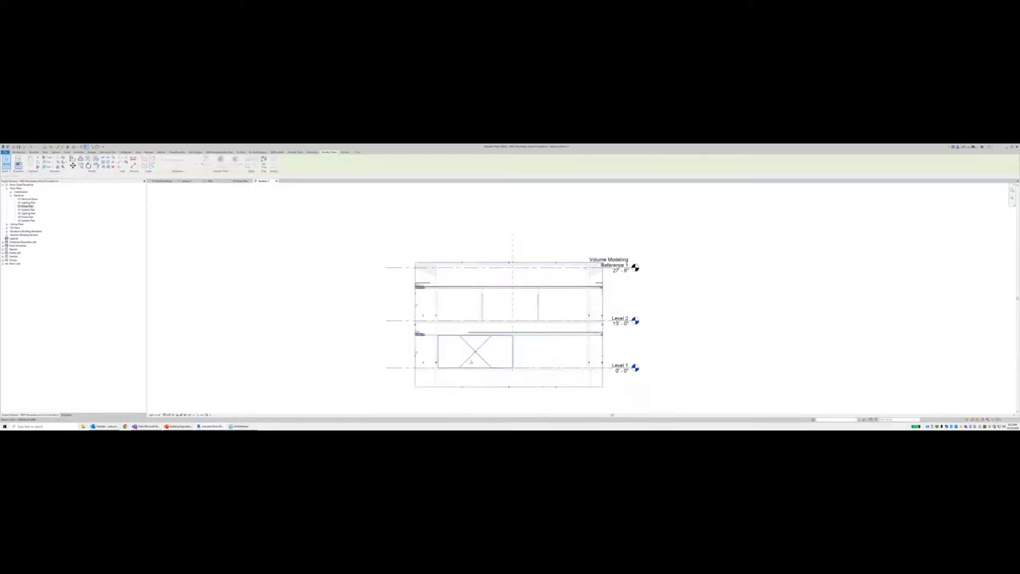
scroll(477, 335, "up", 3)
Step: Extend the tray from its free end with a vertical drop into the Level 1 room and a short horizontal run away from the existing tray
left_click(465, 326)
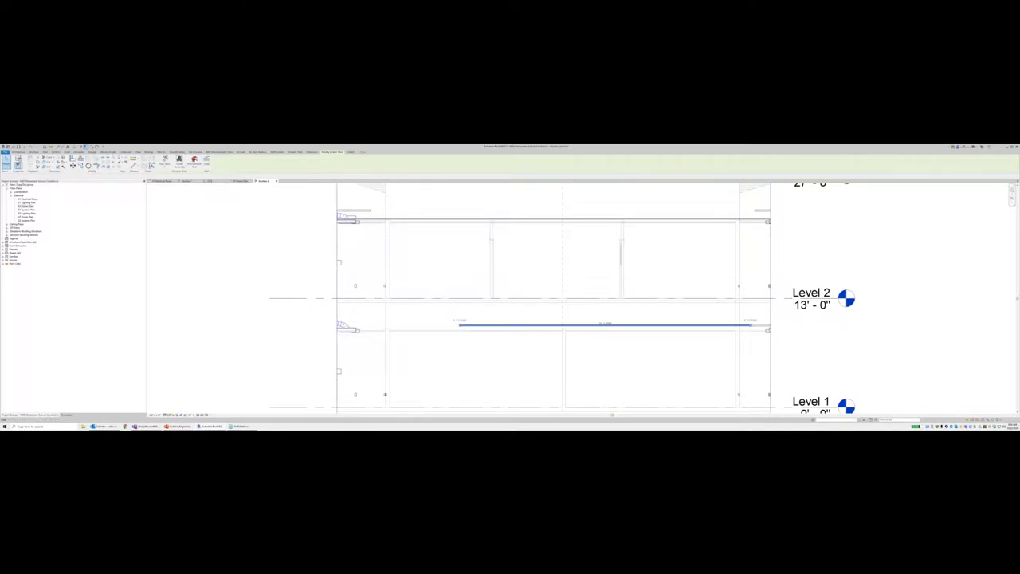
right_click(463, 326)
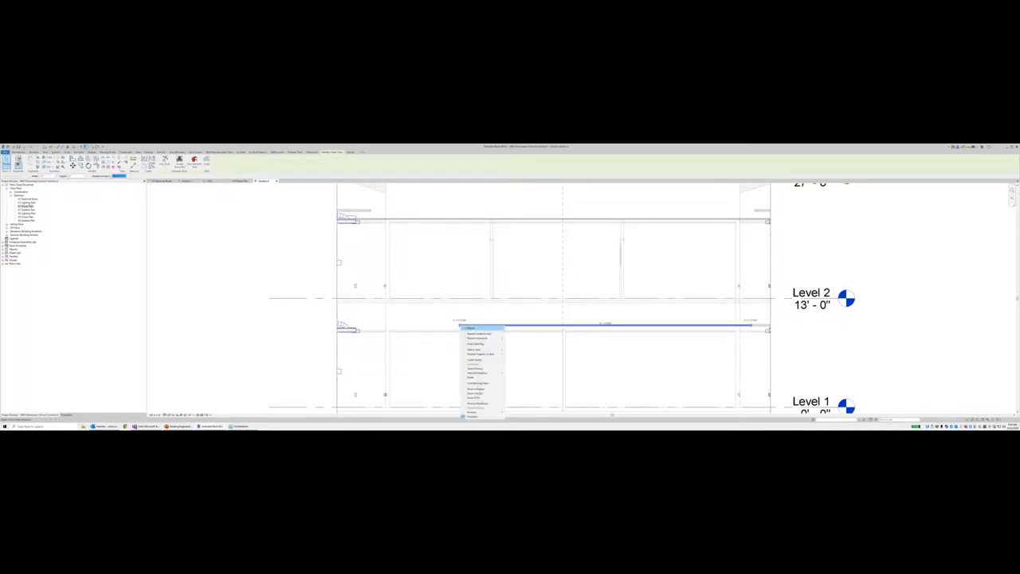
left_click(478, 344)
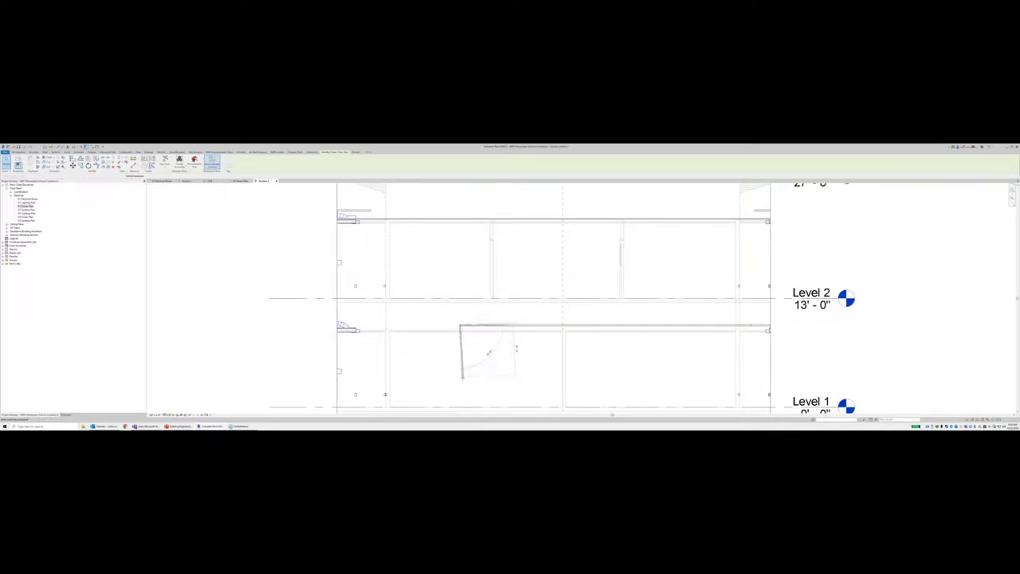
left_click(461, 379)
left_click(461, 381)
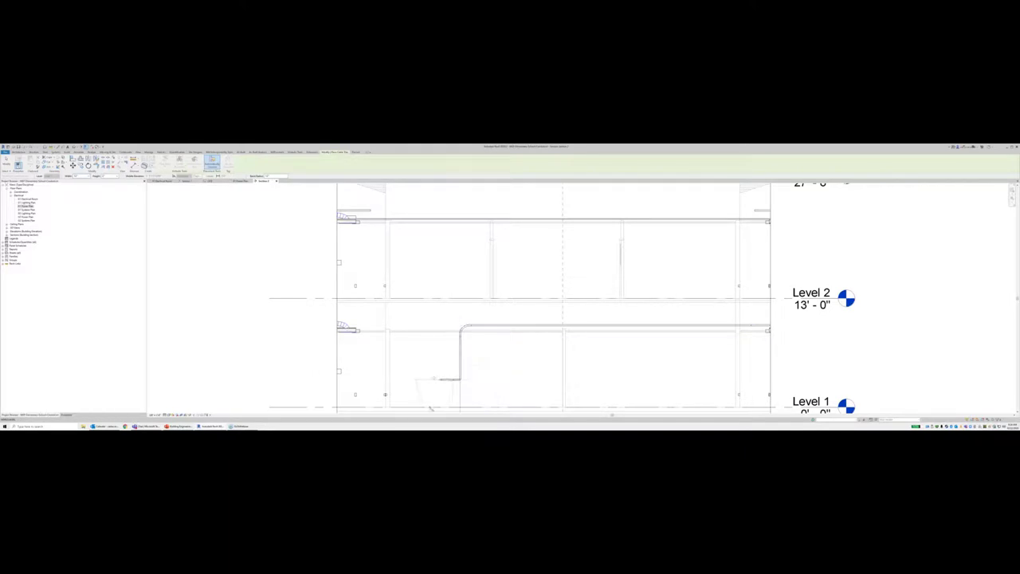
left_click(405, 380)
key("Escape")
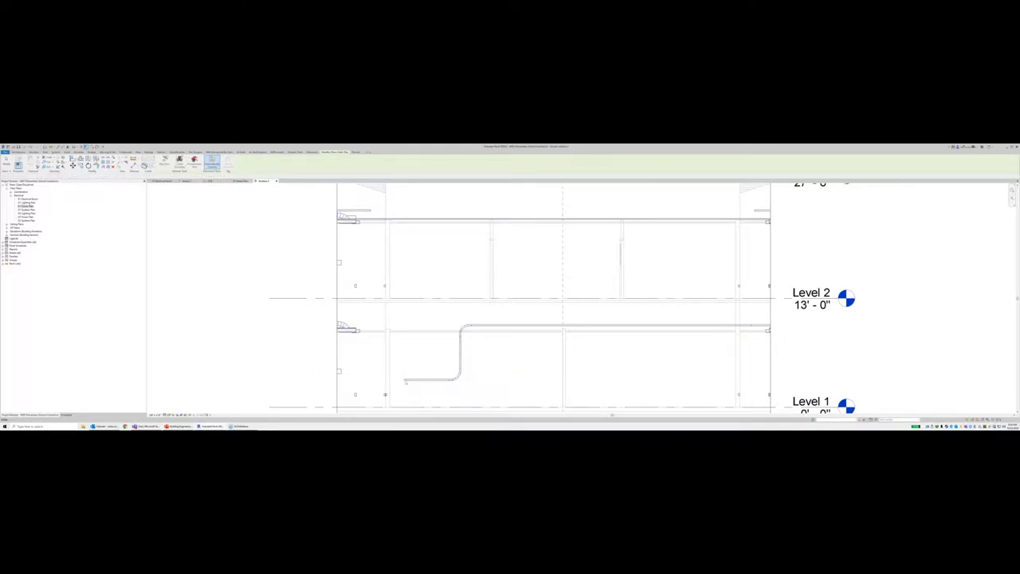
key("Escape")
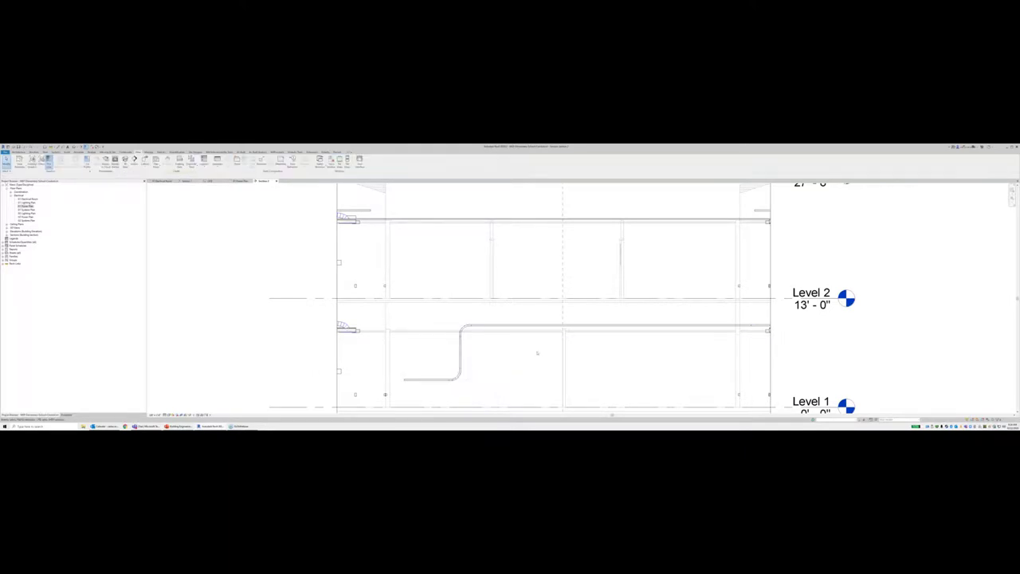
Step: Rename the electrical room's sectioned 3D view and open a fresh default 3D view of the whole building
scroll(537, 353, "down", 5)
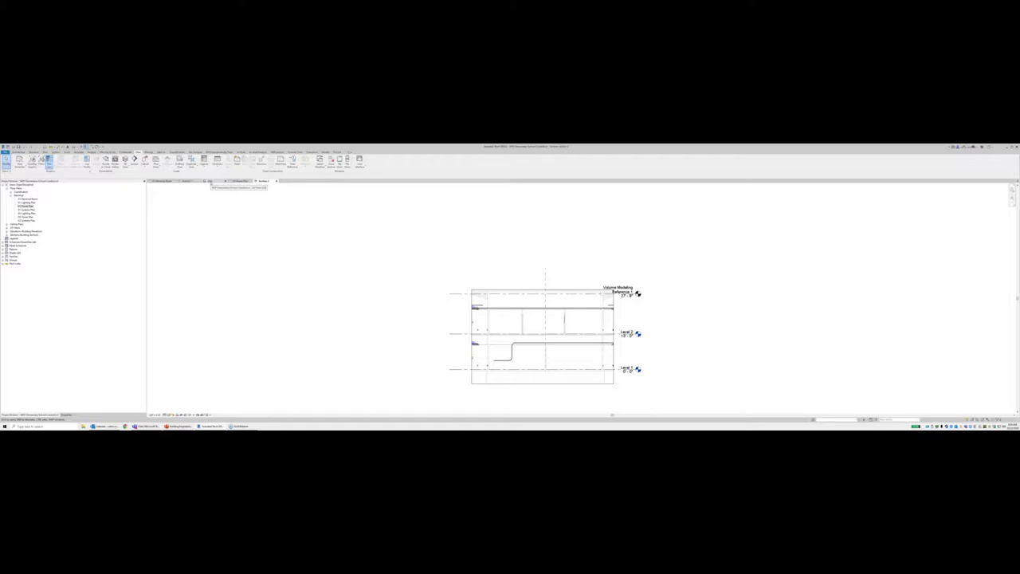
left_click(209, 181)
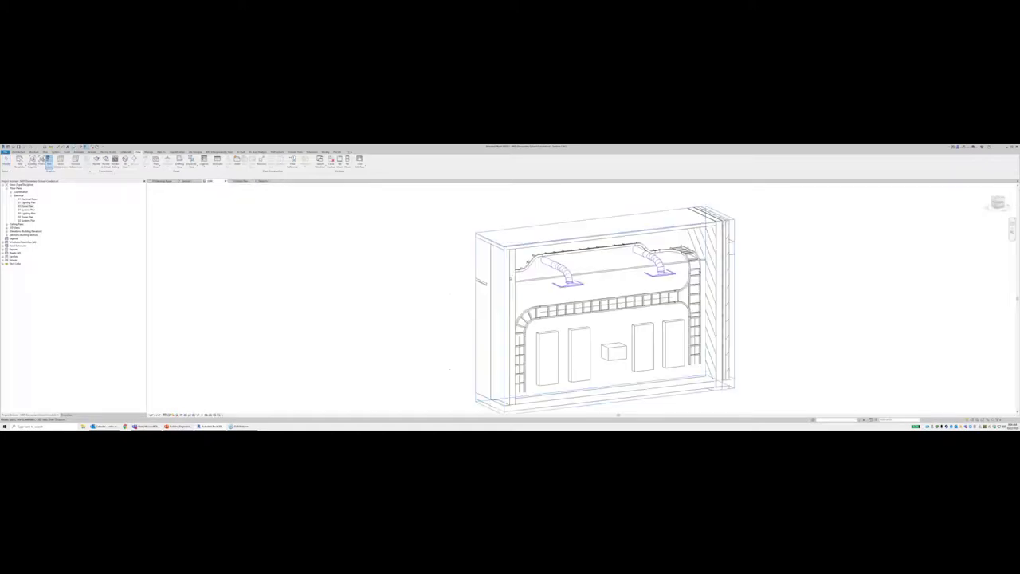
scroll(467, 297, "down", 1)
middle_click_drag(474, 320, 421, 312)
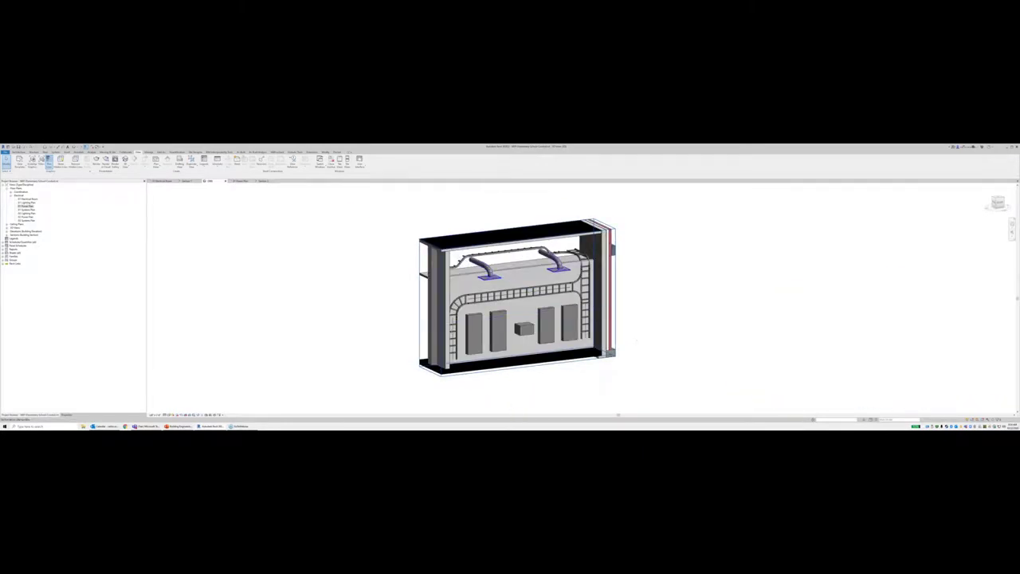
middle_click_drag(636, 341, 660, 342, "shift")
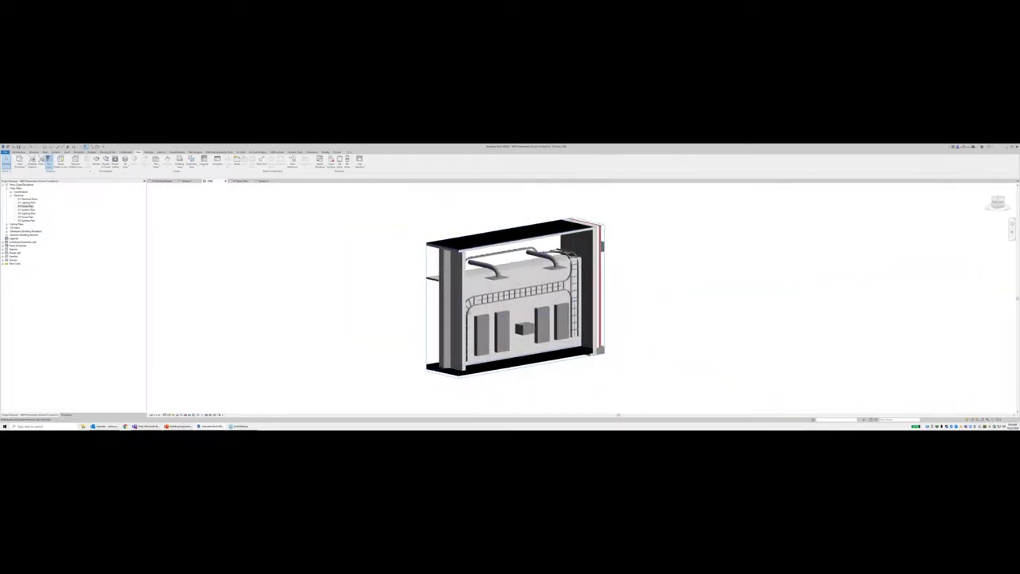
middle_click_drag(474, 305, 442, 319, "shift")
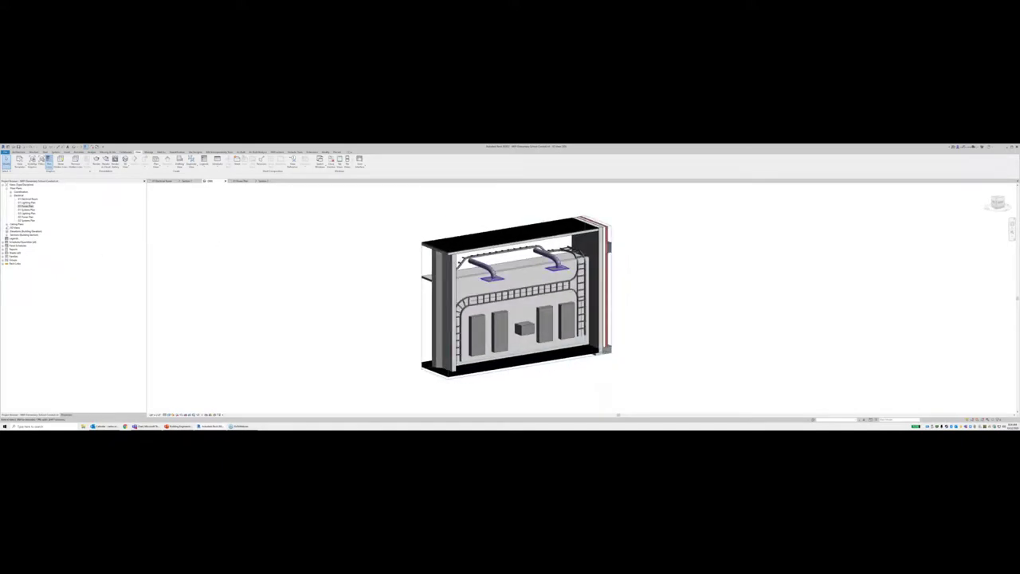
left_click(8, 228)
left_click(11, 235)
right_click(21, 239)
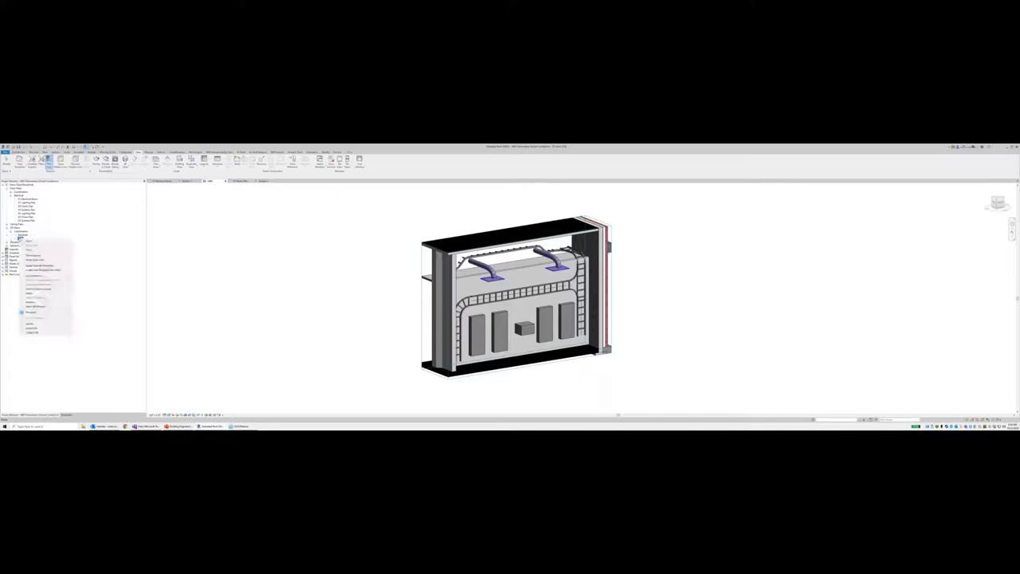
left_click(59, 301)
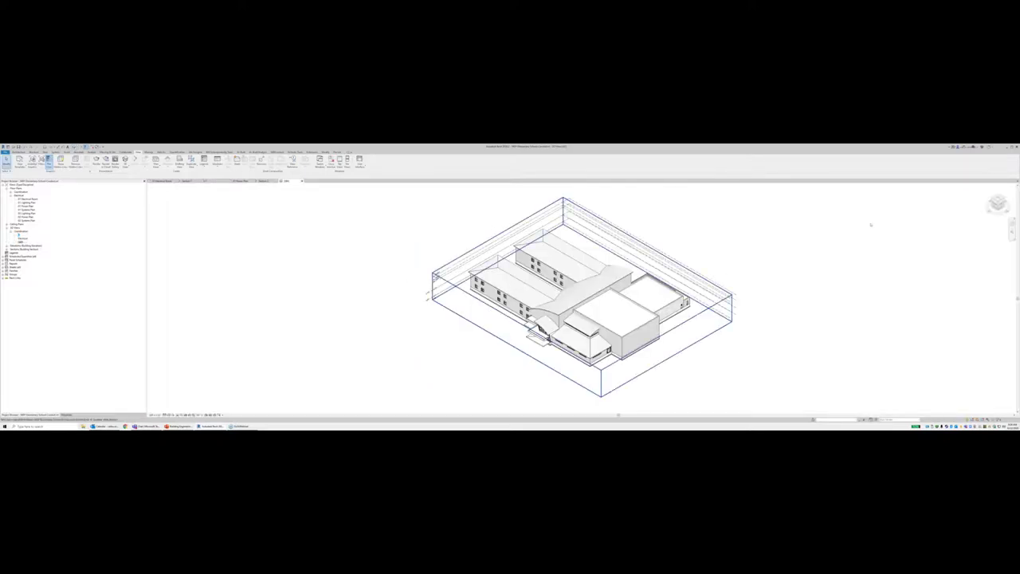
Step: Orient the new 3D view to the new section and turn it to an angled view of the cut-out part
right_click(999, 201)
mouse_move(987, 248)
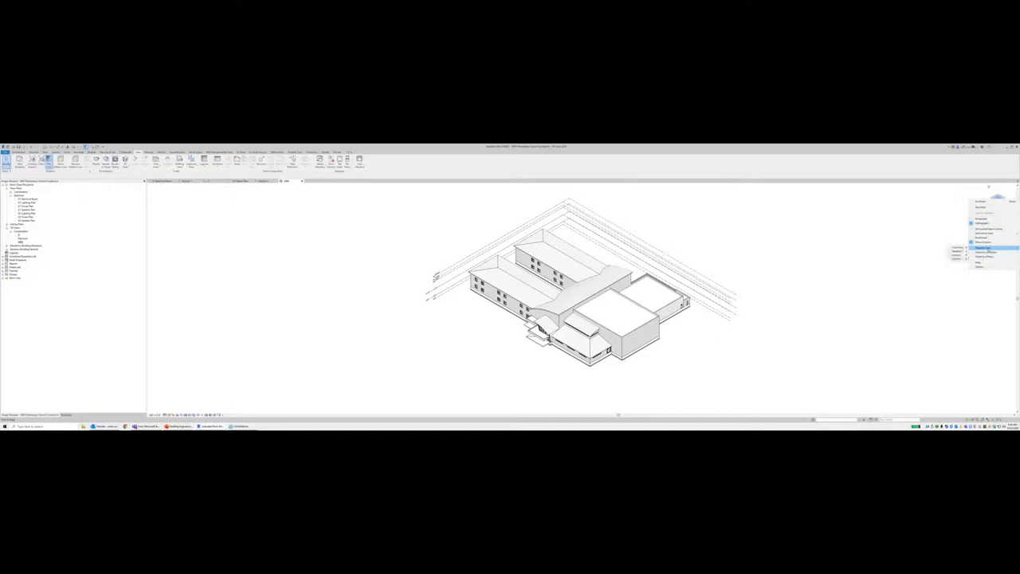
left_click(981, 261)
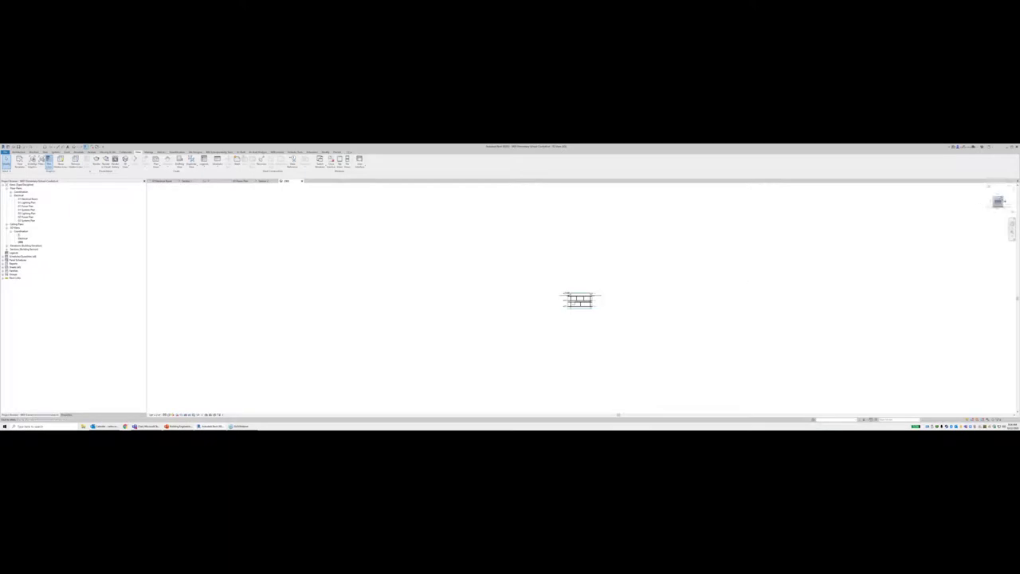
left_click(987, 202)
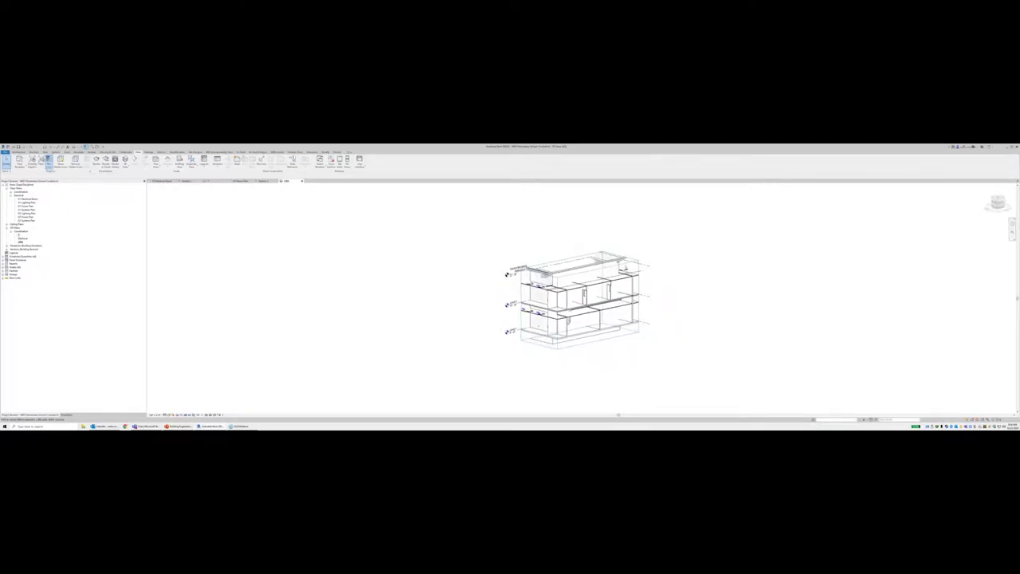
Step: Lower the top of the section box to just above Level 2 so that the Level 1 tray can be seen
left_click(625, 265)
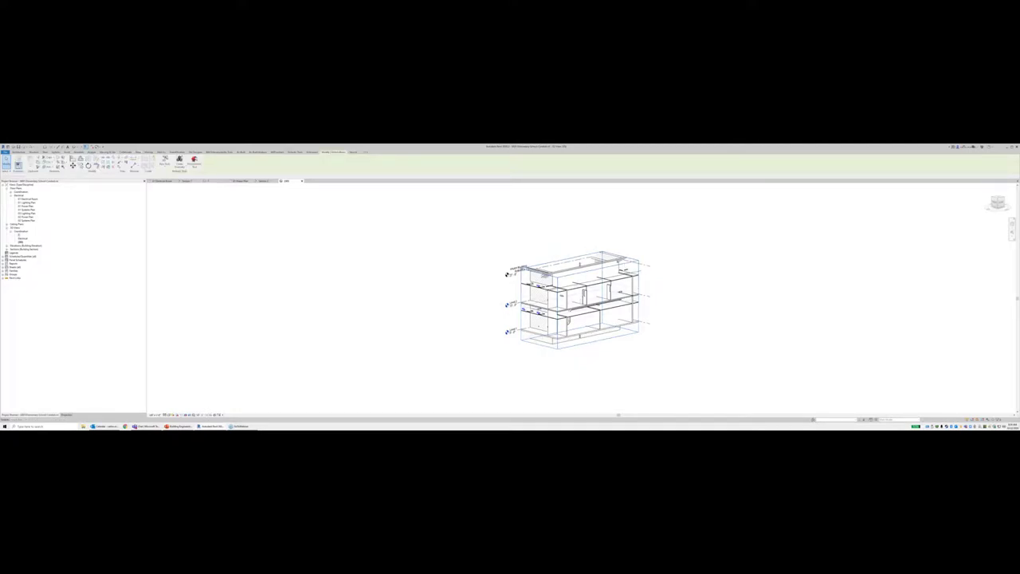
left_click_drag(580, 264, 581, 299)
scroll(581, 324, "up", 3)
middle_click_drag(580, 319, 569, 274, "shift")
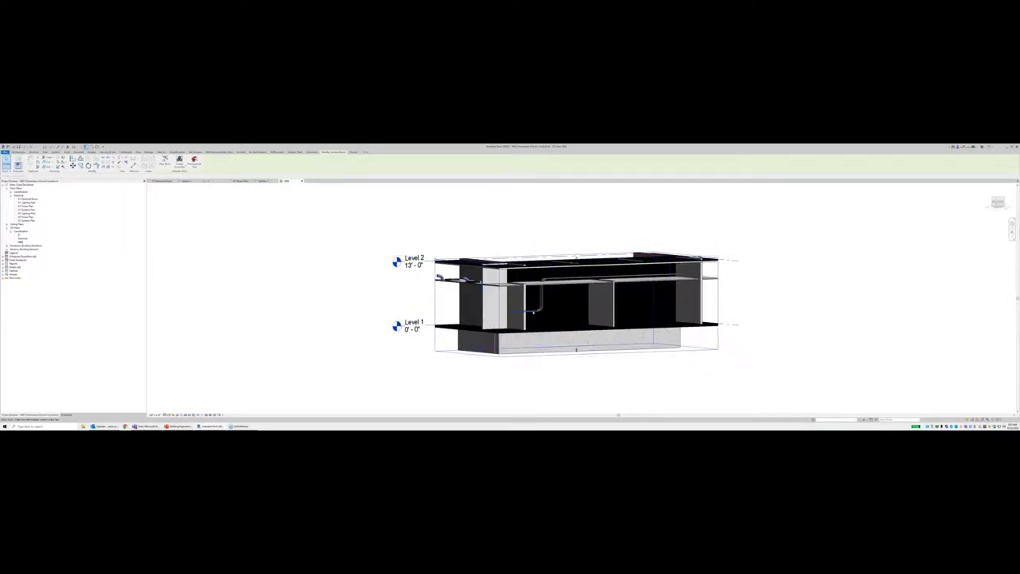
Step: Select the connected Level 1 cable tray run and examine its drop and horizontal runs from several angles in 3D
key("Tab")
left_click(534, 313)
middle_click_drag(536, 318, 519, 338, "shift")
scroll(580, 335, "up", 3)
scroll(520, 339, "down", 3)
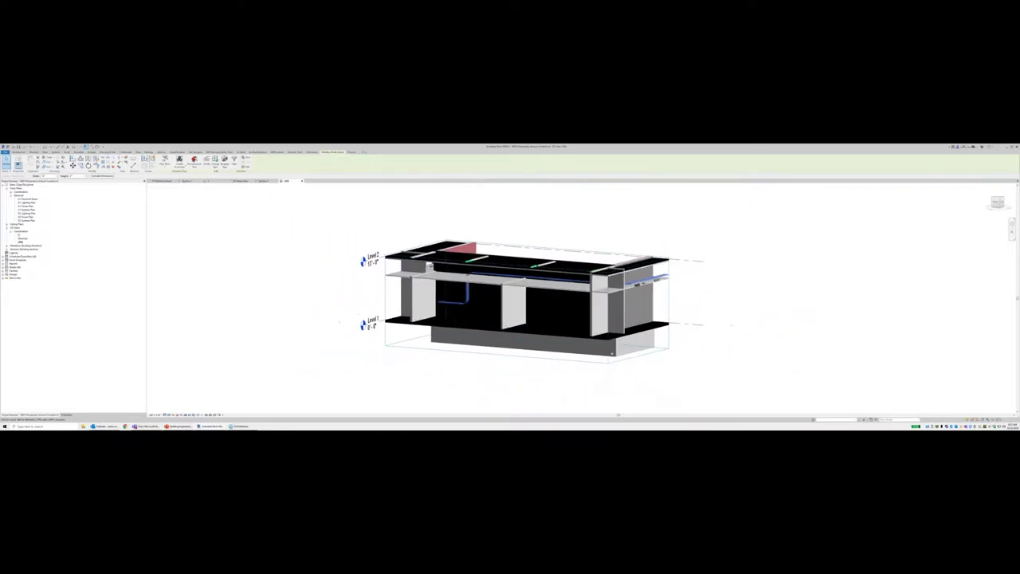
key("Escape")
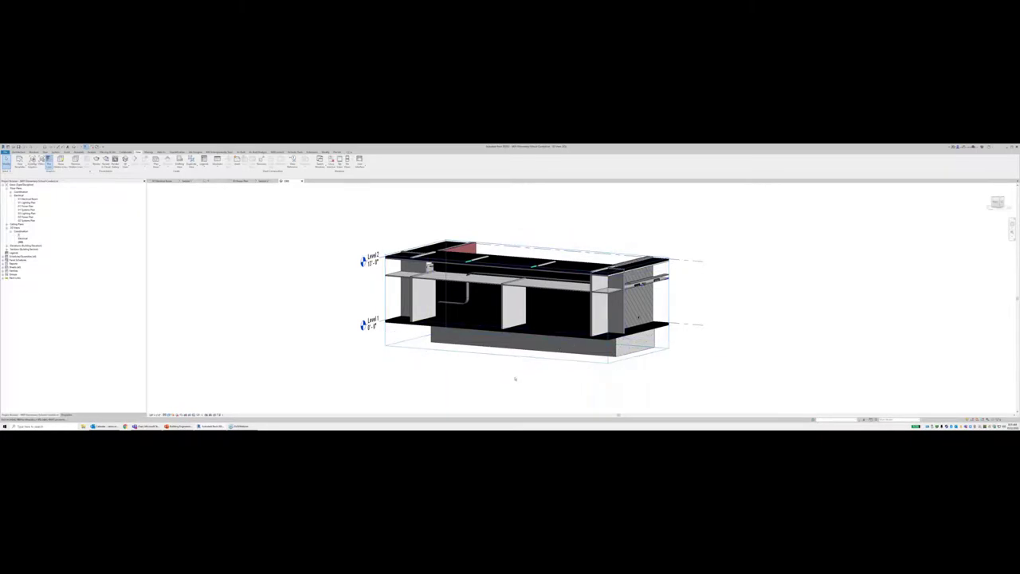
middle_click_drag(515, 378, 576, 379, "shift")
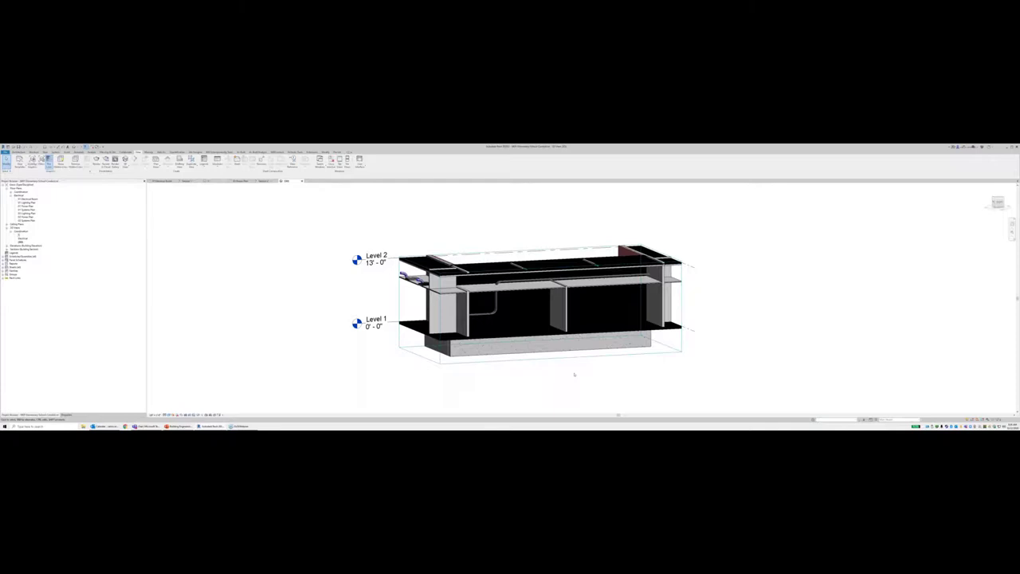
middle_click_drag(529, 364, 630, 360, "shift")
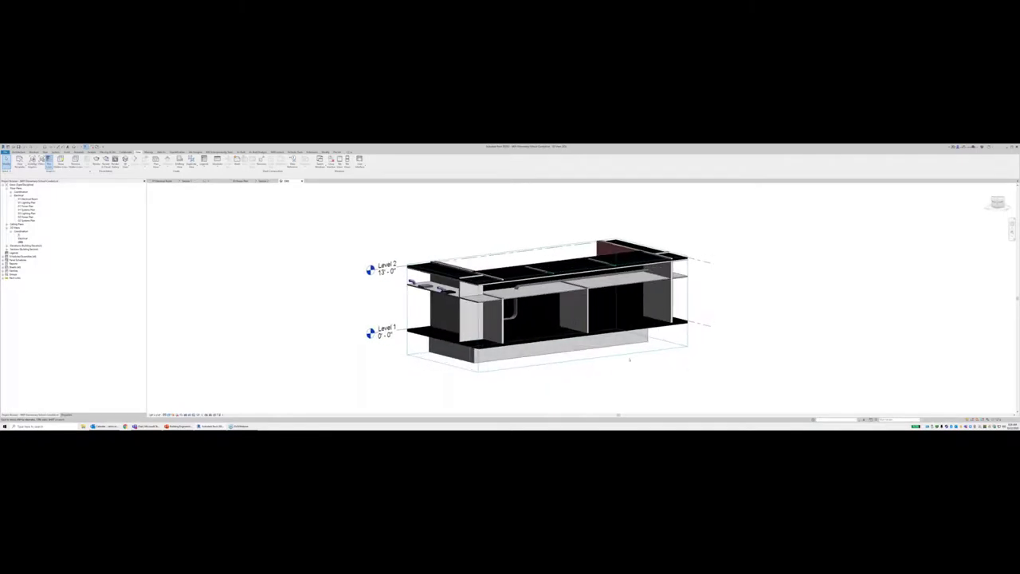
Step: Switch to the Electrical Room floor plan and inspect panel PP2 and the neighbouring equipment beside the cable tray
left_click(166, 182)
scroll(511, 275, "up", 8)
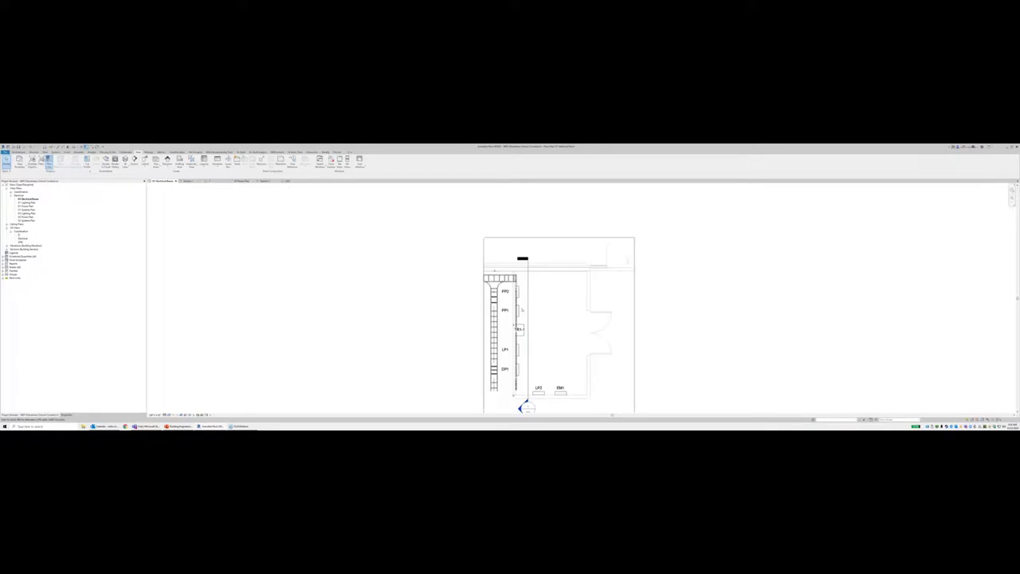
left_click(511, 276)
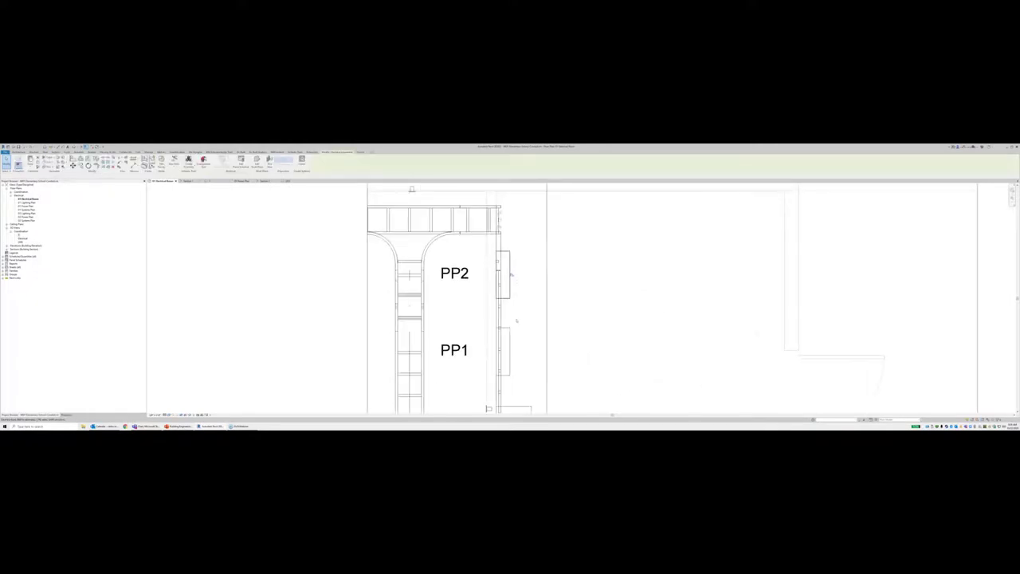
key("Escape")
left_click(510, 299)
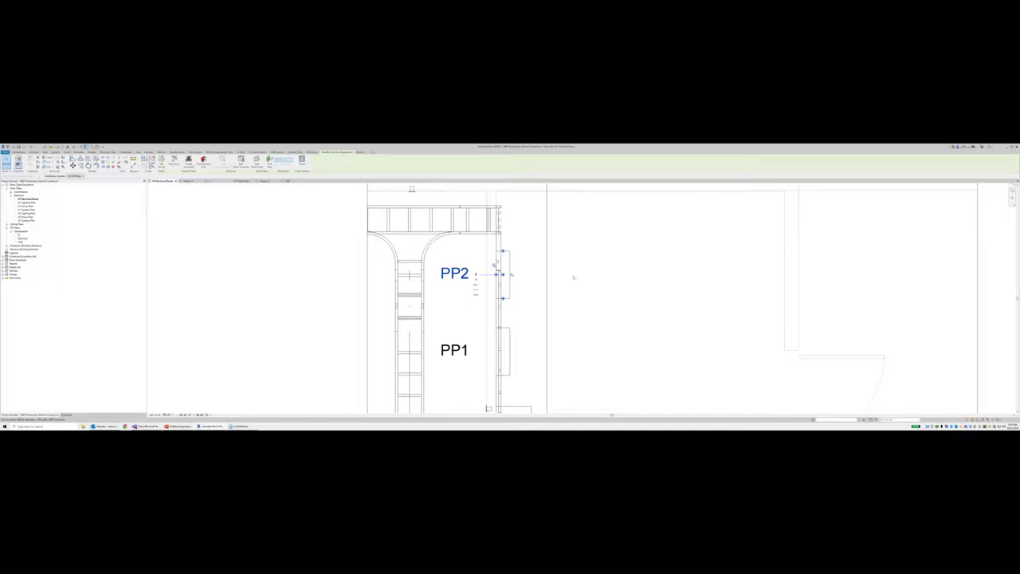
left_click(570, 278)
scroll(523, 253, "down", 2)
middle_click_drag(523, 253, 500, 248)
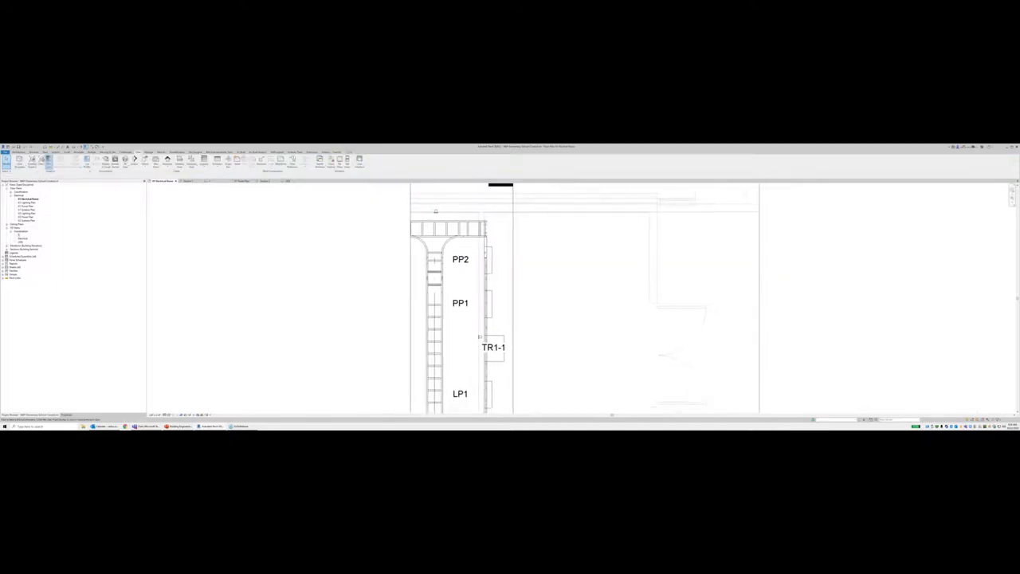
Step: Select panel LP1 in the Electrical Room plan and open its family for editing
scroll(504, 265, "down", 1)
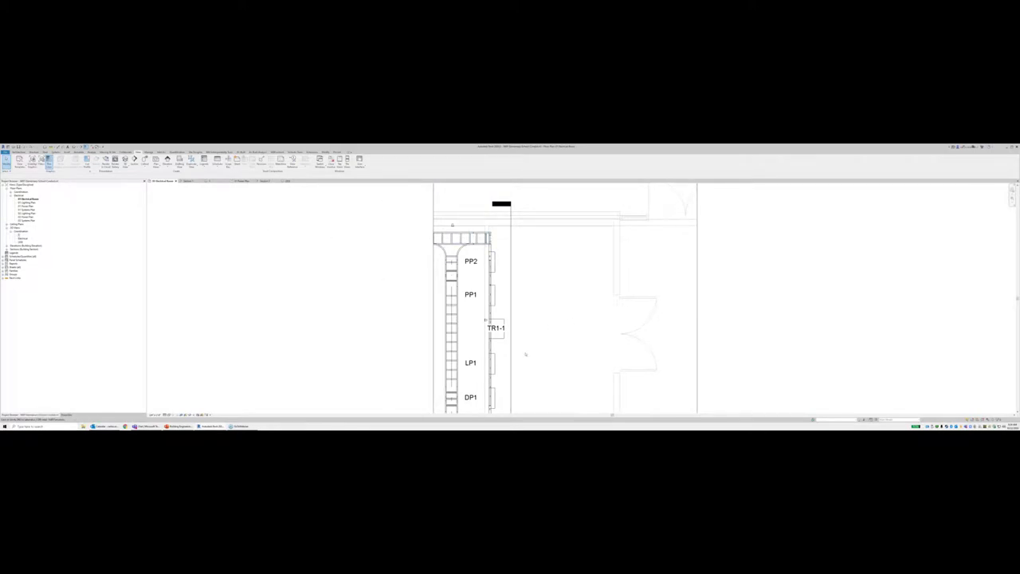
left_click(504, 340)
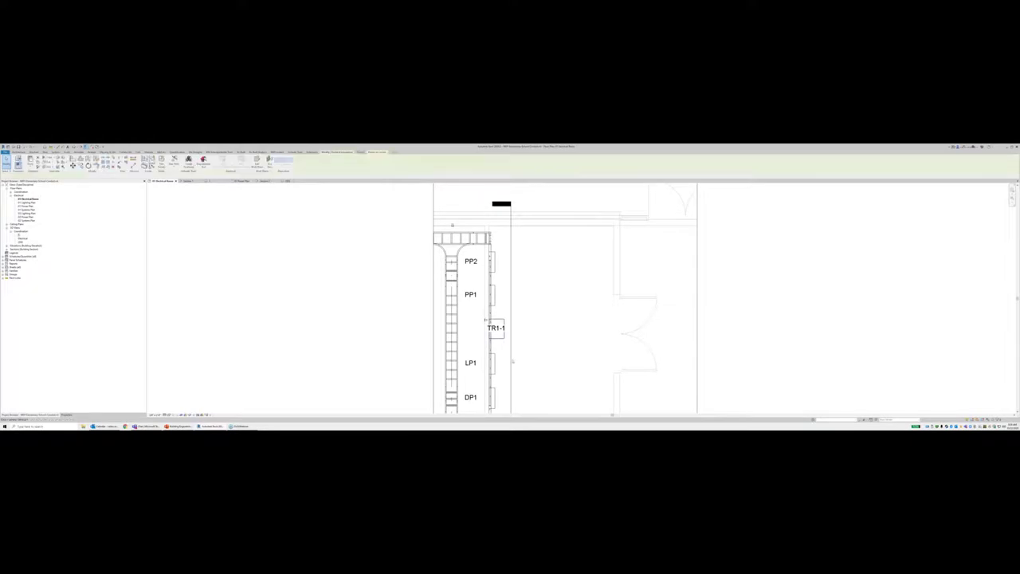
scroll(500, 352, "down", 1)
middle_click_drag(499, 358, 502, 328)
left_click(518, 328)
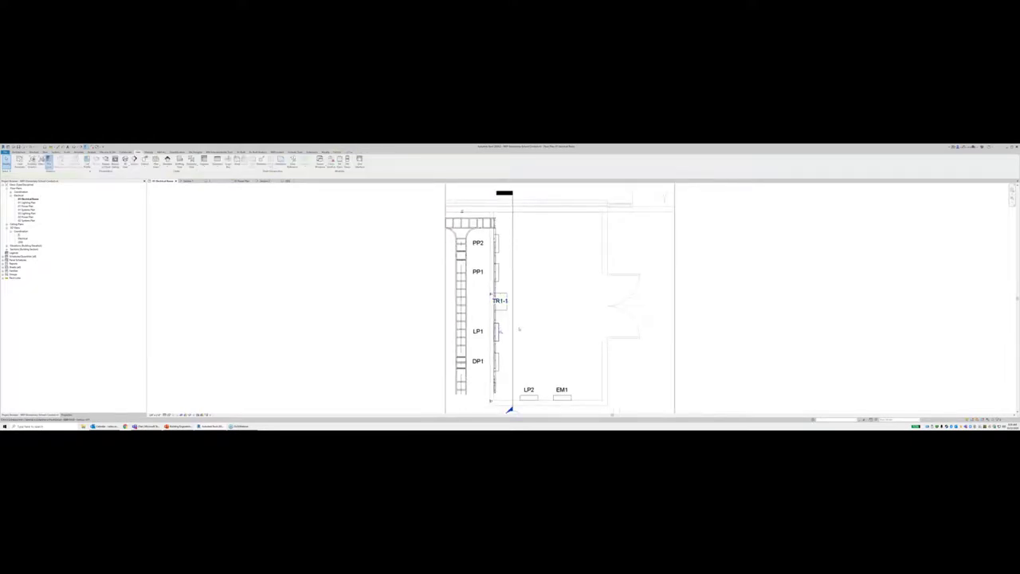
left_click(499, 334)
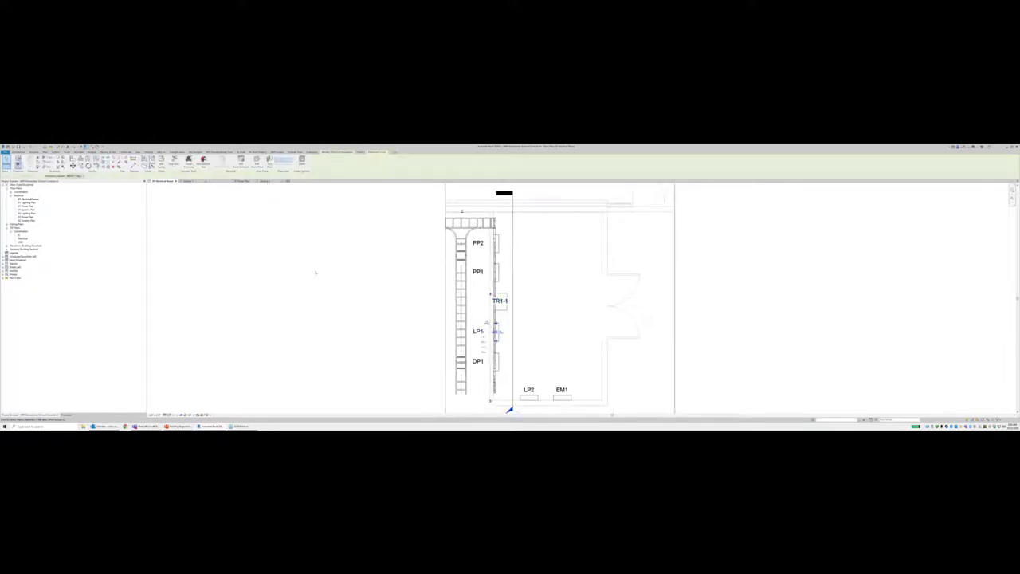
left_click(161, 162)
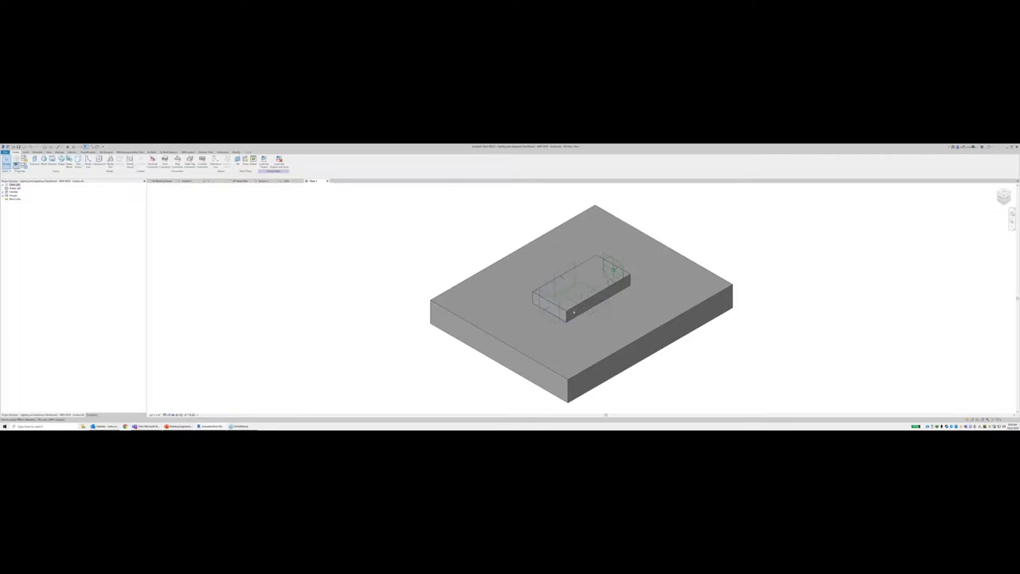
Step: Examine the panelboard box and its Width and Height constraints in the family's 3D view and Ref. Level plan
left_click(572, 310)
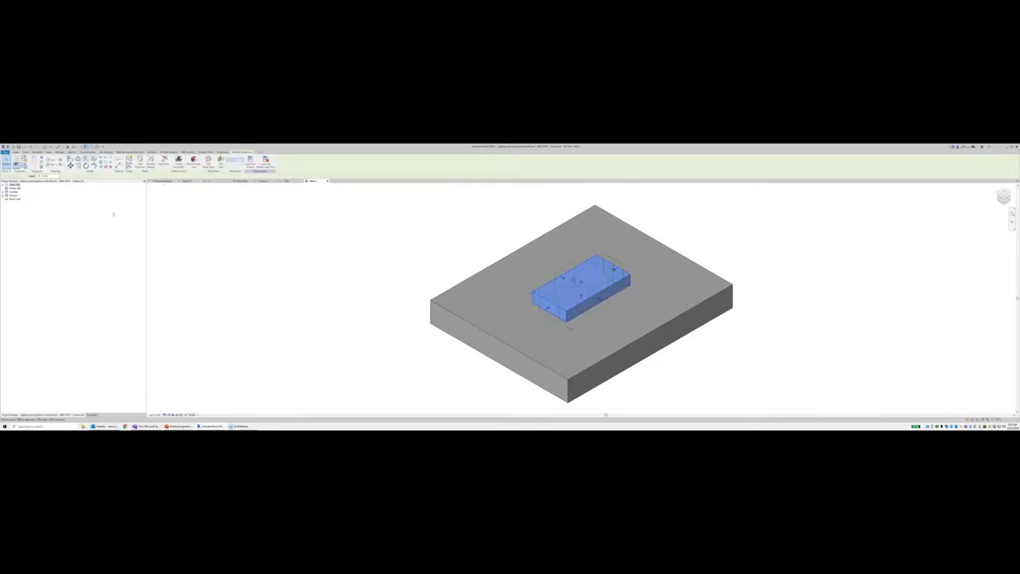
left_click(3, 185)
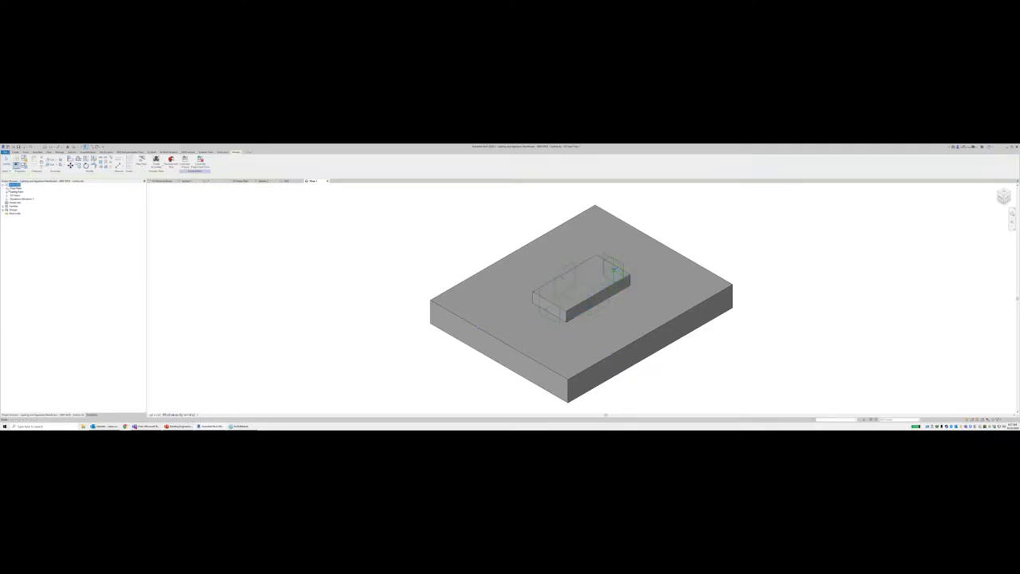
left_click(8, 188)
double_click(19, 193)
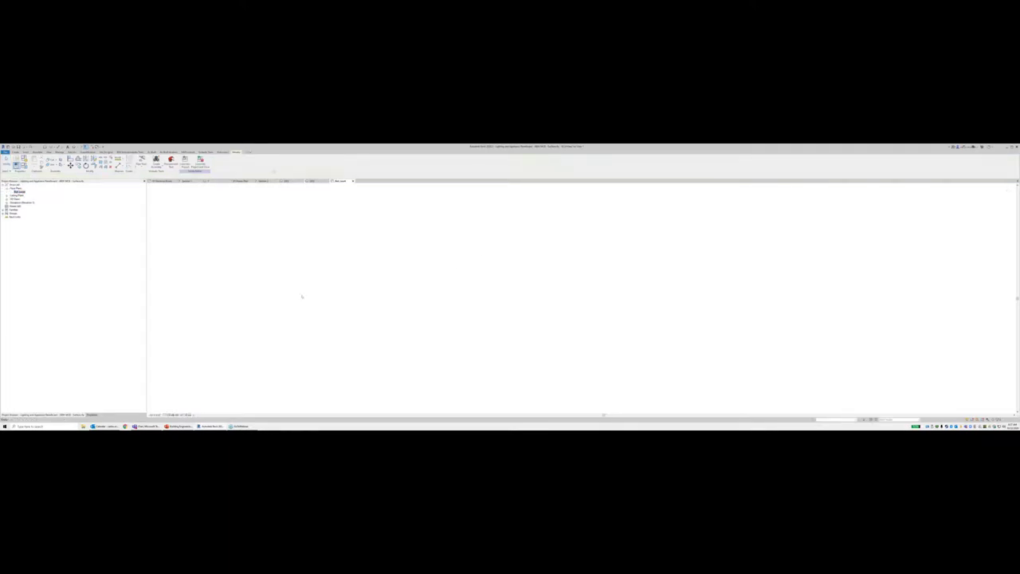
left_click(602, 346)
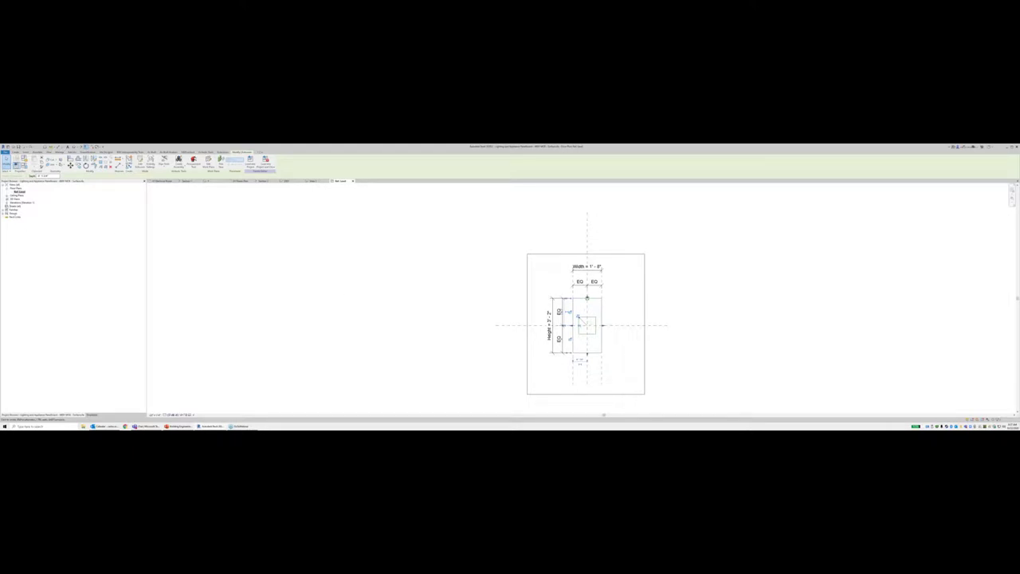
Step: Open the family's Back elevation and inspect the panelboard box and its Depth dimension
left_click(7, 203)
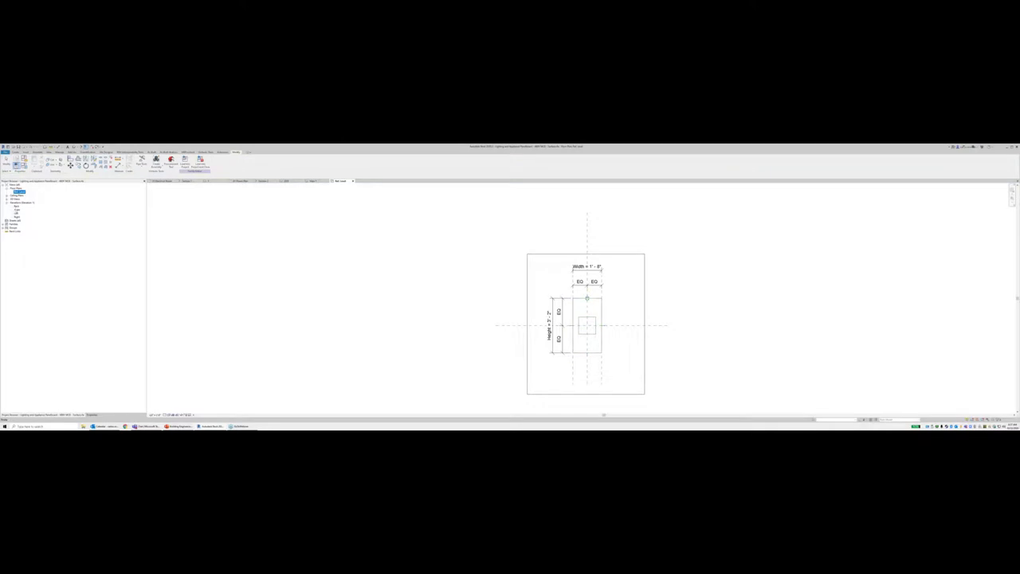
double_click(17, 205)
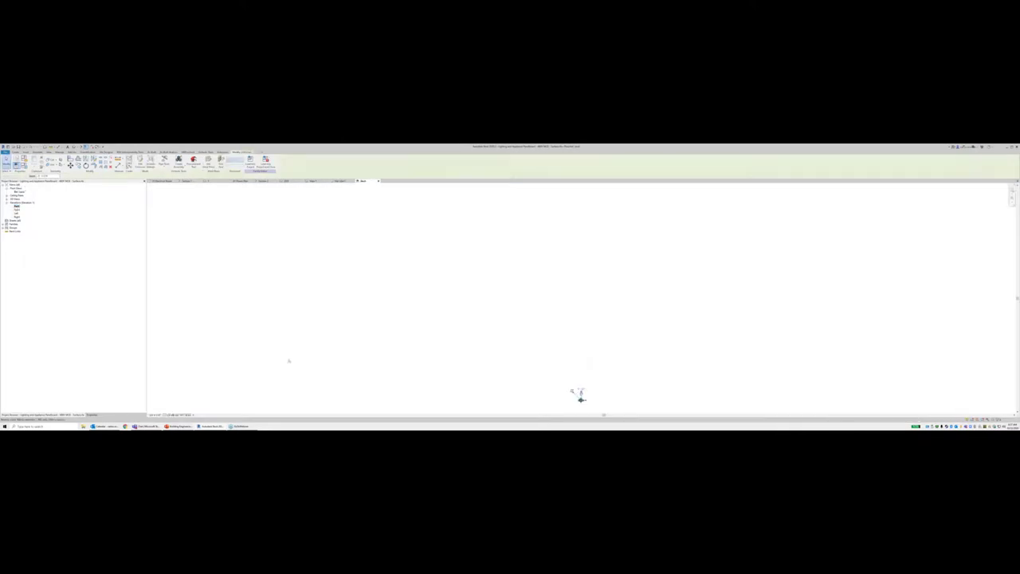
scroll(483, 366, "down", 5)
scroll(616, 397, "up", 2)
scroll(610, 390, "up", 8)
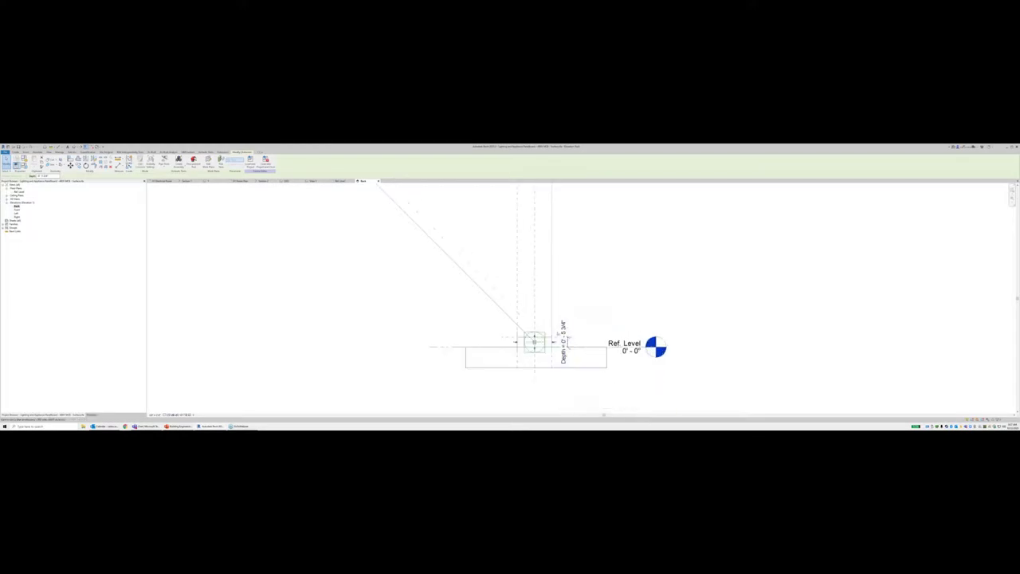
scroll(579, 404, "up", 3)
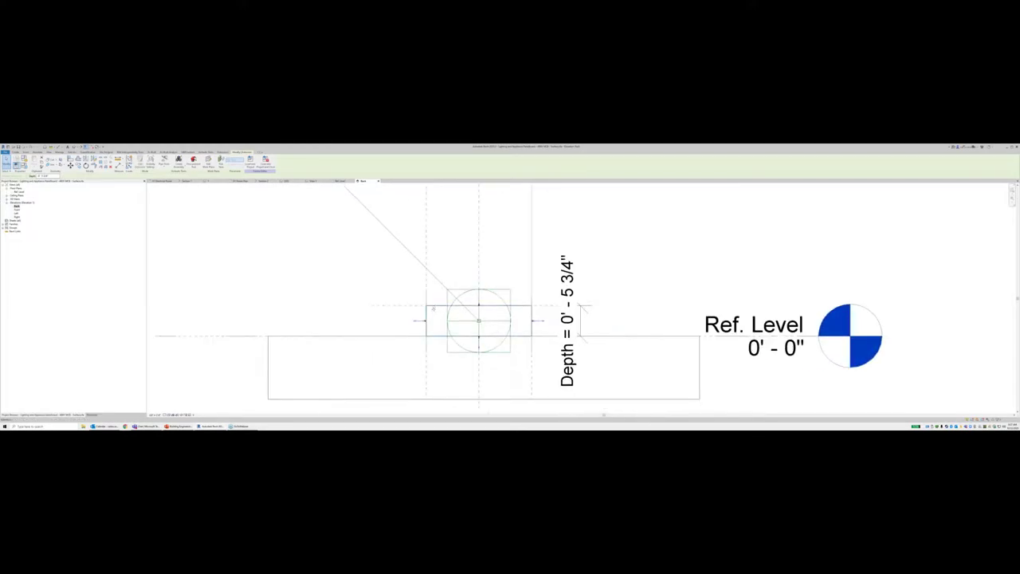
scroll(399, 309, "down", 2)
key("Escape")
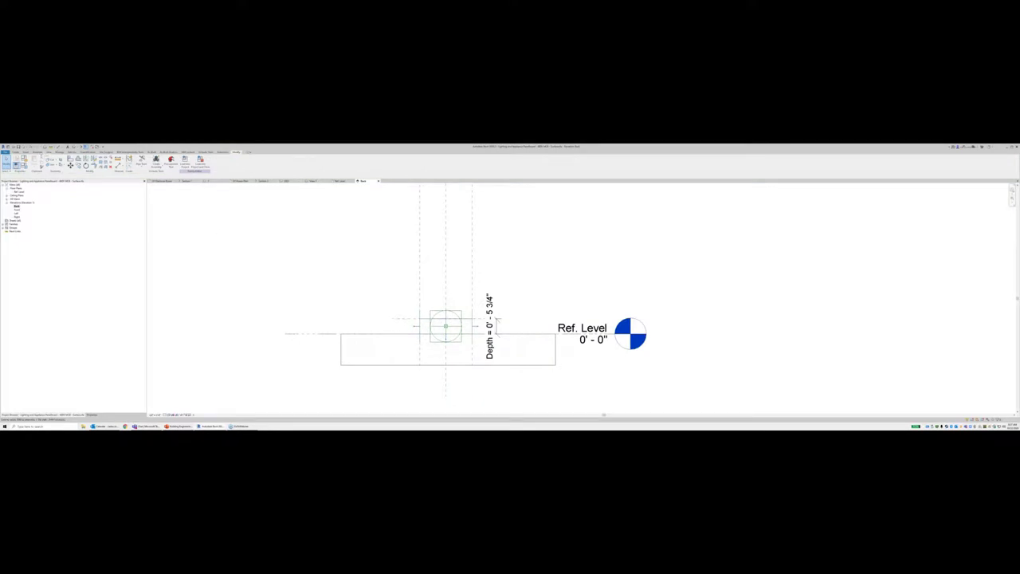
left_click(37, 152)
left_click(65, 160)
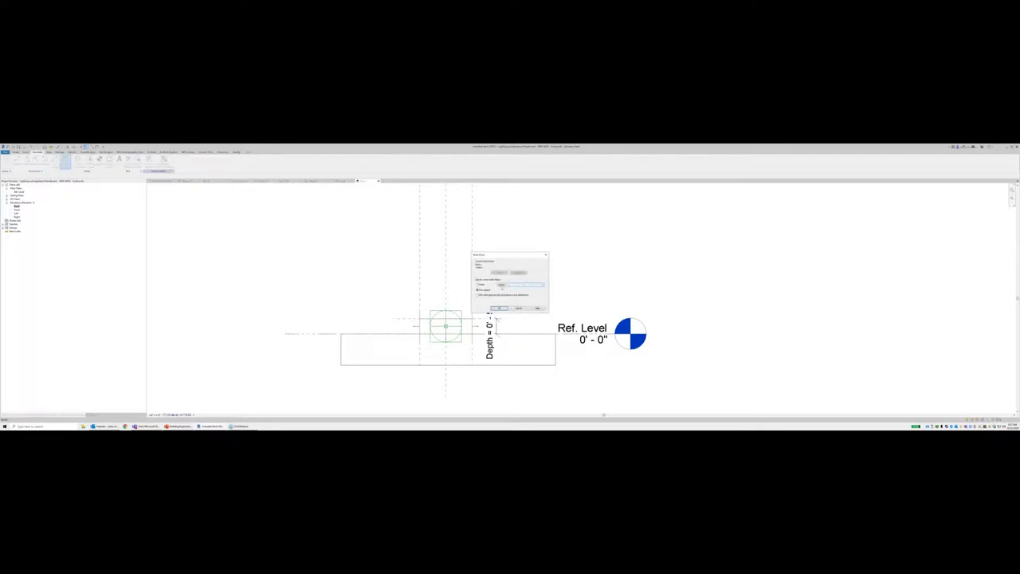
left_click(503, 286)
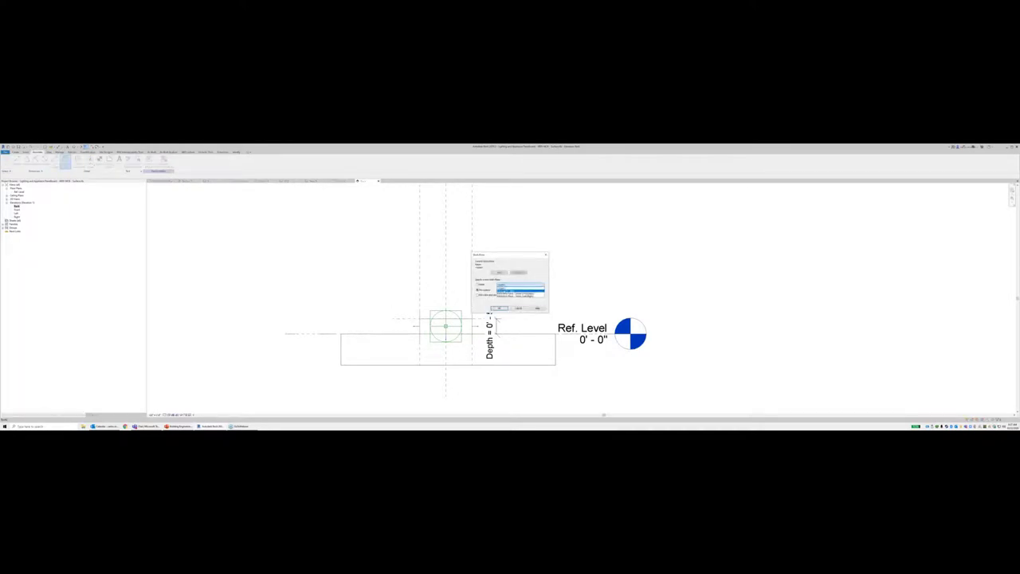
left_click(508, 291)
left_click(499, 307)
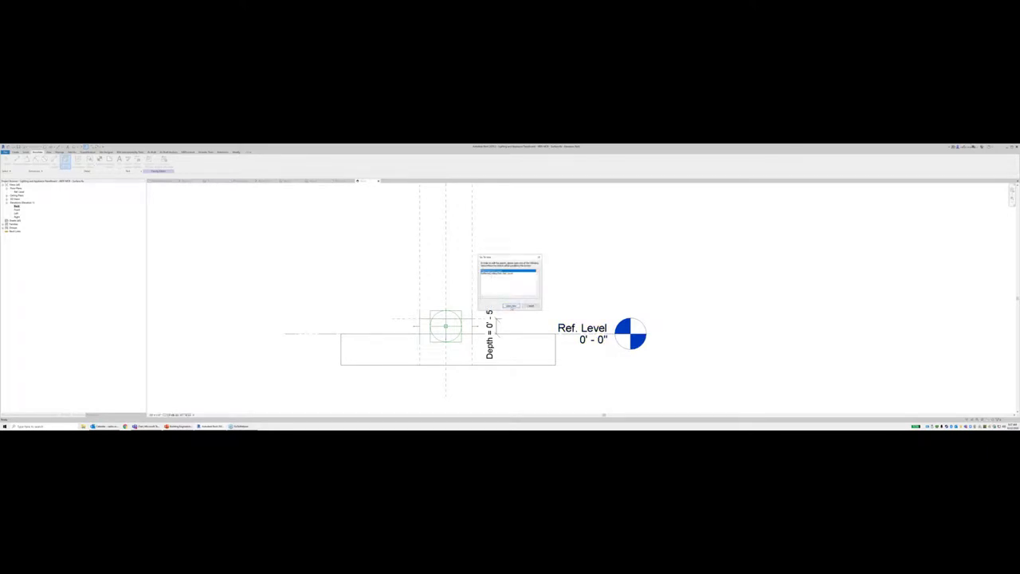
left_click(511, 306)
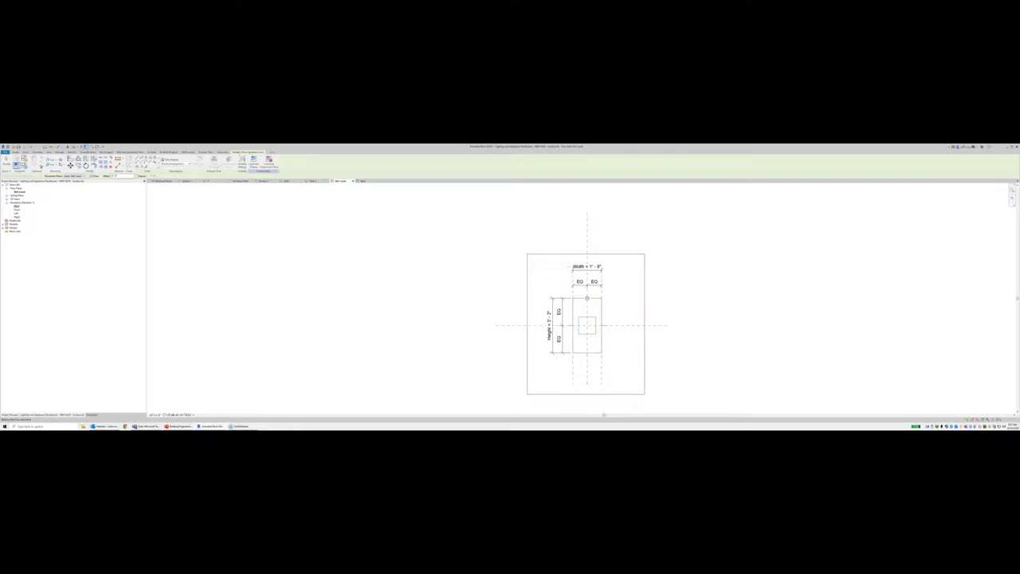
key("Escape")
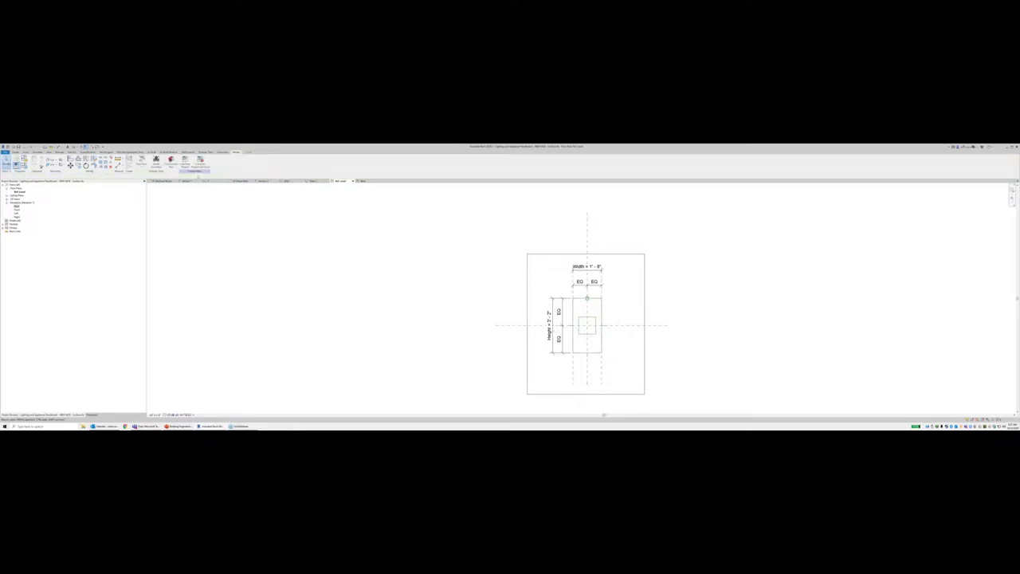
Step: Close the panelboard family's open views and return to the Electrical Room floor plan
left_click(356, 181)
left_click(353, 182)
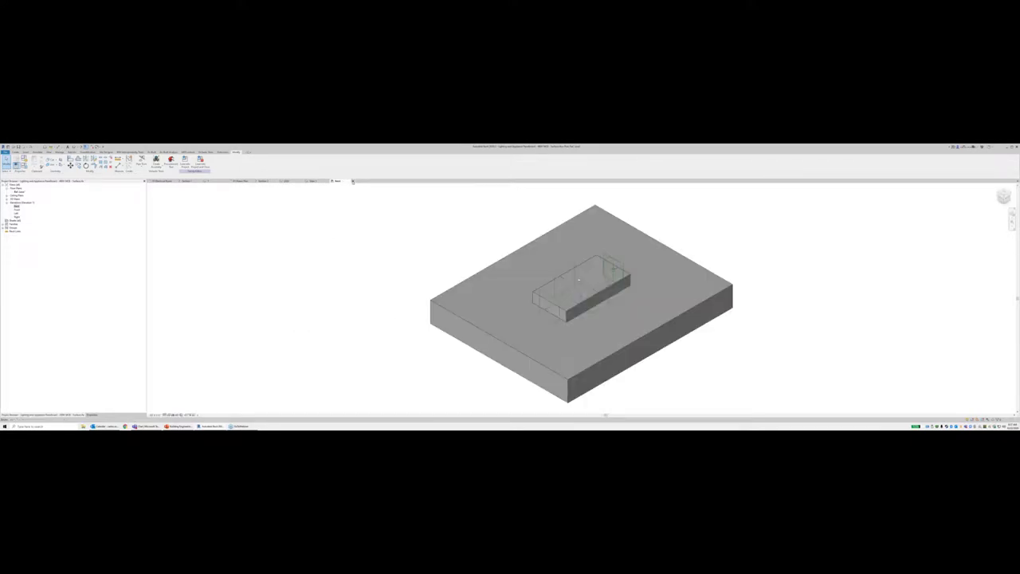
left_click(327, 181)
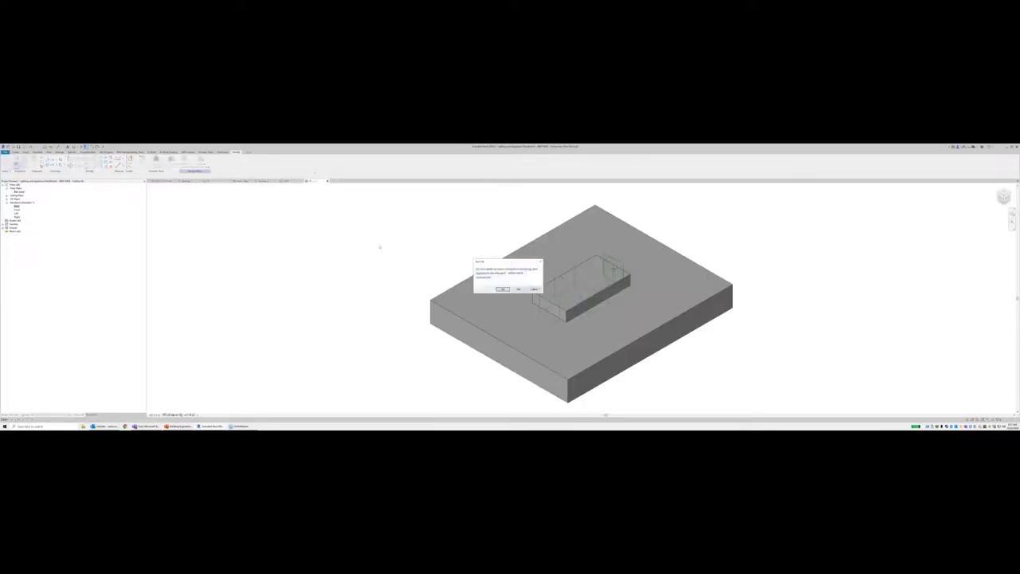
left_click(503, 289)
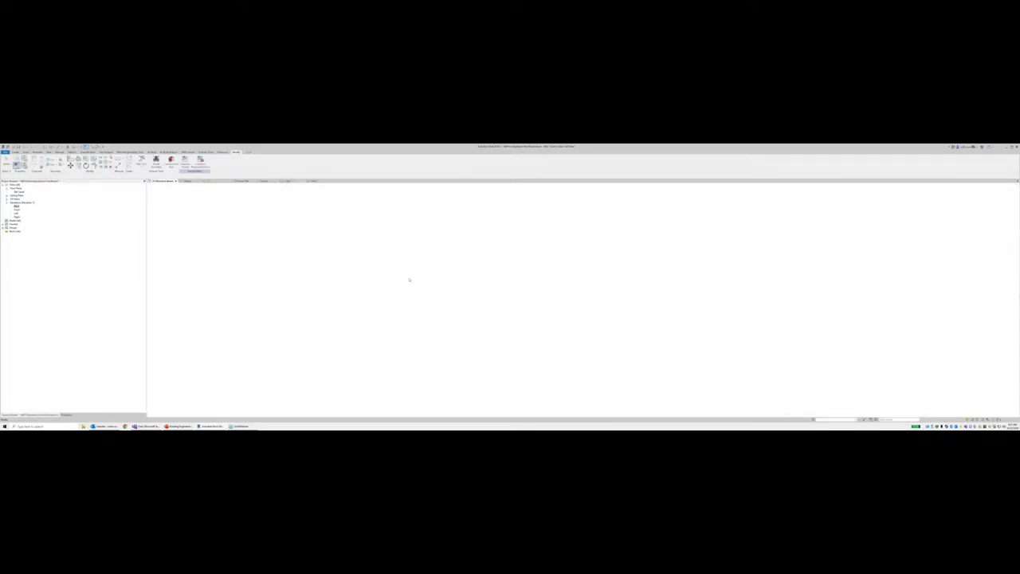
Step: Draw a three-sided detail-line outline in front of panels PP2 through DP1, from the upper wall down to LP2
scroll(476, 294, "up", 5)
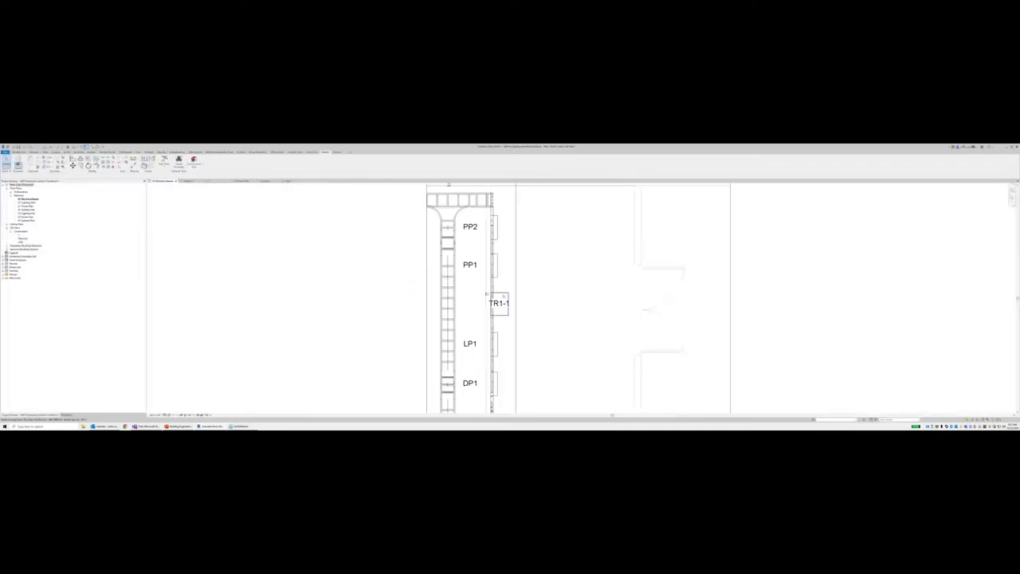
middle_click_drag(501, 289, 477, 314)
scroll(469, 324, "down", 2)
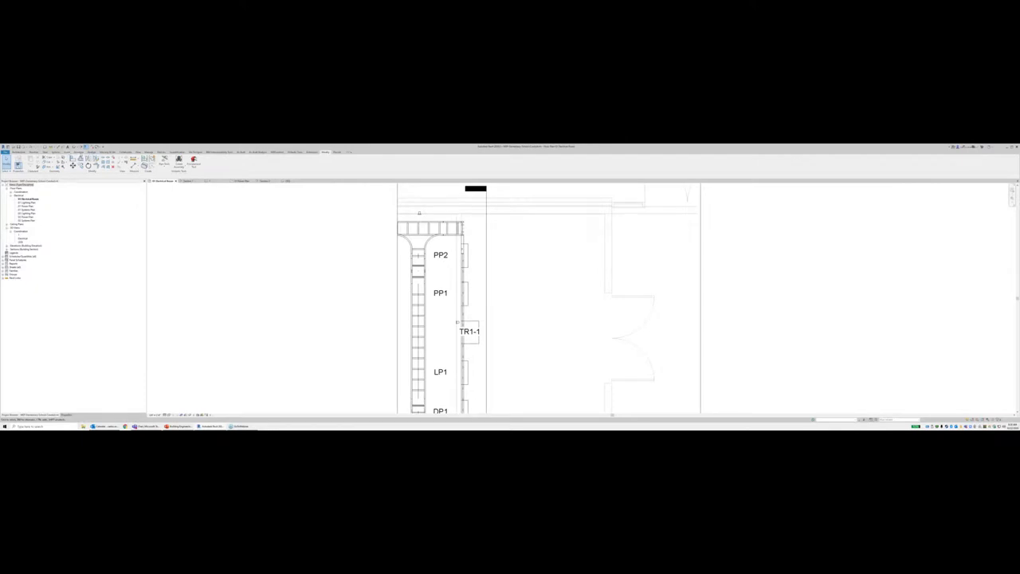
left_click(78, 151)
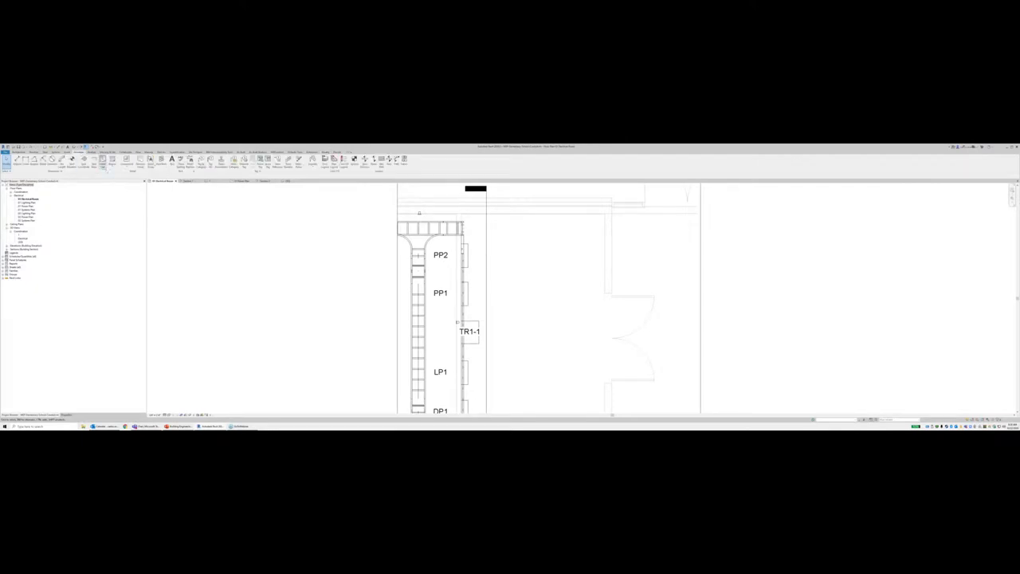
left_click(103, 164)
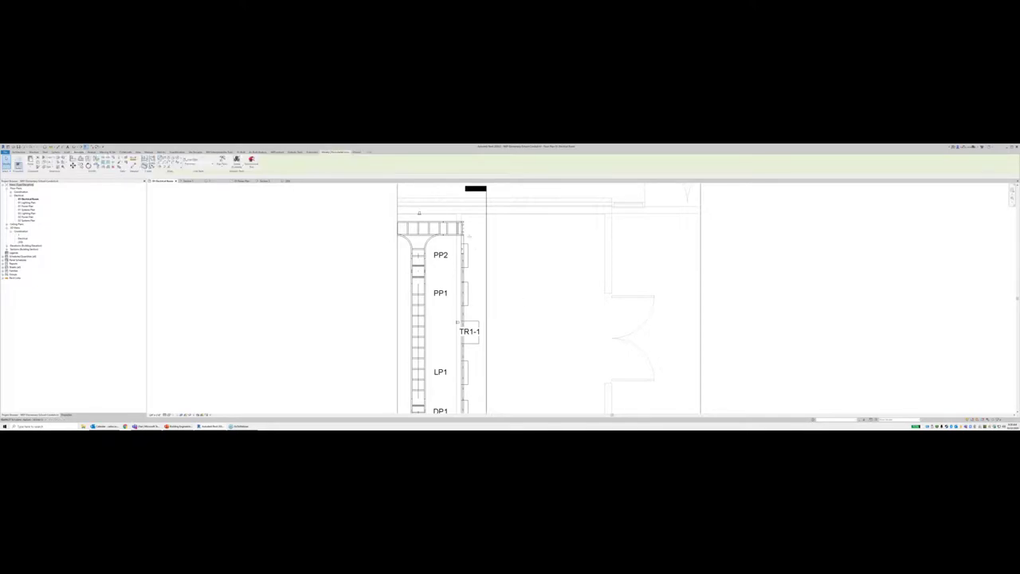
scroll(464, 250, "up", 5)
scroll(463, 250, "down", 2)
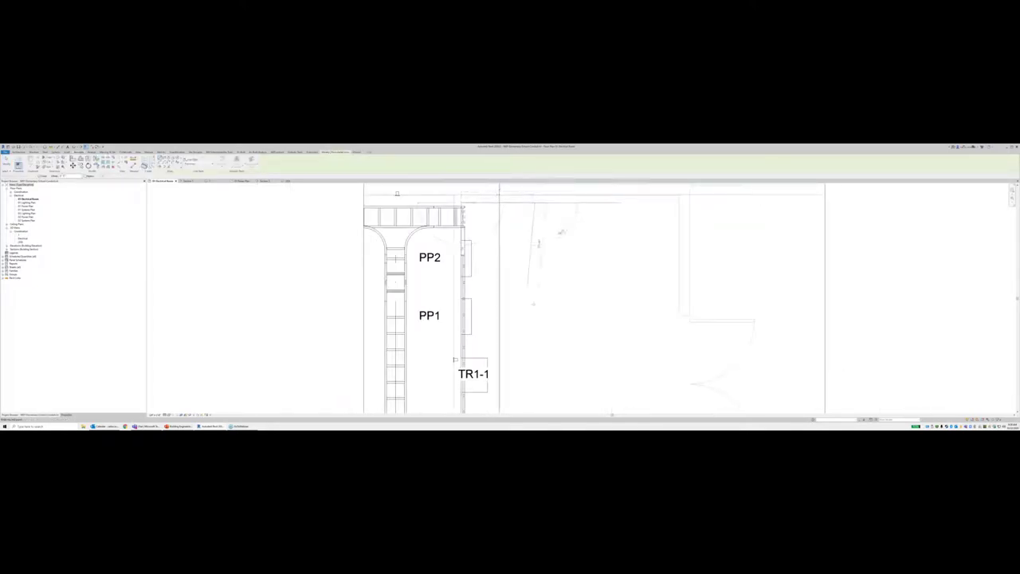
scroll(534, 263, "down", 3)
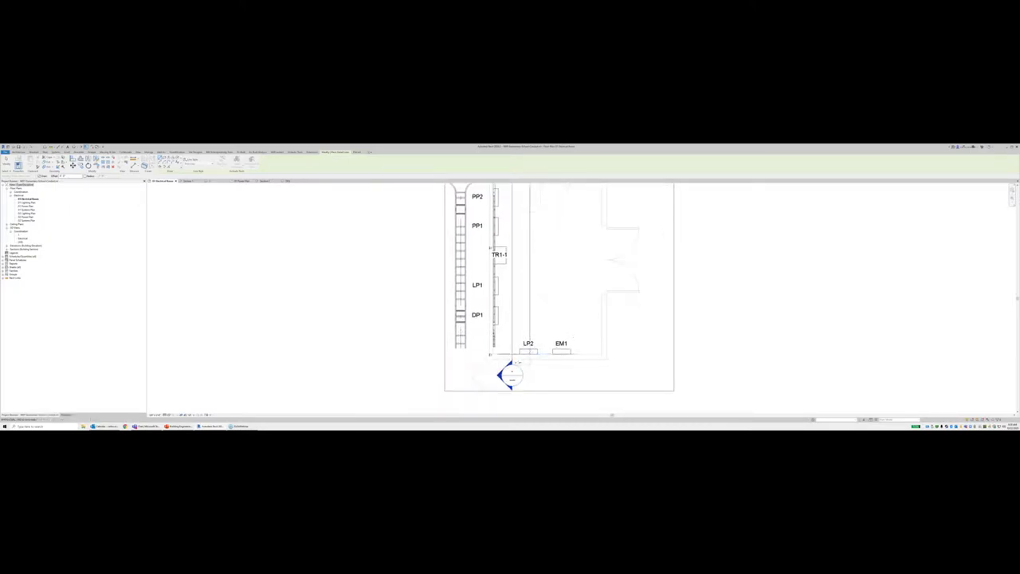
left_click(494, 354)
key("Escape")
key("Escape")
Step: Select the connected outline in front of the panels and change its detail lines to a dashed line style
scroll(532, 324, "down", 2)
middle_click_drag(532, 323, 523, 362)
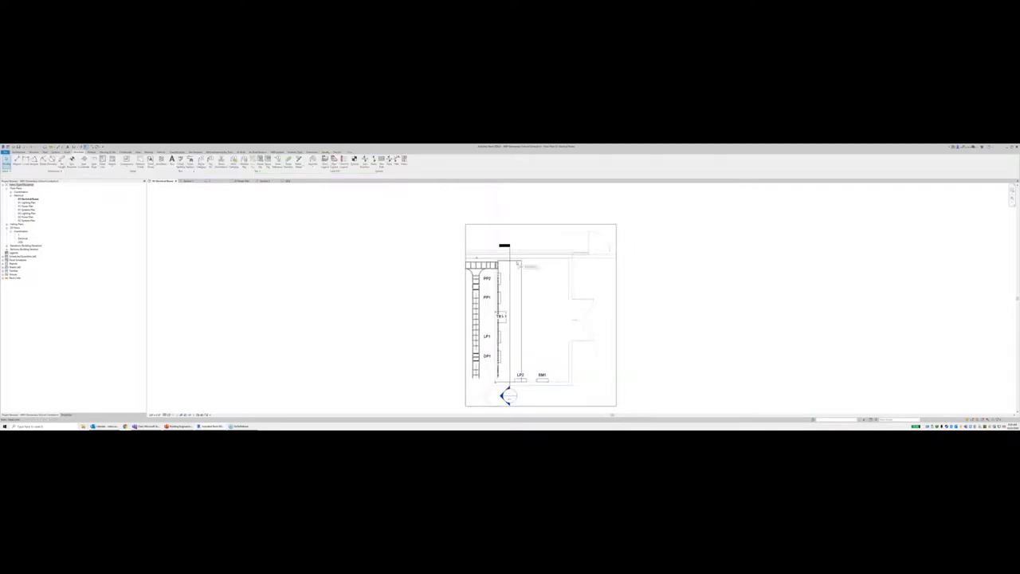
key("Tab")
left_click(518, 261)
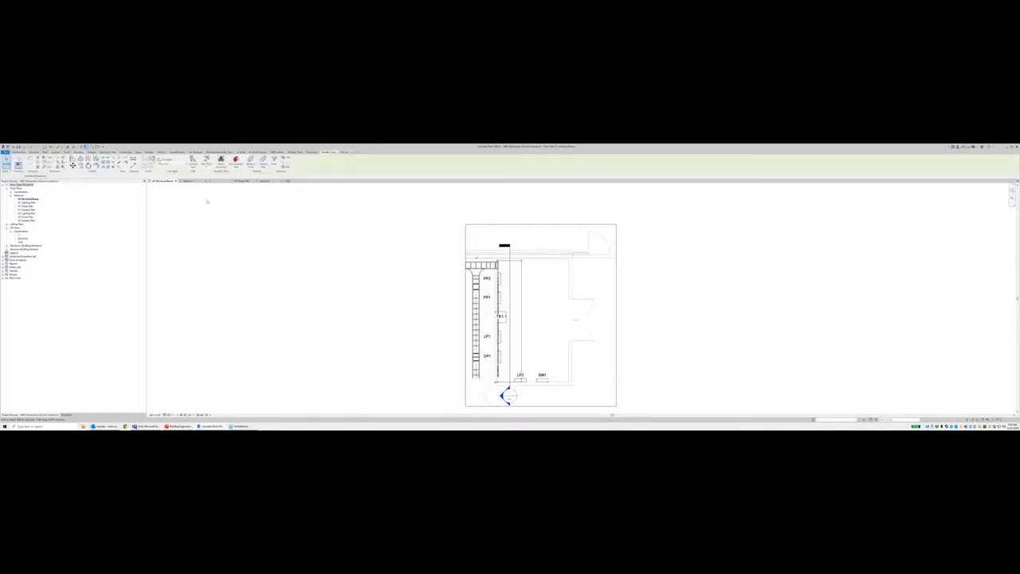
left_click(172, 160)
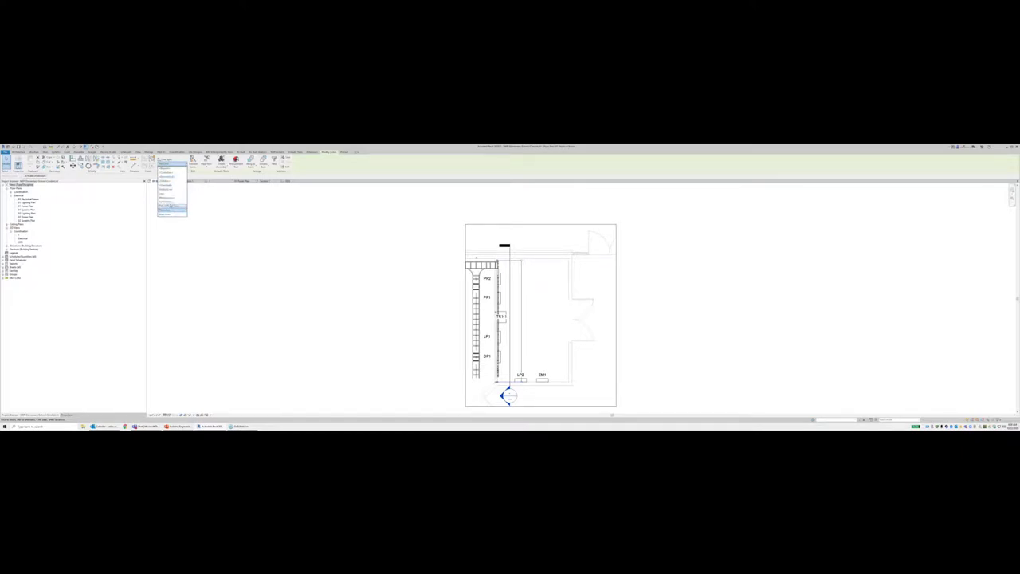
left_click(169, 182)
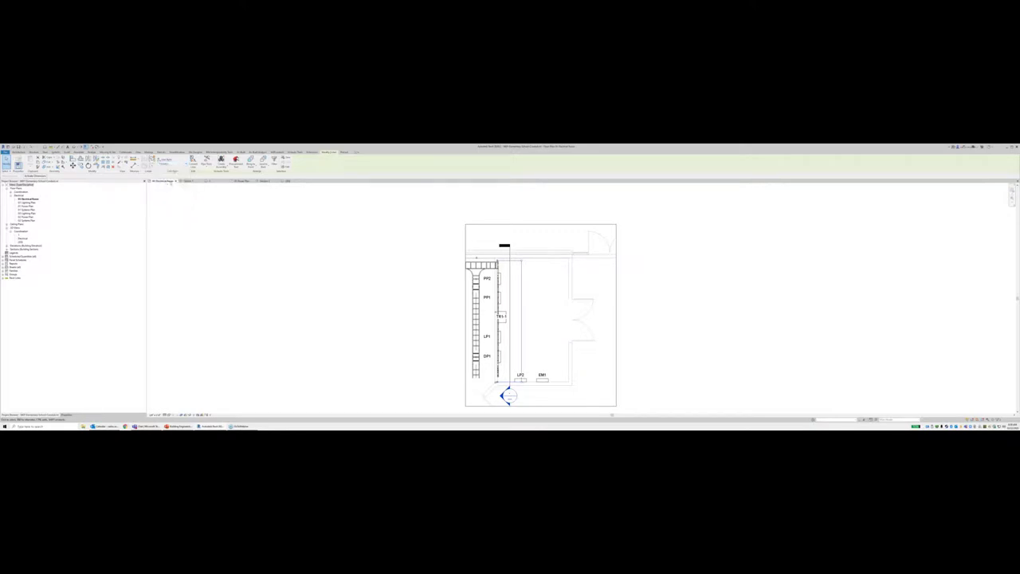
scroll(526, 294, "up", 4)
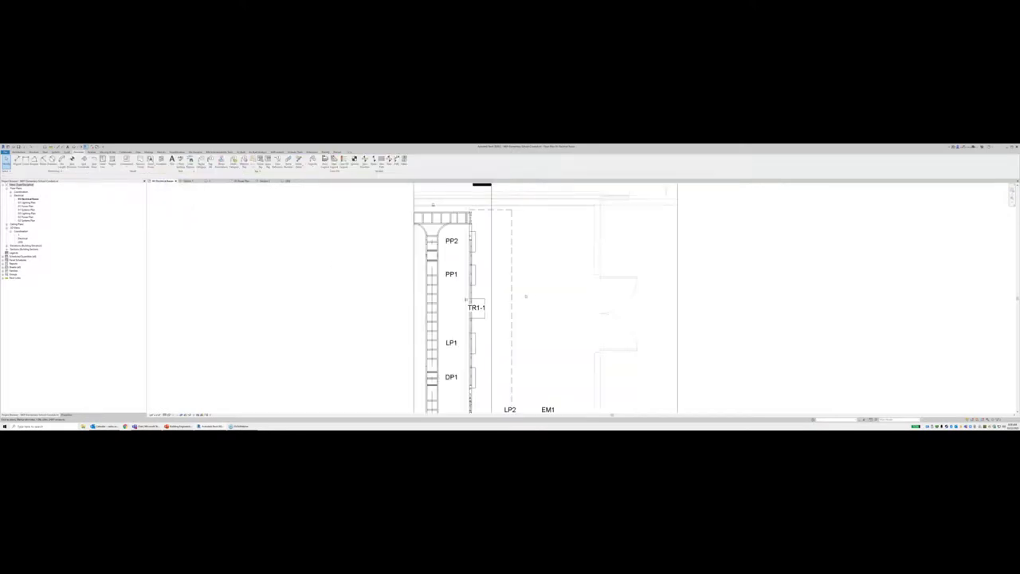
left_click(537, 268)
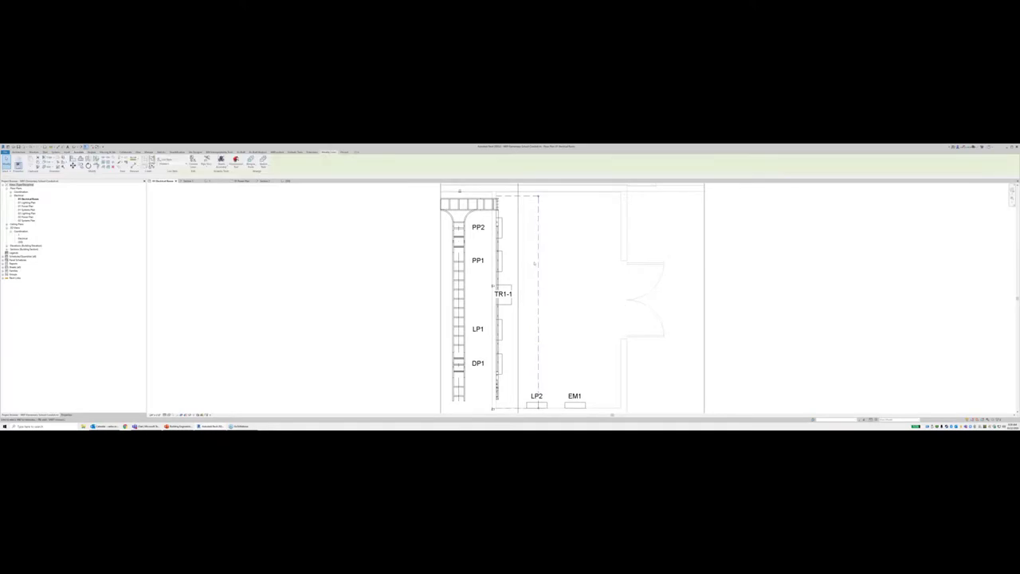
scroll(559, 275, "down", 3)
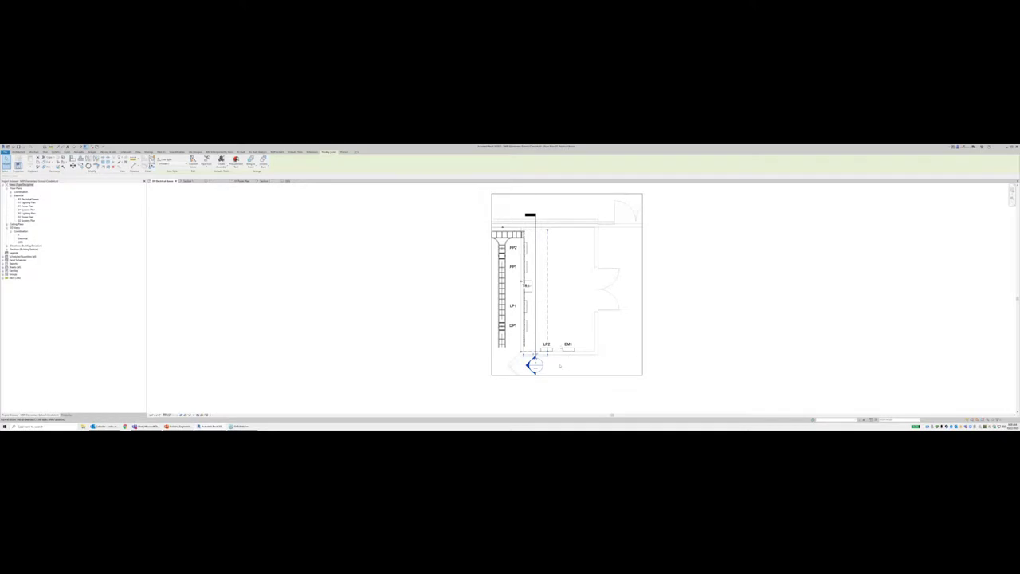
Step: Clear the detail-line selection and review the cable tray in the Electrical Room plan, the section and the building's 3D section view
key("Escape")
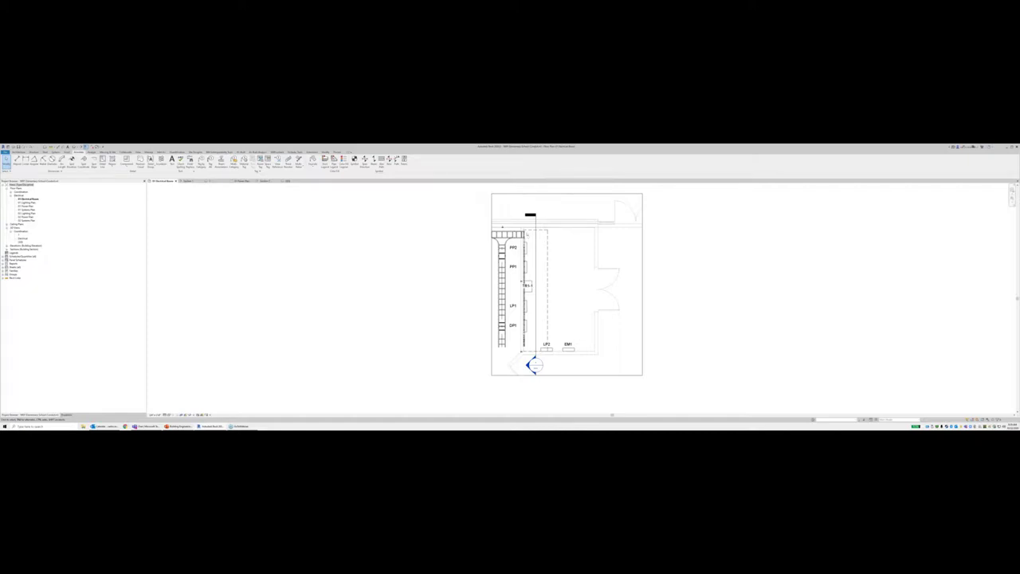
scroll(527, 233, "up", 4)
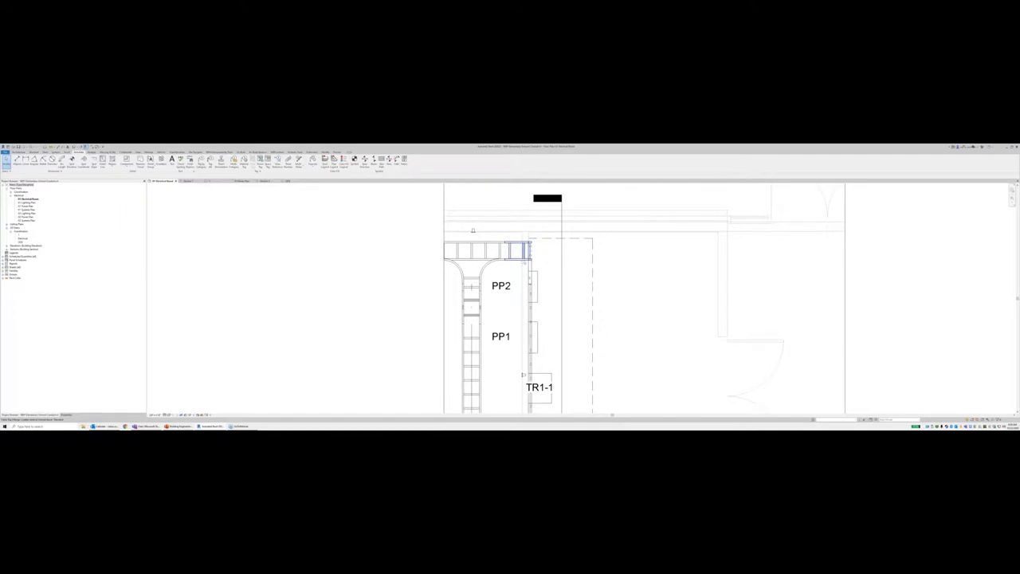
scroll(494, 247, "down", 3)
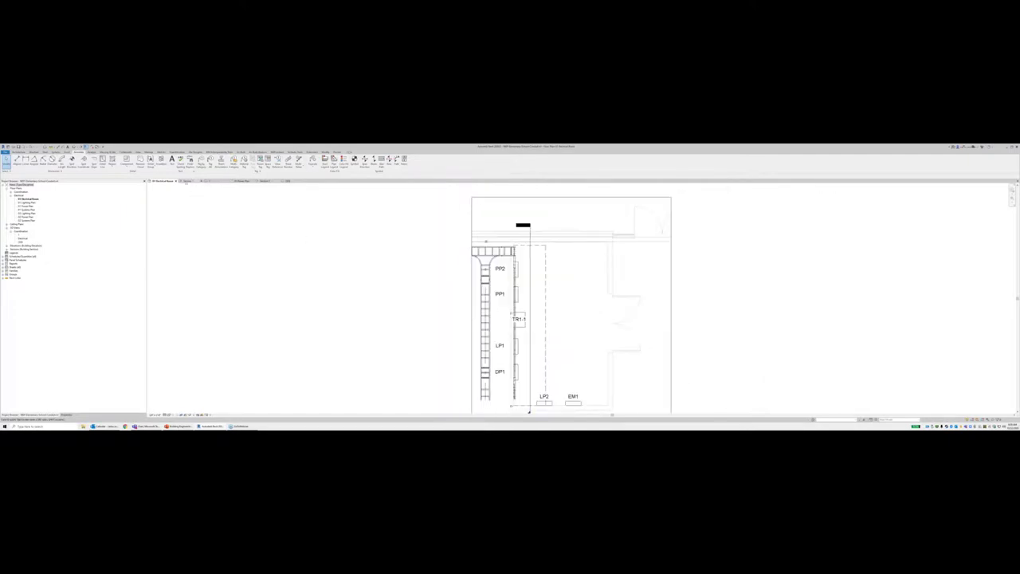
left_click(187, 182)
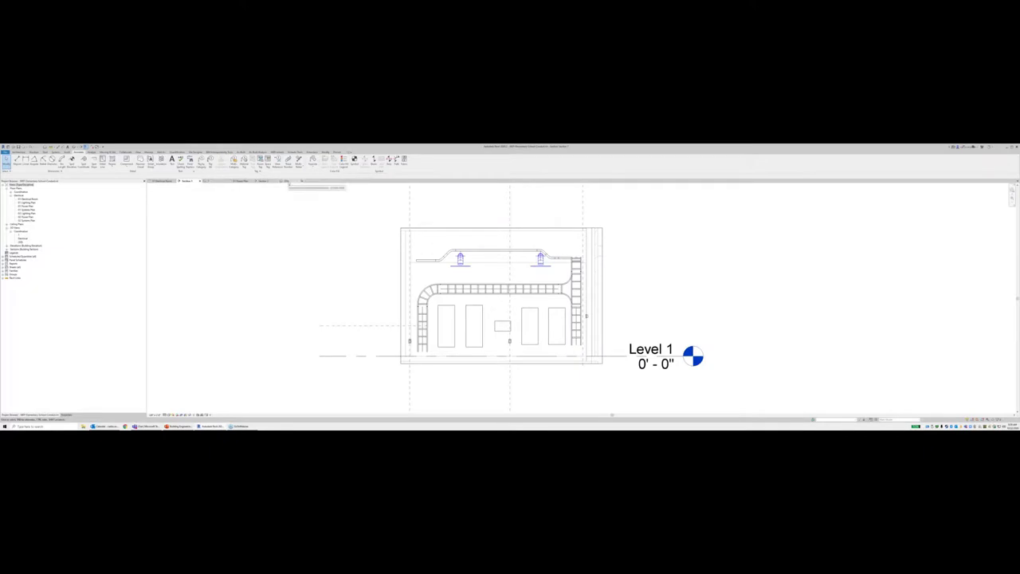
left_click(287, 180)
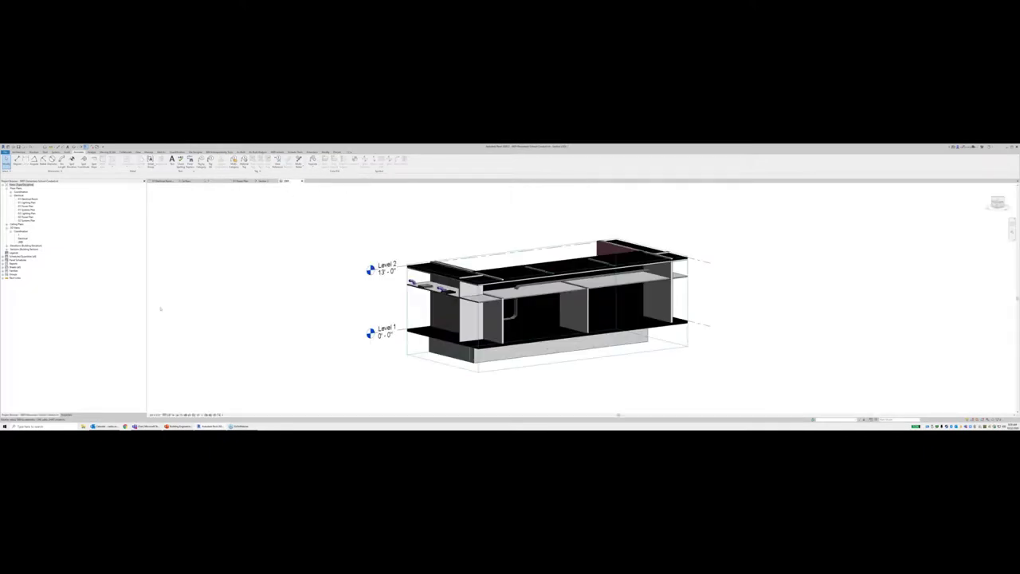
Step: Open the Coordination 3D view showing the electrical room's panels and cable tray, dismissing the save reminder without saving
left_click(21, 185)
double_click(20, 236)
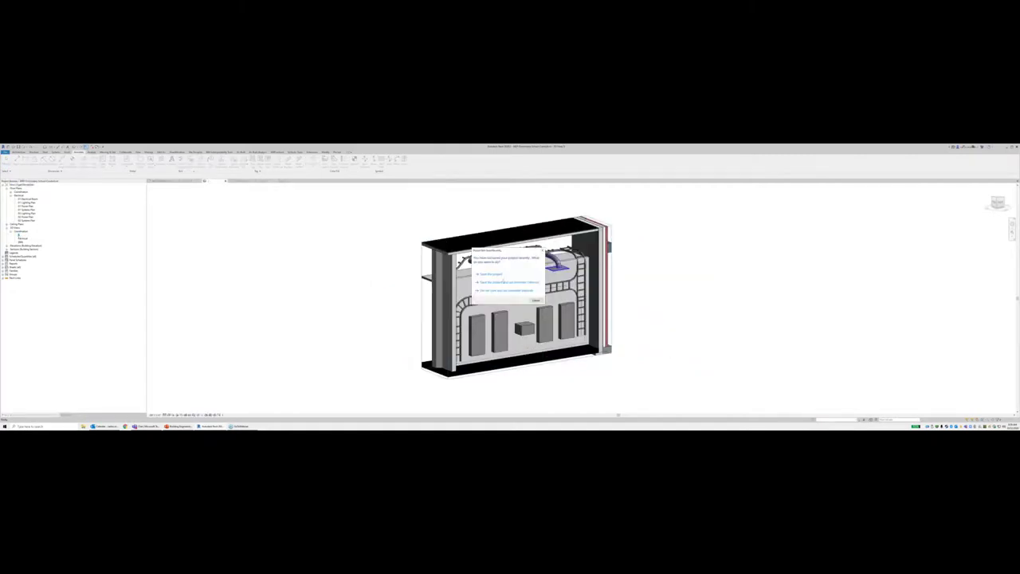
left_click(538, 302)
scroll(568, 275, "up", 5)
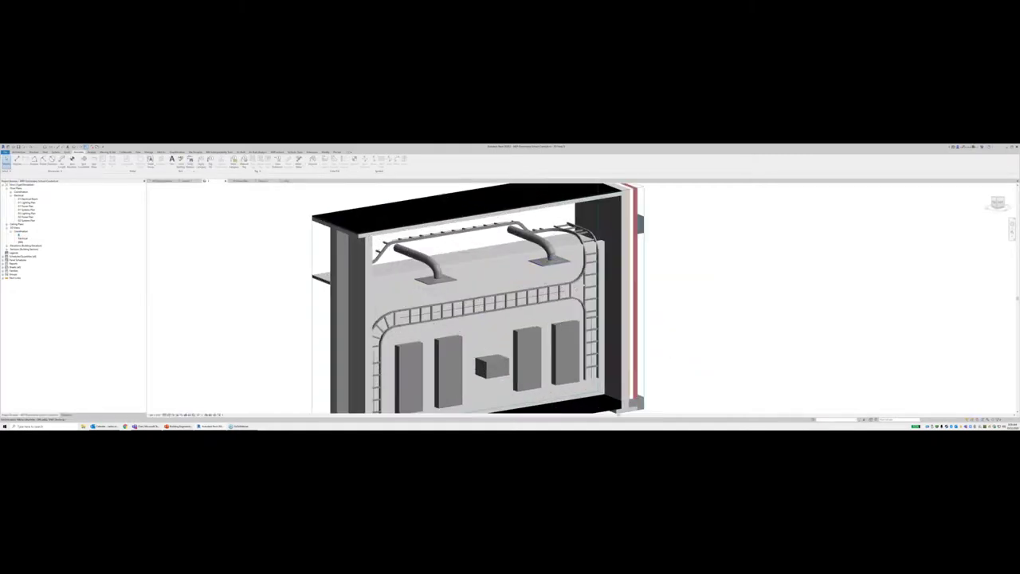
middle_click_drag(588, 239, 561, 236)
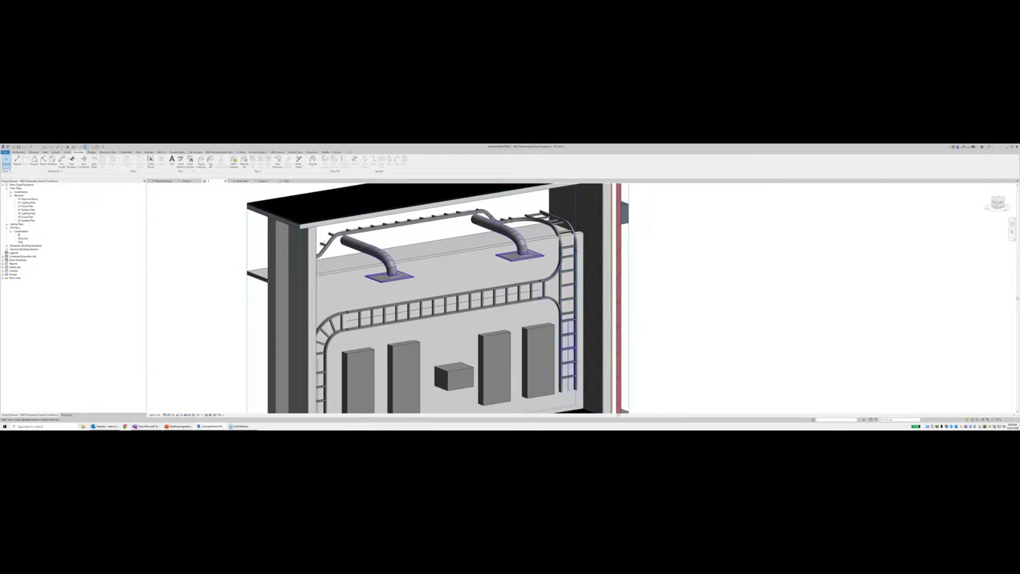
Step: Examine the joint between the lower vertical cable tray and the curved tee fitting beside the end panel
left_click(566, 354)
middle_click_drag(566, 354, 571, 355, "shift")
scroll(548, 319, "up", 8)
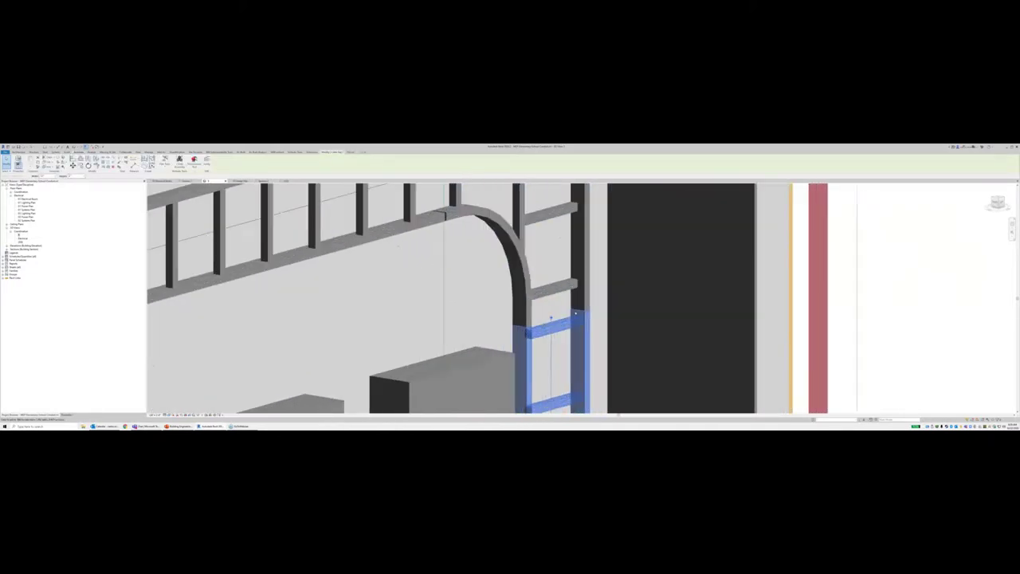
middle_click_drag(547, 319, 525, 341)
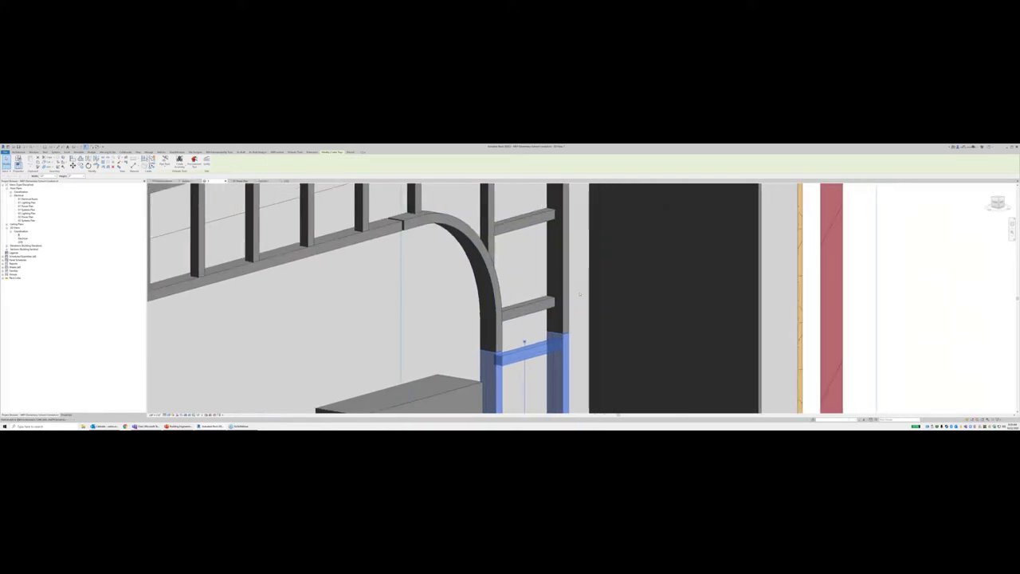
key("Escape")
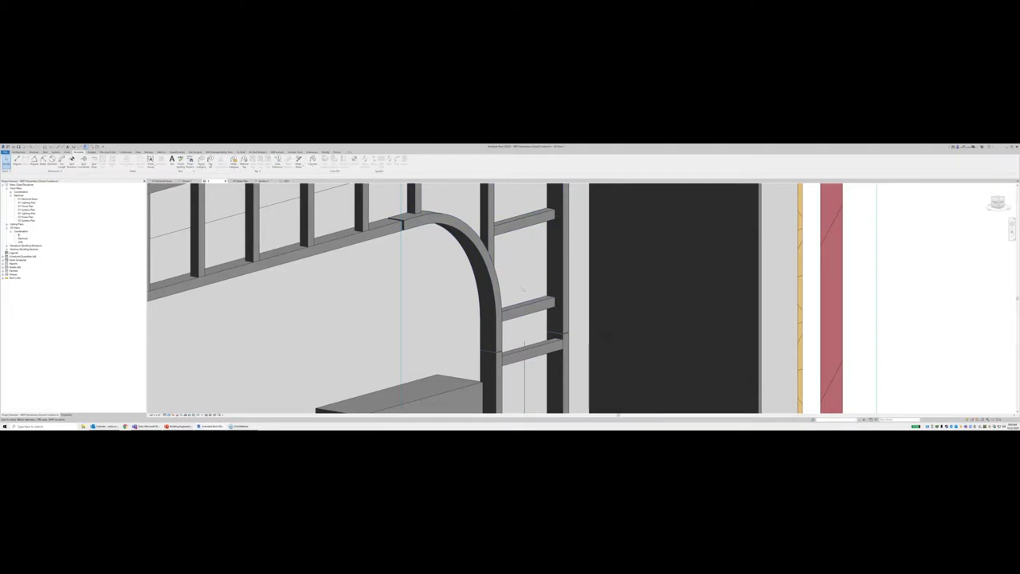
scroll(551, 298, "down", 5)
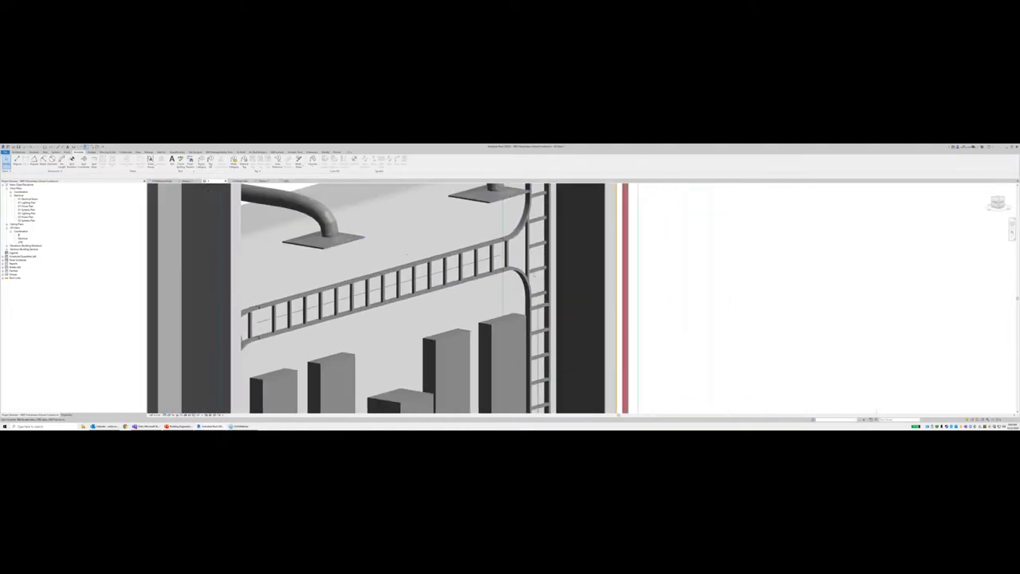
scroll(537, 272, "down", 1)
middle_click_drag(536, 272, 516, 300)
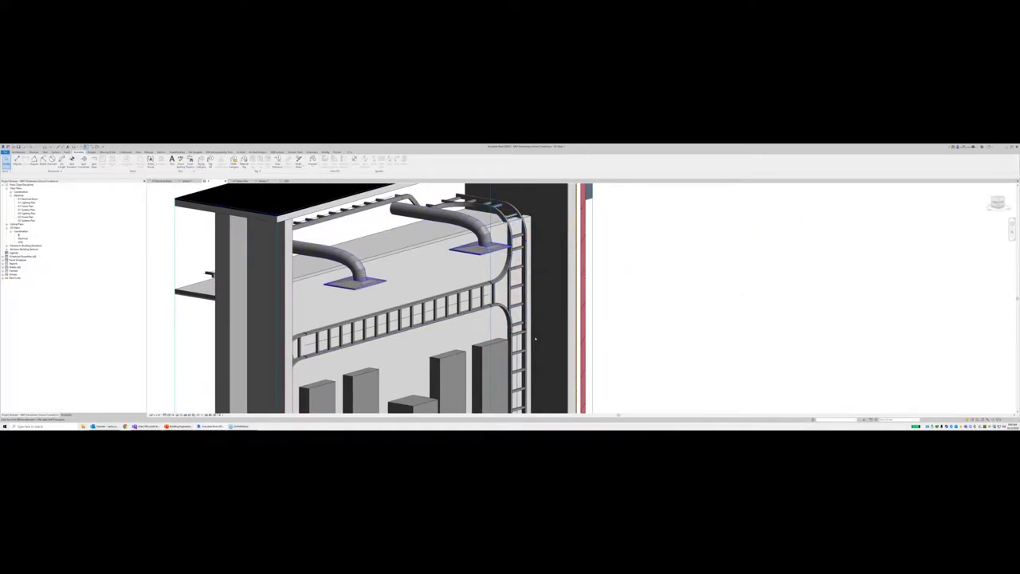
scroll(511, 323, "up", 3)
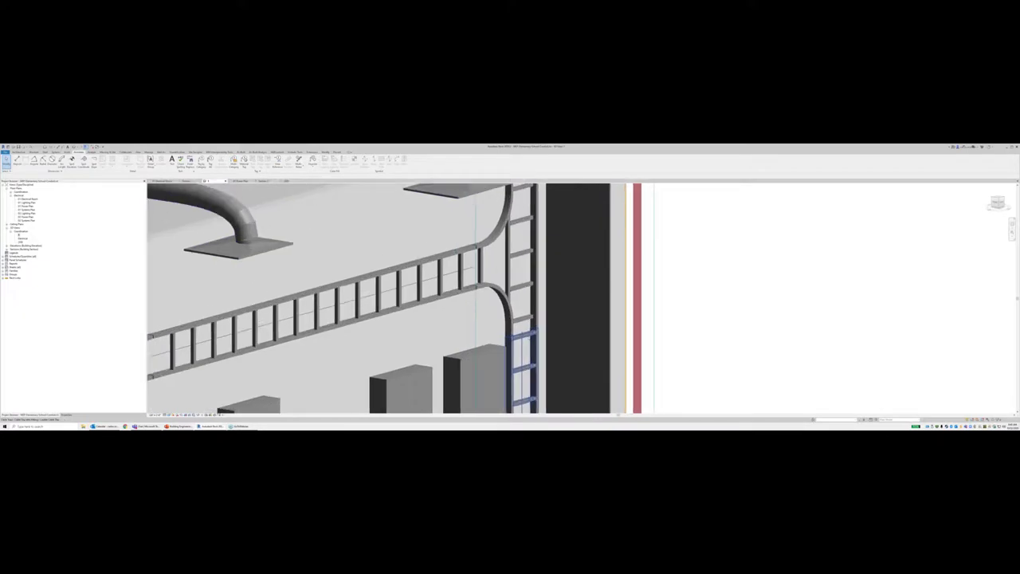
scroll(527, 327, "up", 3)
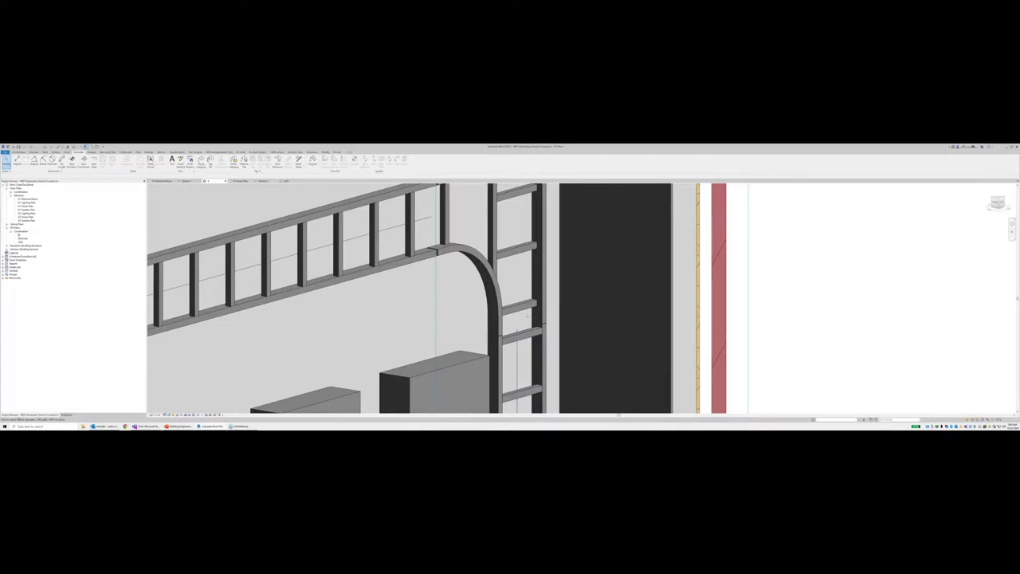
scroll(526, 319, "down", 4)
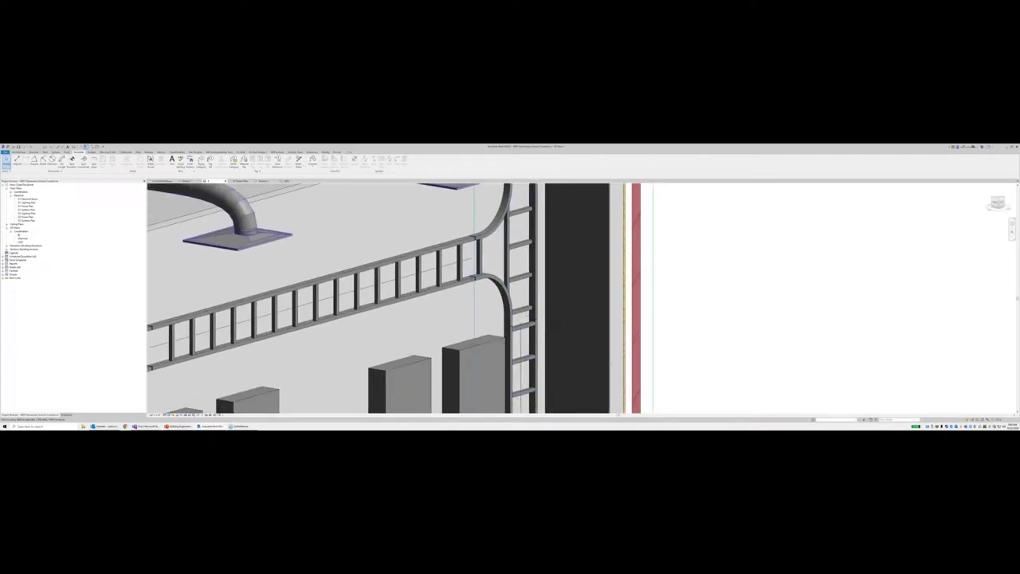
Step: Select the lower vertical tray run and examine its upper end and its position relative to the tee and panels
left_click(525, 359)
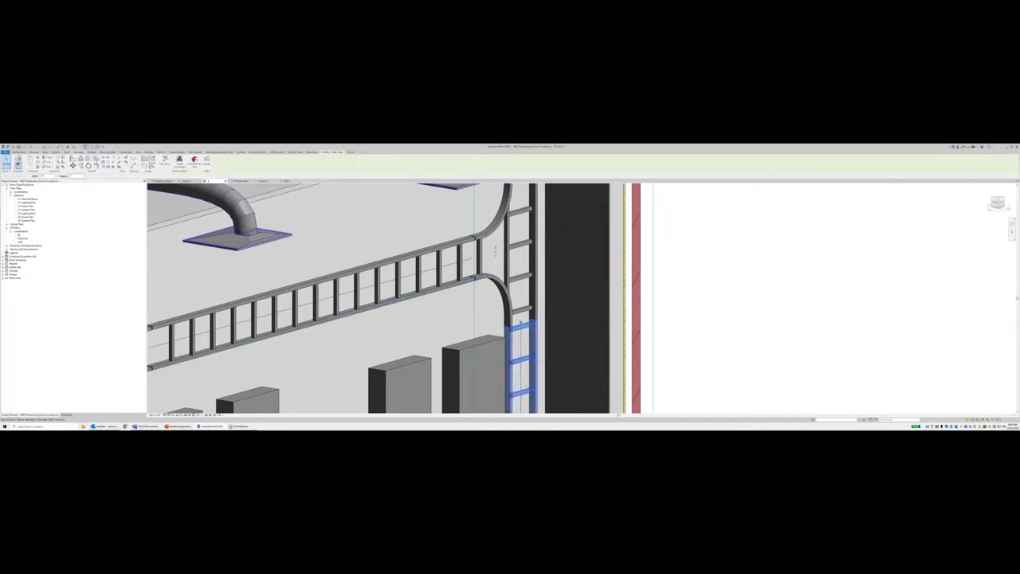
scroll(527, 339, "down", 4)
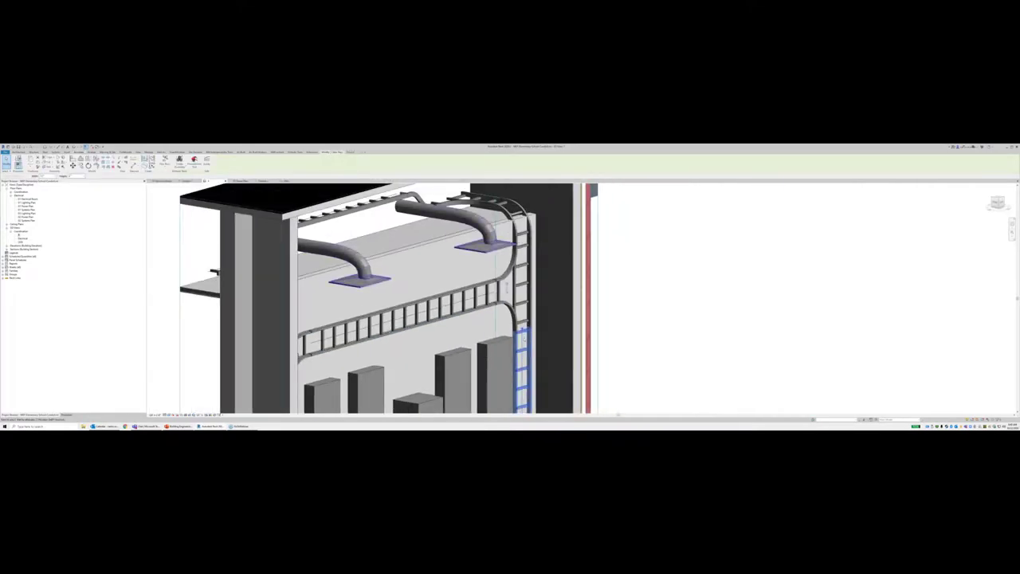
scroll(524, 338, "down", 4)
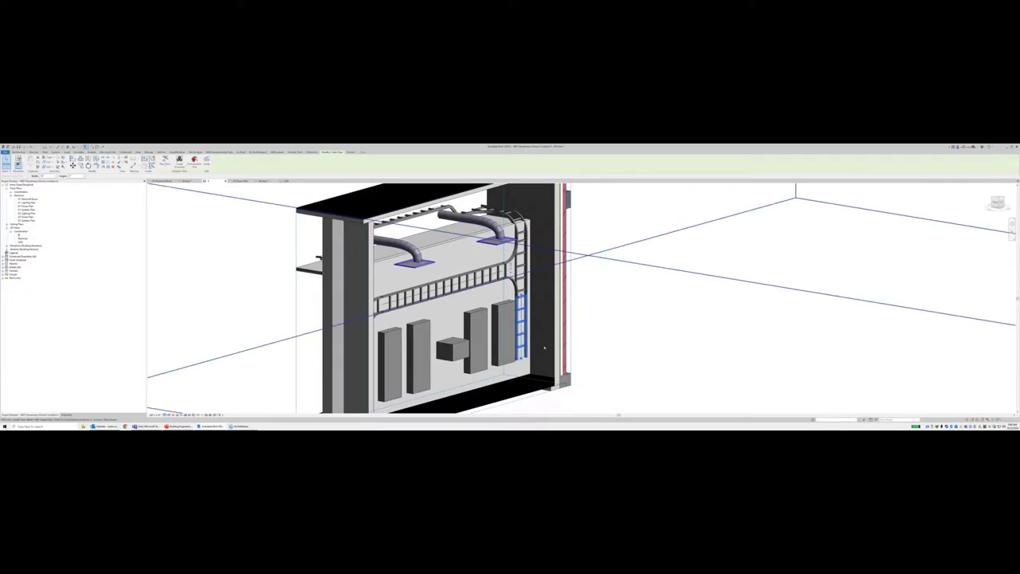
scroll(544, 348, "up", 6)
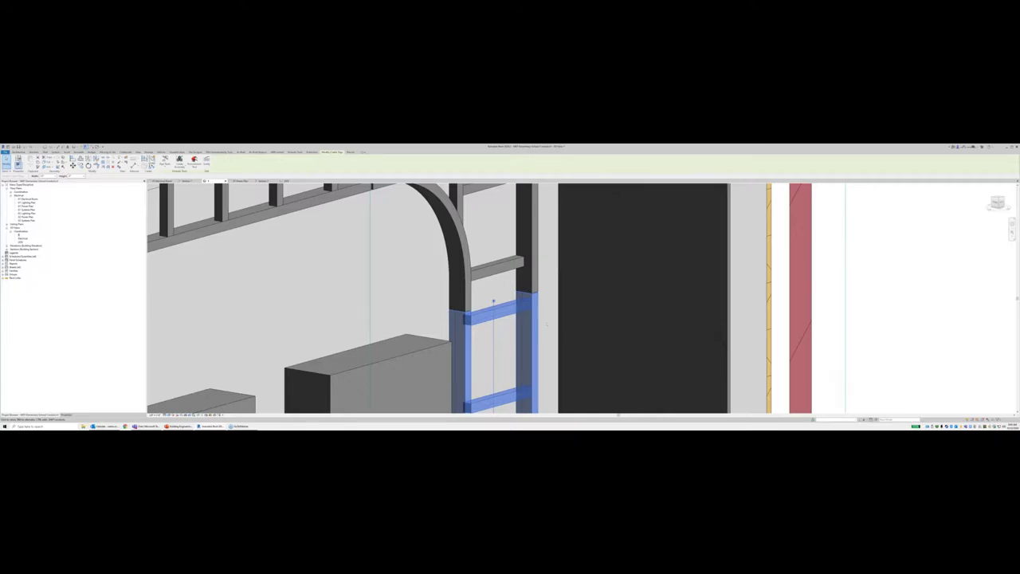
scroll(547, 325, "down", 5)
middle_click_drag(545, 347, 535, 307)
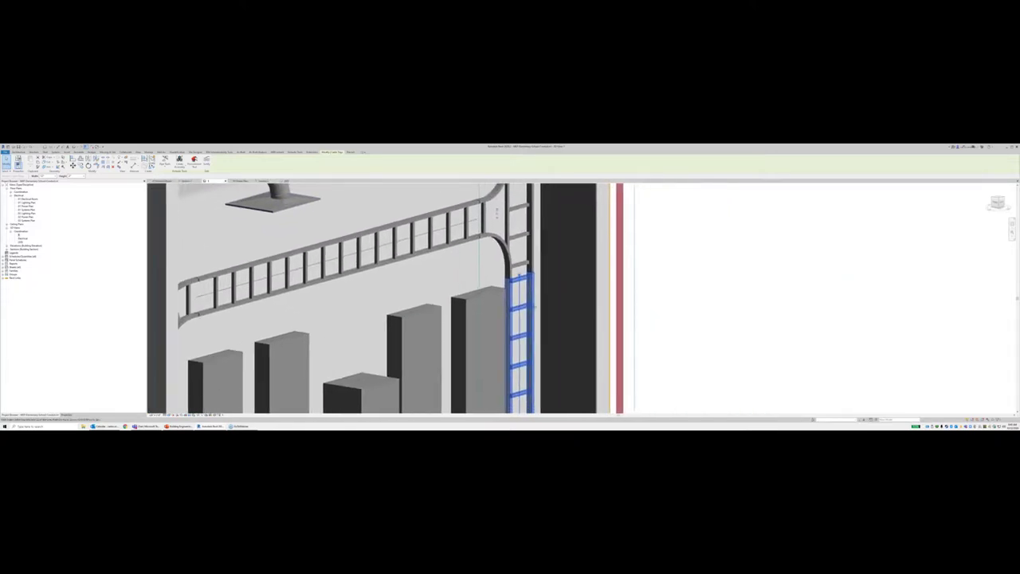
scroll(493, 303, "down", 3)
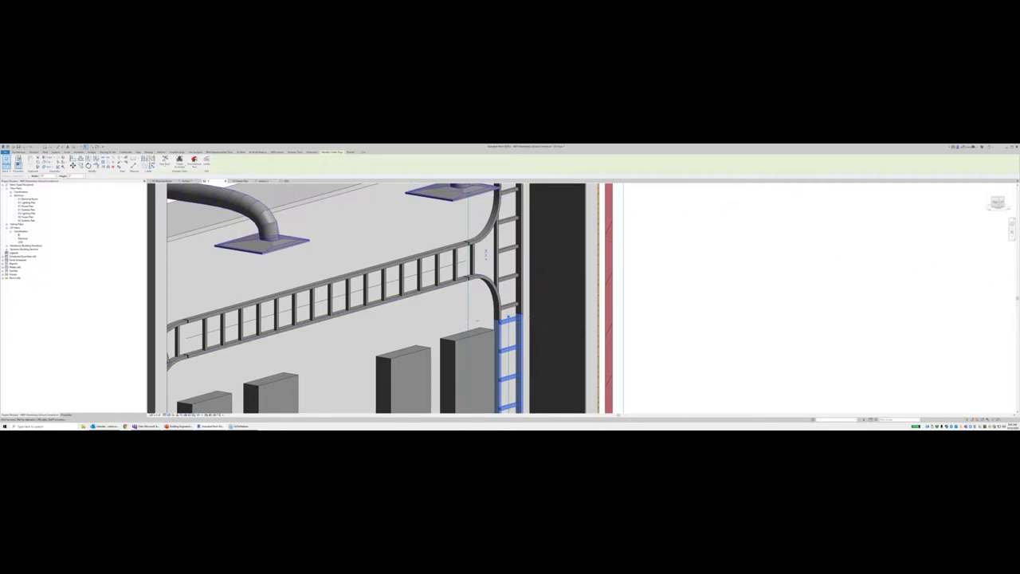
scroll(478, 320, "up", 2)
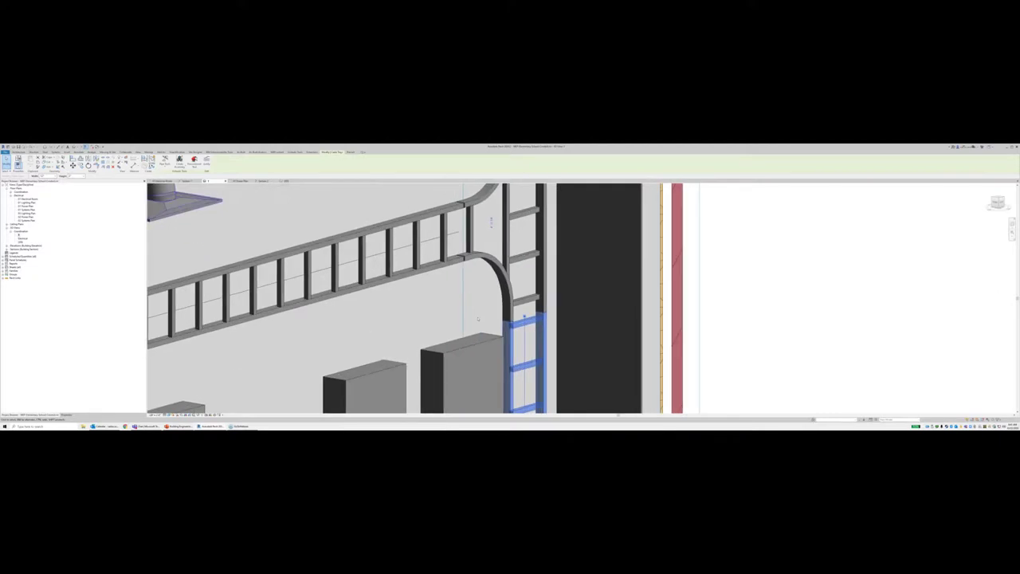
scroll(478, 320, "down", 3)
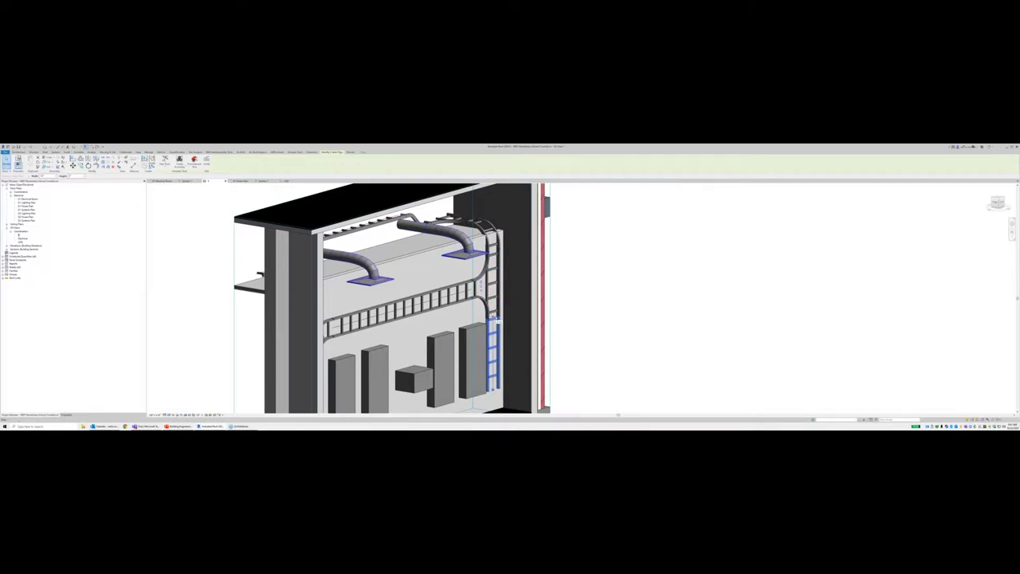
left_click(494, 319)
scroll(494, 319, "up", 3)
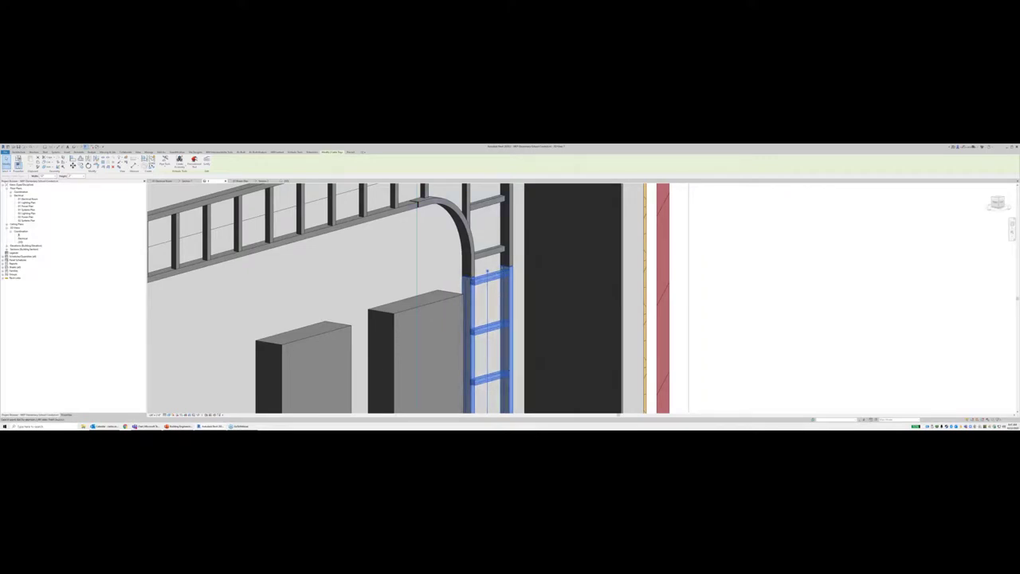
scroll(502, 319, "down", 1)
scroll(495, 326, "down", 5)
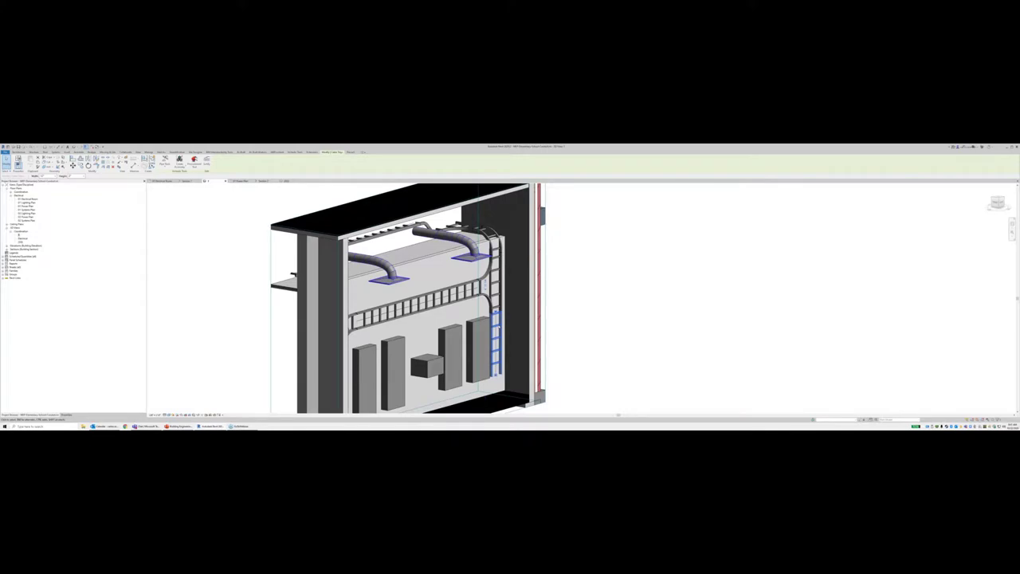
scroll(494, 327, "up", 3)
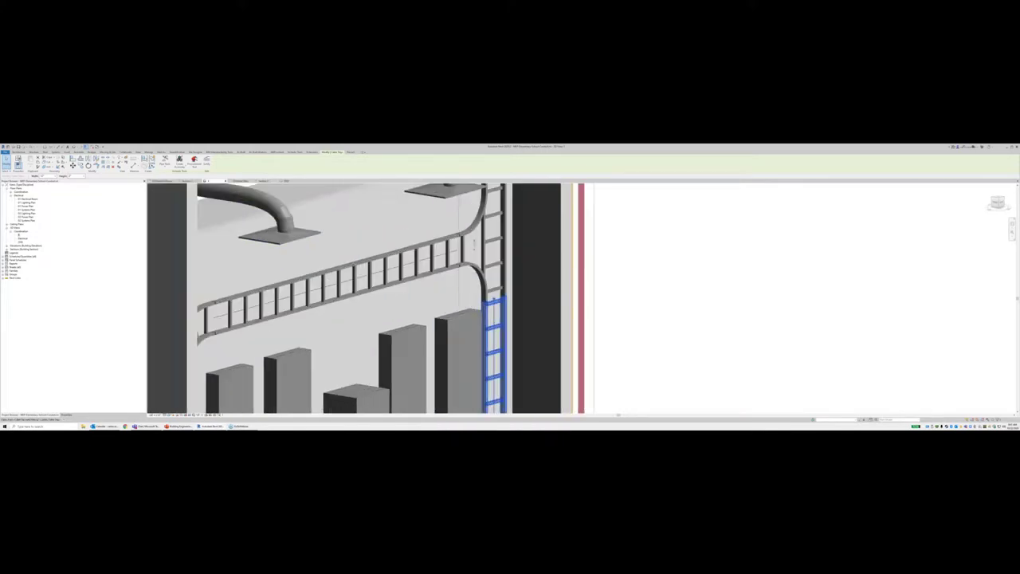
scroll(494, 327, "up", 2)
scroll(506, 313, "down", 2)
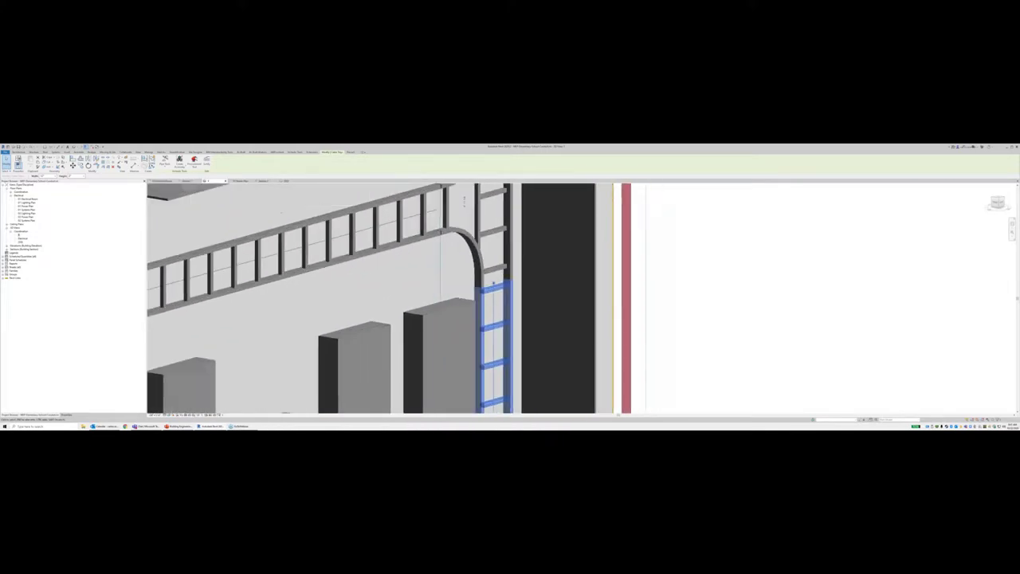
Step: Reselect the vertical tray drop beside the end panel and inspect its full length and its top connection up close
key("Escape")
left_click(488, 305)
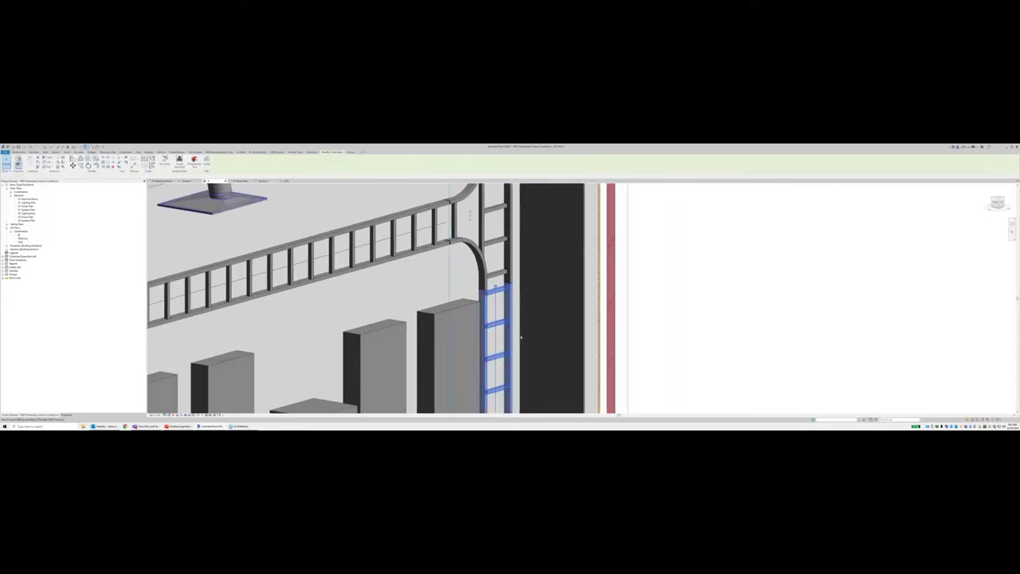
scroll(516, 332, "down", 1)
scroll(514, 330, "down", 3)
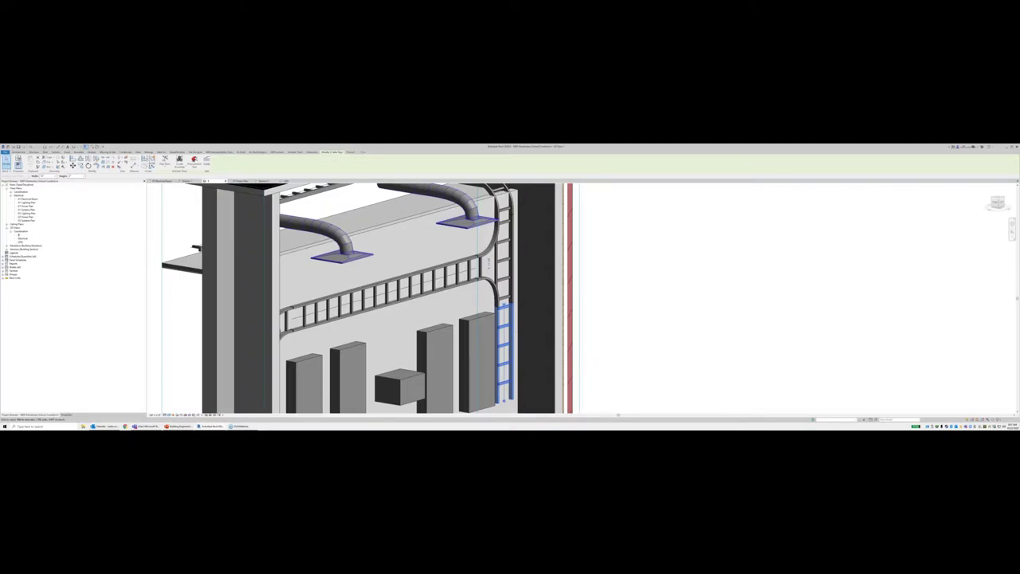
scroll(516, 357, "down", 2)
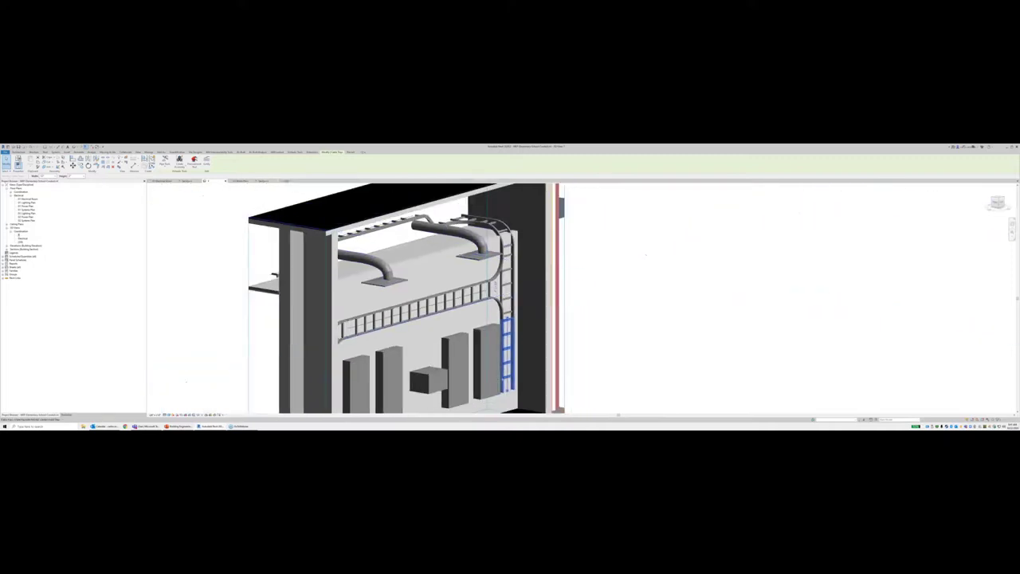
scroll(525, 383, "up", 4)
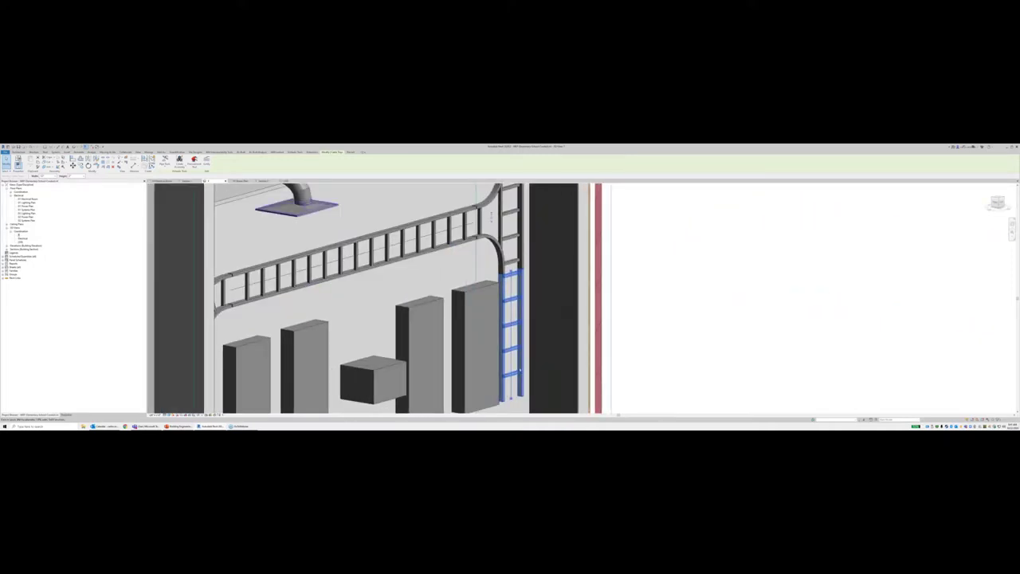
scroll(520, 369, "down", 2)
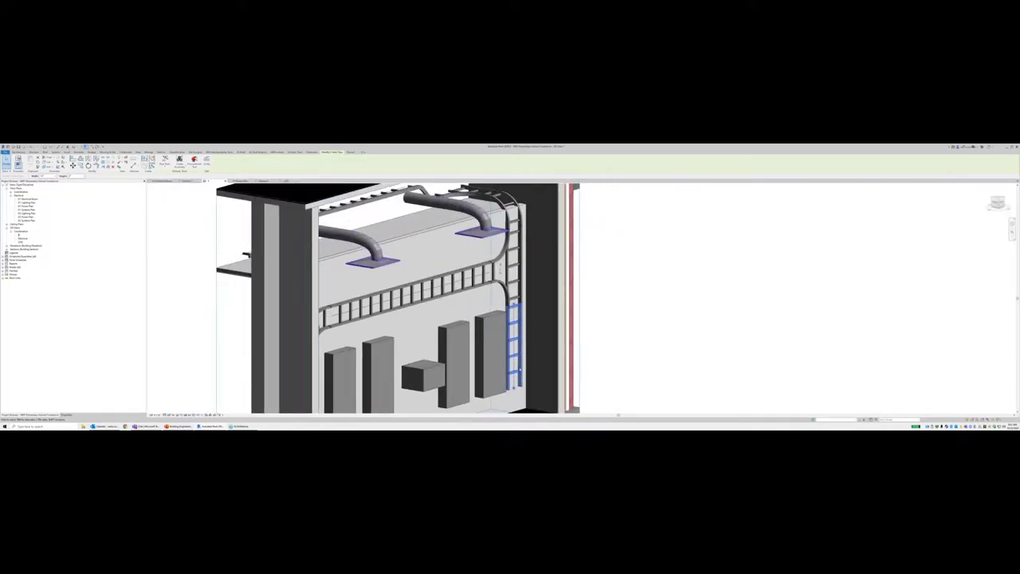
scroll(520, 370, "up", 1)
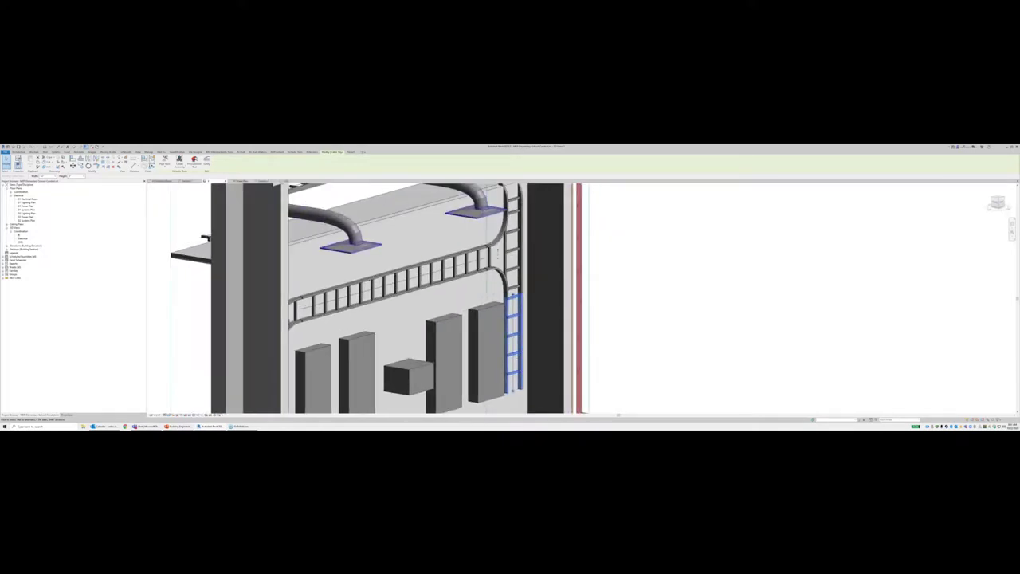
mouse_move(513, 308)
middle_mouse_down()
mouse_move(511, 362)
mouse_move(496, 309)
middle_mouse_up()
scroll(504, 336, "down", 2)
scroll(496, 310, "up", 4)
scroll(510, 319, "up", 3)
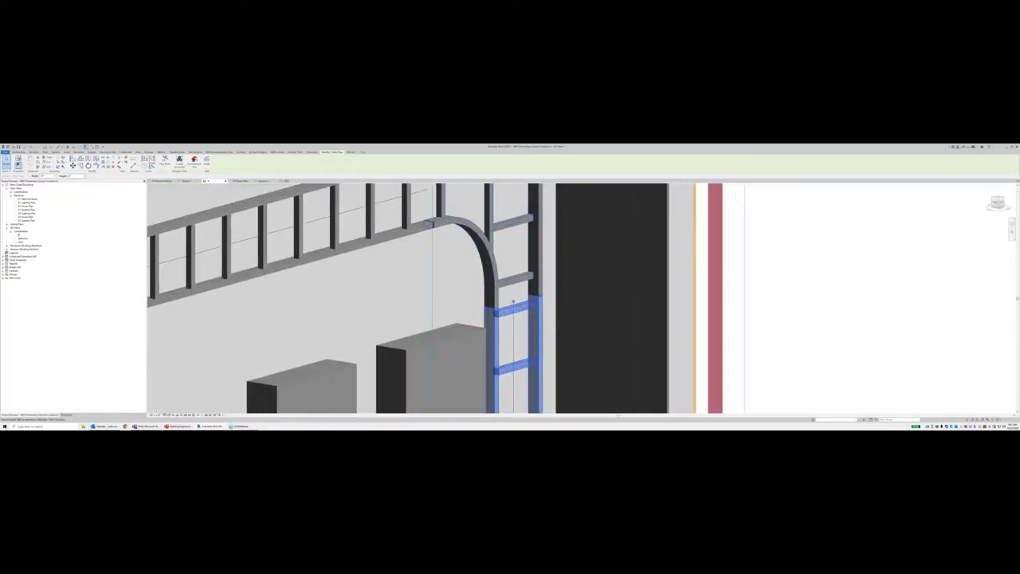
Step: Select the long horizontal tray run leading into the elbow in the 01 Power Plan and check the options at its end connector
scroll(519, 327, "down", 5)
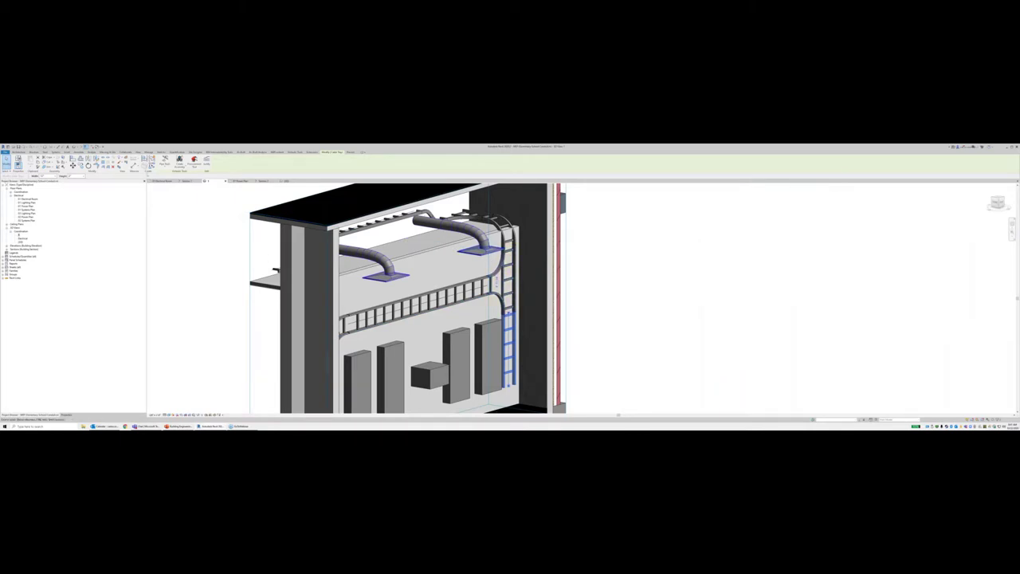
left_click(242, 181)
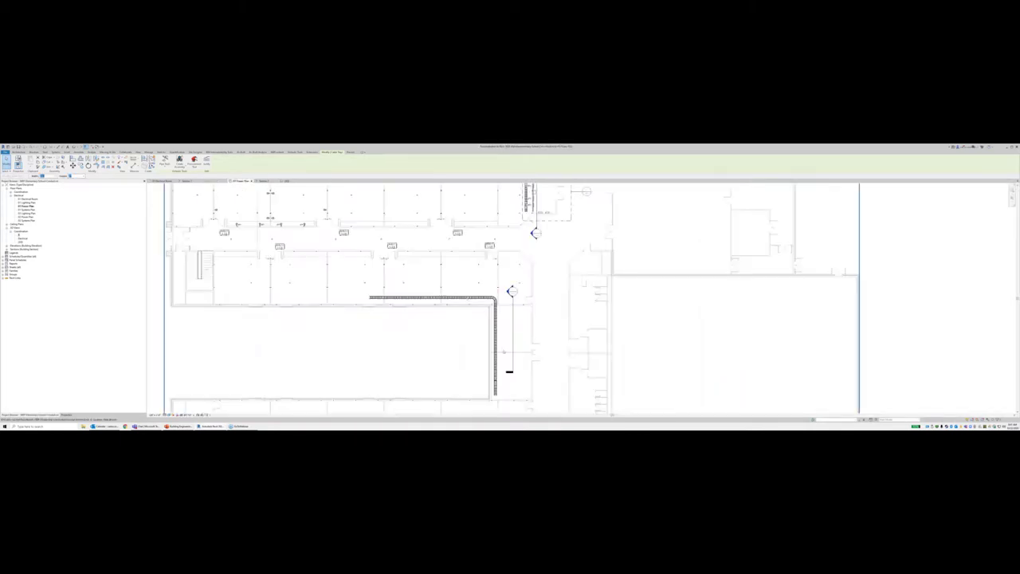
scroll(496, 362, "up", 2)
scroll(493, 298, "down", 2)
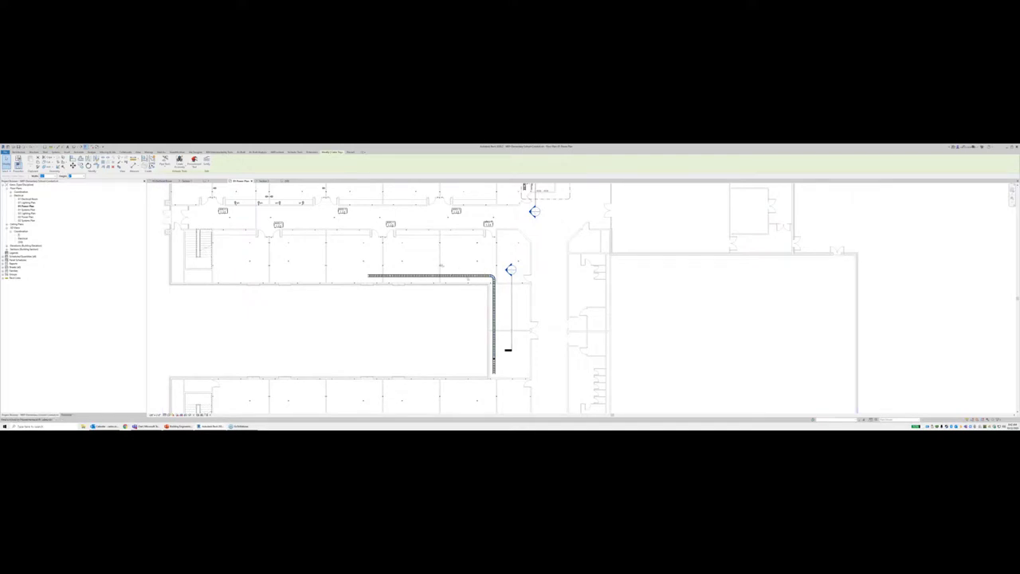
scroll(486, 281, "up", 5)
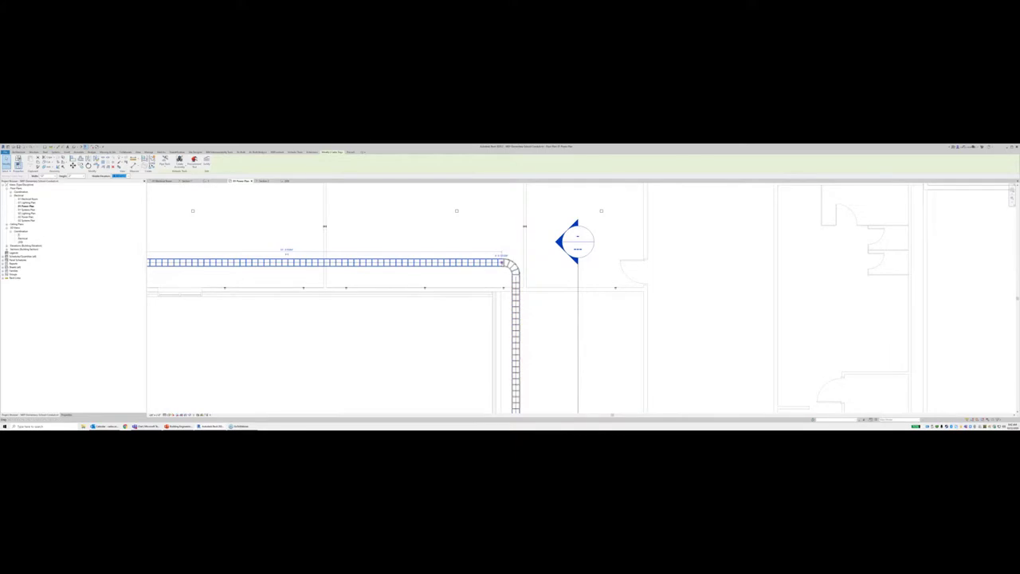
scroll(502, 260, "up", 3)
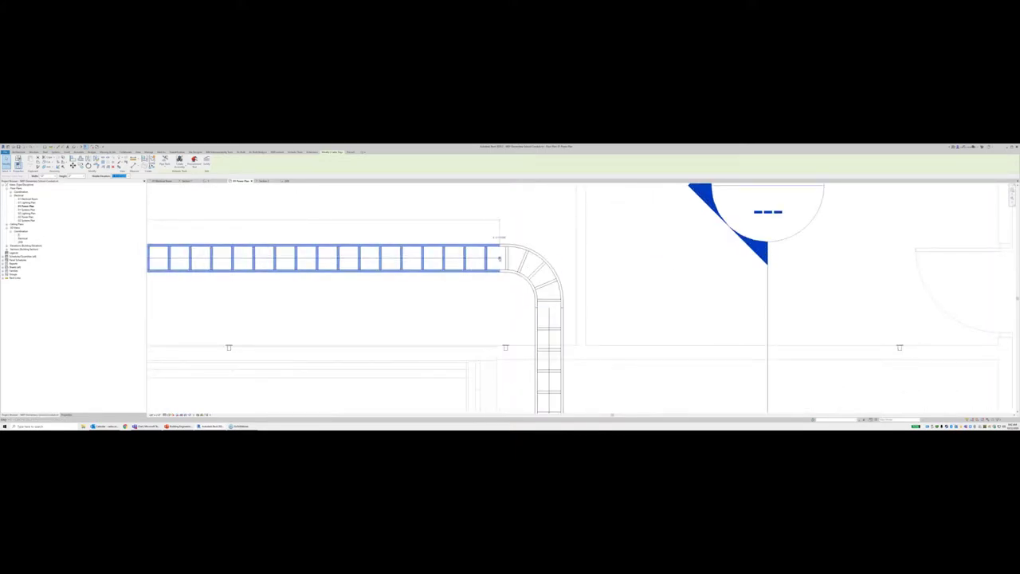
right_click(500, 258)
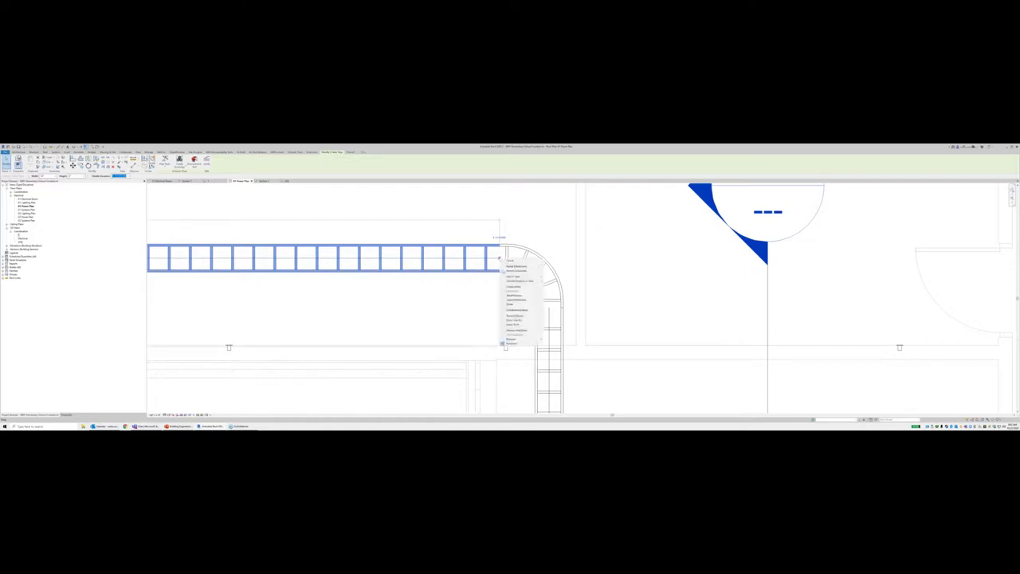
left_click(510, 305)
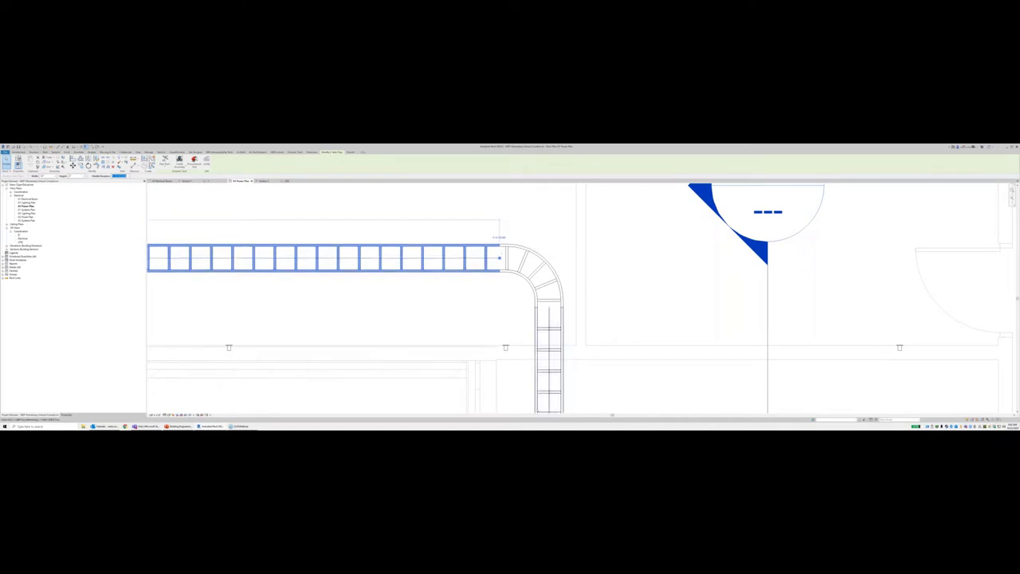
Step: Rotate the vertical tray drop at the end of the electrical room's tray run by 180 degrees in plan
scroll(505, 339, "down", 2)
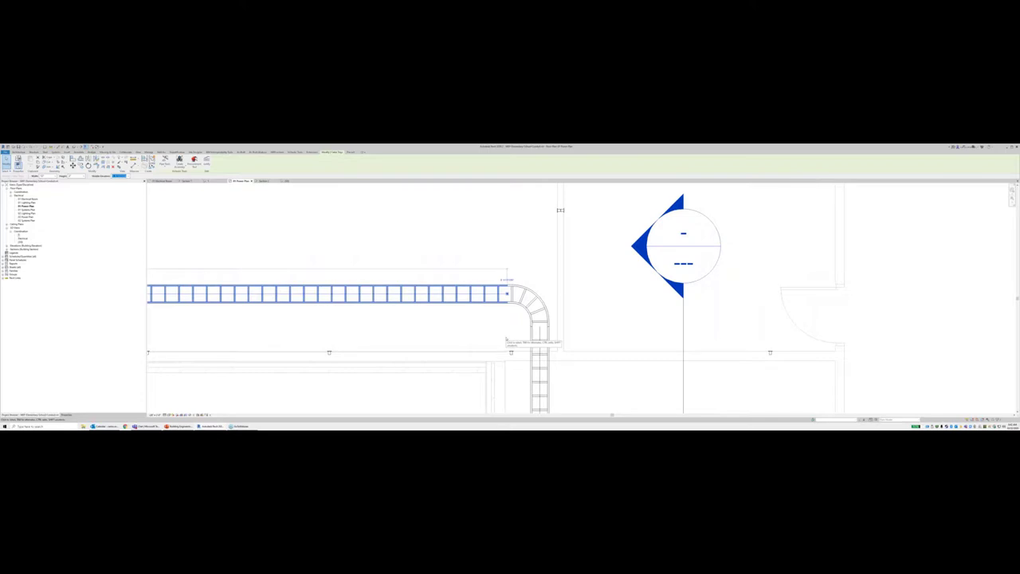
scroll(505, 339, "down", 4)
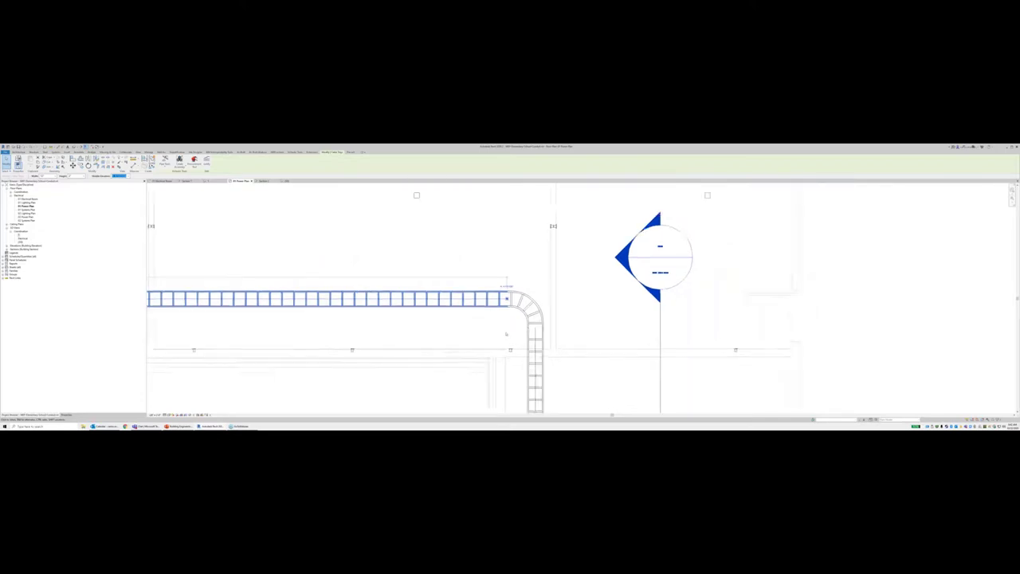
scroll(540, 293, "up", 6)
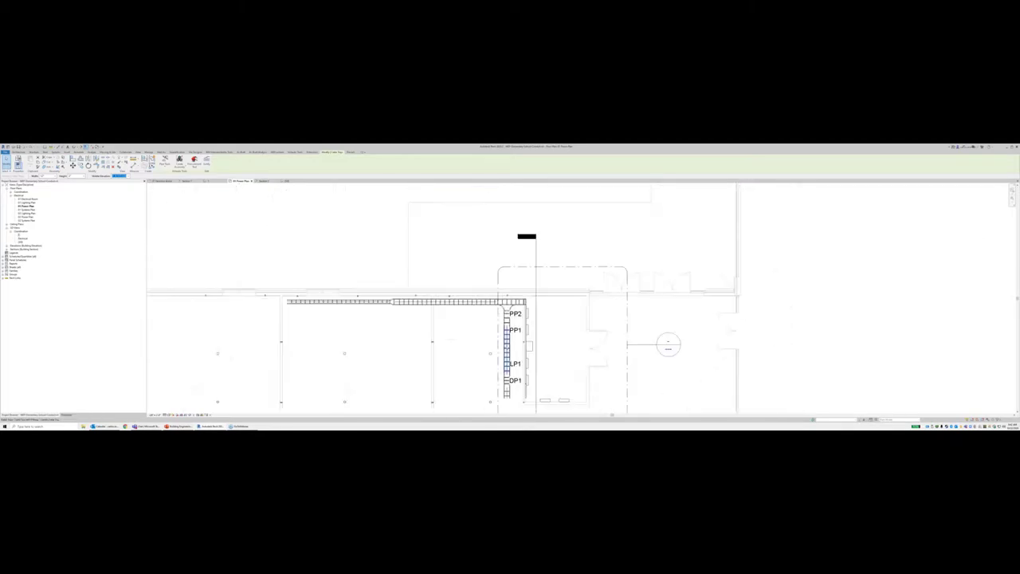
middle_click_drag(554, 187, 523, 342)
scroll(518, 341, "up", 2)
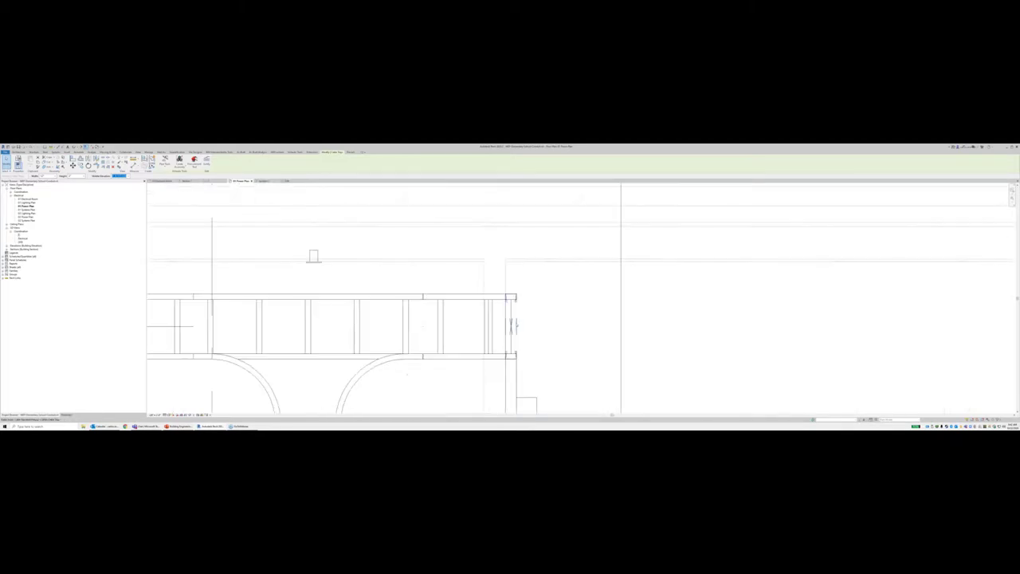
left_click(515, 331)
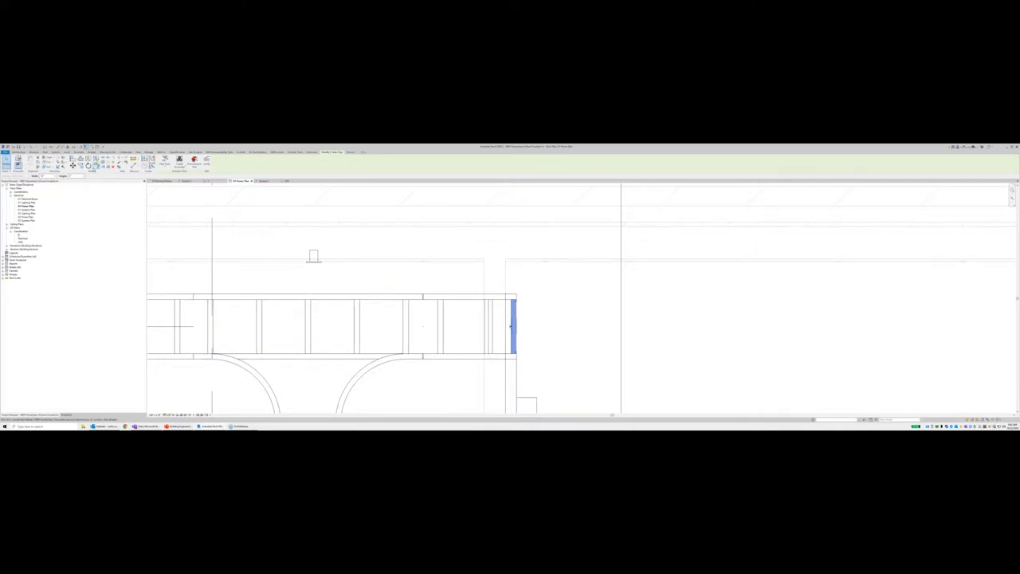
left_click(88, 166)
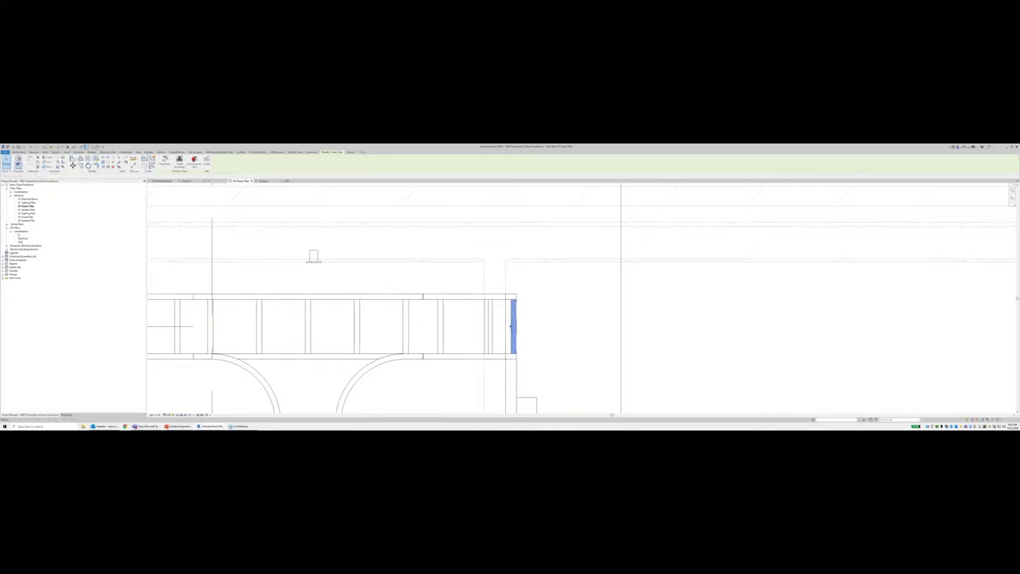
left_click(554, 326)
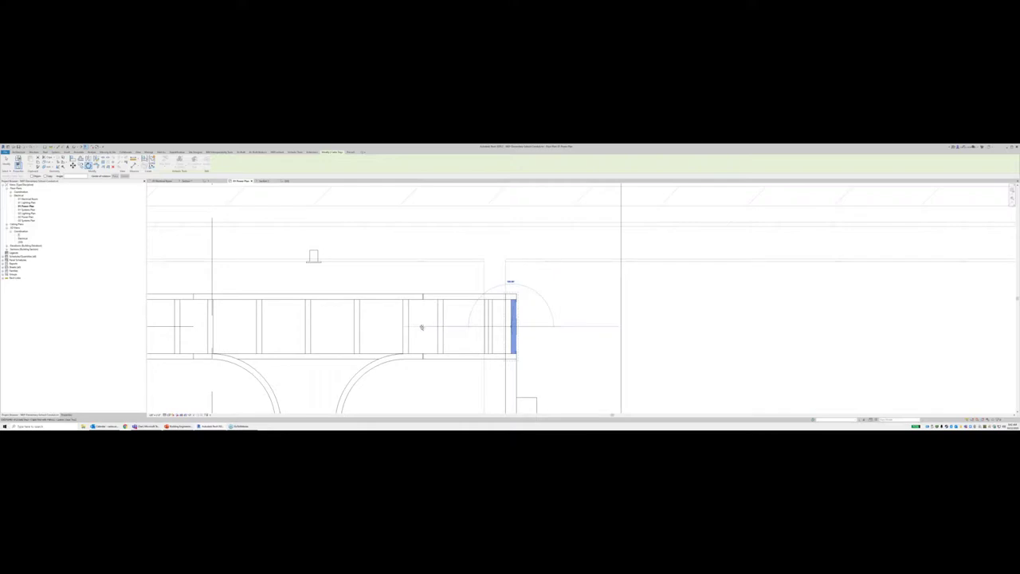
left_click(422, 328)
key("Escape")
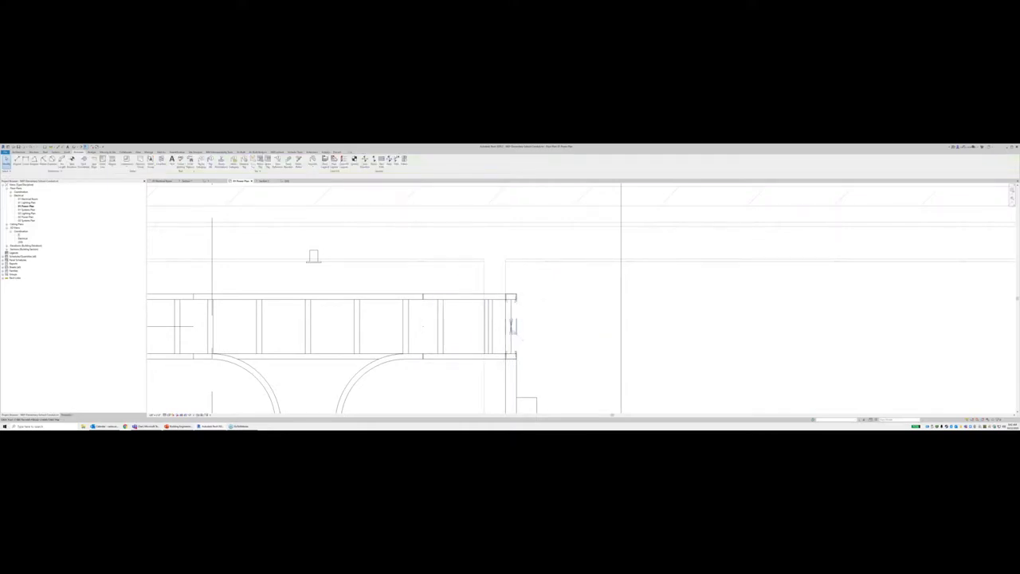
Step: Return to the Coordination 3D view and inspect the lower vertical tray's alignment with the tee fitting and the adjoining panels
left_click(283, 181)
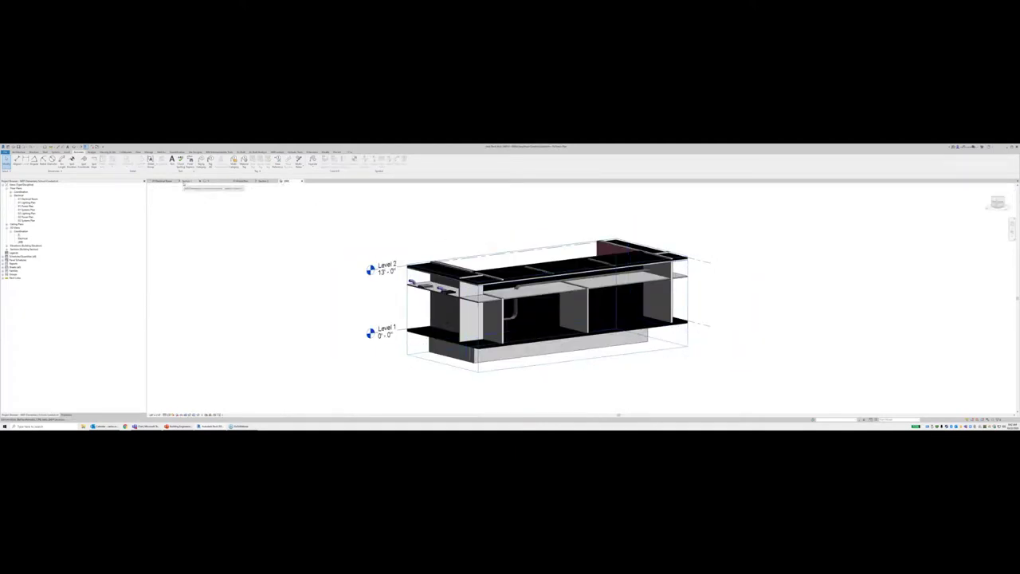
left_click(185, 181)
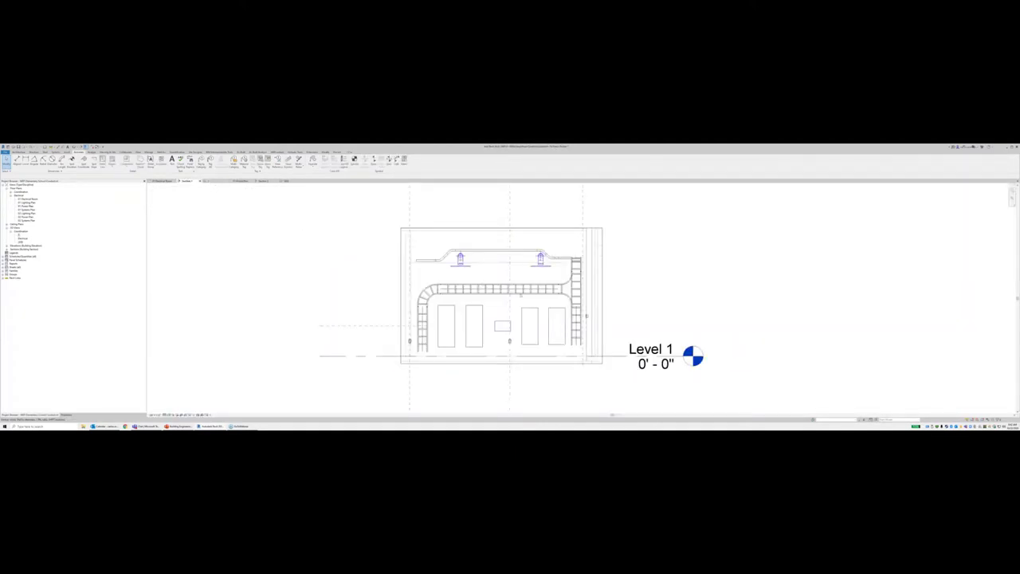
scroll(564, 306, "up", 1)
left_click(211, 182)
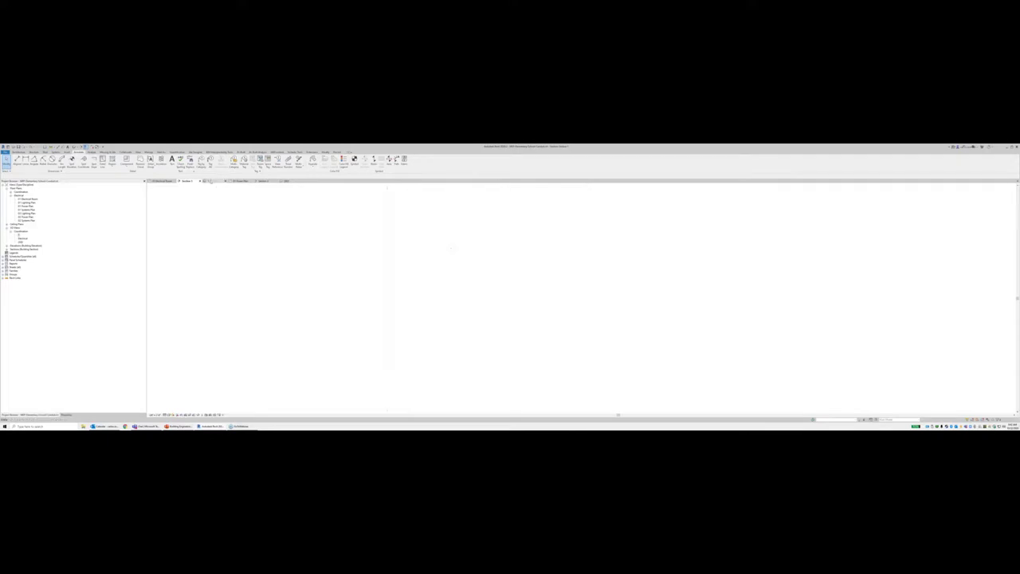
scroll(495, 319, "up", 3)
scroll(494, 318, "up", 2)
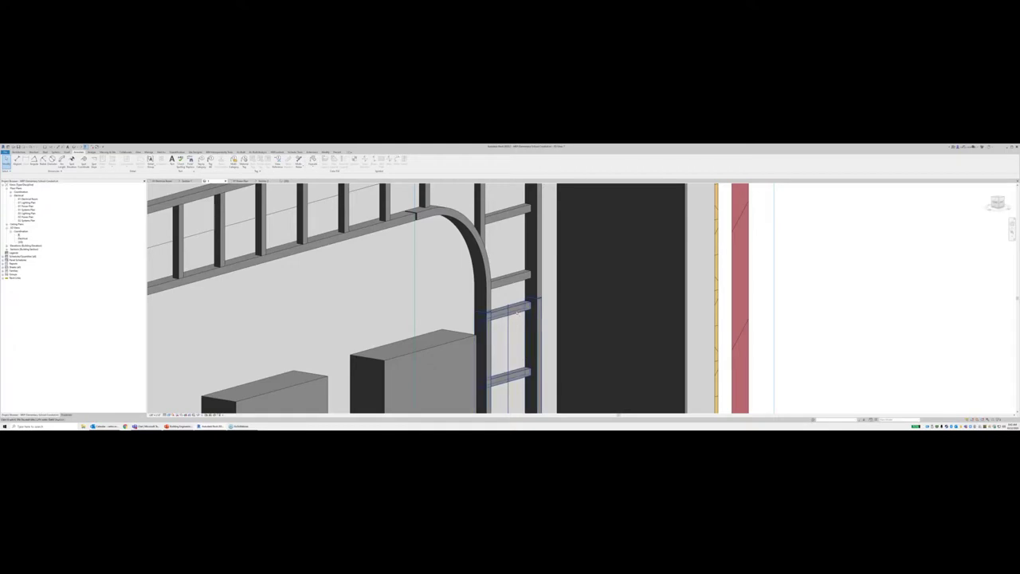
left_click(524, 339)
middle_click_drag(525, 339, 486, 220, "shift")
middle_click_drag(381, 289, 374, 249)
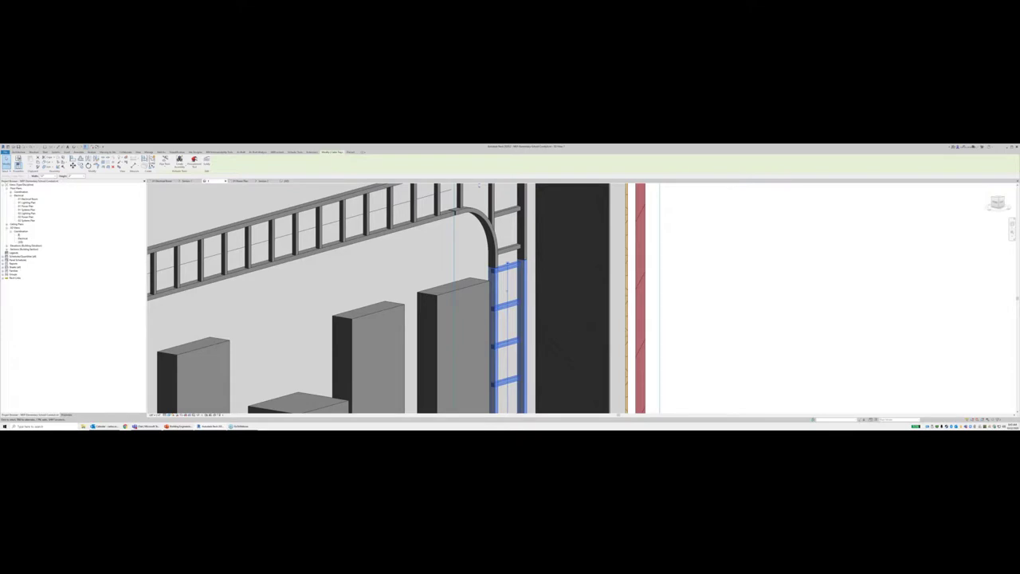
scroll(508, 289, "down", 3)
key("Escape")
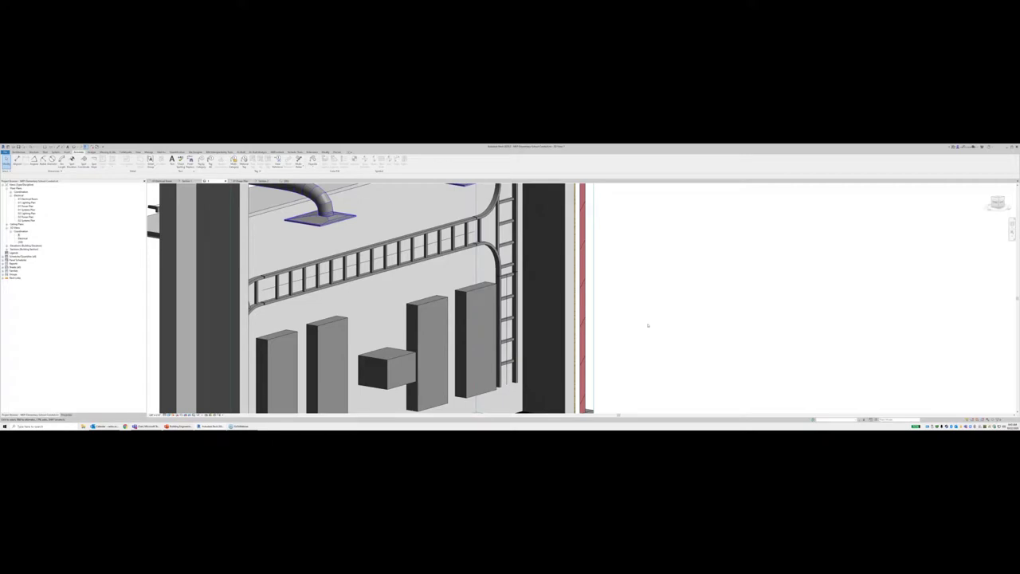
scroll(633, 320, "down", 2)
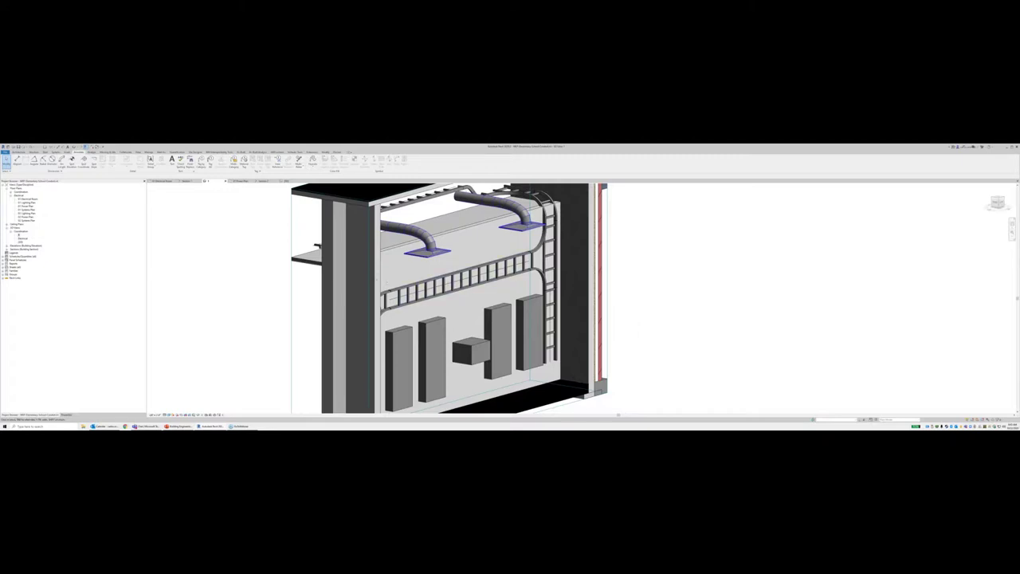
scroll(344, 257, "down", 3)
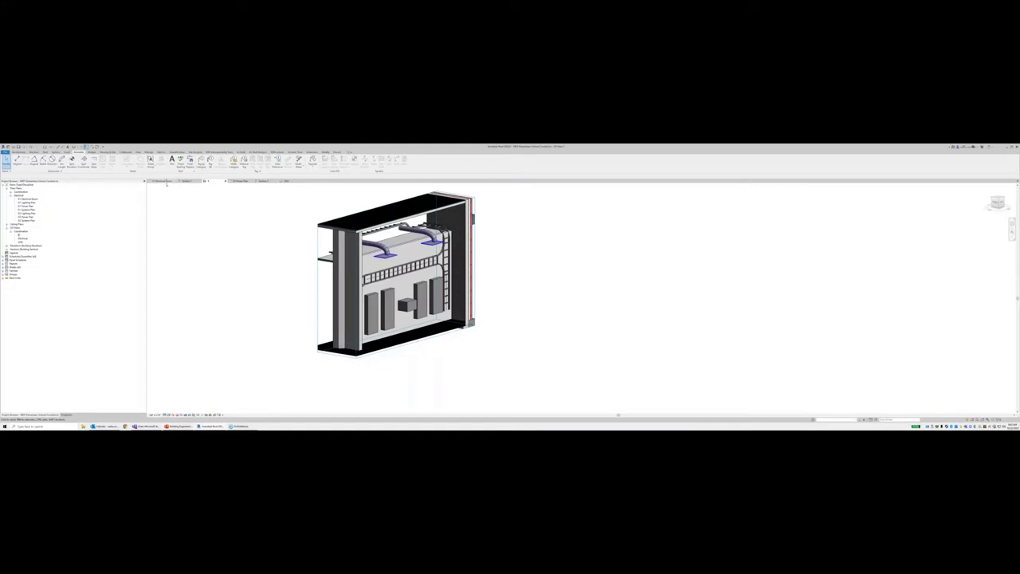
Step: Open the 01 Electrical Room plan and examine the tray end beside panels PP2 and PP1
left_click(165, 182)
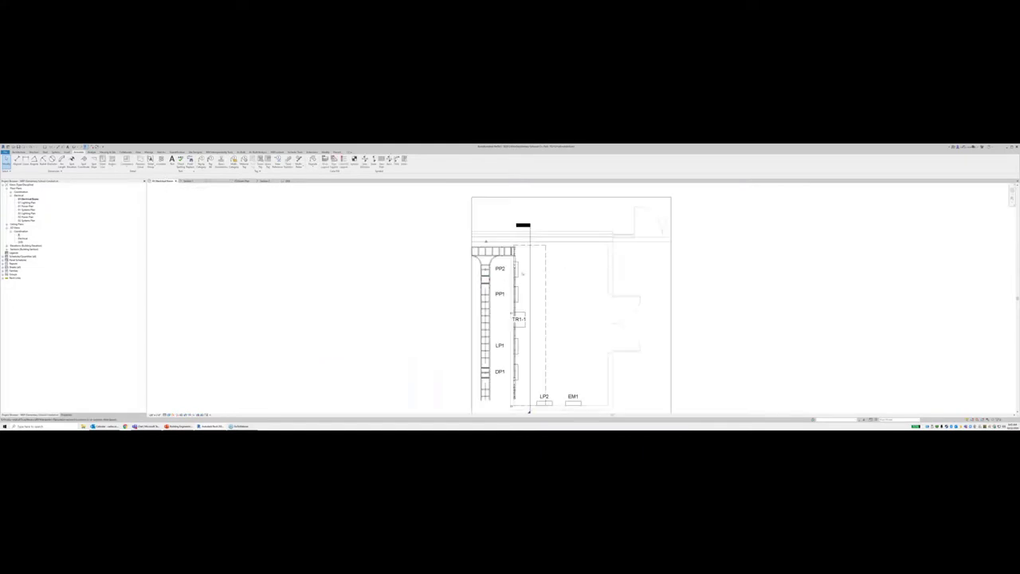
scroll(518, 270, "up", 5)
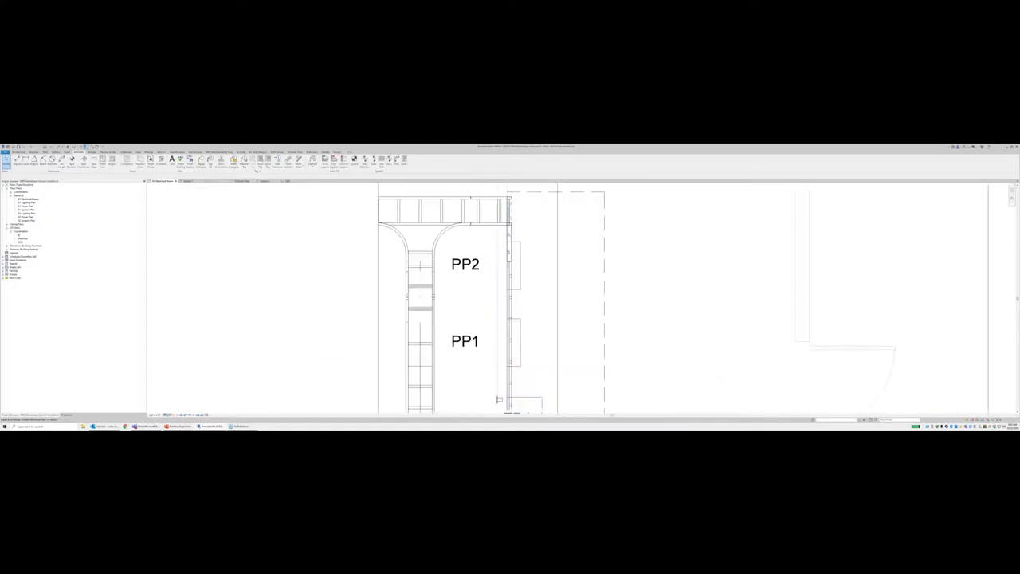
scroll(504, 272, "down", 3)
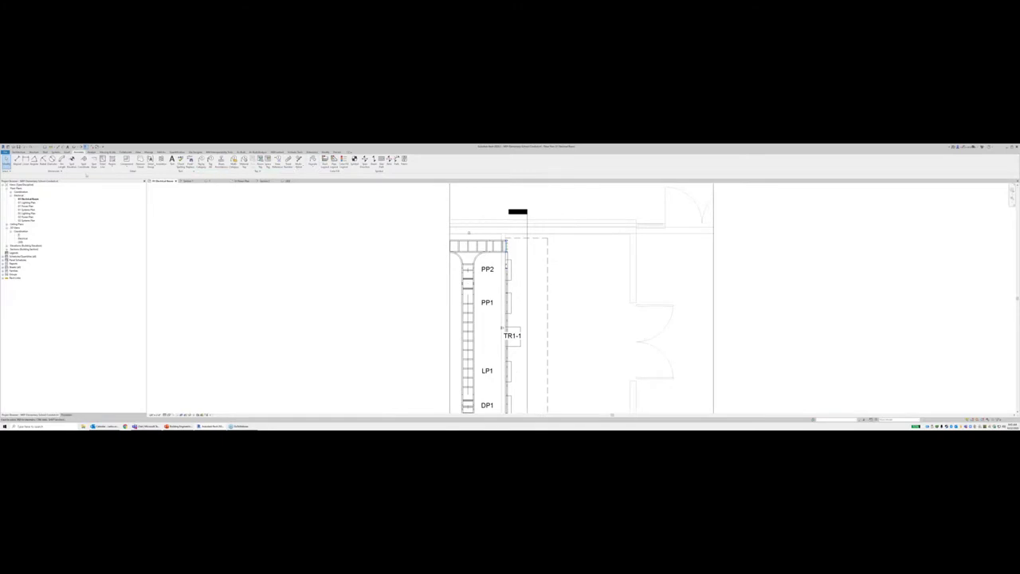
left_click(21, 152)
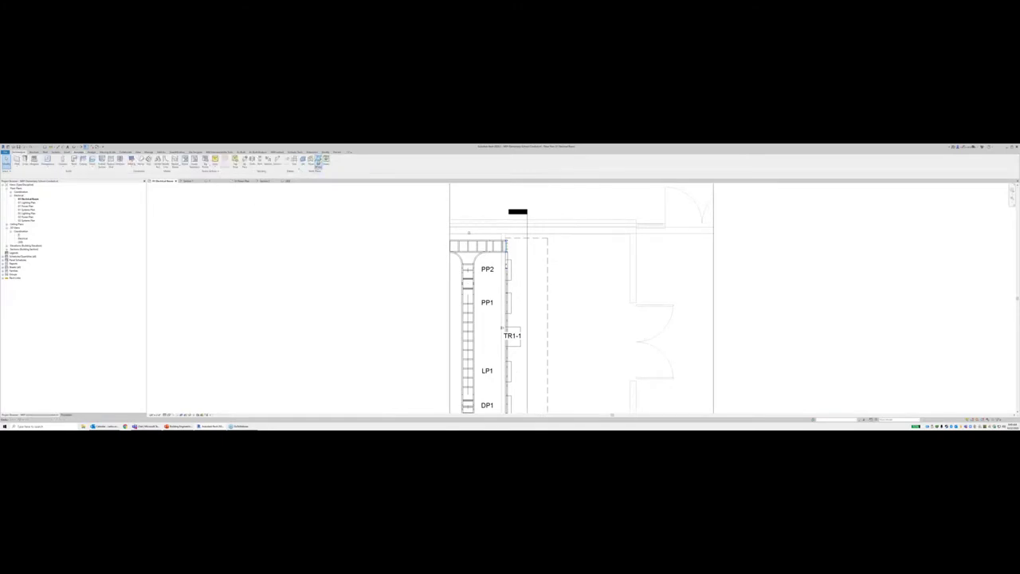
left_click(317, 161)
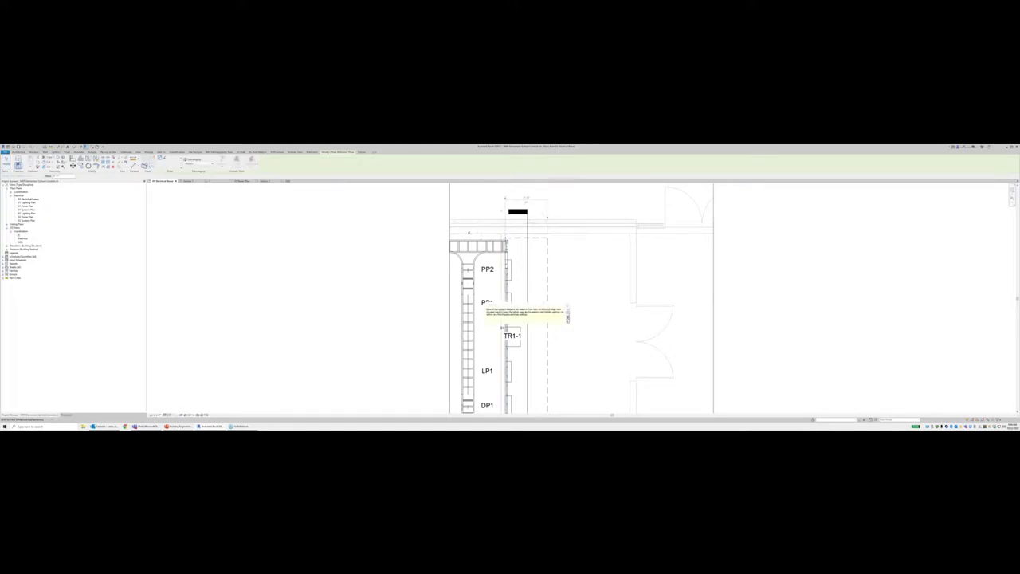
key("Escape")
key("Escape")
key("Escape")
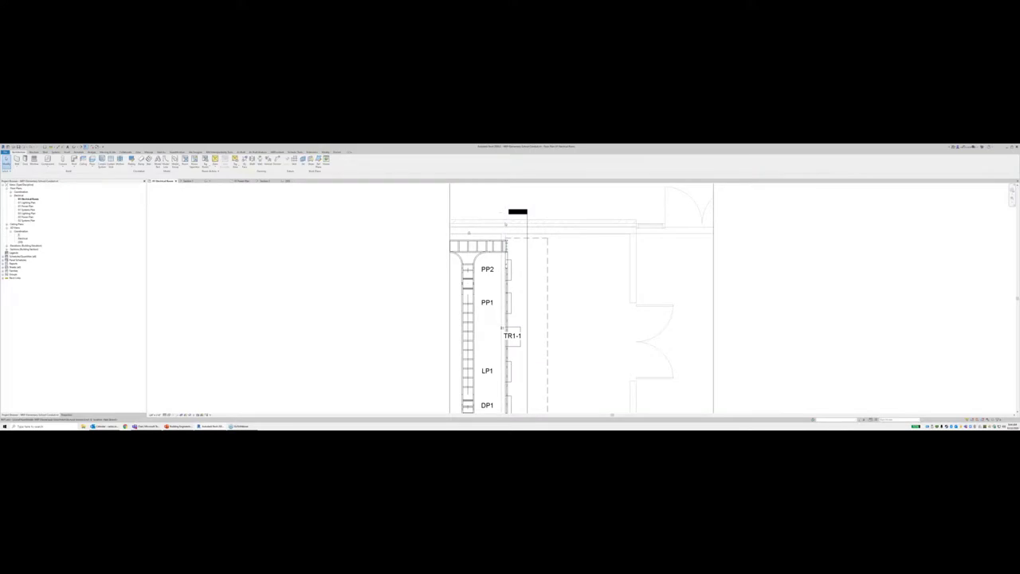
Step: Turn on the visibility of all annotation categories in the electrical room plan's Visibility/Graphics overrides
scroll(503, 222, "up", 1)
key("v")
key("v")
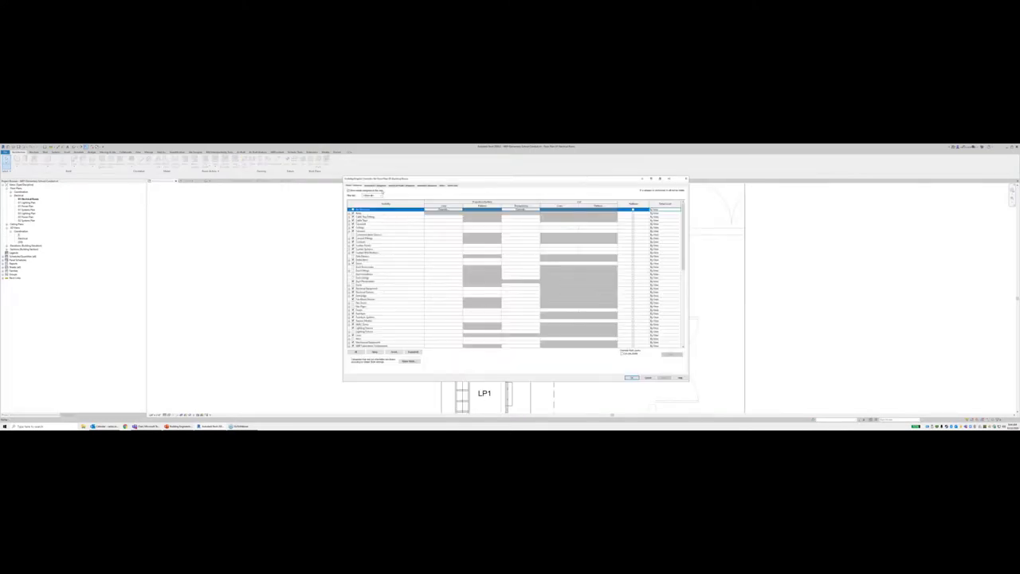
left_click(375, 186)
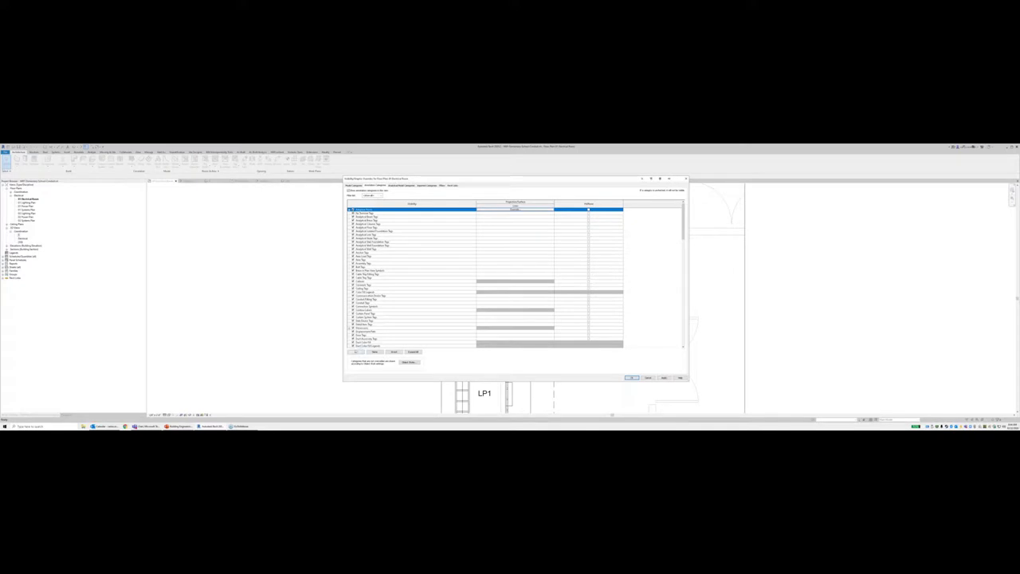
left_click(356, 351)
left_click(354, 343)
left_click(353, 346)
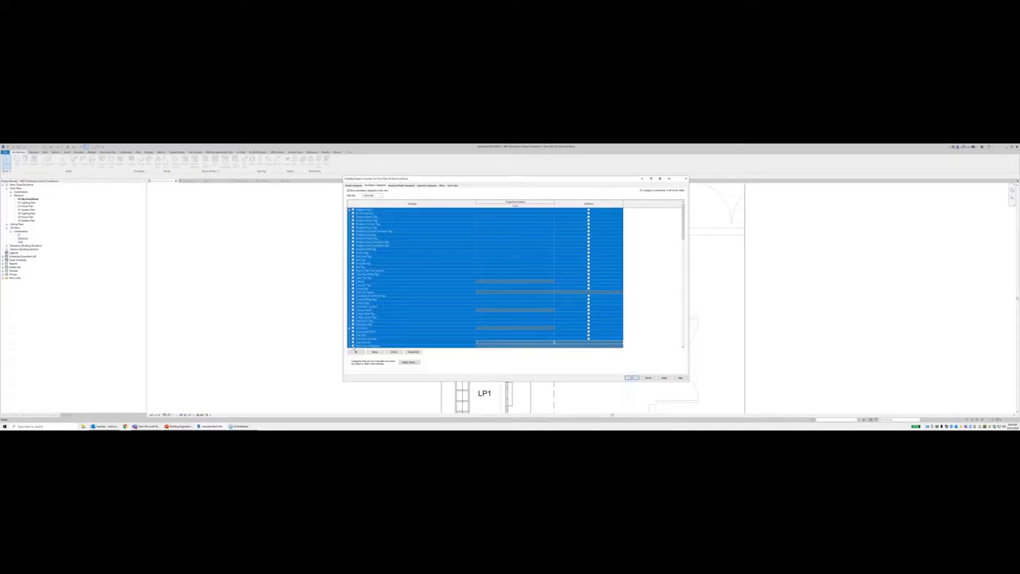
left_click(632, 378)
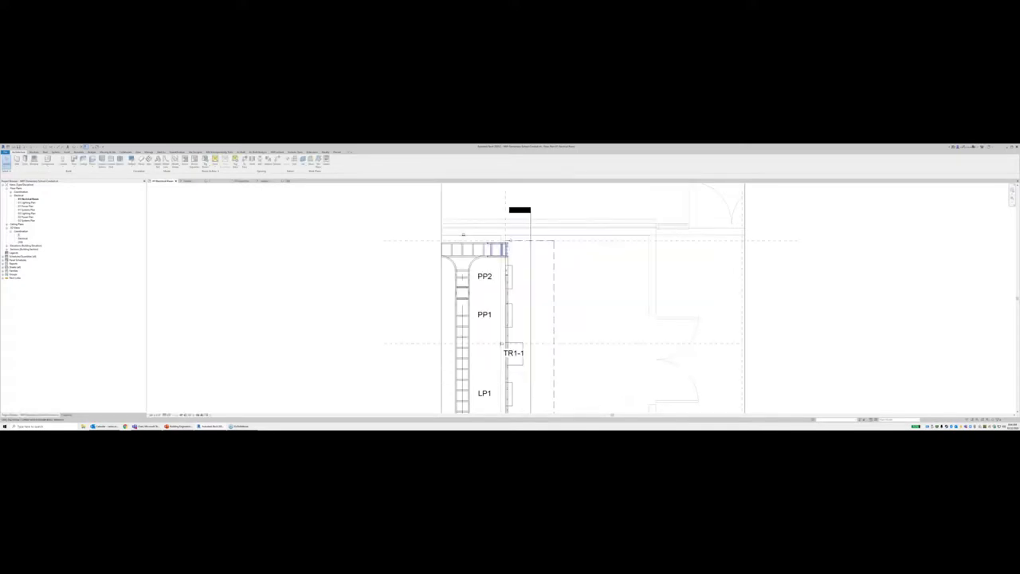
Step: Examine the name and extents of the vertical reference plane running along the panel wall in the electrical room plan
left_click(507, 212)
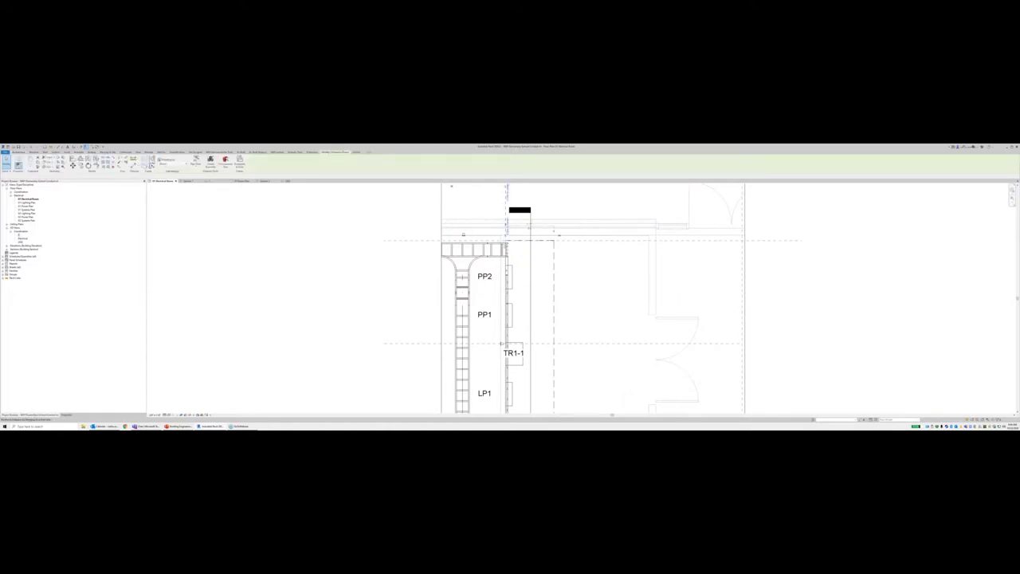
scroll(552, 278, "up", 2)
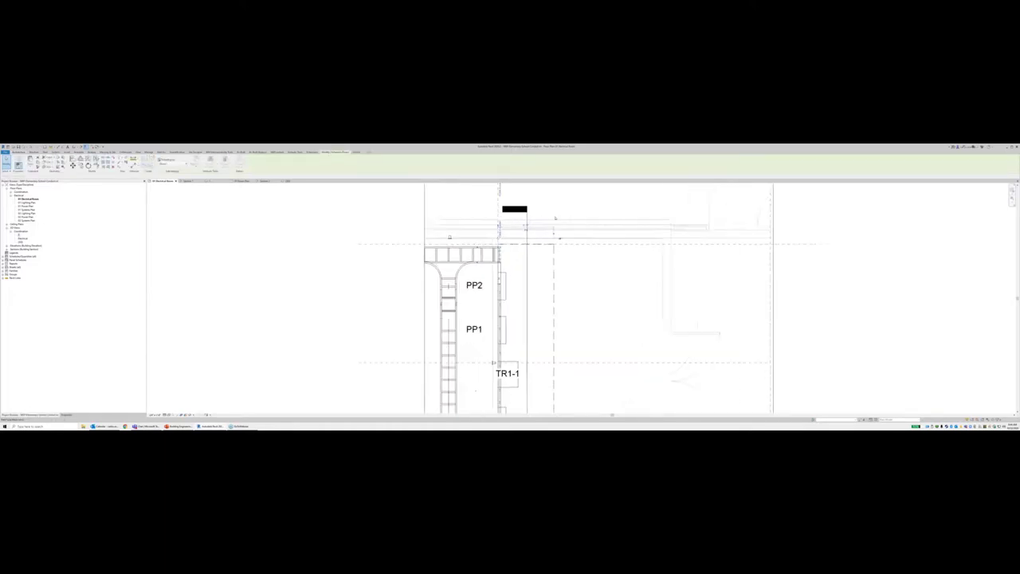
middle_click_drag(551, 279, 550, 349)
scroll(509, 281, "up", 2)
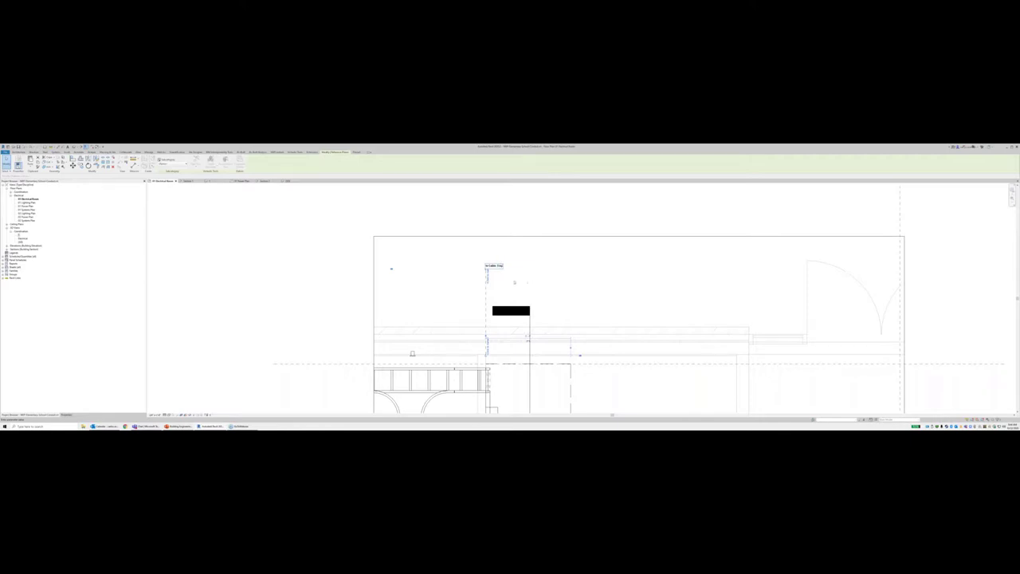
scroll(513, 192, "down", 4)
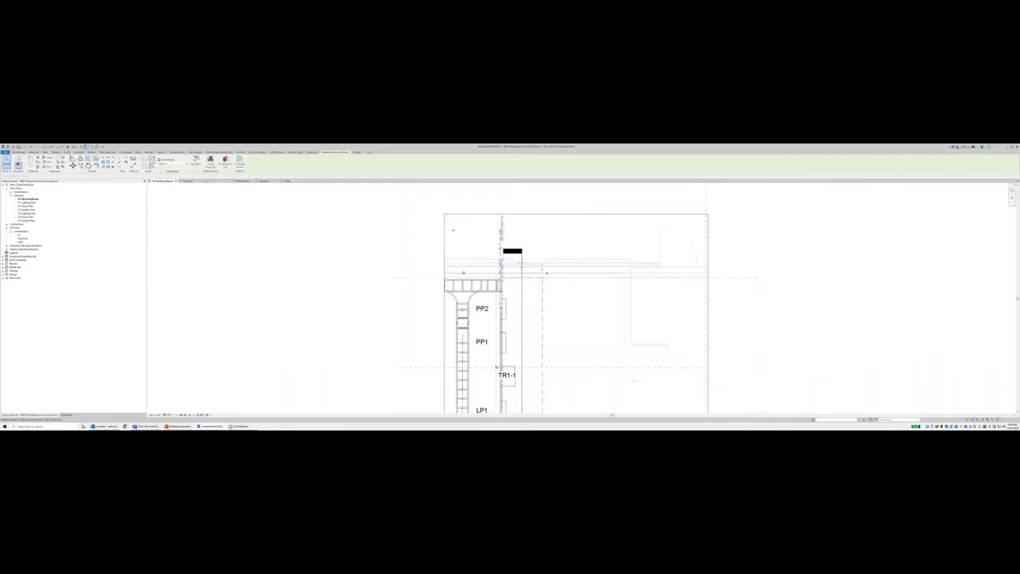
key("Escape")
left_click(501, 248)
scroll(517, 191, "down", 3)
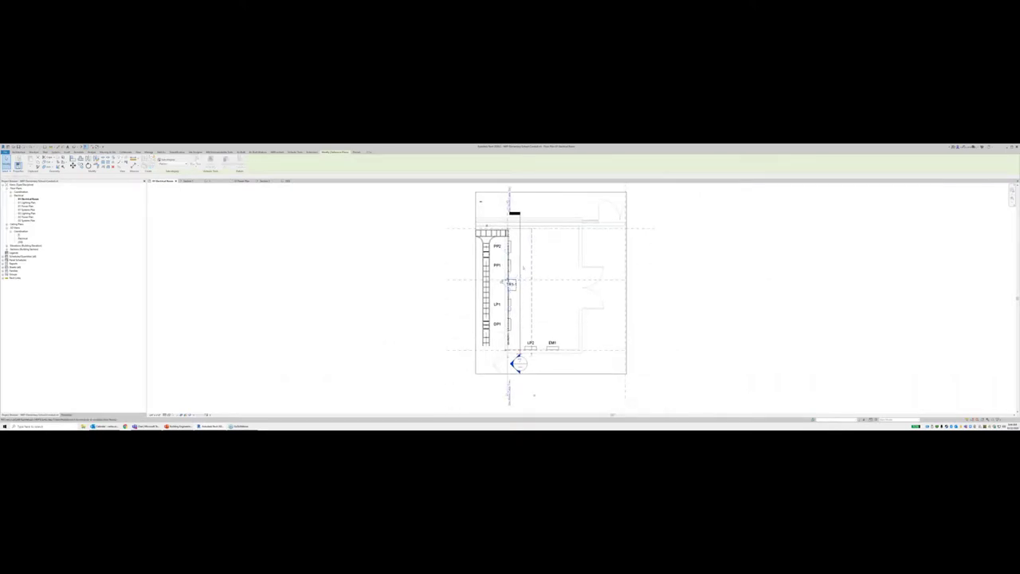
key("Escape")
scroll(510, 248, "up", 2)
scroll(509, 185, "up", 2)
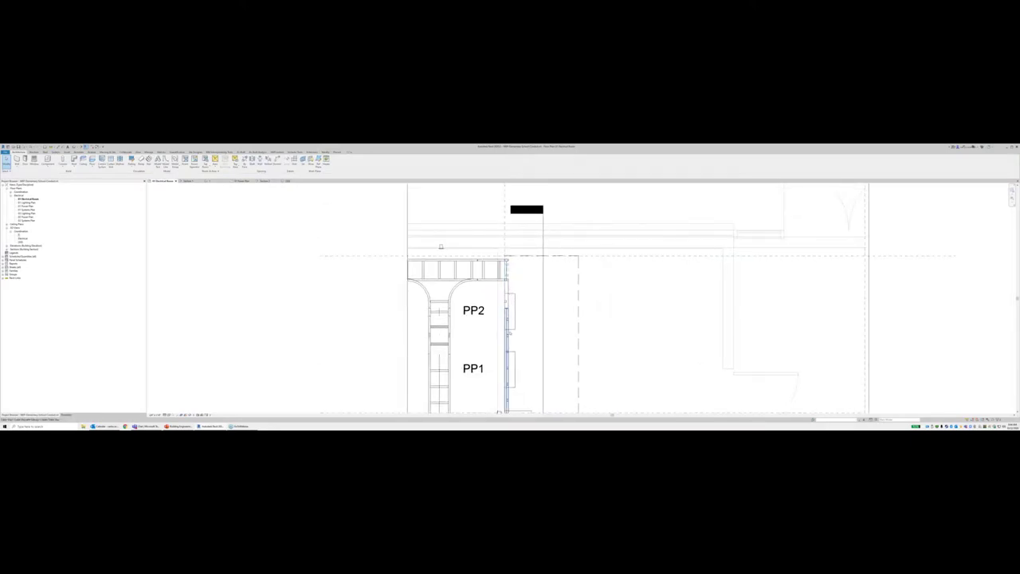
Step: Inspect how the vertical tray beside panels PP2 and PP1 lines up with the reference plane, using the Align tool
left_click(506, 307)
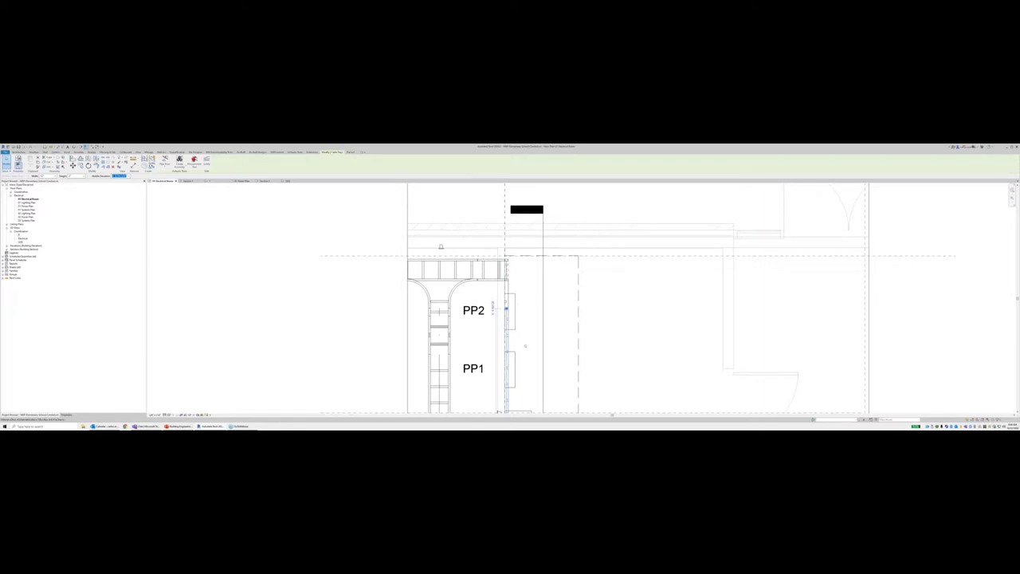
left_click(523, 347)
scroll(508, 344, "up", 2)
left_click(510, 345)
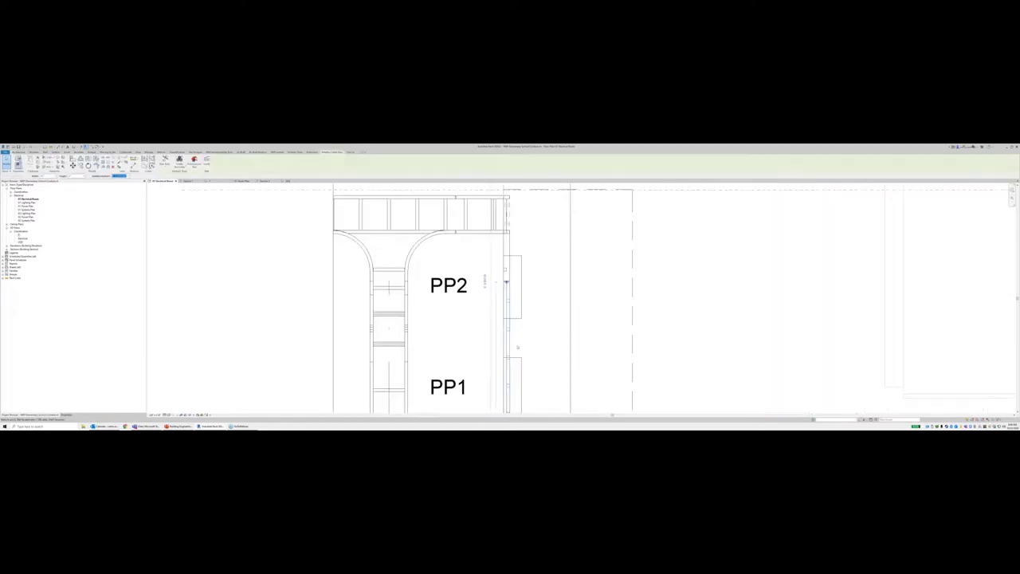
scroll(510, 344, "down", 2)
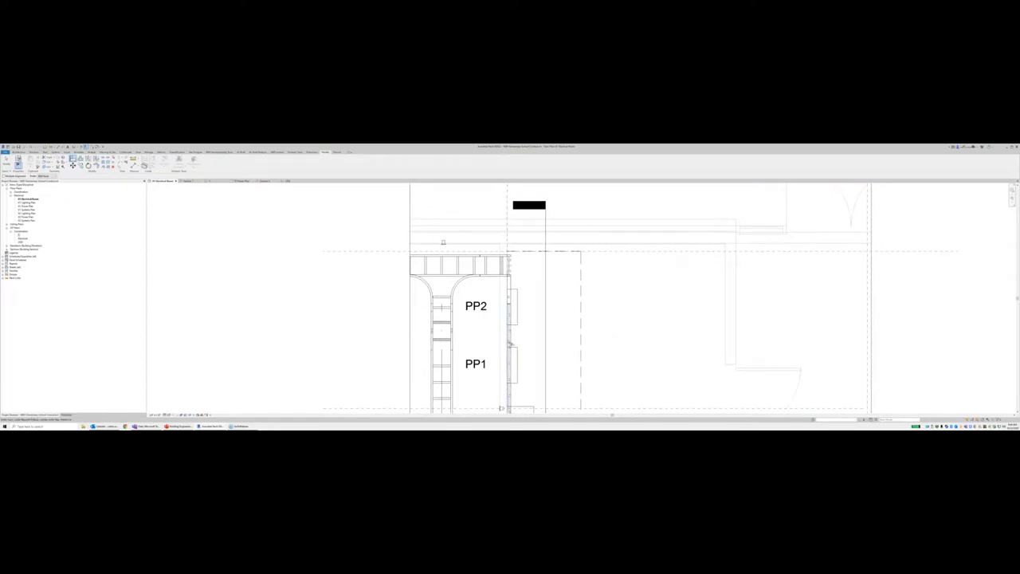
scroll(503, 294, "up", 3)
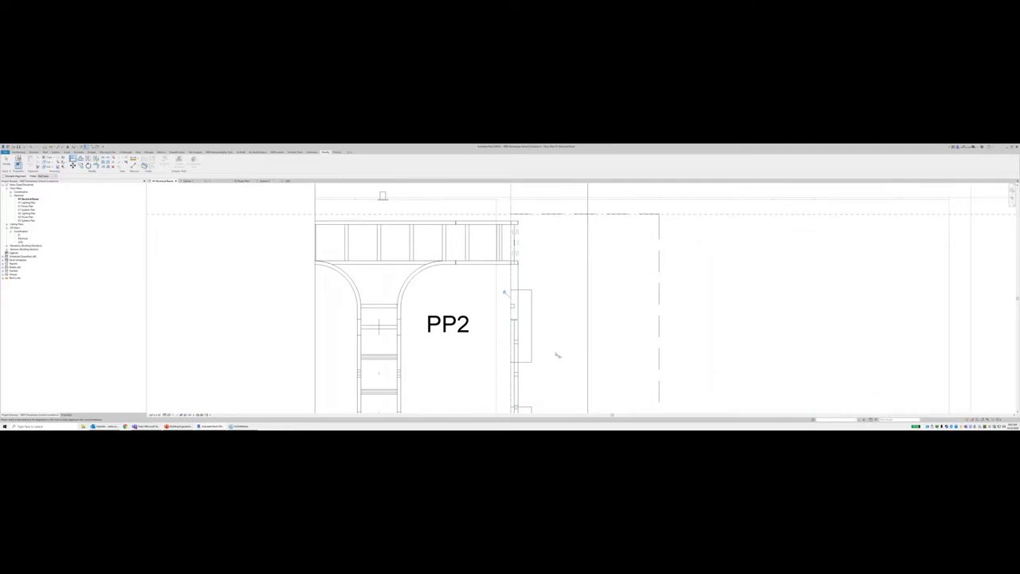
scroll(556, 354, "down", 4)
scroll(556, 354, "down", 2)
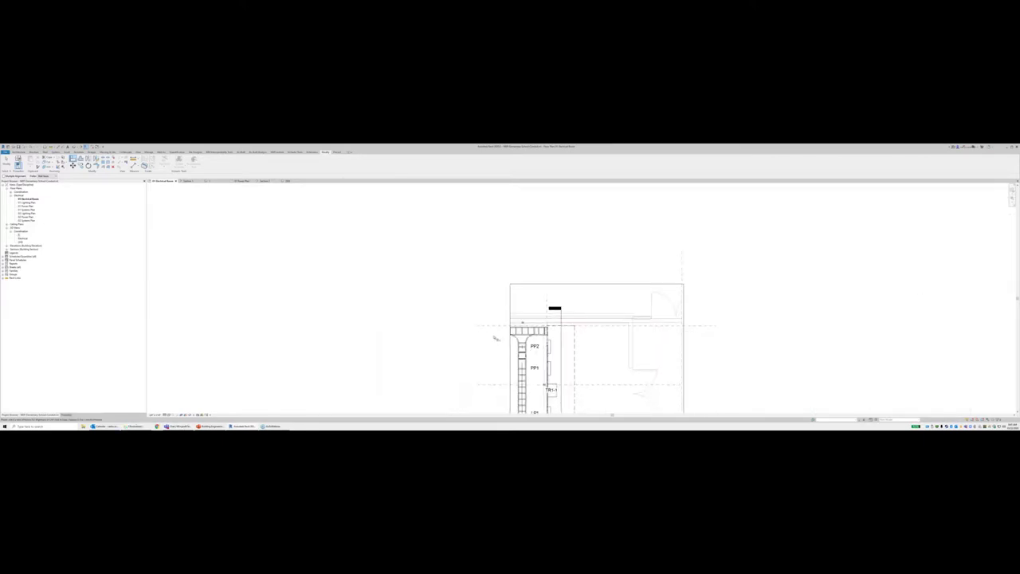
middle_click_drag(553, 361, 509, 335)
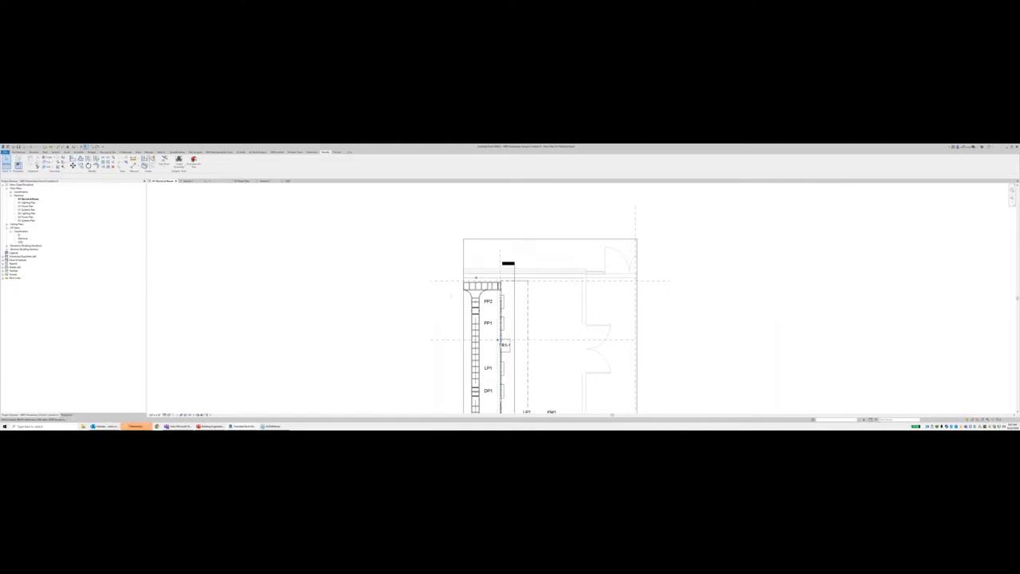
Step: Browse the cable tray fitting types available for placement
left_click(54, 151)
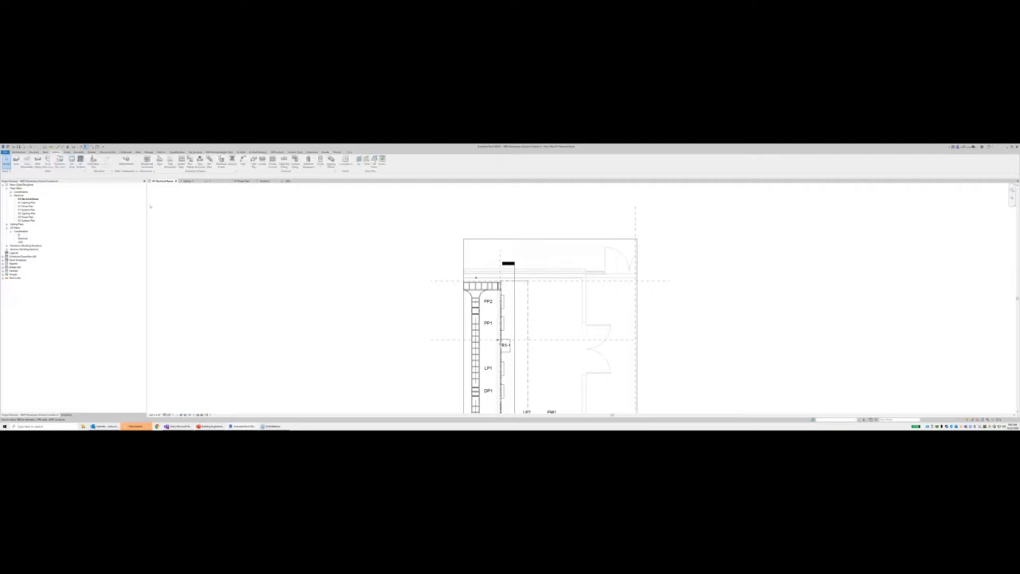
left_click(285, 160)
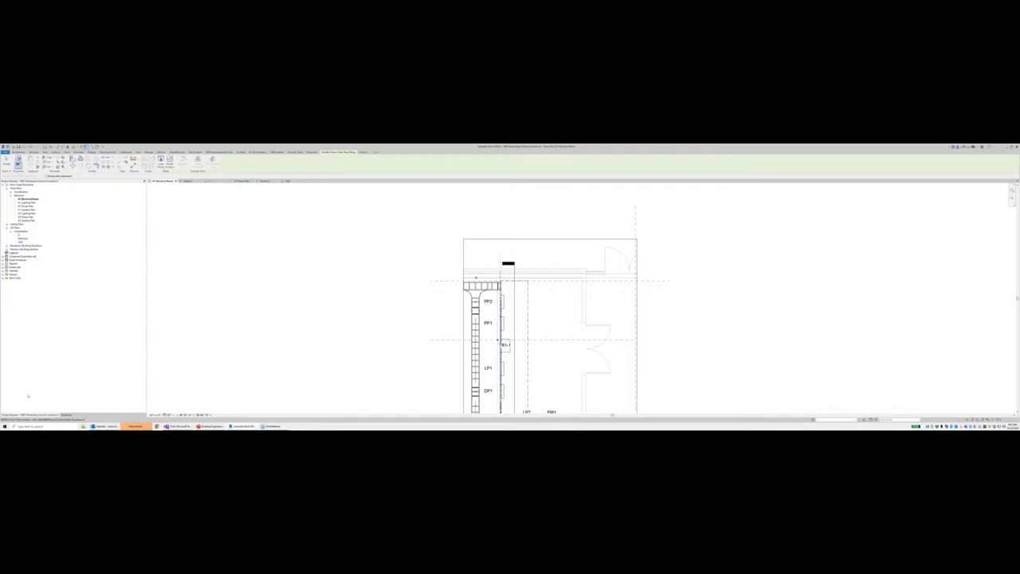
left_click(66, 414)
left_click(37, 193)
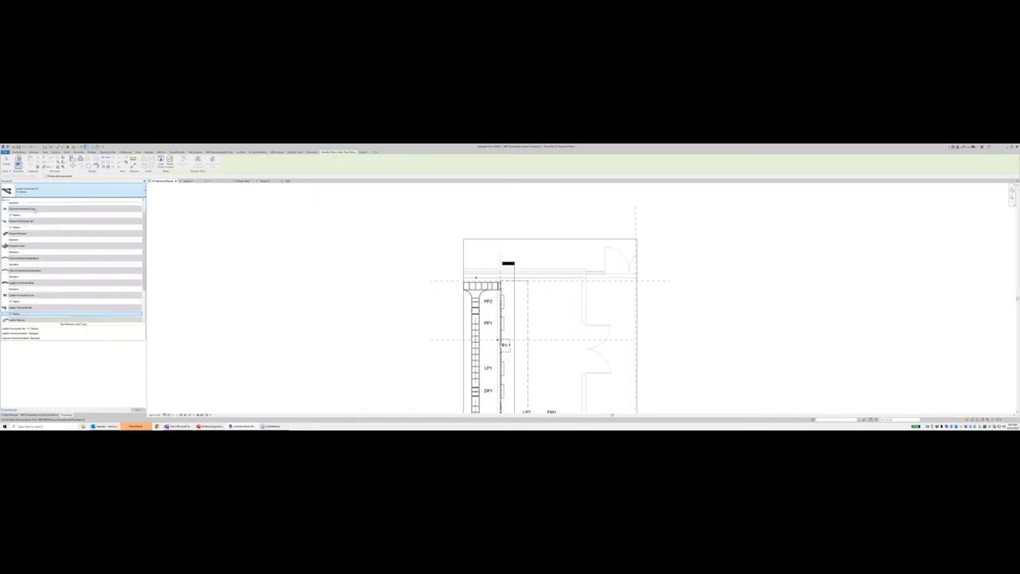
key("Escape")
key("Escape")
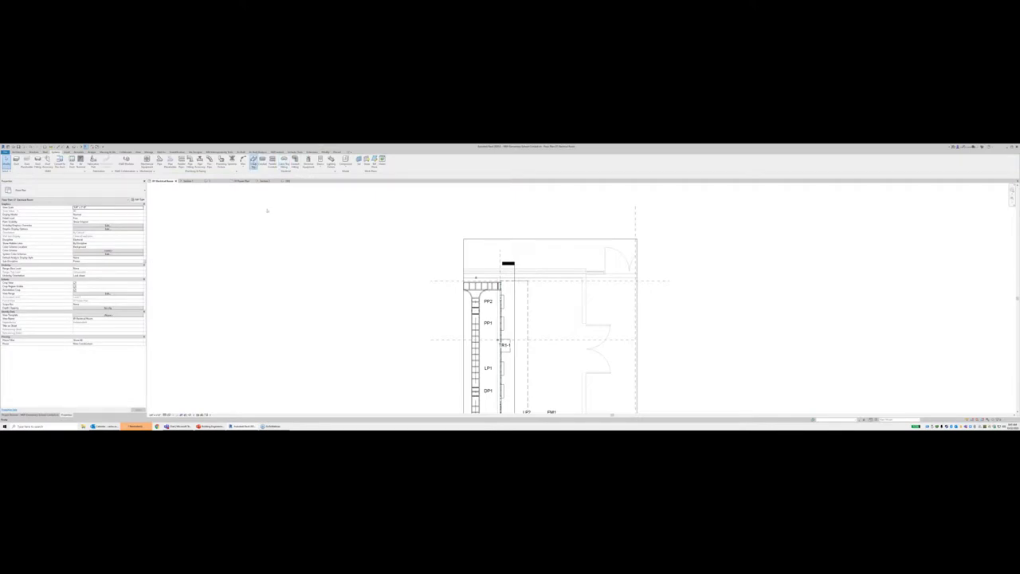
Step: Start a cable tray, set the work plane to the named reference plane along the panel wall, and open the Section 1 view
key("Return")
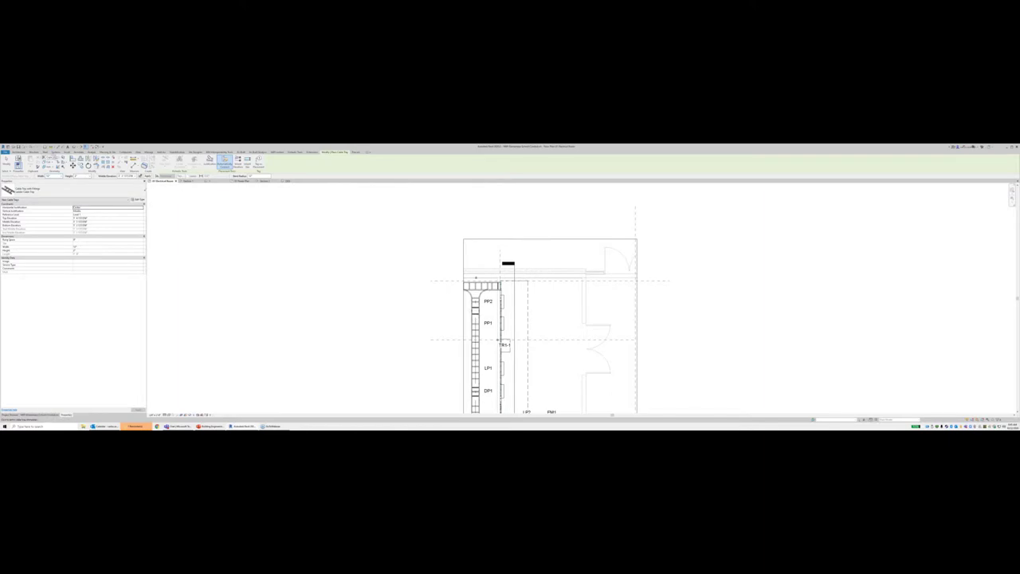
left_click(55, 152)
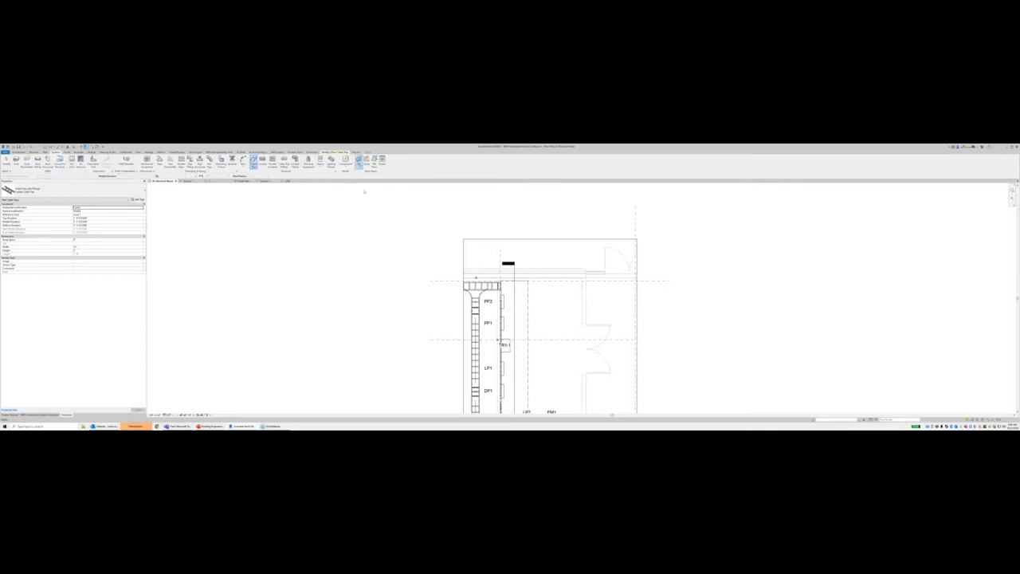
left_click(359, 160)
left_click(524, 284)
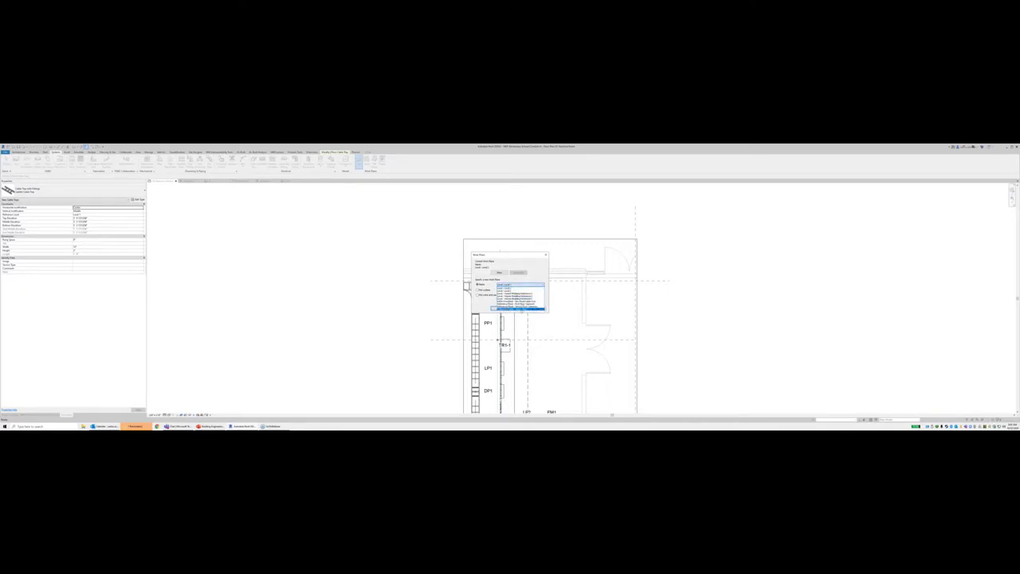
left_click(521, 309)
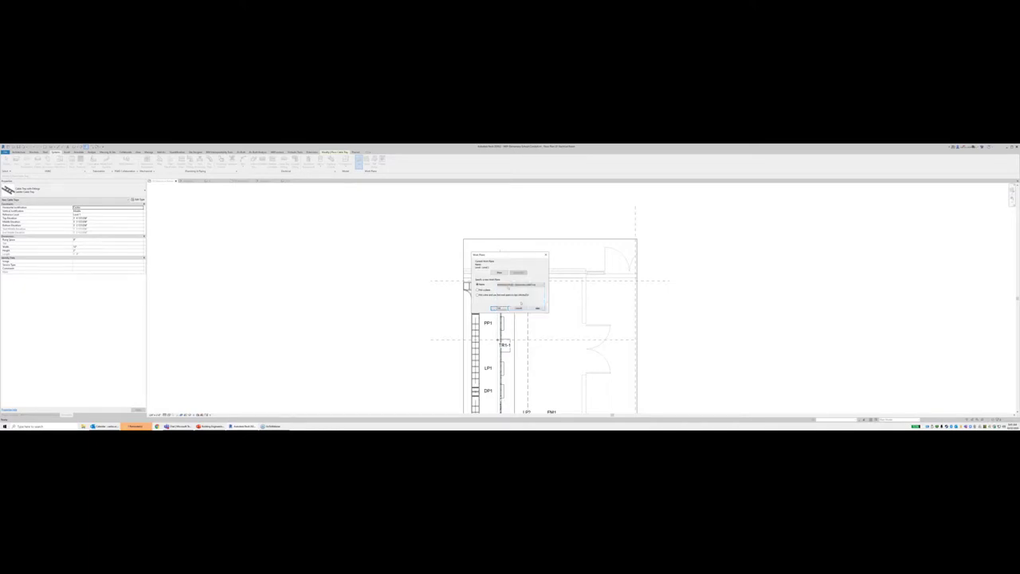
left_click(499, 307)
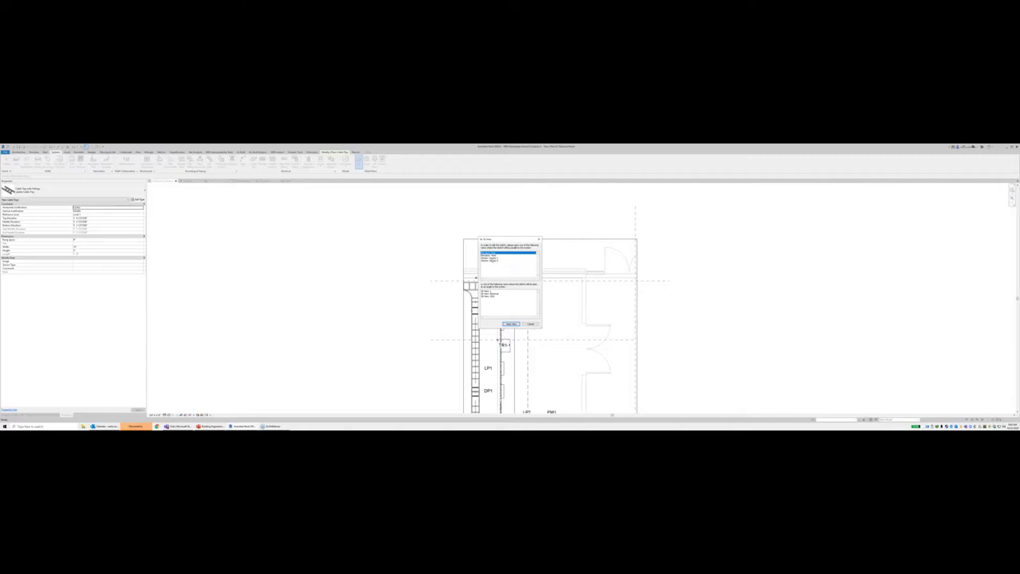
left_click(494, 257)
left_click(512, 325)
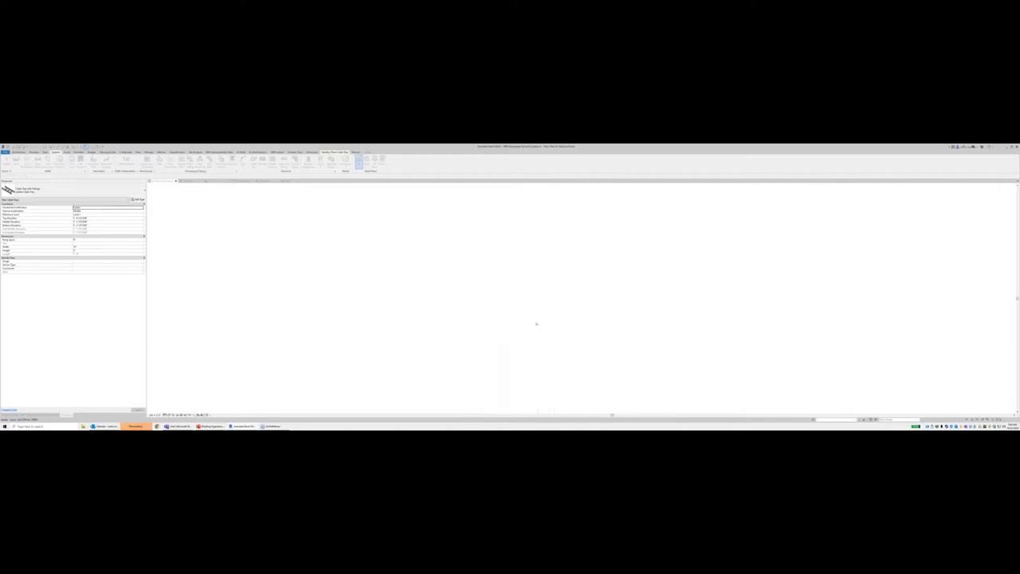
key("Escape")
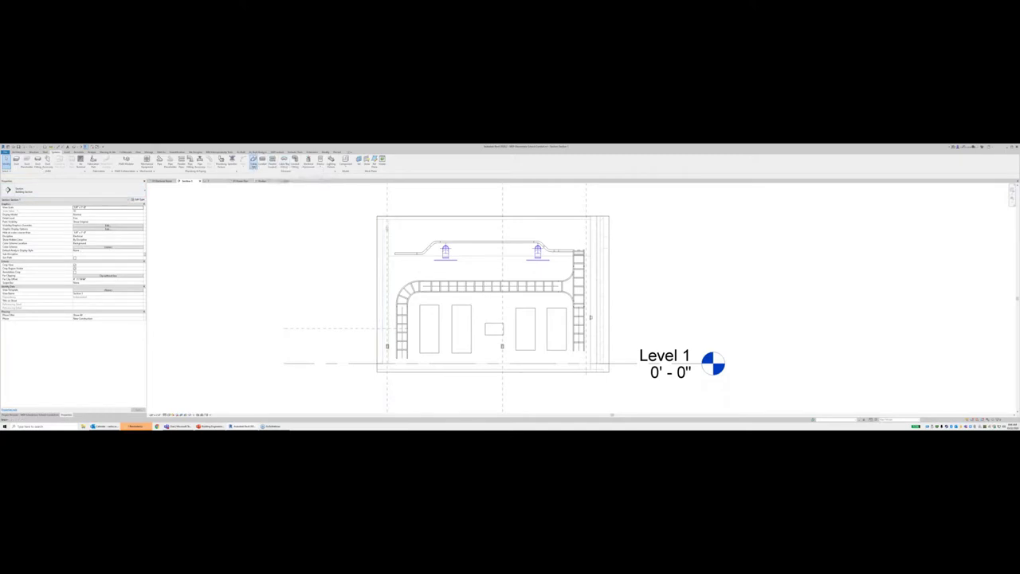
Step: Preview a horizontal cable tray run above the panels in Section 1 and examine the vertical tray drops at both ends
left_click(253, 160)
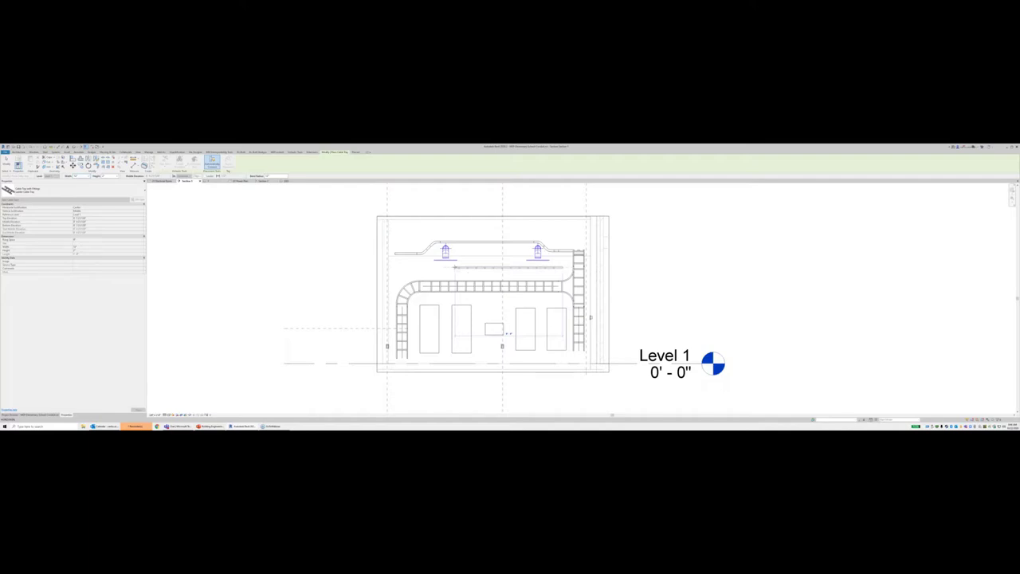
key("Escape")
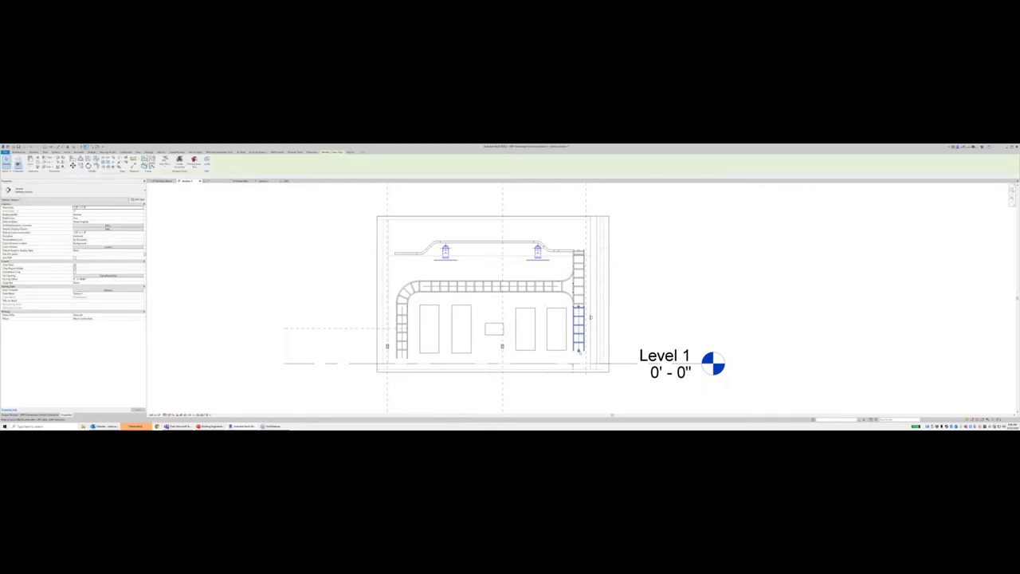
scroll(591, 318, "up", 3)
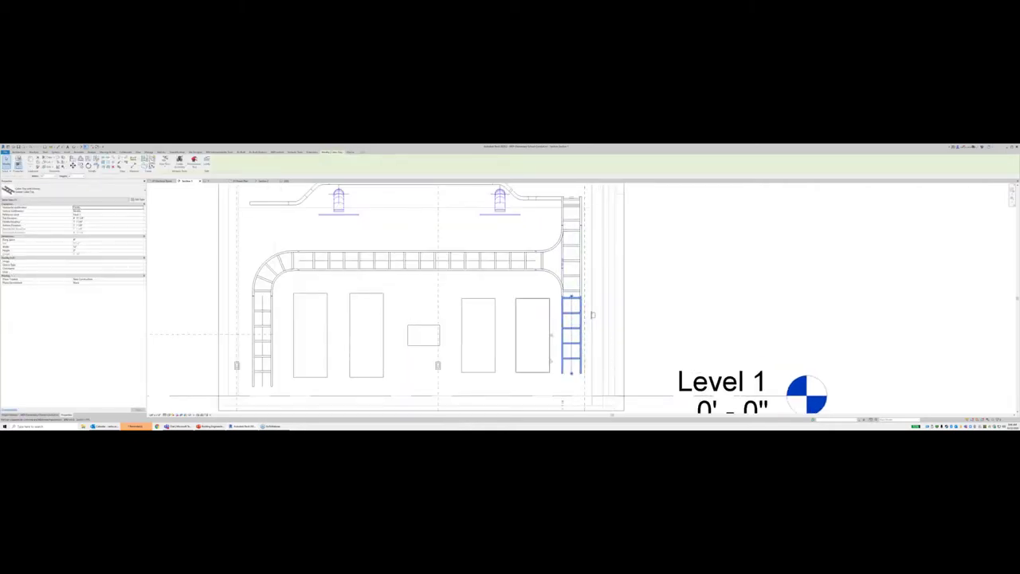
scroll(551, 346, "down", 5)
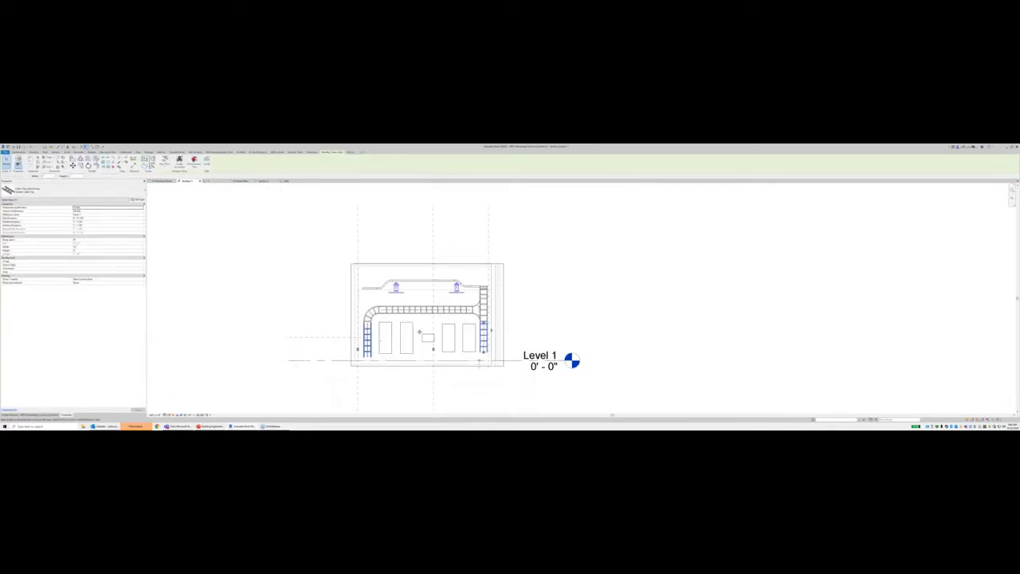
left_click(320, 298)
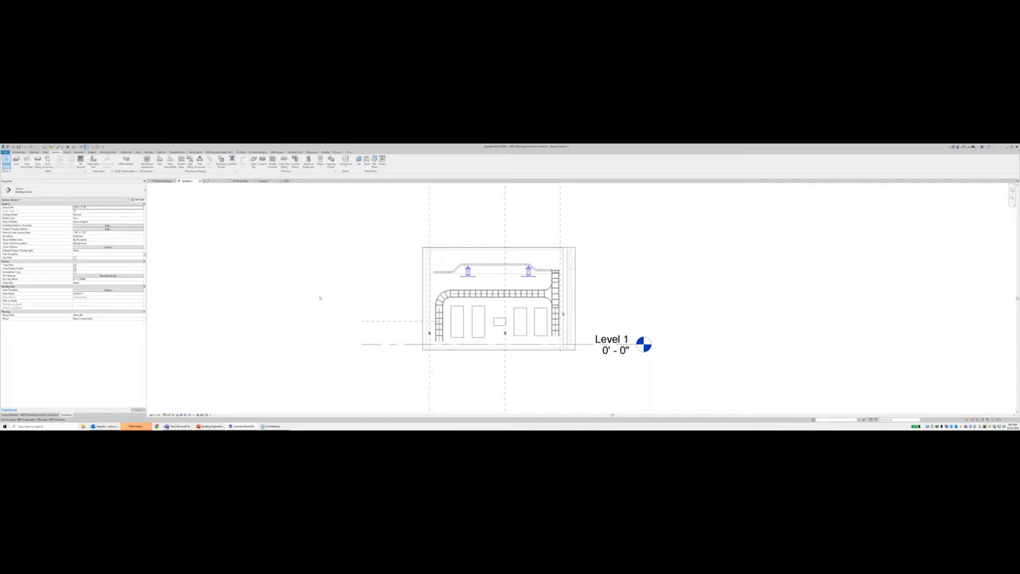
Step: In the 01 Power Plan, continue the cable tray from its open end below DP1 with a 90-degree turn west, away from the panels
left_click(241, 181)
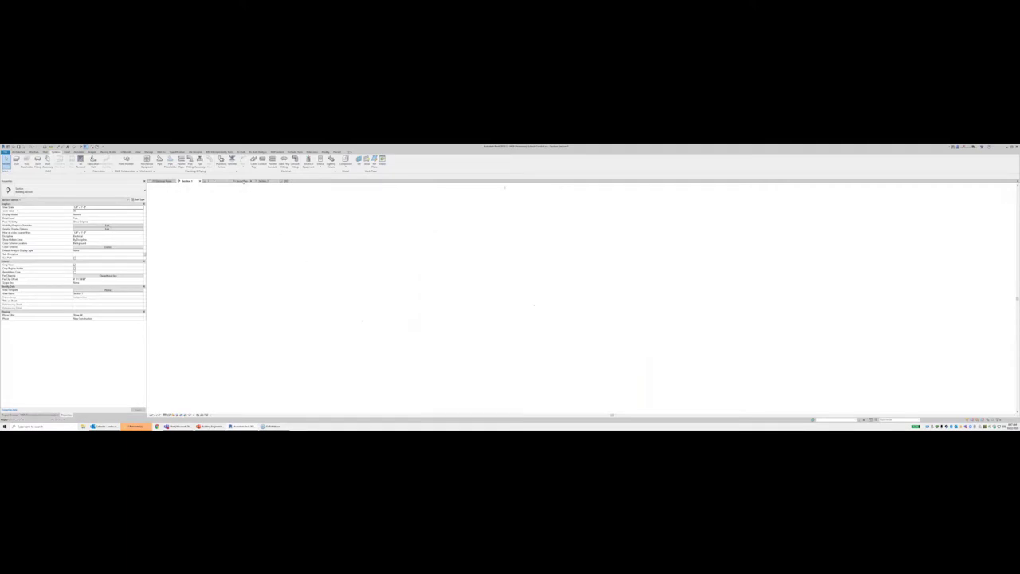
scroll(391, 308, "down", 10)
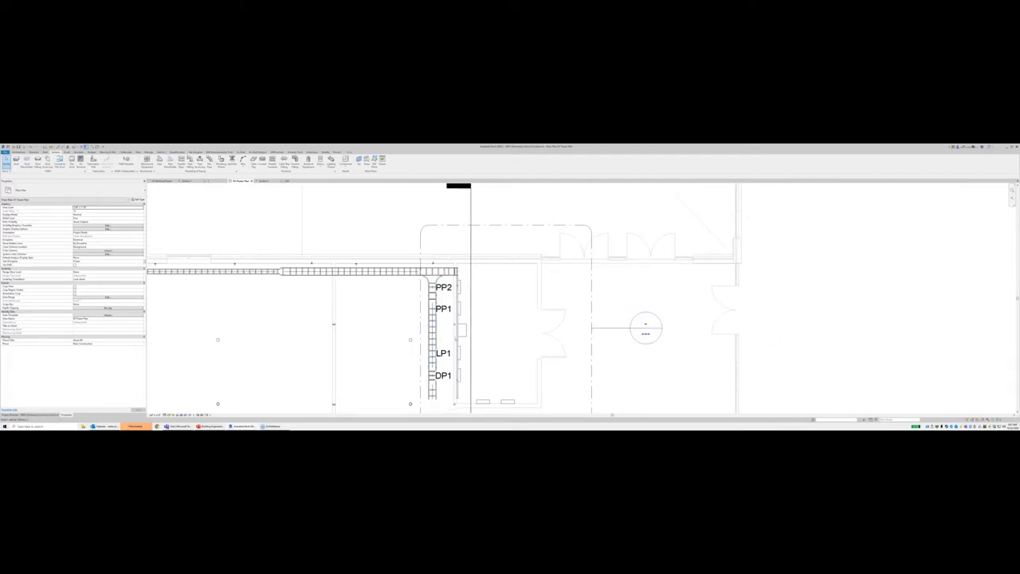
middle_click_drag(432, 323, 438, 307)
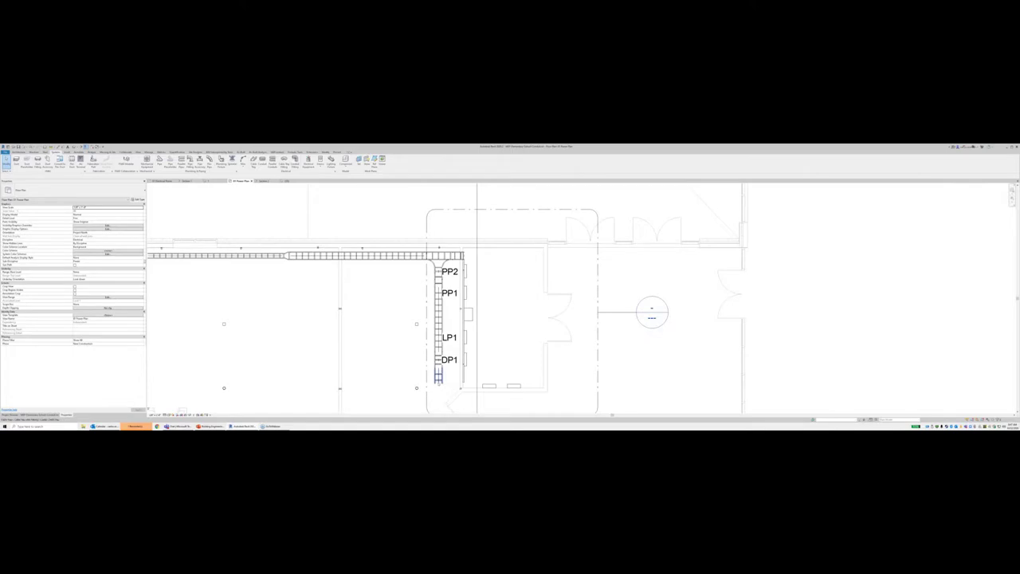
left_click(438, 381)
right_click(438, 384)
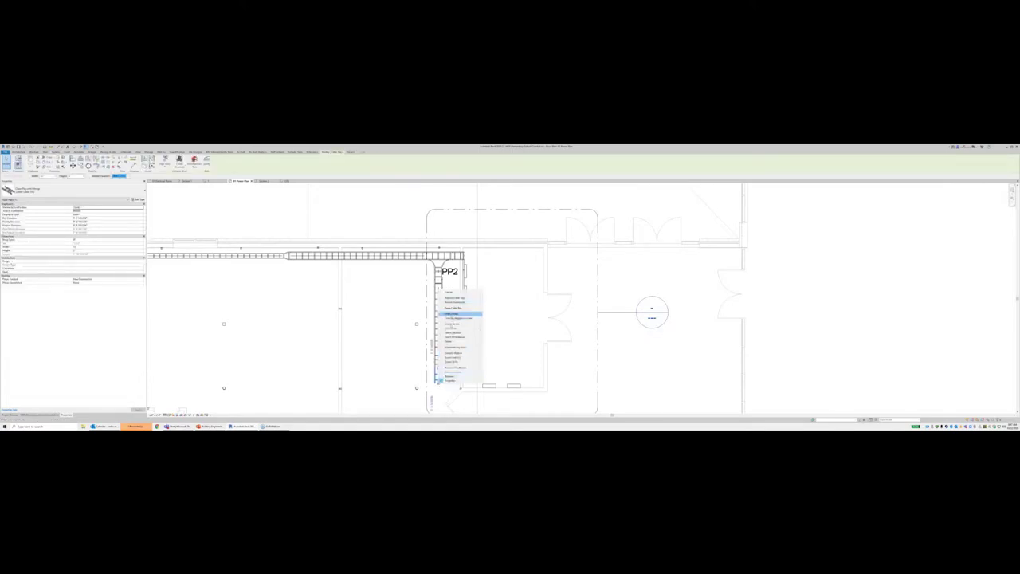
left_click(456, 308)
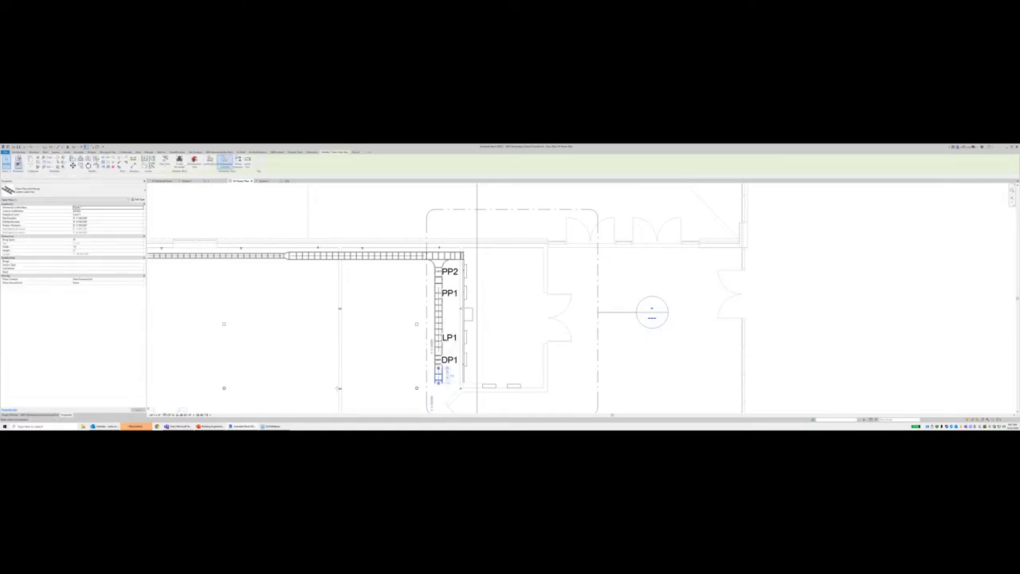
left_click(301, 384)
key("Escape")
key("Escape")
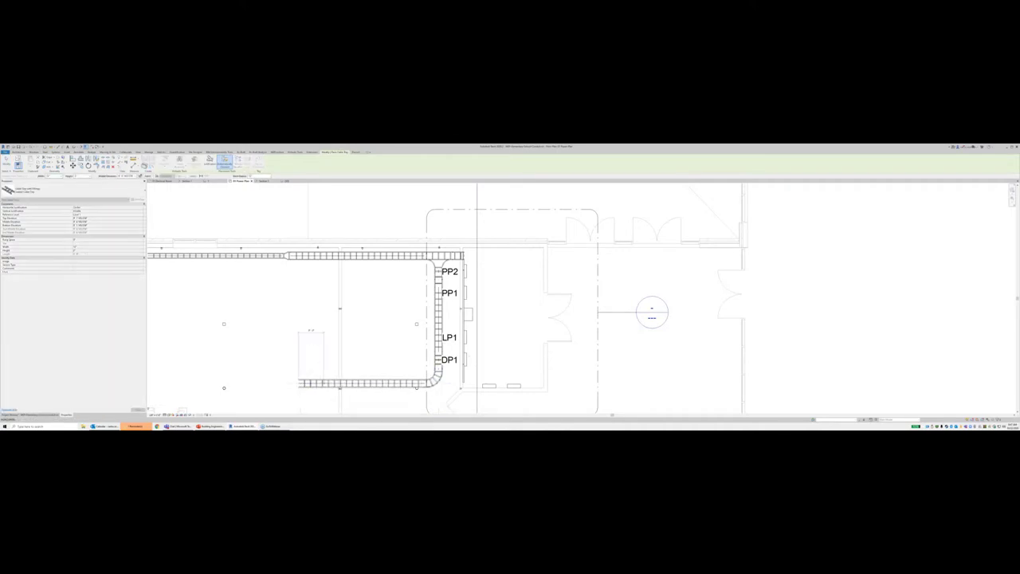
middle_click_drag(307, 383, 387, 323)
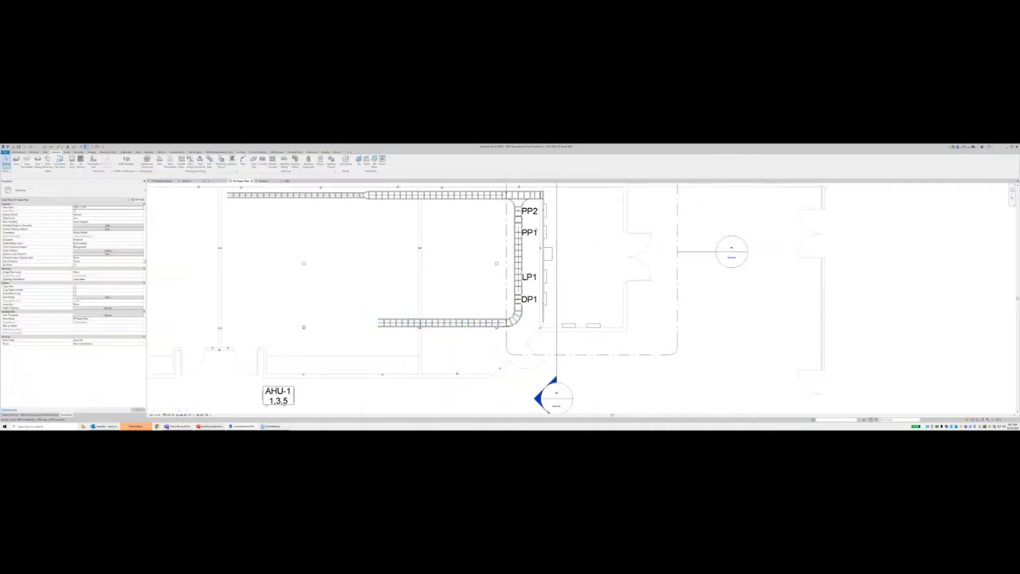
Step: Create a callout in the 01 Power Plan around the wall crossing of the new westward cable tray run
left_click(717, 252)
right_click(708, 252)
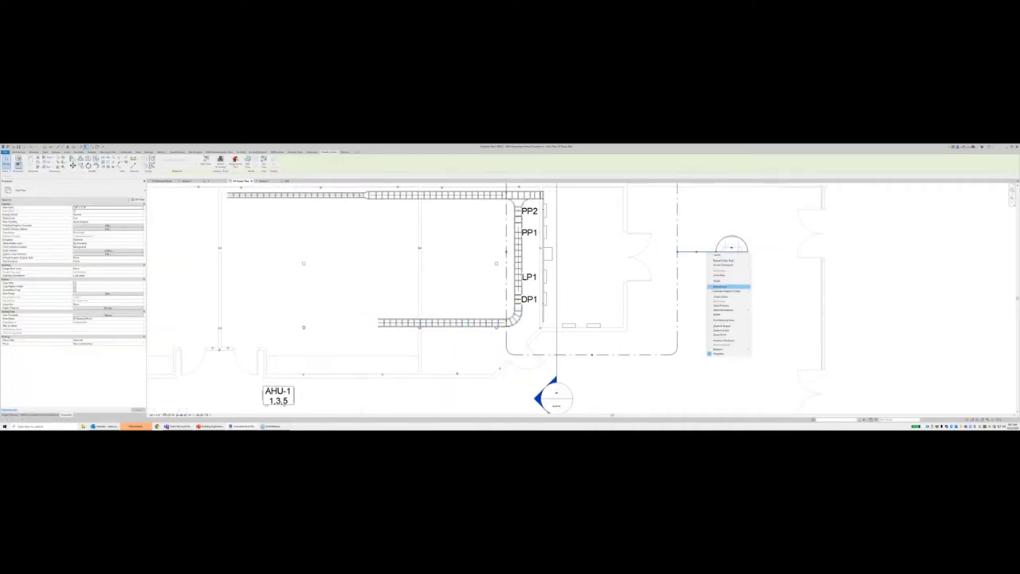
left_click(721, 297)
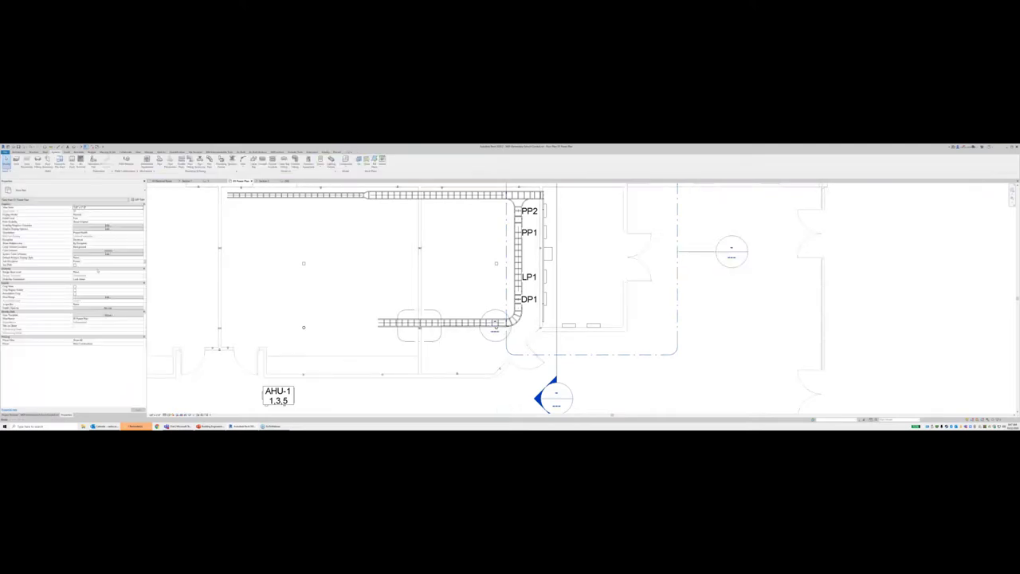
Step: Rename the existing default 3D view so that a fresh one can be generated
left_click(24, 415)
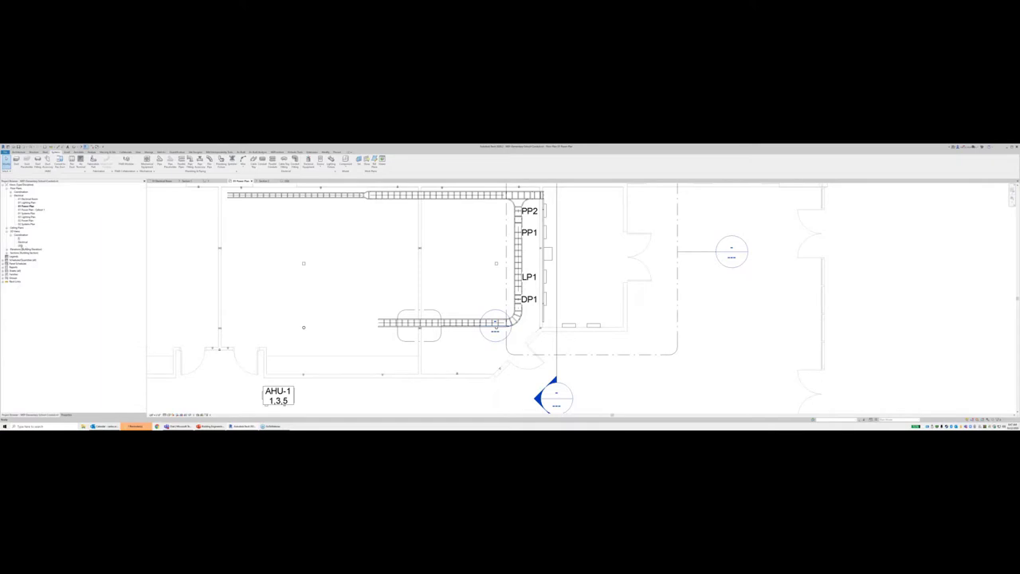
right_click(19, 244)
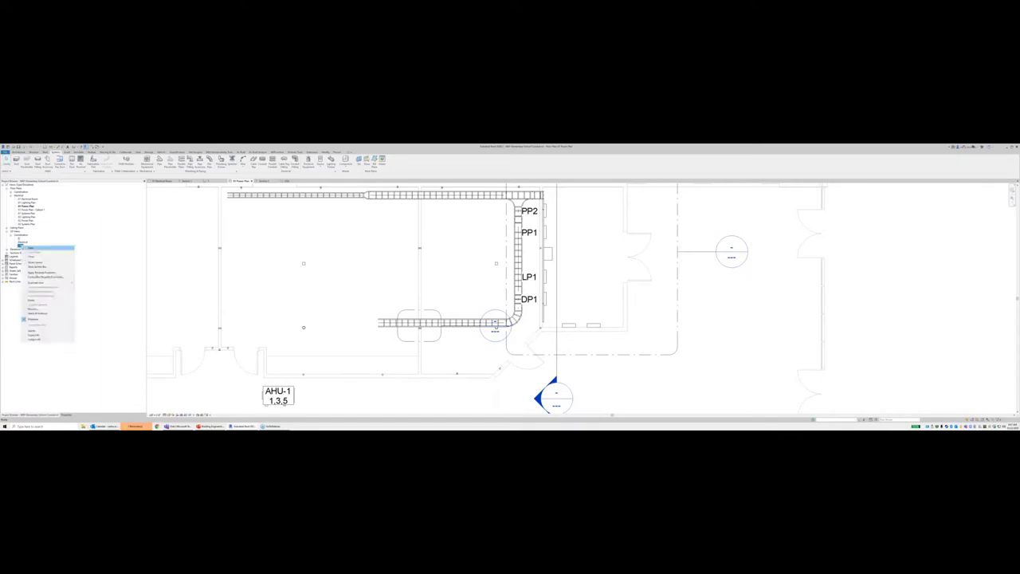
left_click(36, 310)
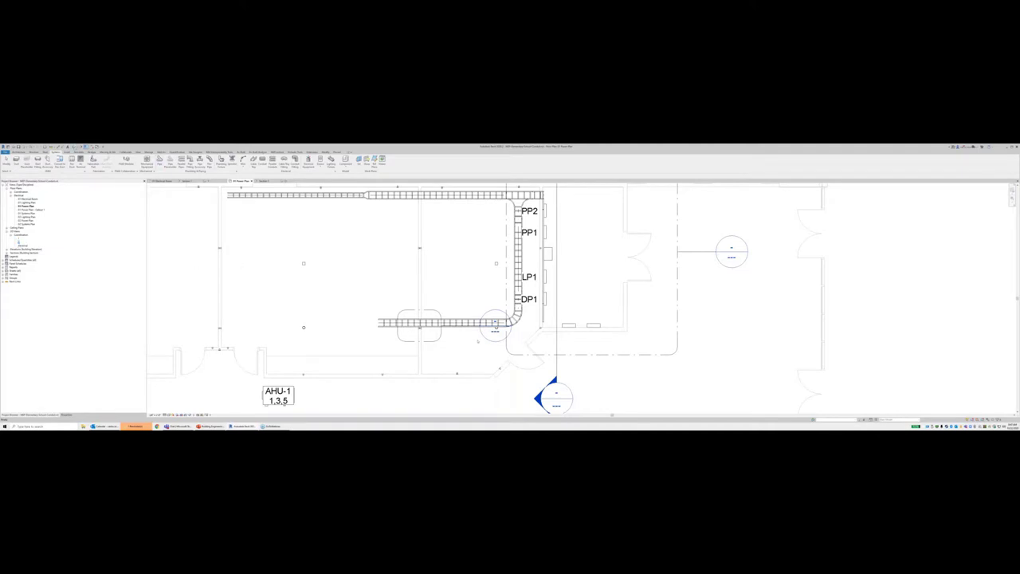
Step: Create a new default 3D view, orient it to the new callout's floor plan, and turn it to an isometric angle
left_click(84, 147)
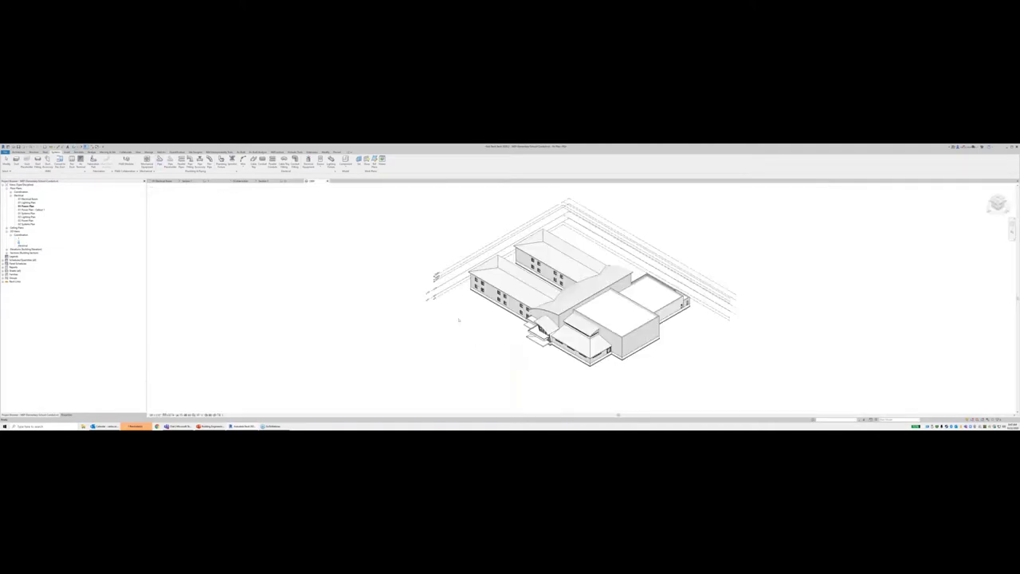
right_click(998, 203)
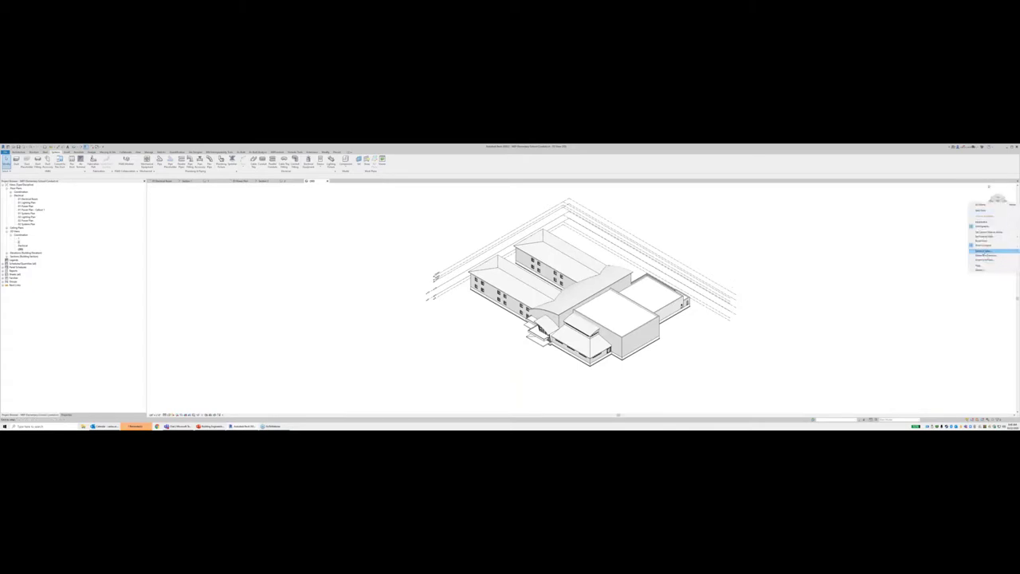
mouse_move(985, 252)
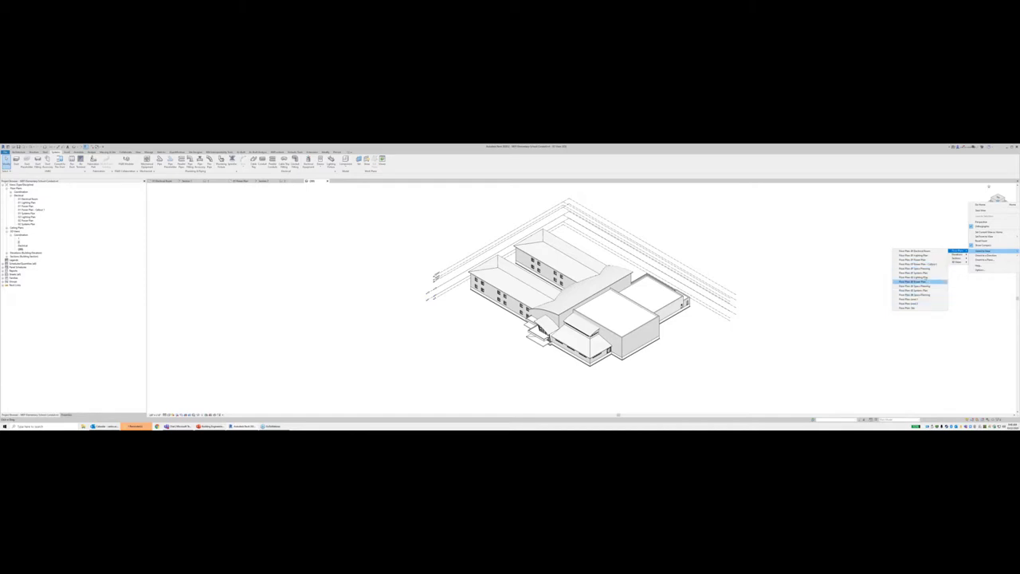
left_click(913, 267)
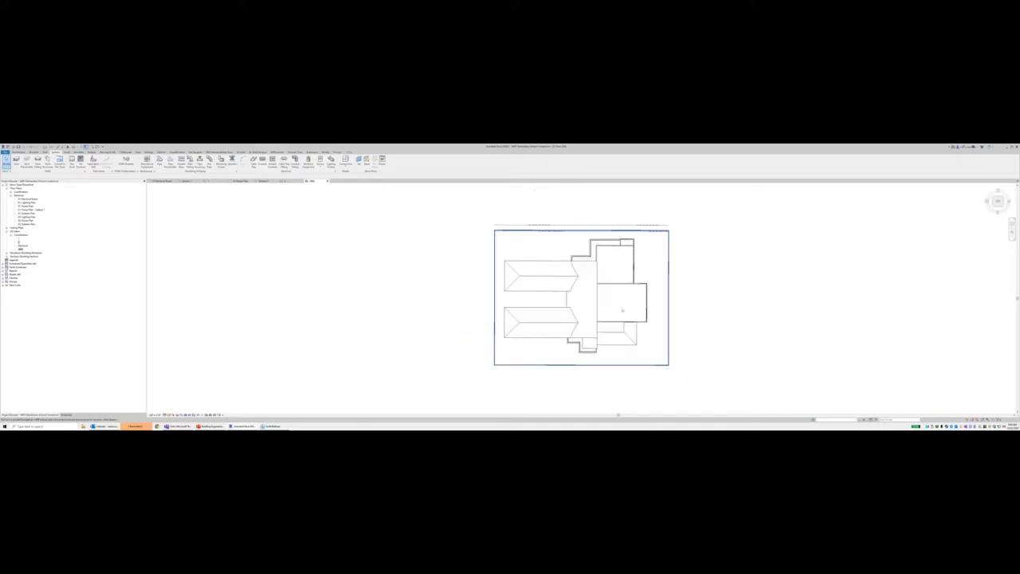
scroll(570, 272, "down", 10)
scroll(557, 266, "up", 5)
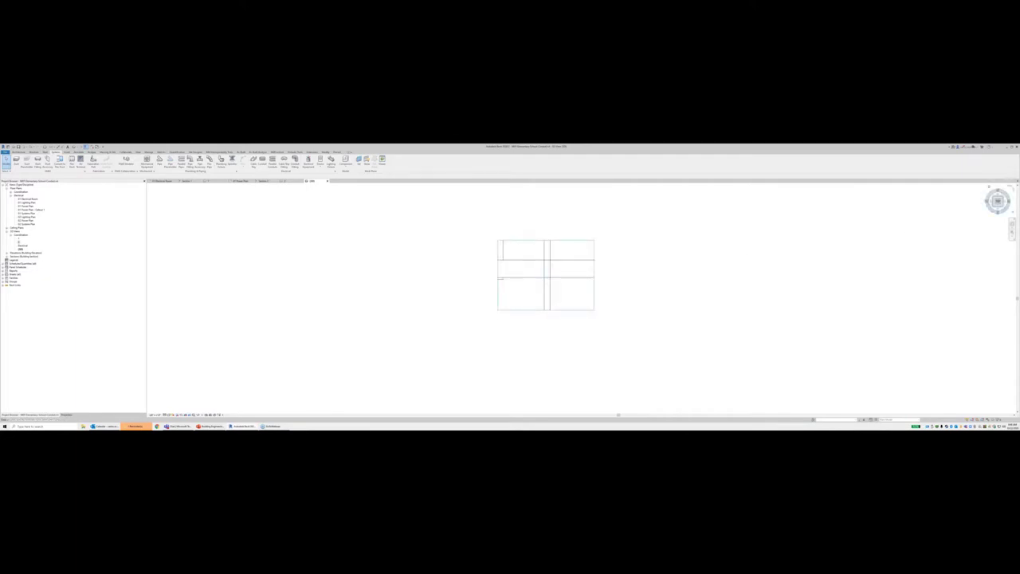
left_click(1004, 207)
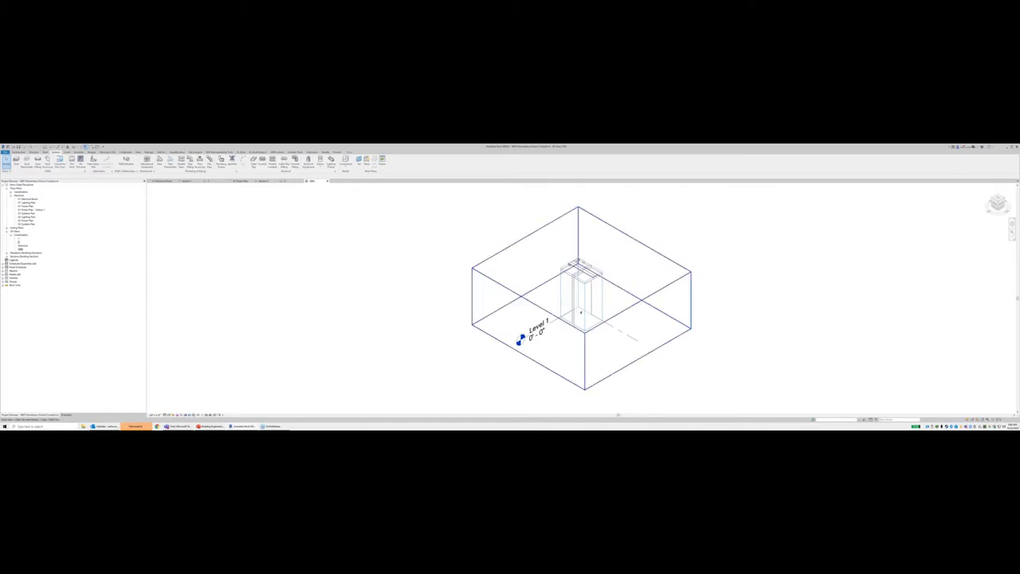
Step: Extend the top of the 3D view's section box upward past the Level 2 floor
scroll(580, 312, "up", 3)
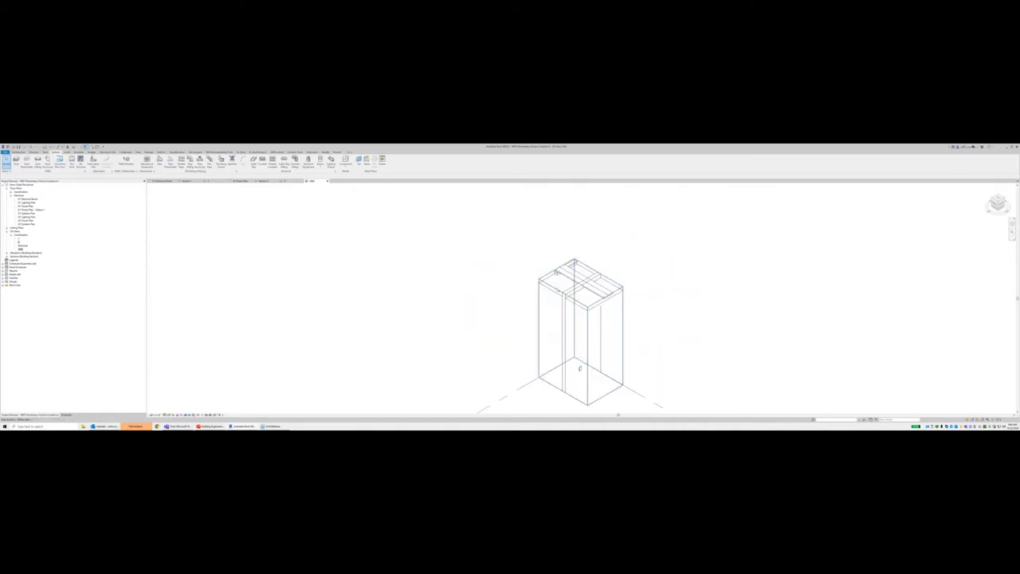
left_click(579, 369)
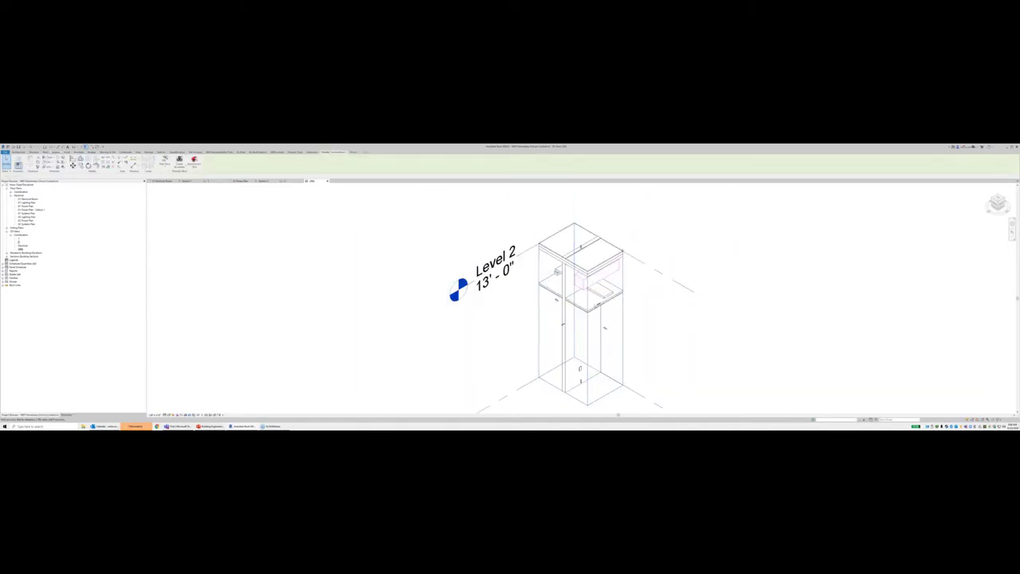
scroll(558, 281, "up", 2)
scroll(562, 278, "up", 1)
Step: Give the cropped 3D view a shaded visual style and set its detail level to Fine
left_click(168, 414)
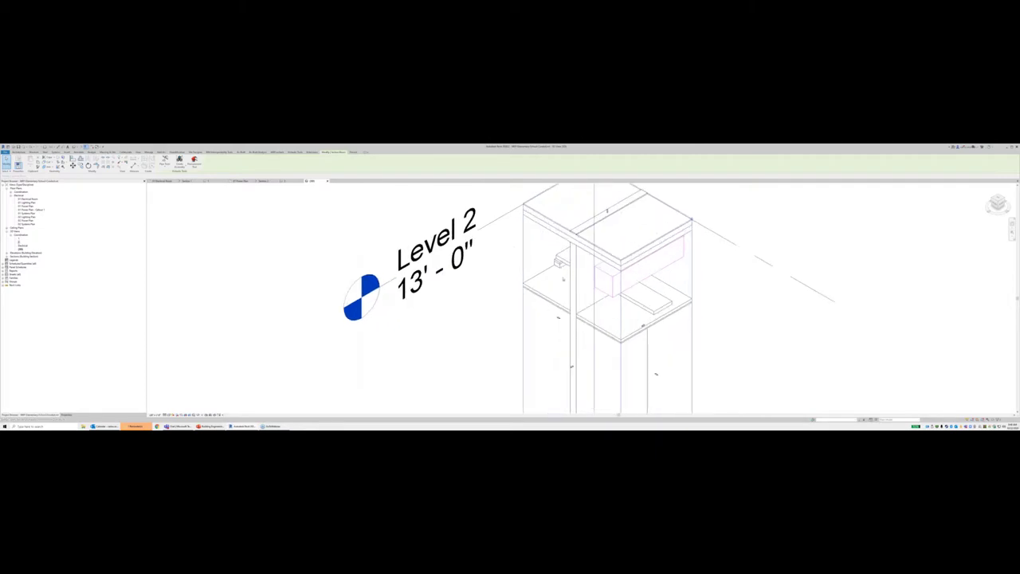
left_click(180, 398)
left_click(165, 414)
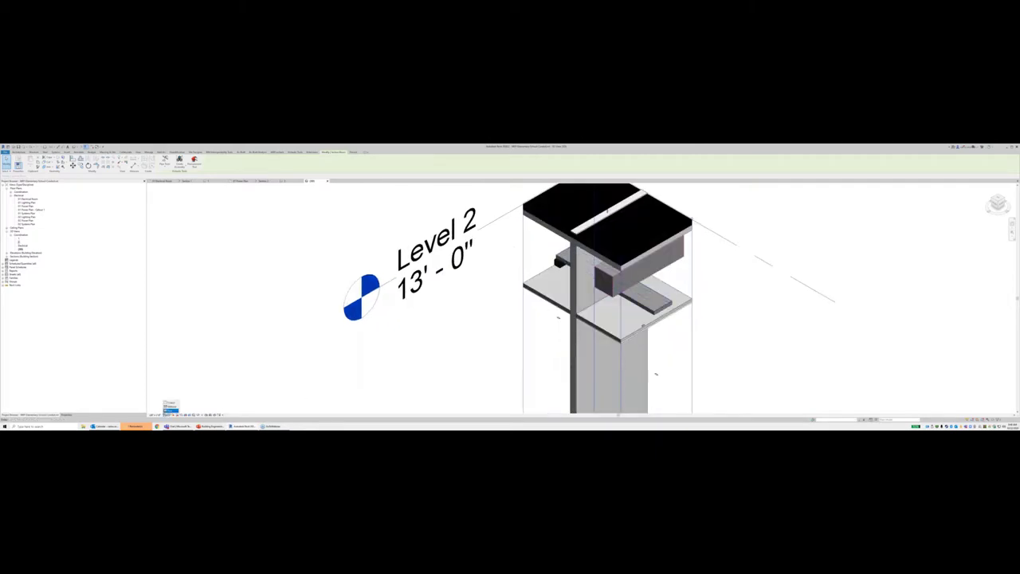
left_click(170, 409)
left_click(444, 346)
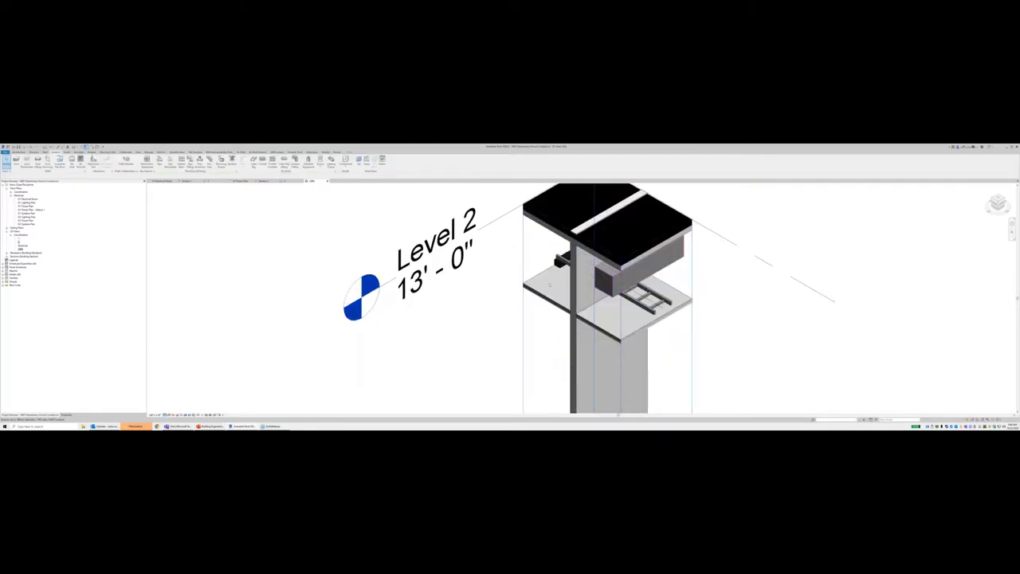
Step: Examine the cable tray's wall crossing from another angle in 3D, and review the tray's properties
left_click(550, 284)
middle_click_drag(433, 313, 520, 318, "shift")
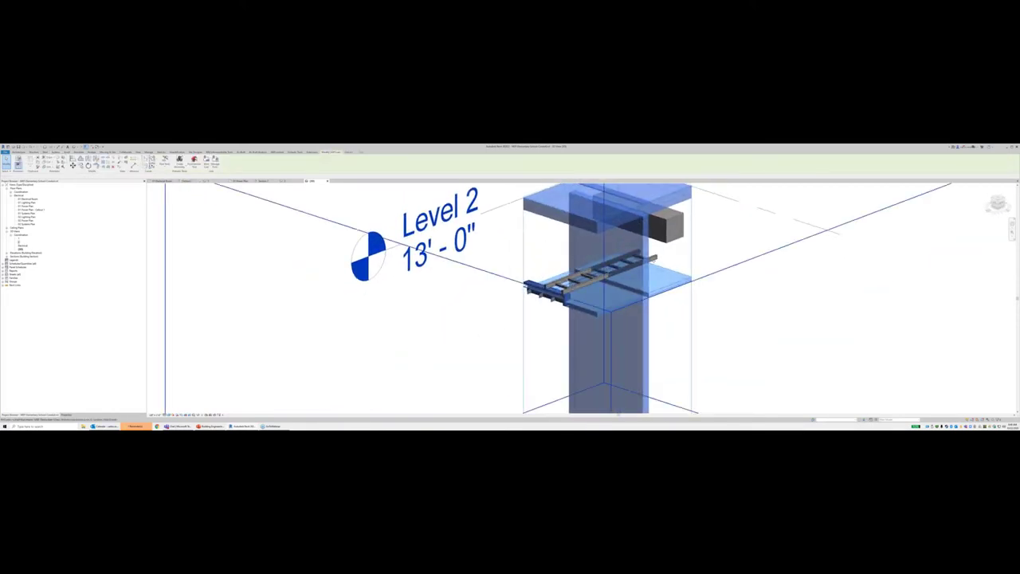
scroll(586, 240, "up", 3)
key("Escape")
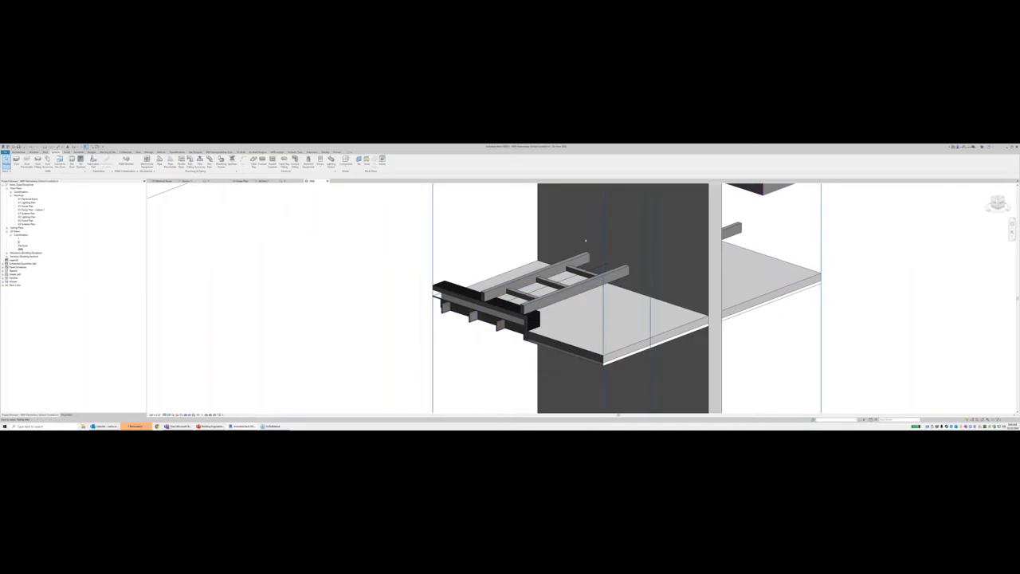
left_click(539, 238)
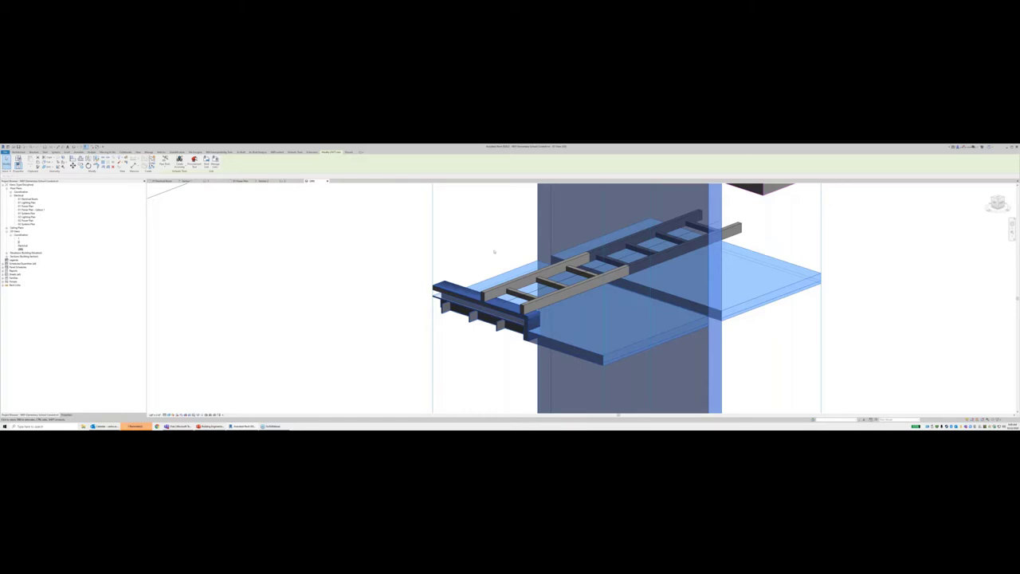
key("Escape")
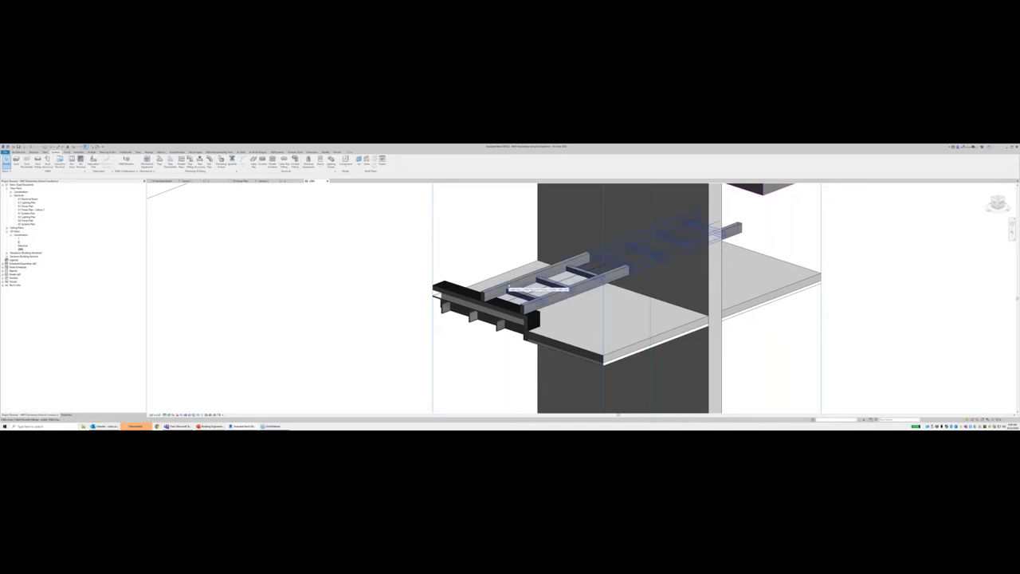
left_click(508, 286)
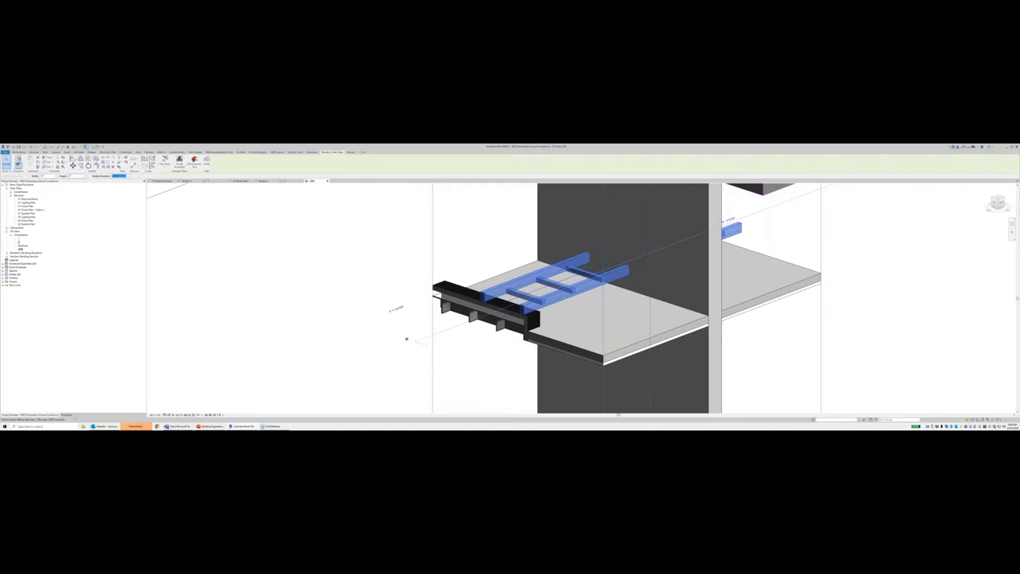
left_click(67, 415)
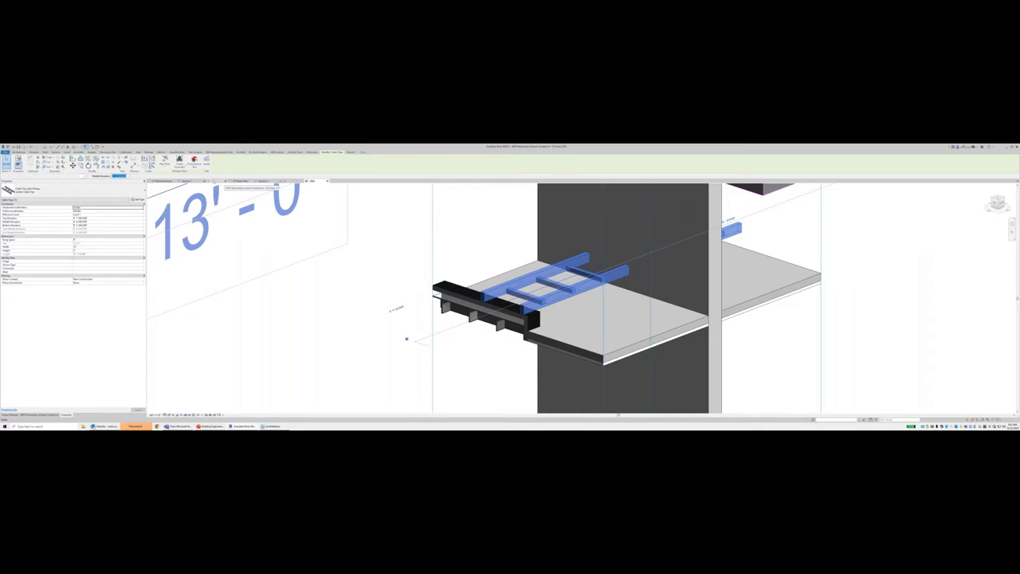
Step: In the electrical room 3D view, delete the elbow joining the horizontal tray above the panels to the vertical drop farthest from the brick wall
left_click(222, 182)
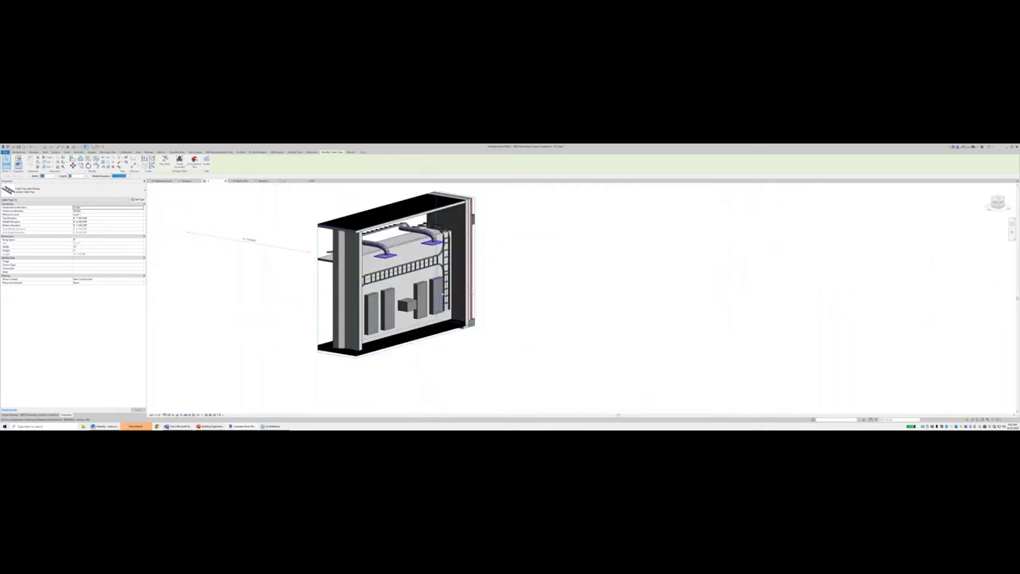
middle_click_drag(495, 327, 399, 323, "shift")
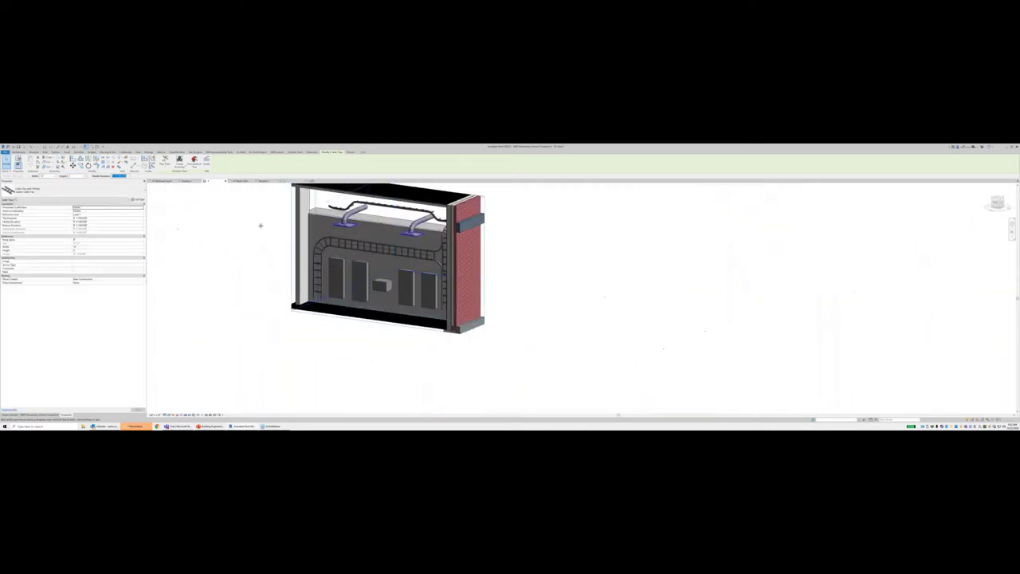
middle_click_drag(260, 226, 401, 251)
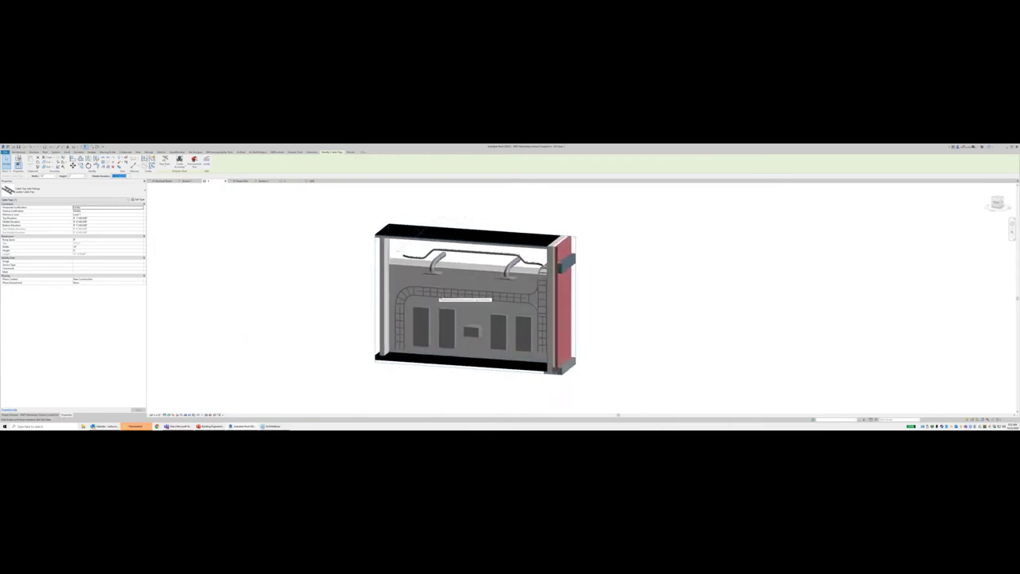
scroll(386, 309, "up", 5)
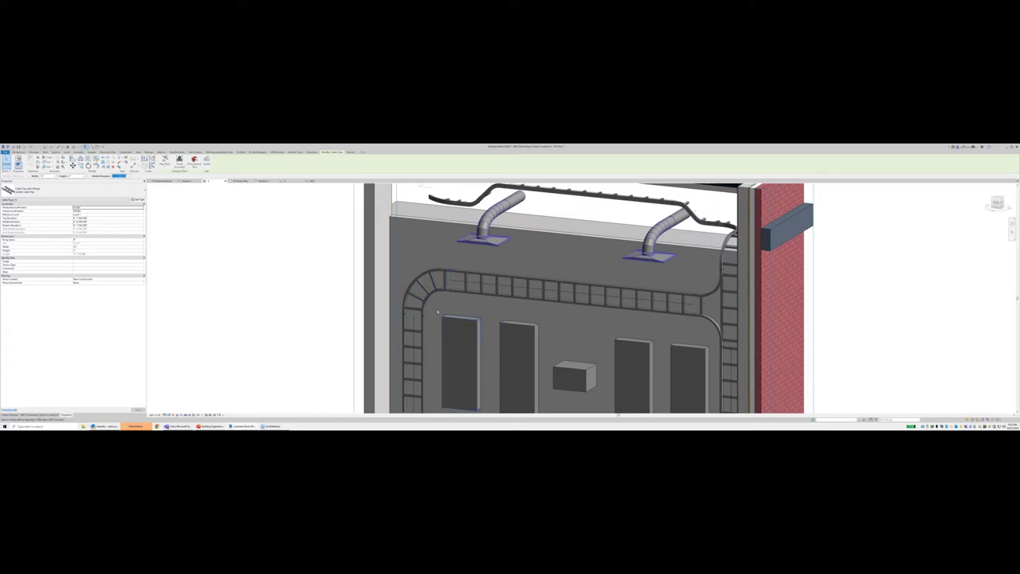
left_click(431, 294)
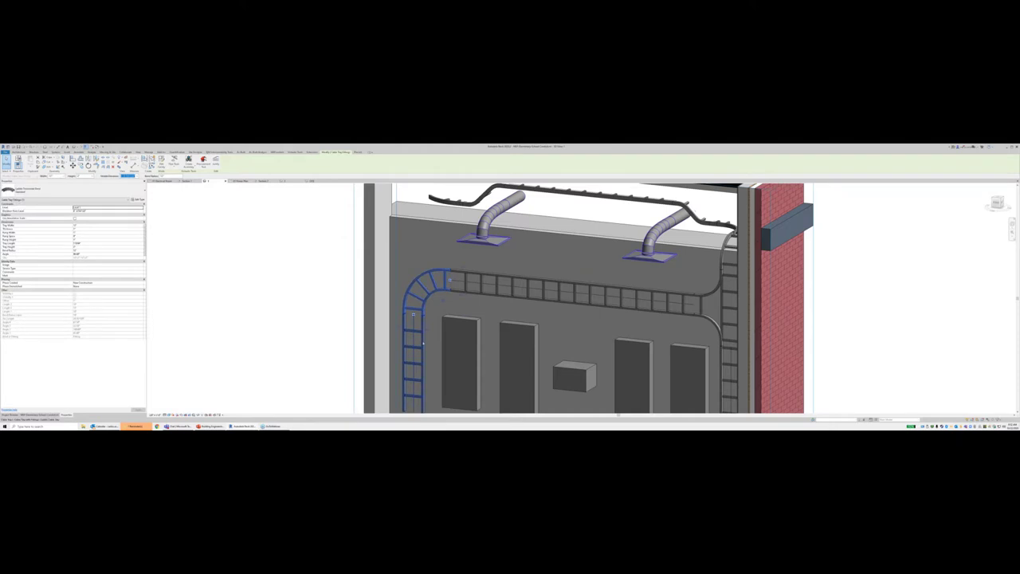
key("Delete")
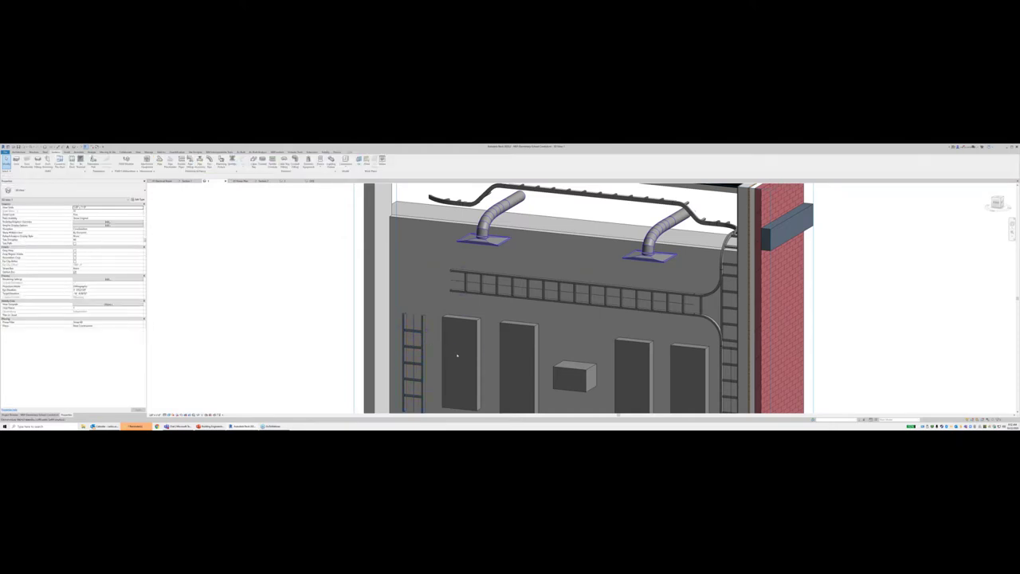
Step: Try to rejoin the vertical tray drop to the horizontal run above the panels with Trim/Extend to Corner, and undo it
key("t")
key("r")
left_click(423, 348)
left_click(467, 293)
left_click(455, 389)
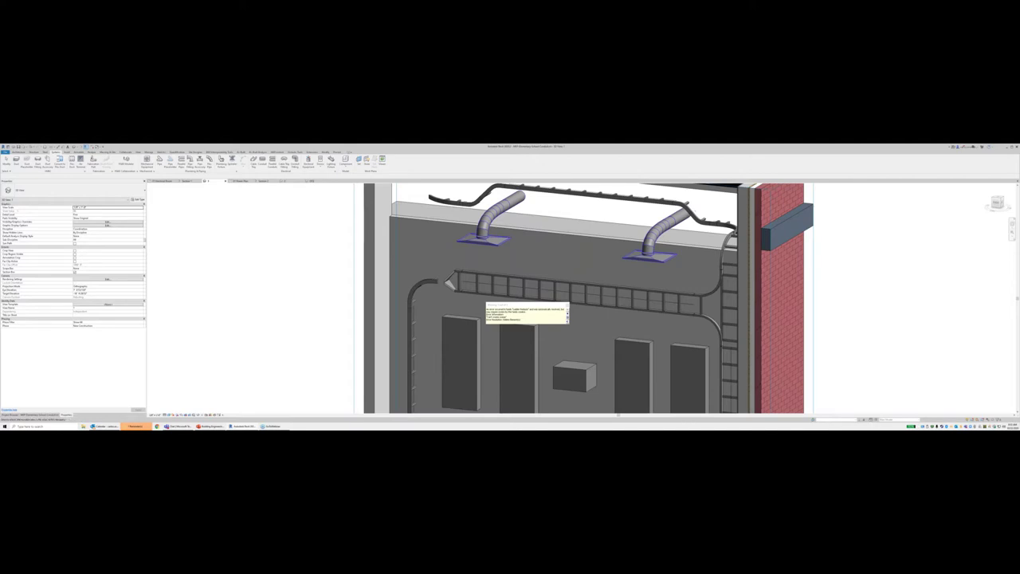
left_click(568, 306)
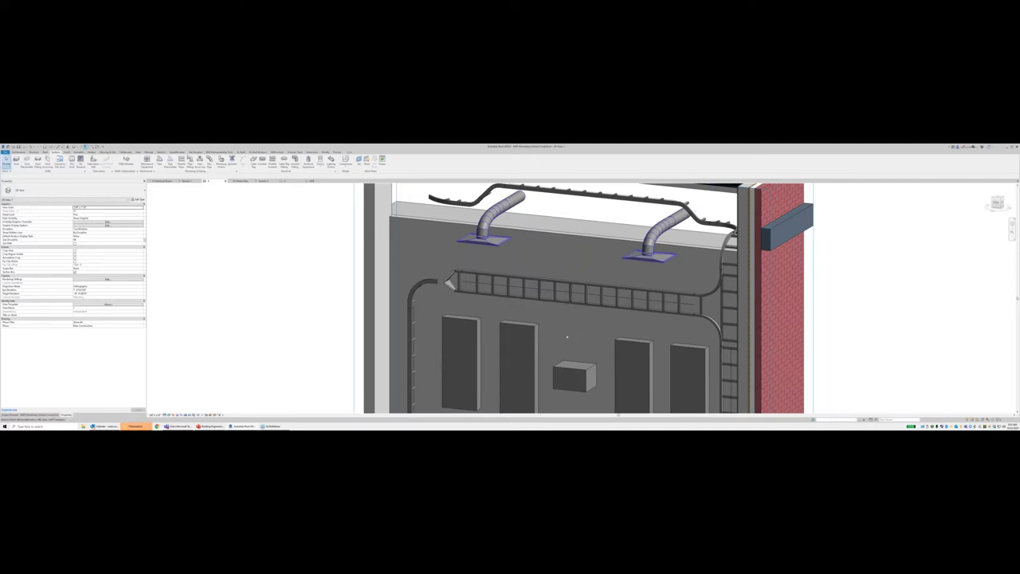
key("ctrl+z")
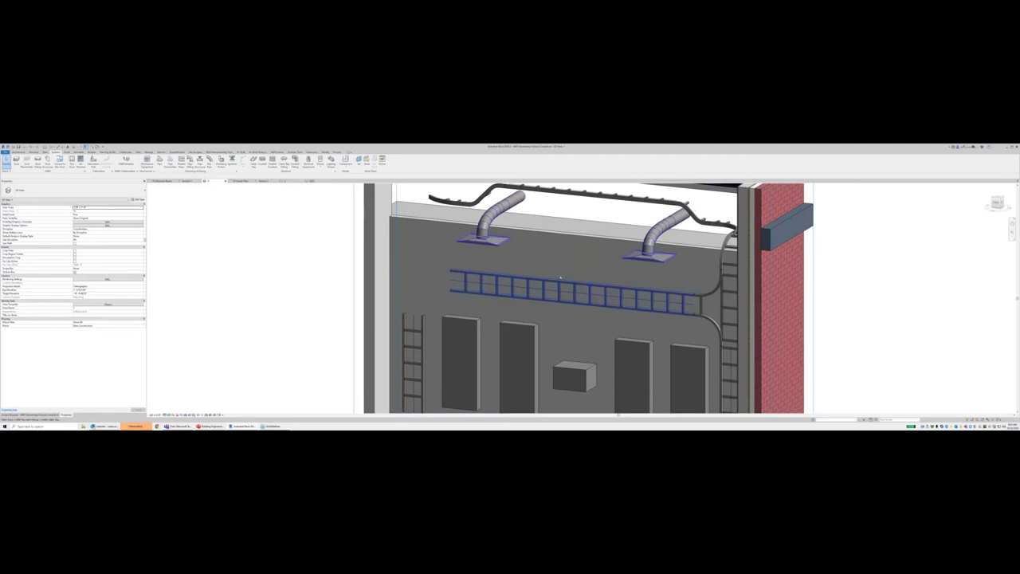
Step: Delete the upper bend of the overhead tray's offset beside the duct farthest from the brick wall
middle_click_drag(409, 279, 415, 320)
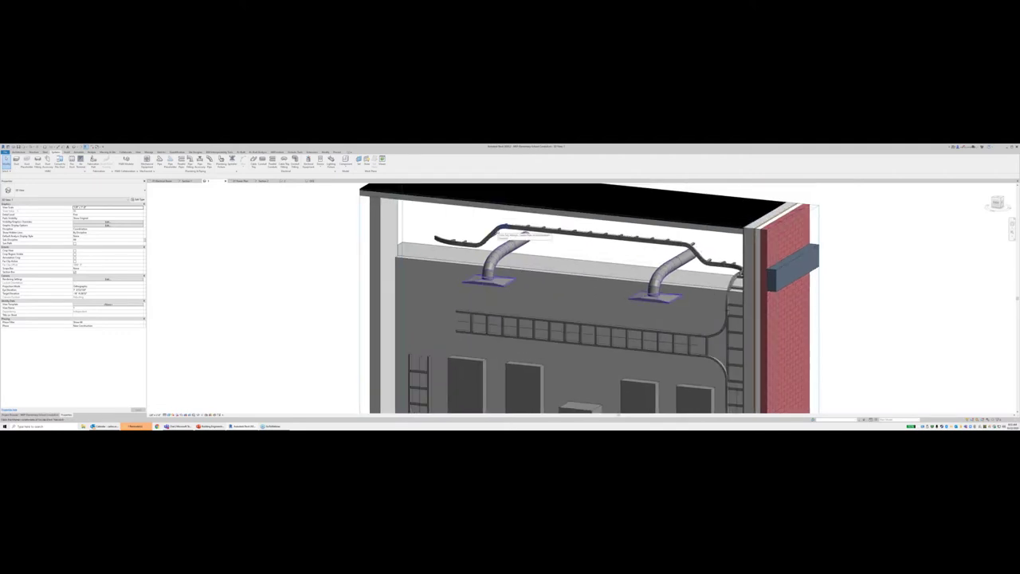
middle_click_drag(489, 250, 527, 233, "shift")
scroll(456, 255, "up", 2)
left_click(465, 246)
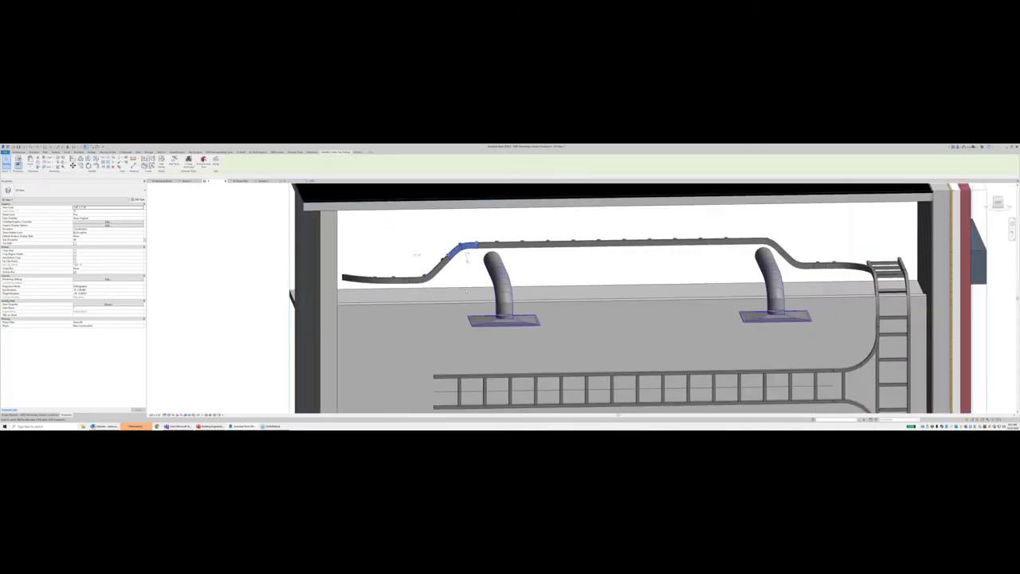
key("Delete")
Step: Rejoin the sloped tray piece to the raised overhead run with Trim/Extend to Corner
key("t")
key("r")
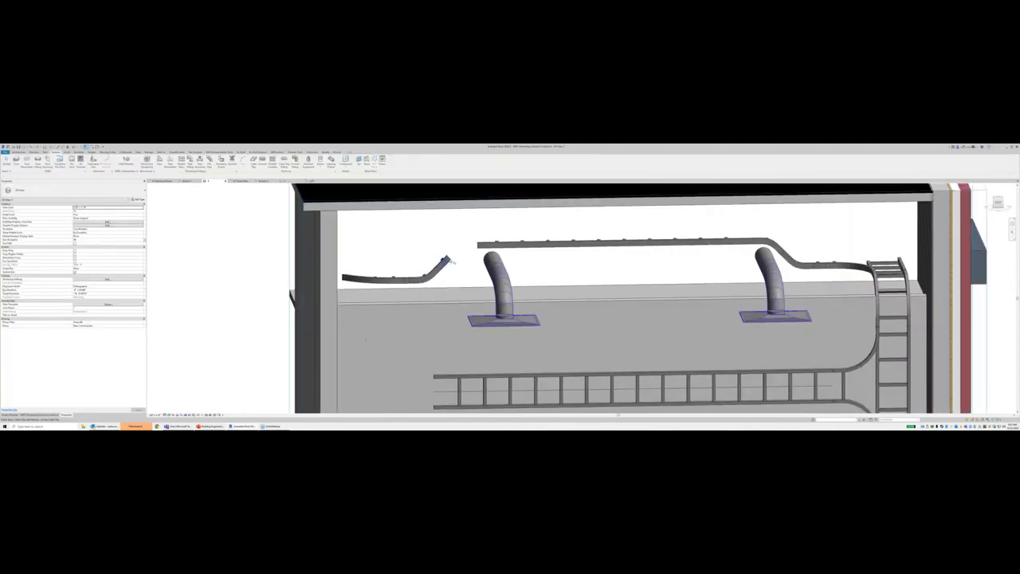
left_click(445, 261)
left_click(491, 244)
scroll(482, 287, "down", 4)
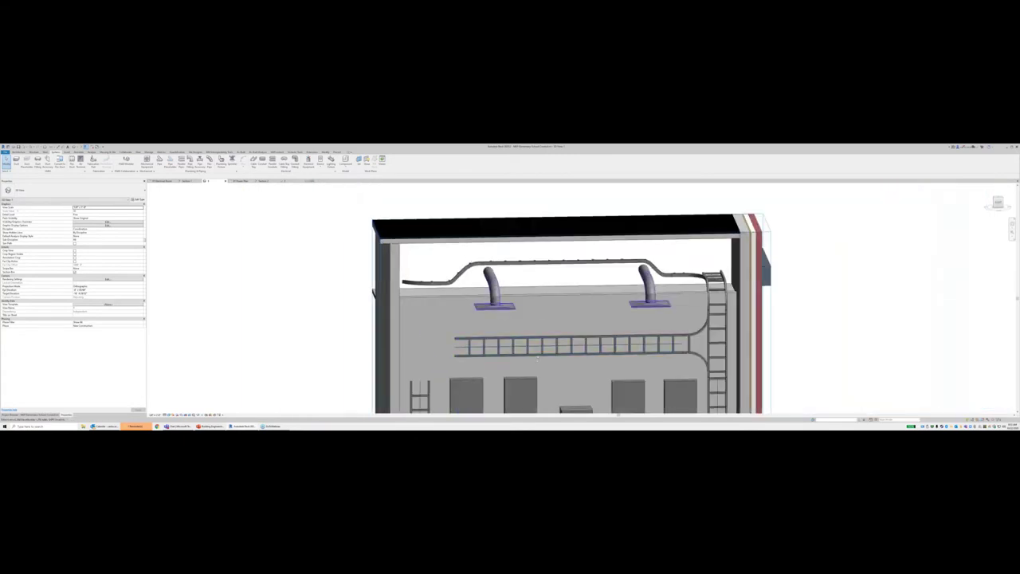
Step: Restore the elbow joining the horizontal tray above the panels to the vertical drop farthest from the brick wall
middle_click_drag(538, 357, 526, 297)
scroll(526, 299, "down", 1)
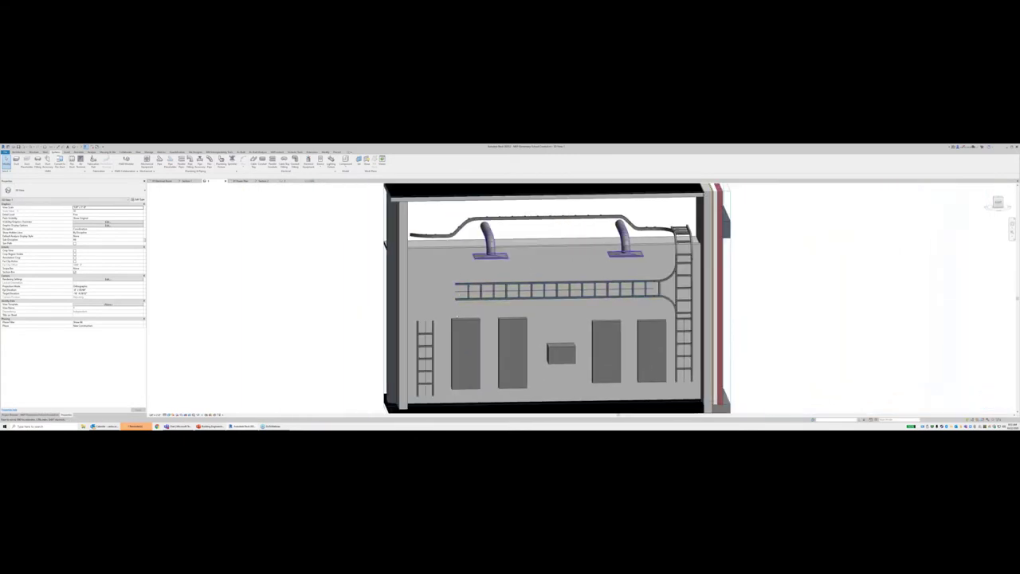
scroll(473, 195, "up", 4)
scroll(468, 308, "down", 3)
middle_click_drag(469, 308, 452, 256)
scroll(452, 256, "up", 1)
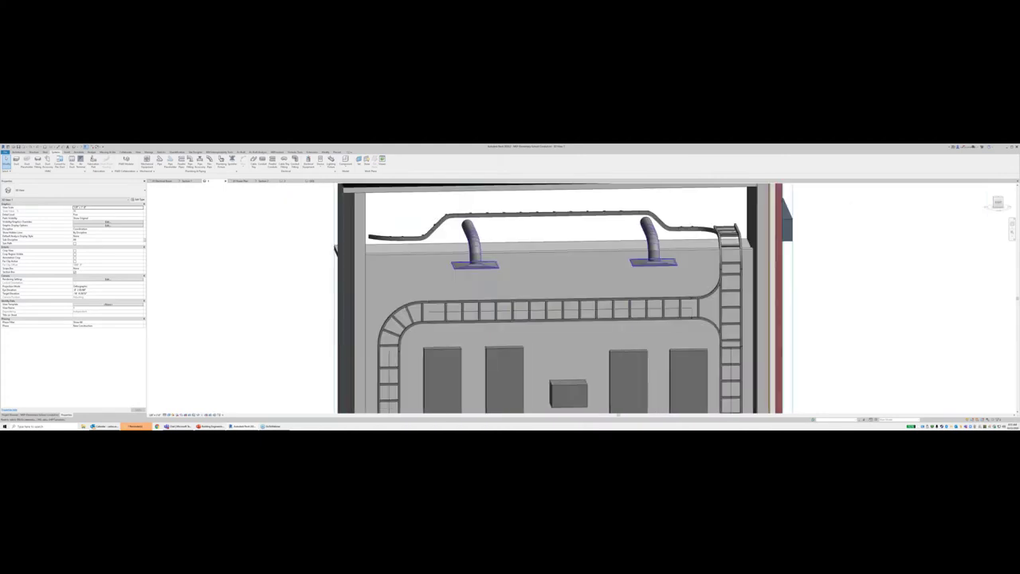
scroll(454, 349, "down", 3)
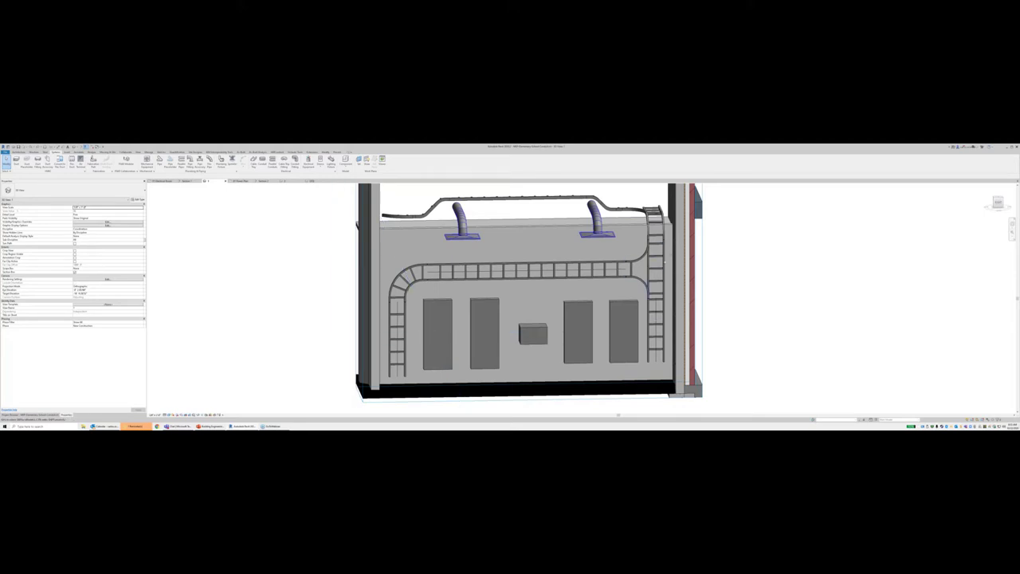
Step: Delete the tee fitting that joins the horizontal tray above the panels to the vertical tray nearest the brick wall
scroll(666, 261, "up", 2)
middle_click_drag(666, 261, 621, 270)
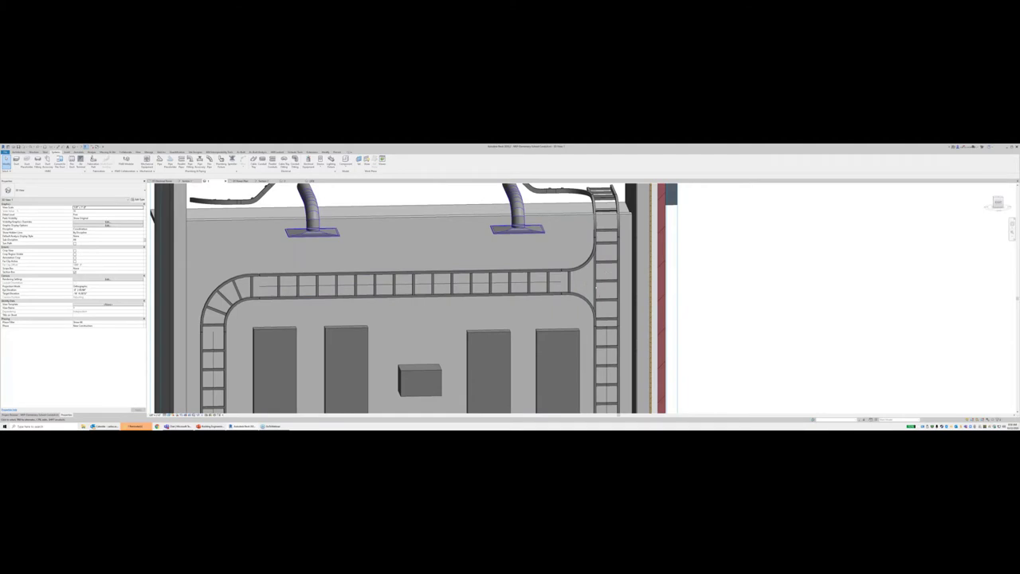
left_click(606, 290)
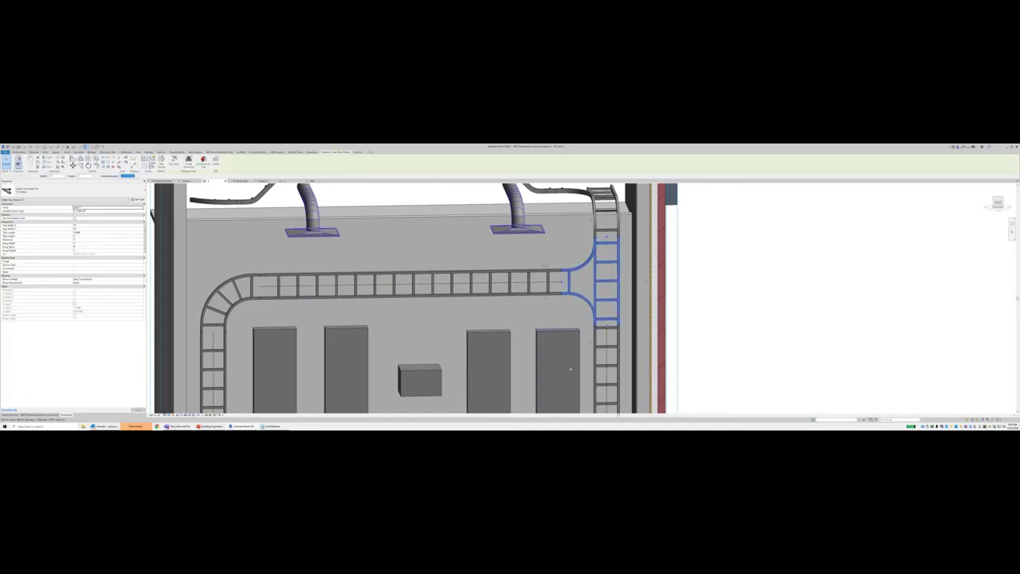
key("Delete")
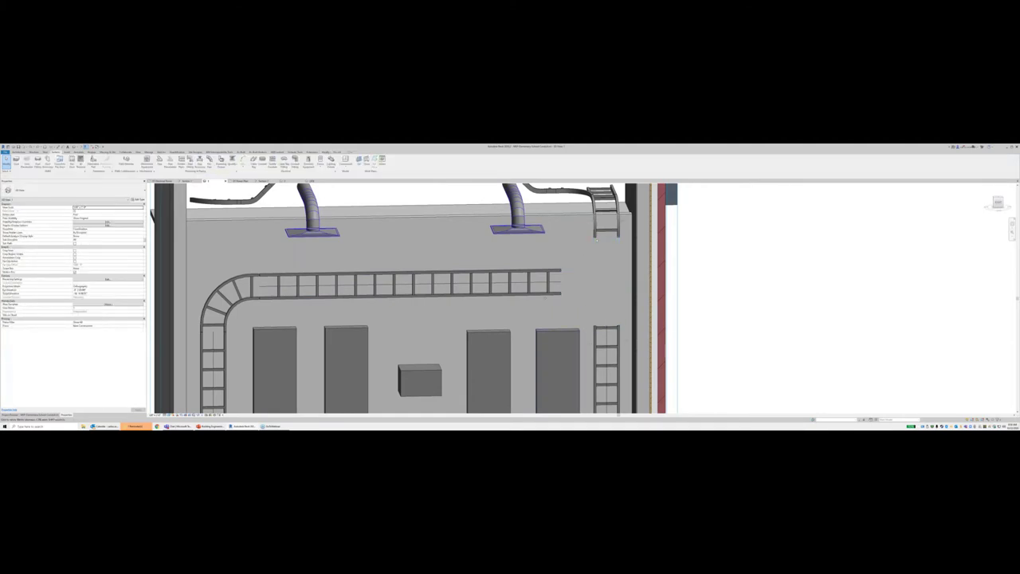
left_click(607, 236)
right_click(607, 238)
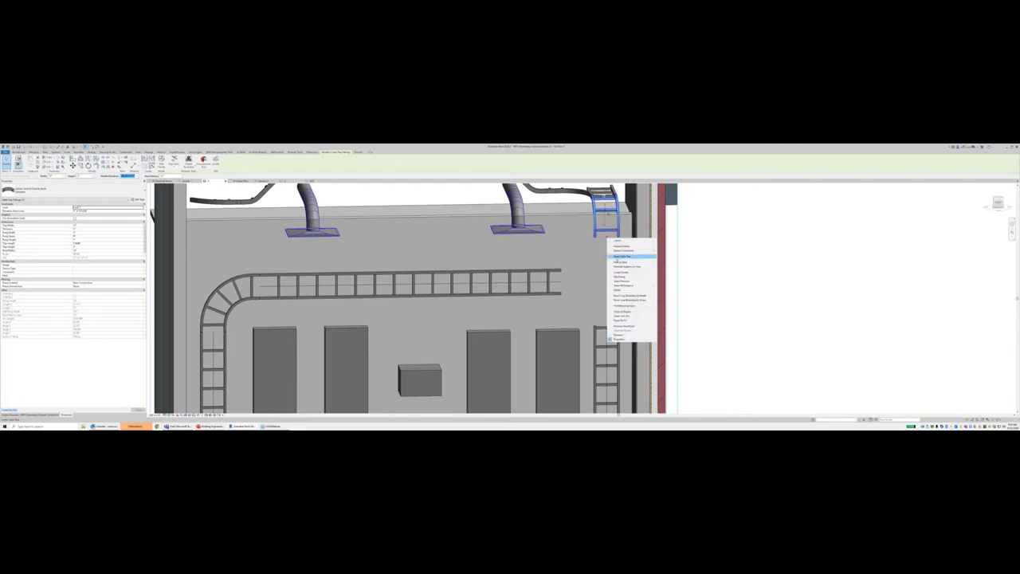
left_click(618, 260)
key("Escape")
key("Escape")
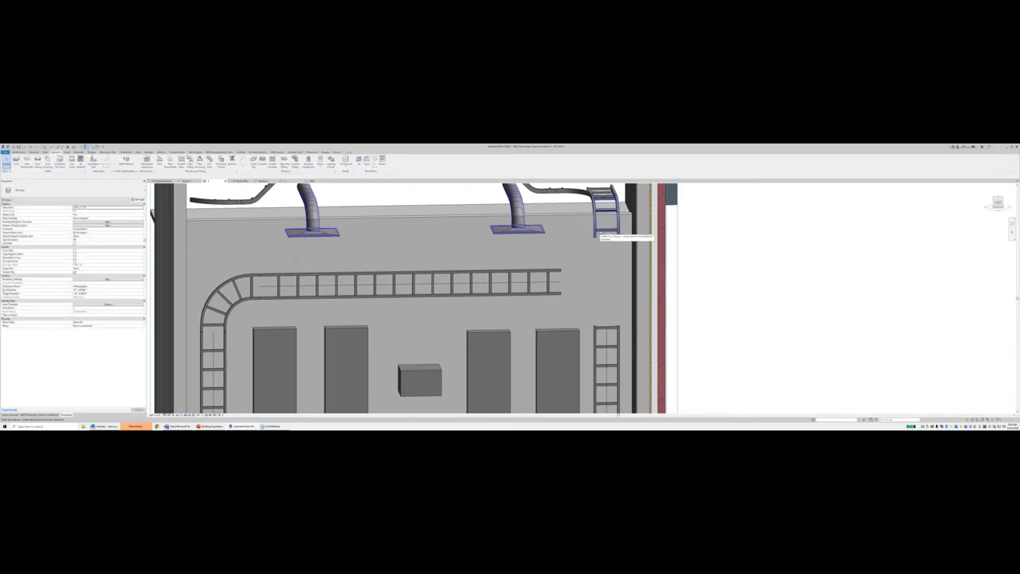
Step: Extend the lower vertical tray nearest the brick wall up to the open end of the overhead vertical bend
left_click(606, 335)
left_click(606, 333)
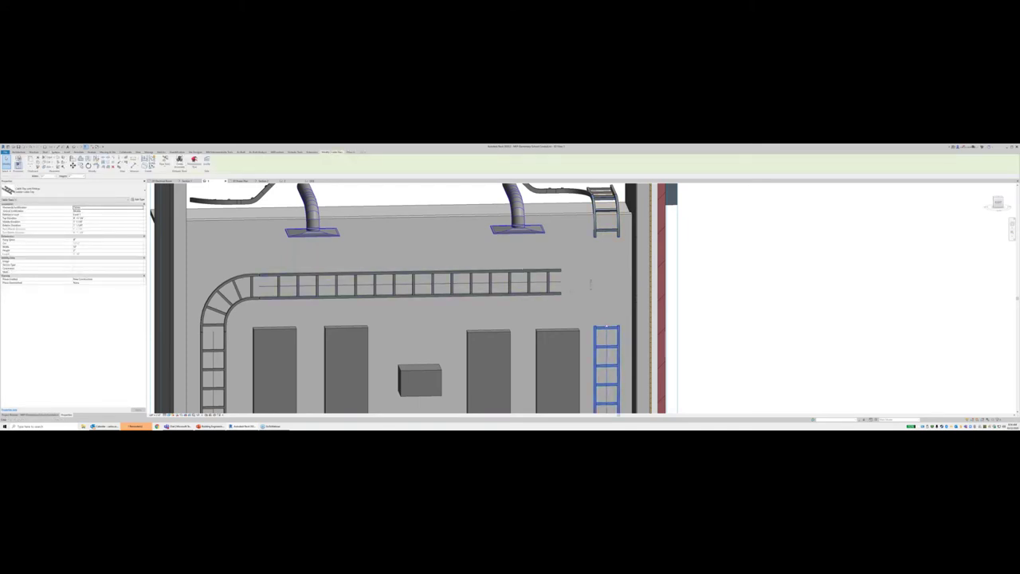
left_click_drag(607, 327, 606, 312)
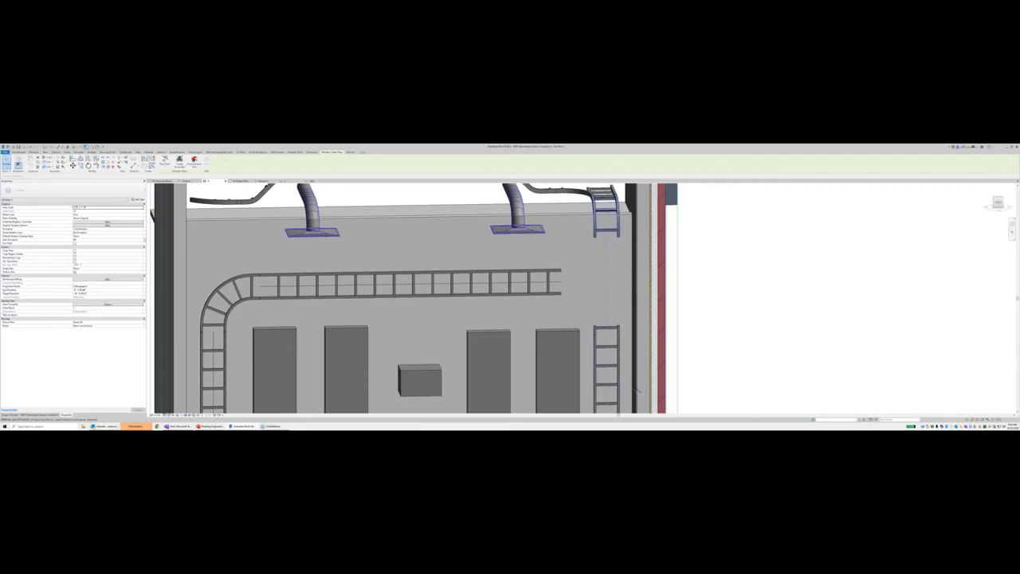
left_click(595, 358)
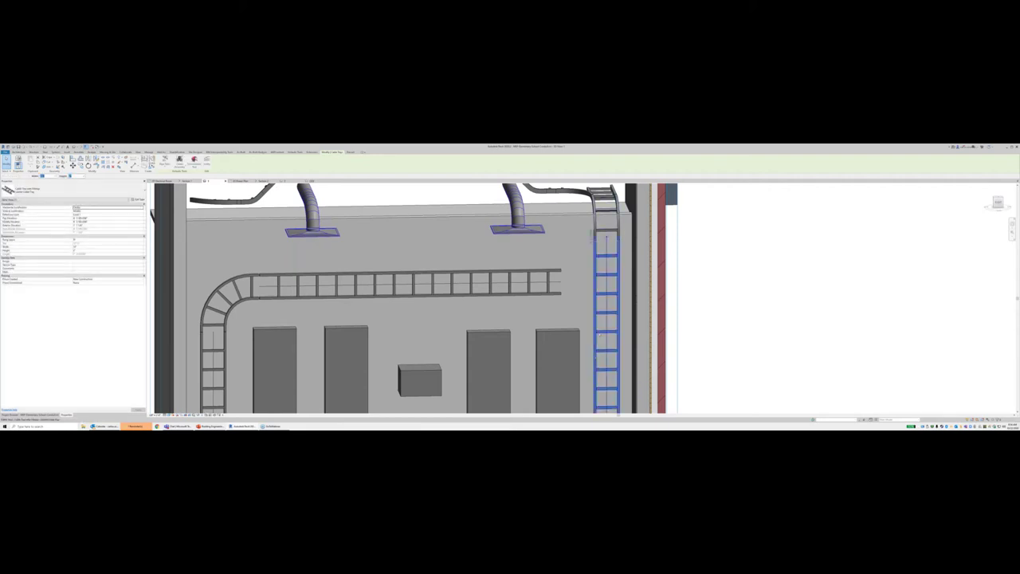
key("Escape")
scroll(596, 287, "down", 2)
scroll(599, 243, "up", 4)
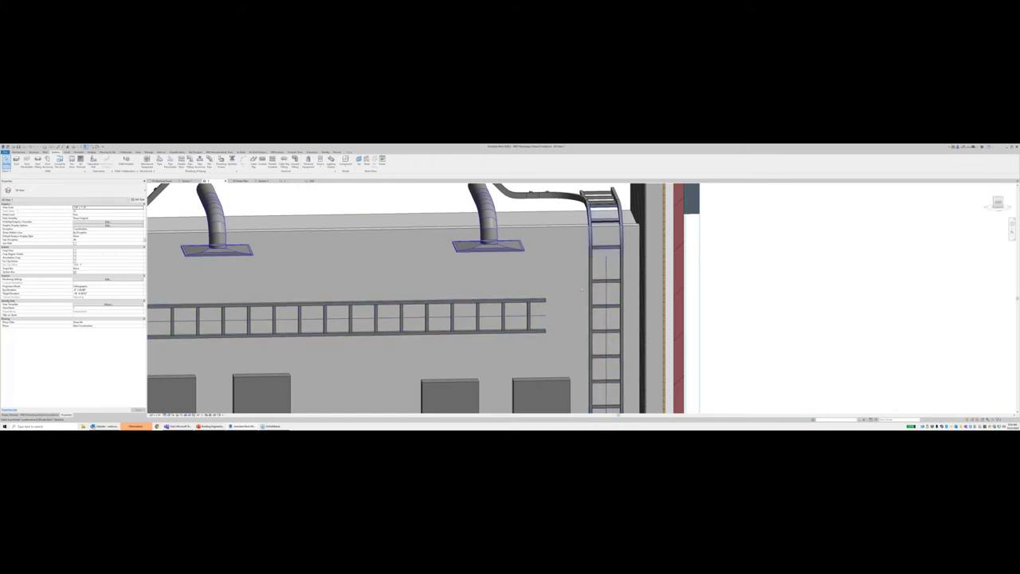
Step: Shorten the vertical tray nearest the brick wall from its lower end to a short stub below the overhead bend
left_click(590, 351)
scroll(590, 351, "down", 5)
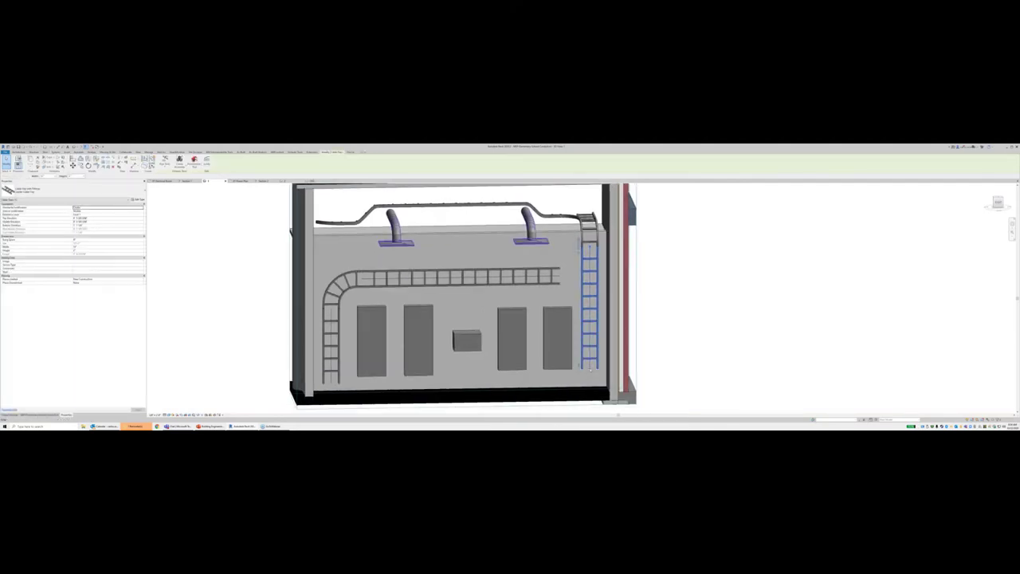
left_click_drag(594, 369, 617, 251)
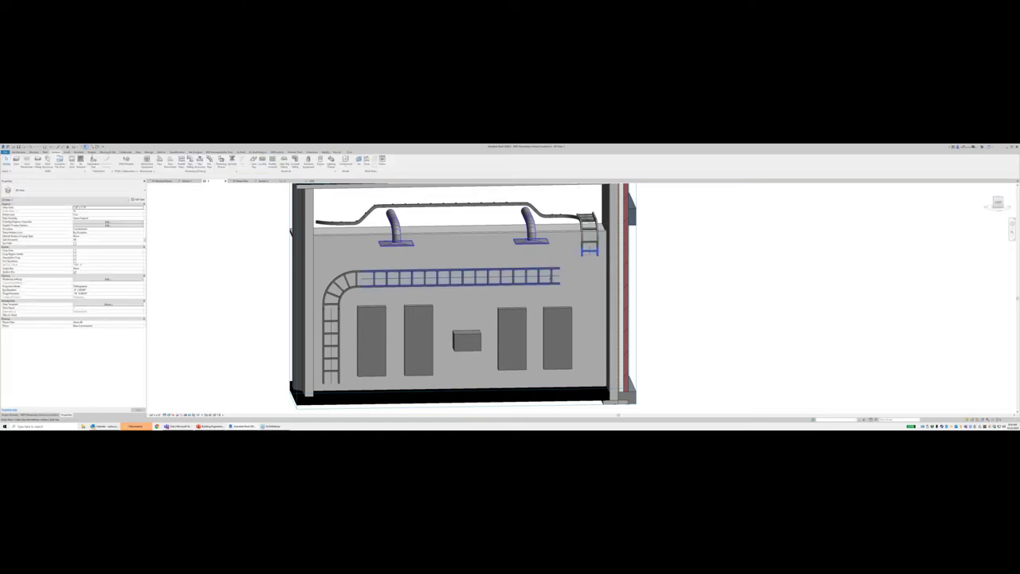
Step: Try to join the short vertical stub to the horizontal run above the panels with Trim/Extend to Corner
left_click(526, 276)
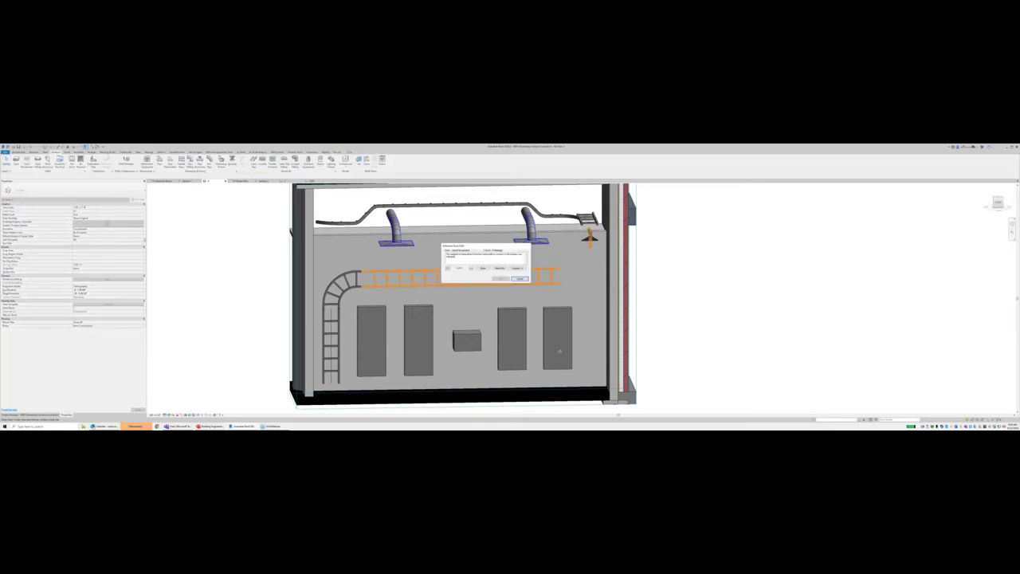
scroll(590, 239, "up", 8)
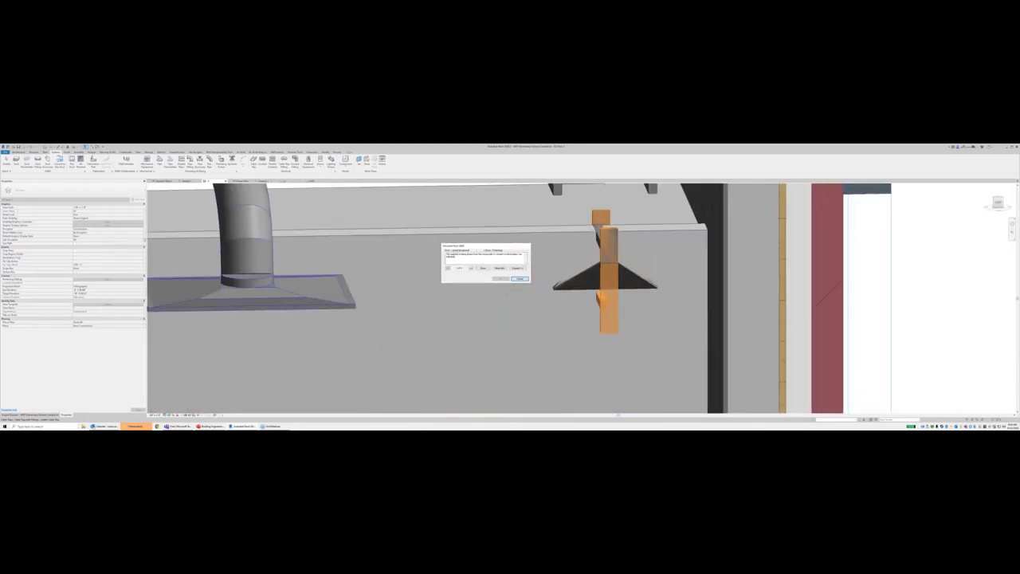
left_click(519, 279)
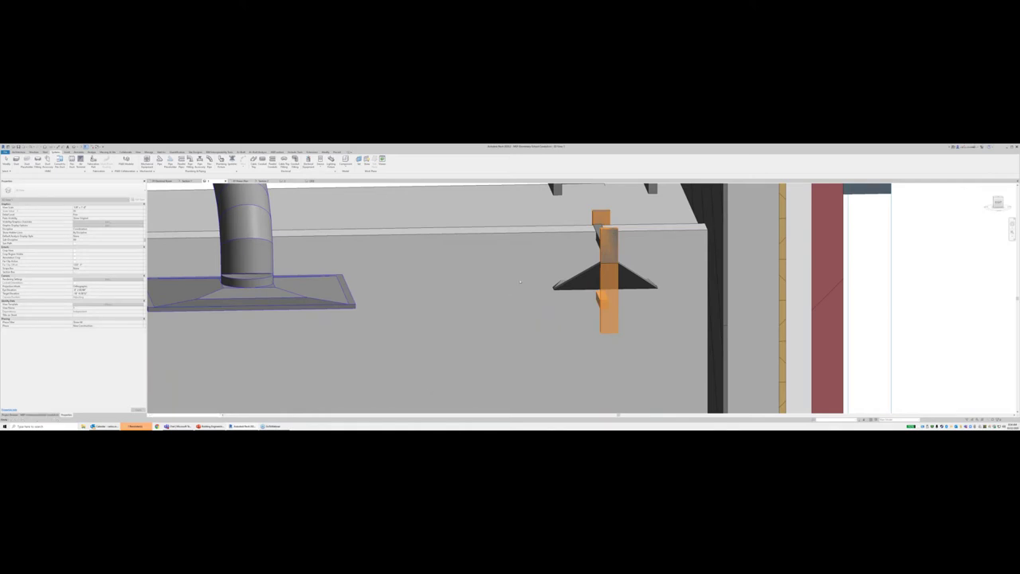
Step: Undo the edits to the vertical tray nearest the brick wall, back through the deletion of its tee fitting
key("z")
key("f")
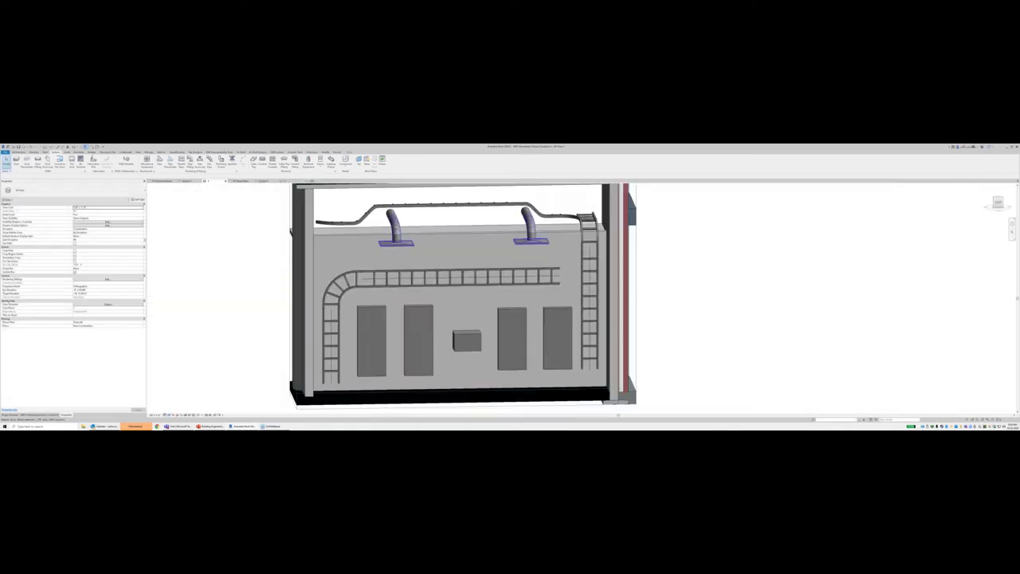
scroll(556, 266, "up", 3)
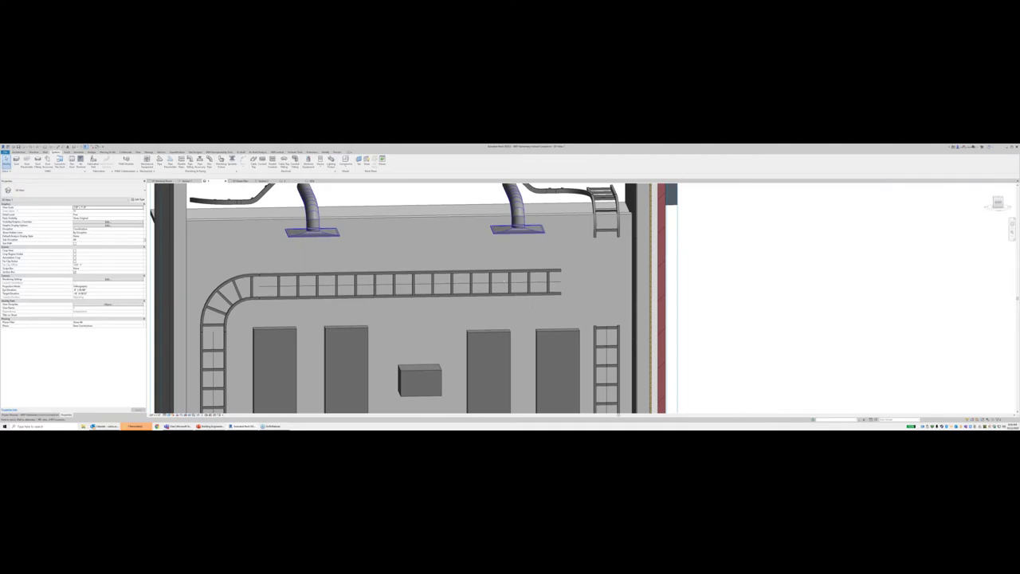
key("ctrl+z")
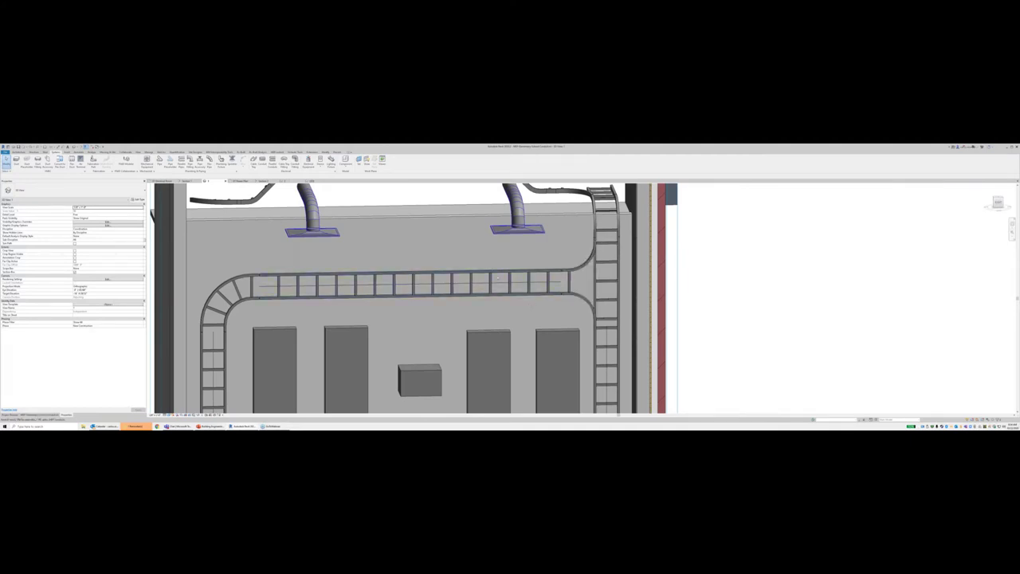
Step: Open the section view facing the electrical panels and select the Level 1 line
scroll(498, 278, "down", 5)
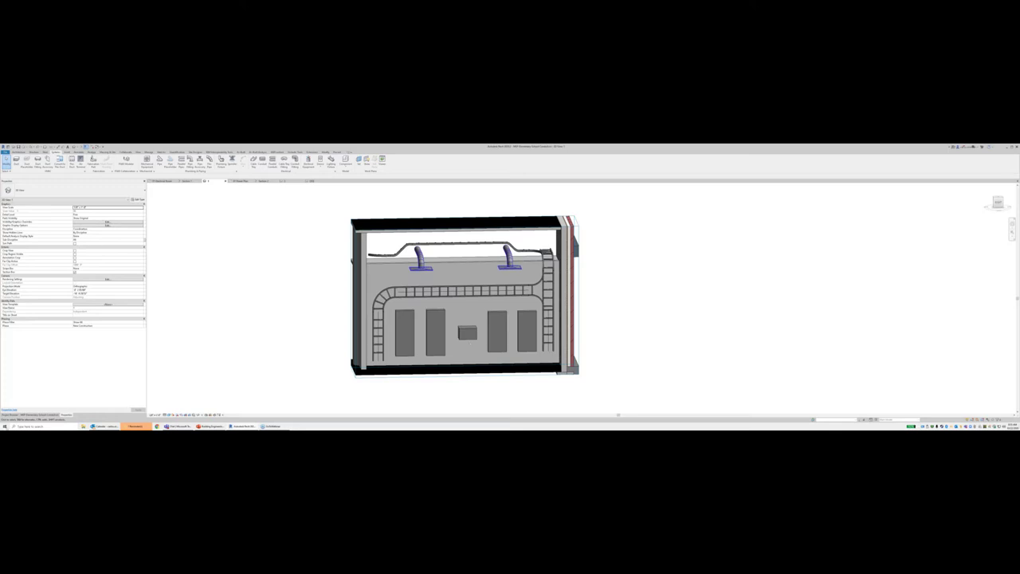
left_click(35, 414)
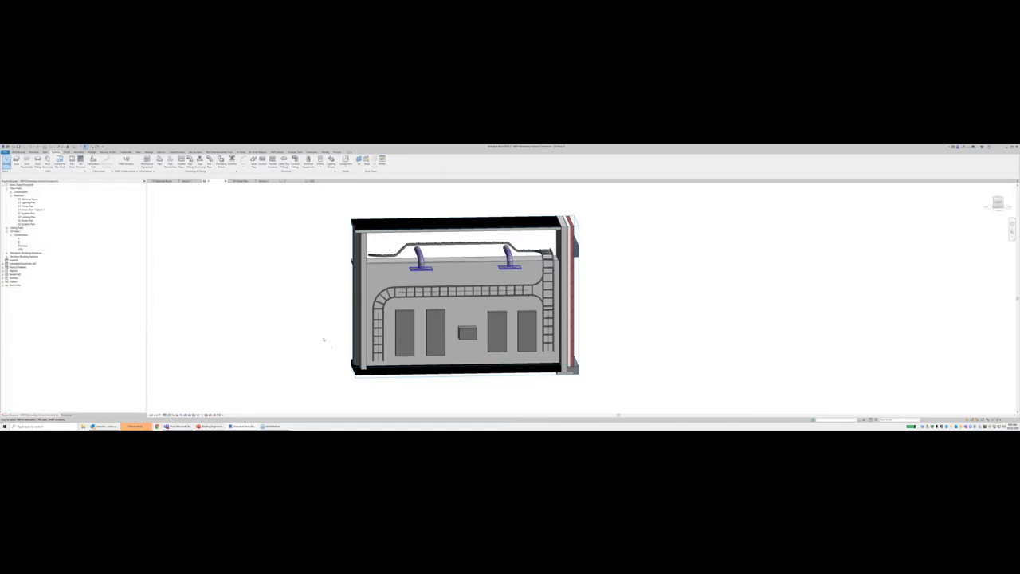
left_click(191, 182)
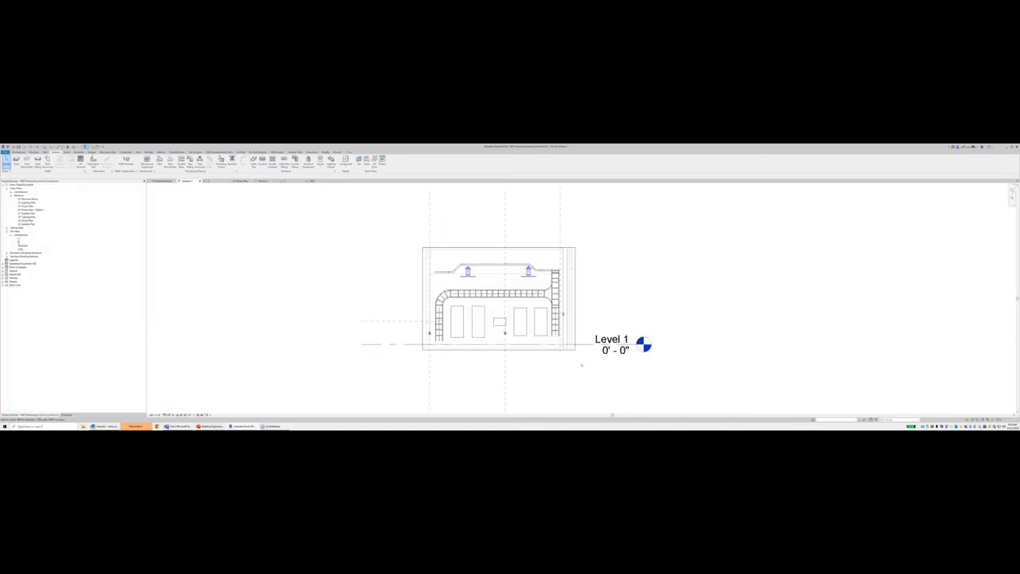
left_click(588, 346)
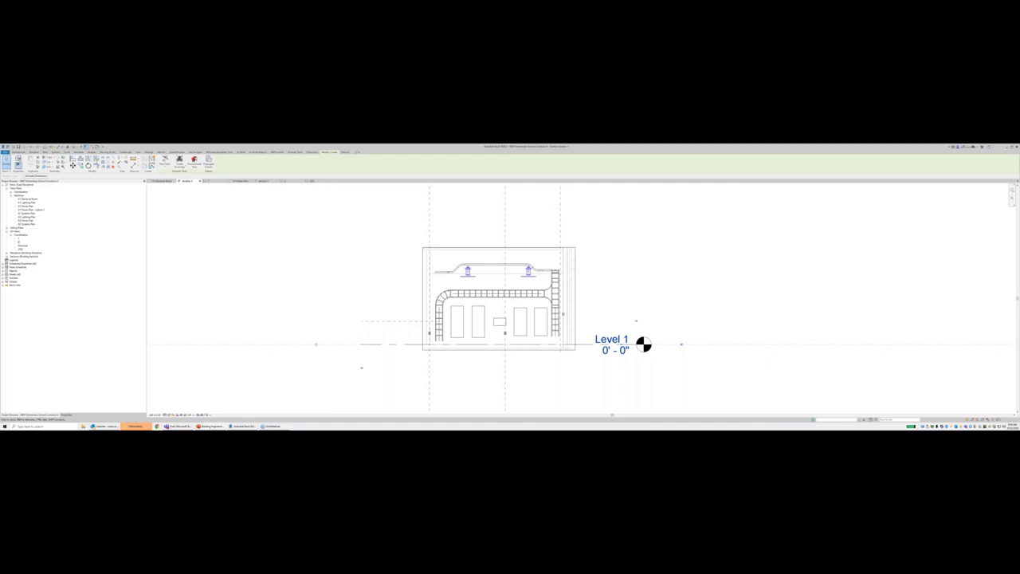
Step: Switch to the PowerPoint presentation and start the slide show from the Q&A slide
left_click(209, 426)
left_click(60, 374)
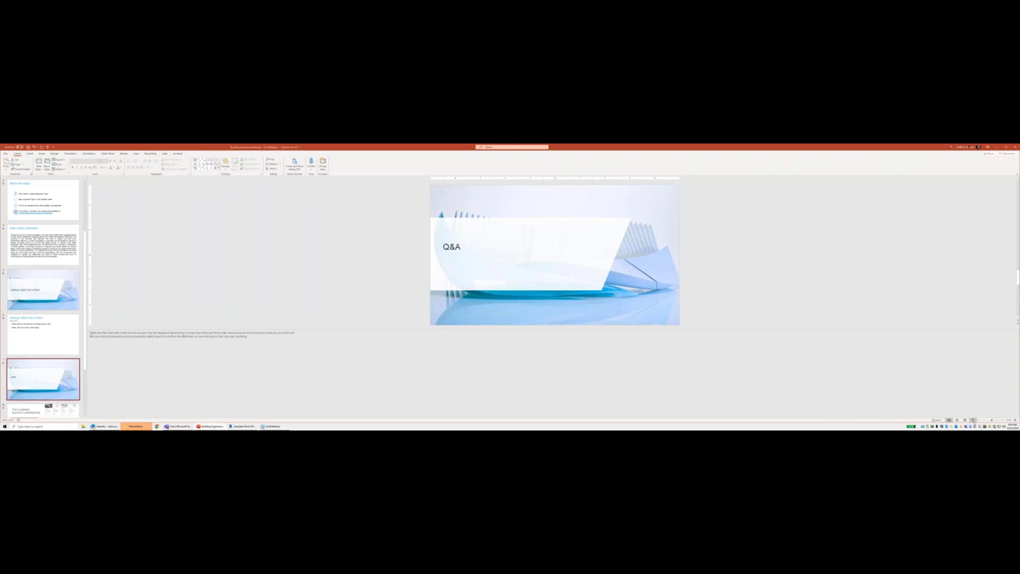
left_click(973, 421)
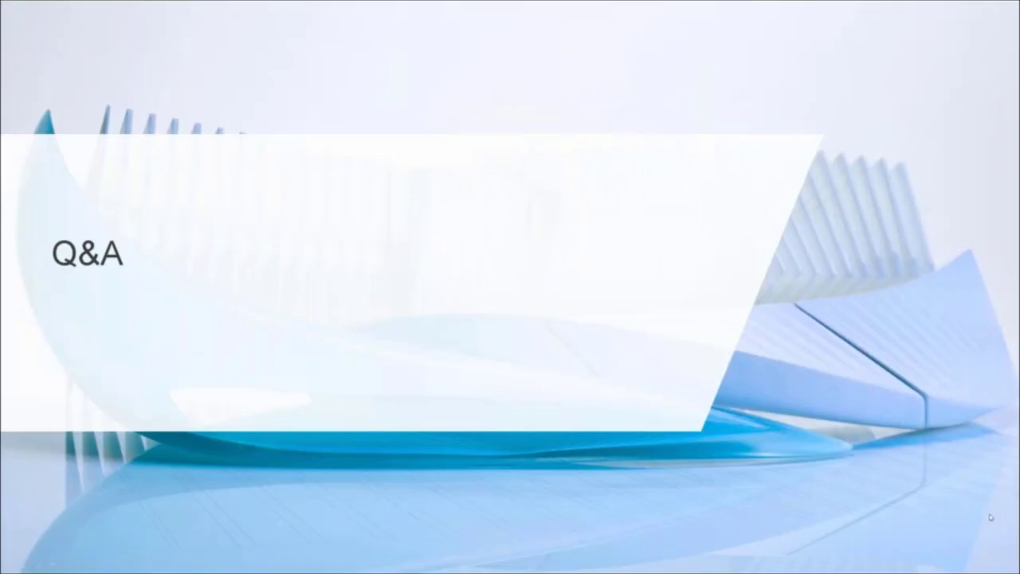